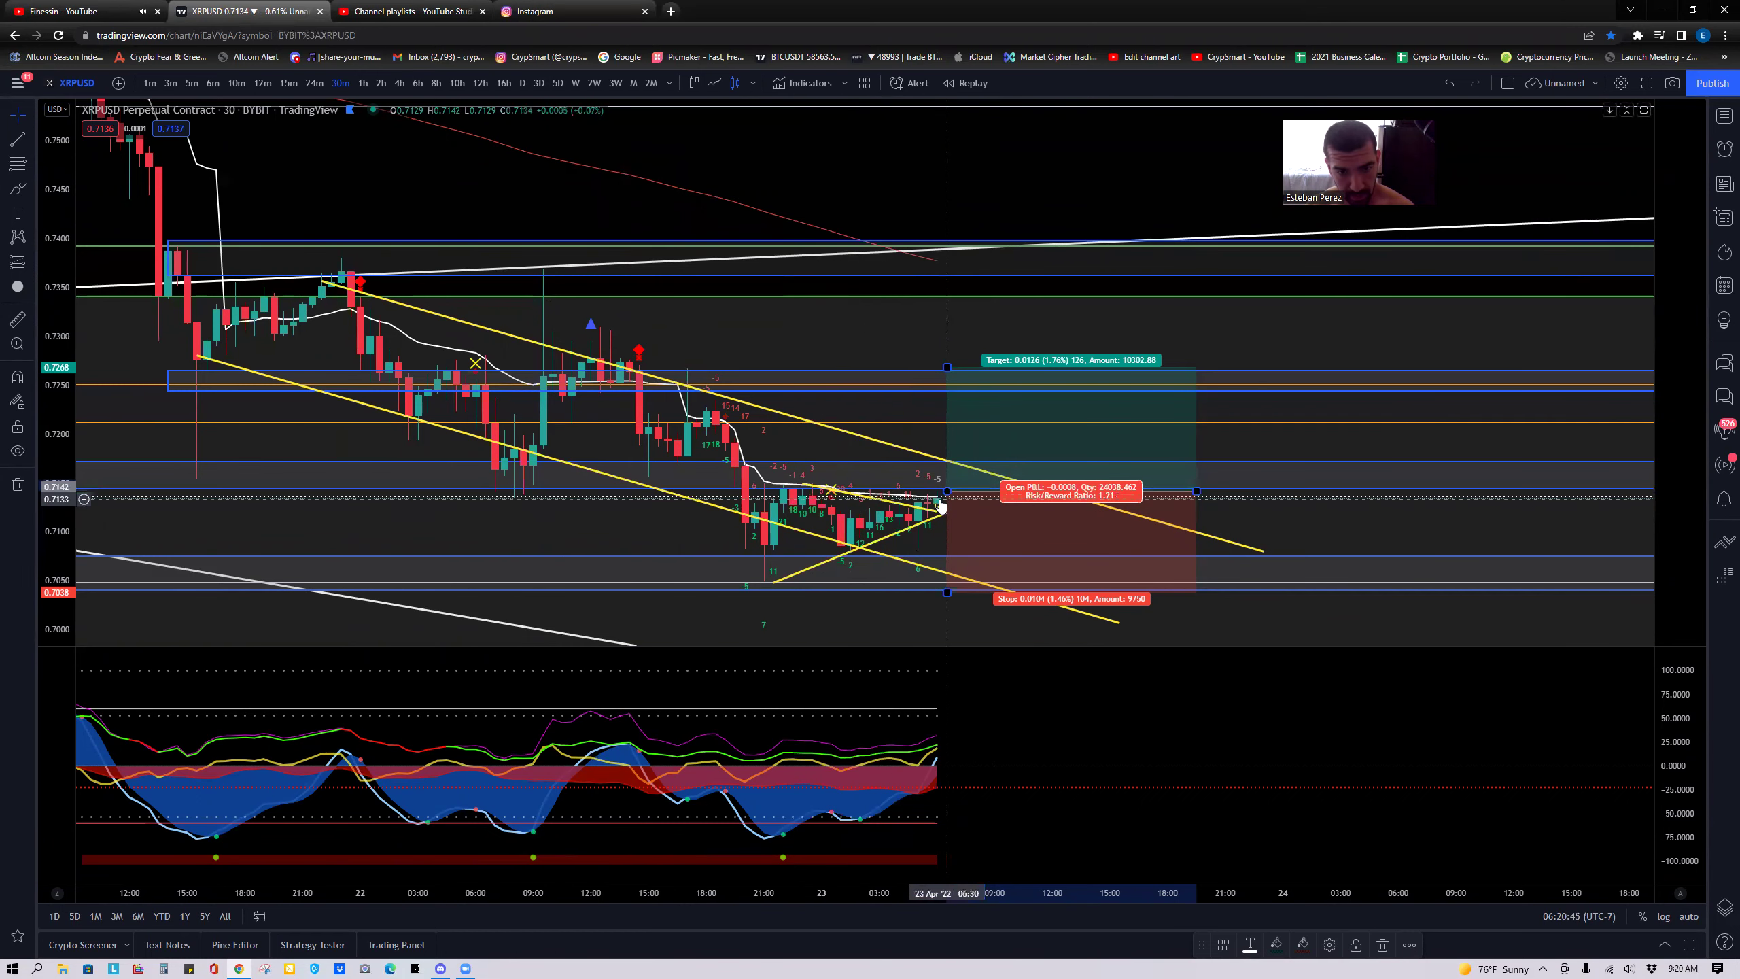
Like the nft.money post about $620 million stolen from Axie Infinity, bringing it to 2,074 likes.
{"action": "left_click", "coordinate": [564, 8]}
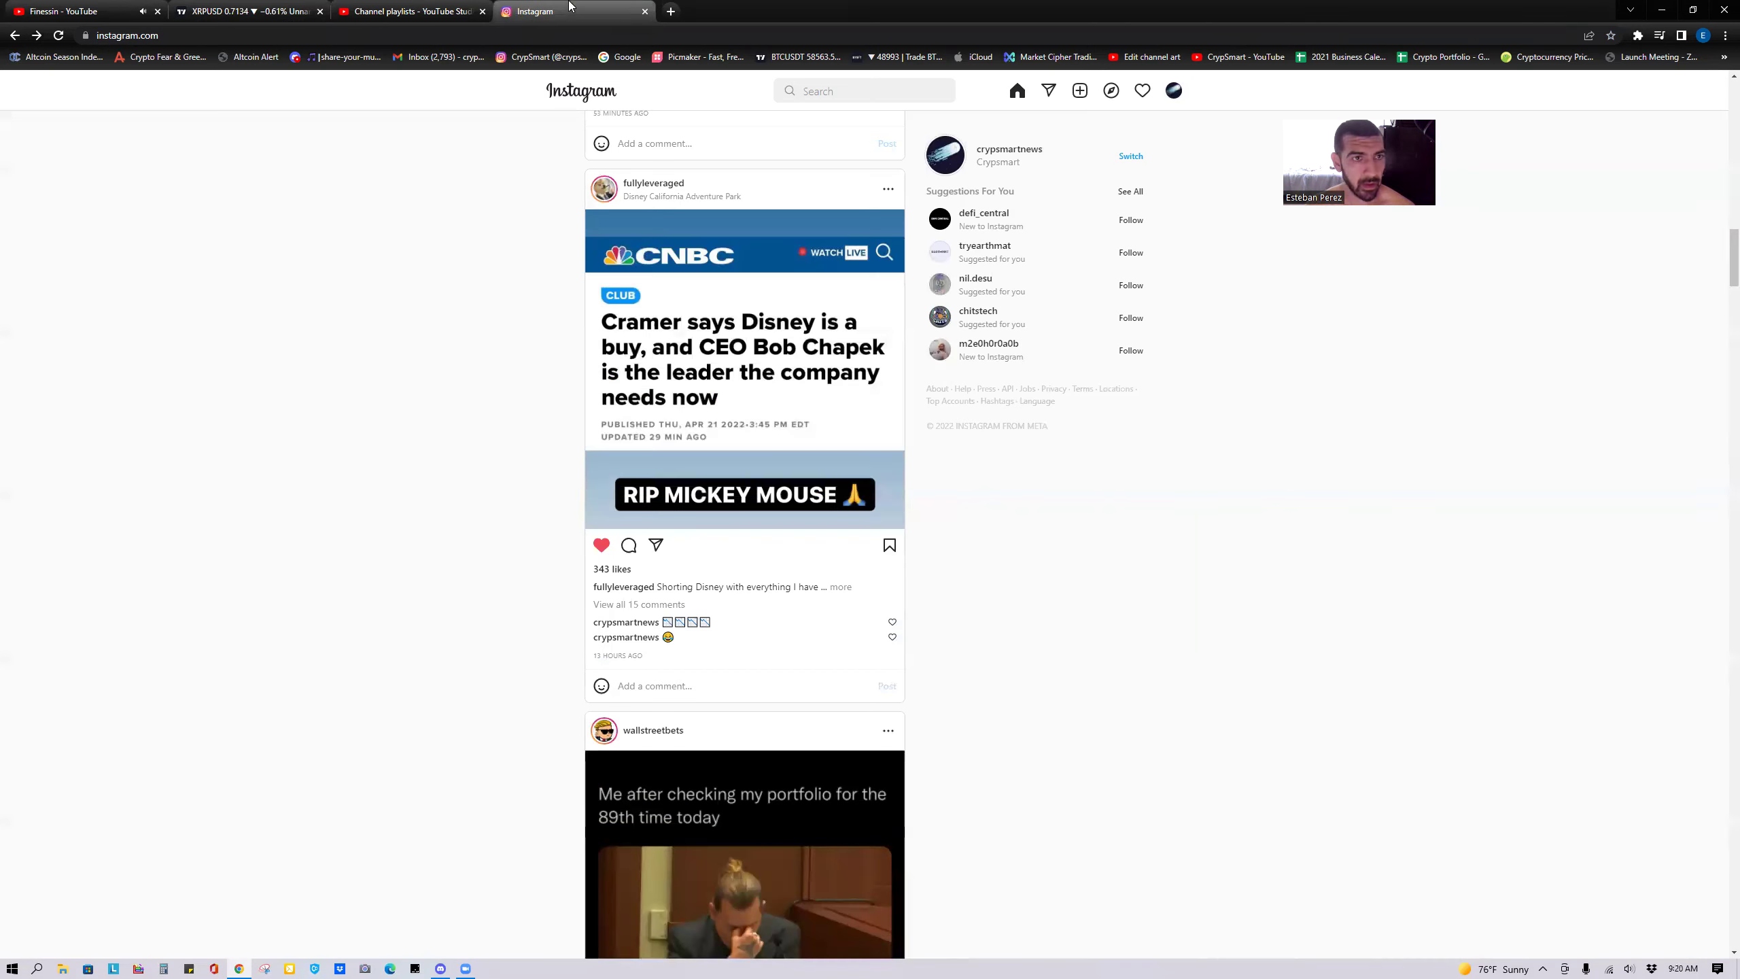
{"action": "scroll", "coordinate": [494, 638], "scroll_direction": "down", "scroll_amount": 8}
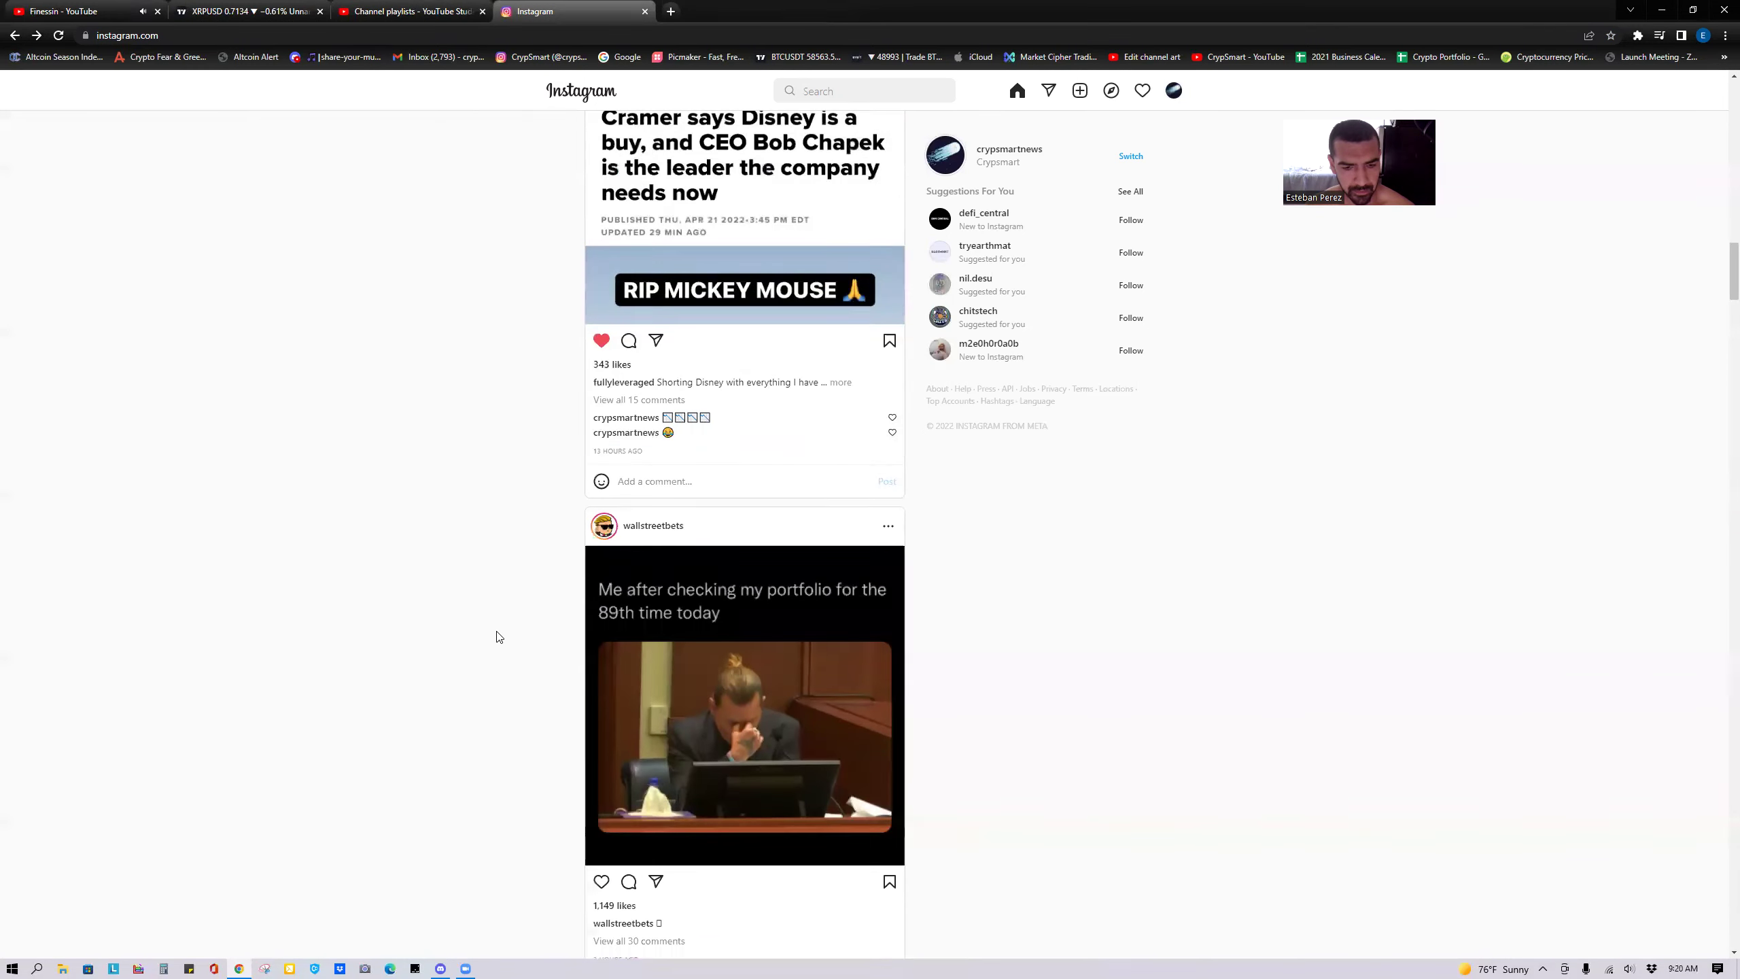
{"action": "scroll", "coordinate": [520, 668], "scroll_direction": "down", "scroll_amount": 5}
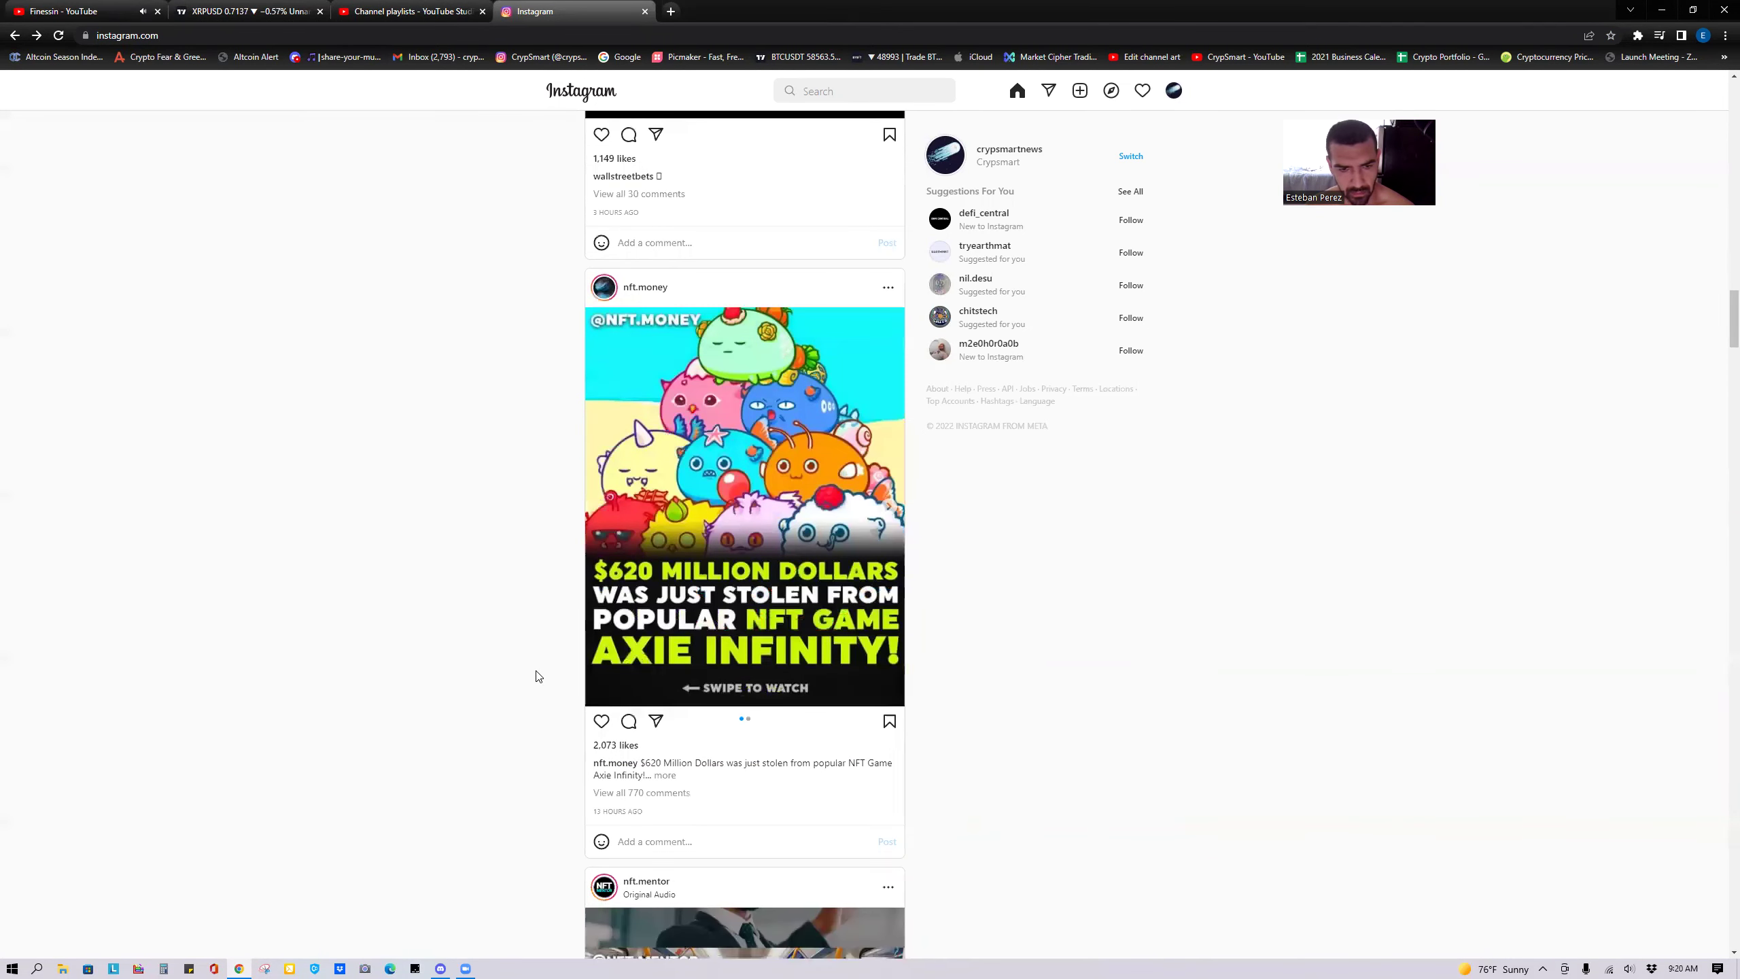
{"action": "left_click", "coordinate": [599, 723]}
Open and close the emoji picker beside the post's comment box.
{"action": "right_click", "coordinate": [648, 848]}
{"action": "left_click", "coordinate": [716, 646]}
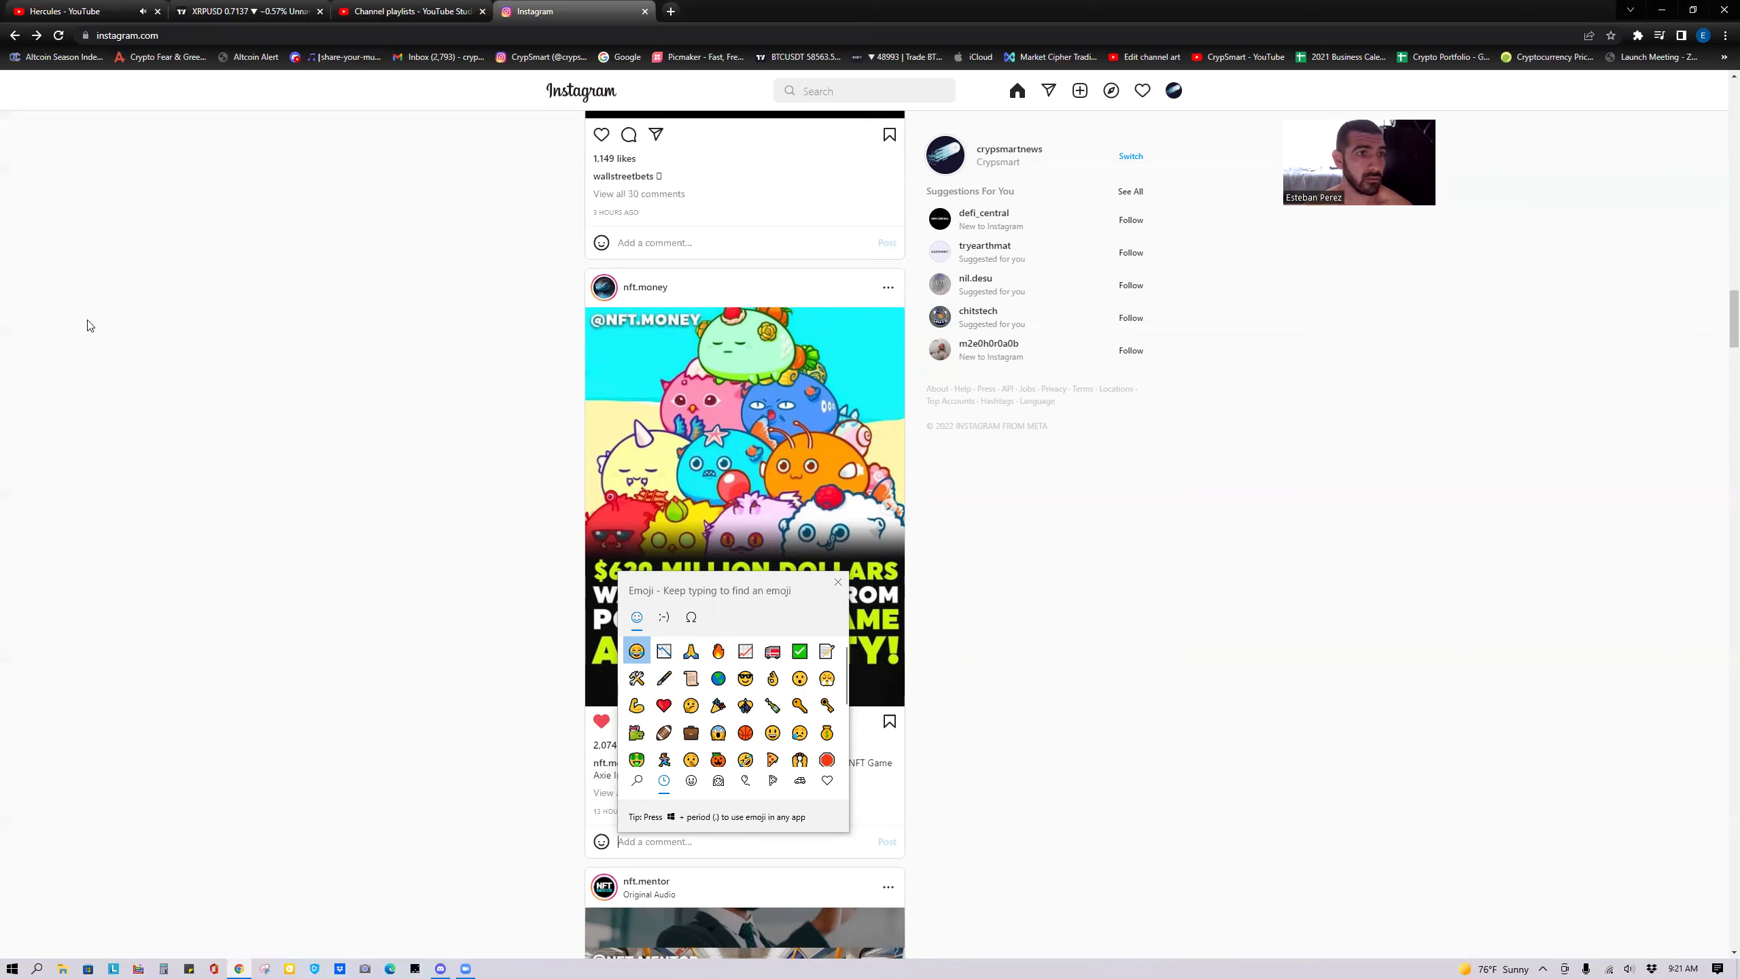
{"action": "left_click", "coordinate": [401, 198]}
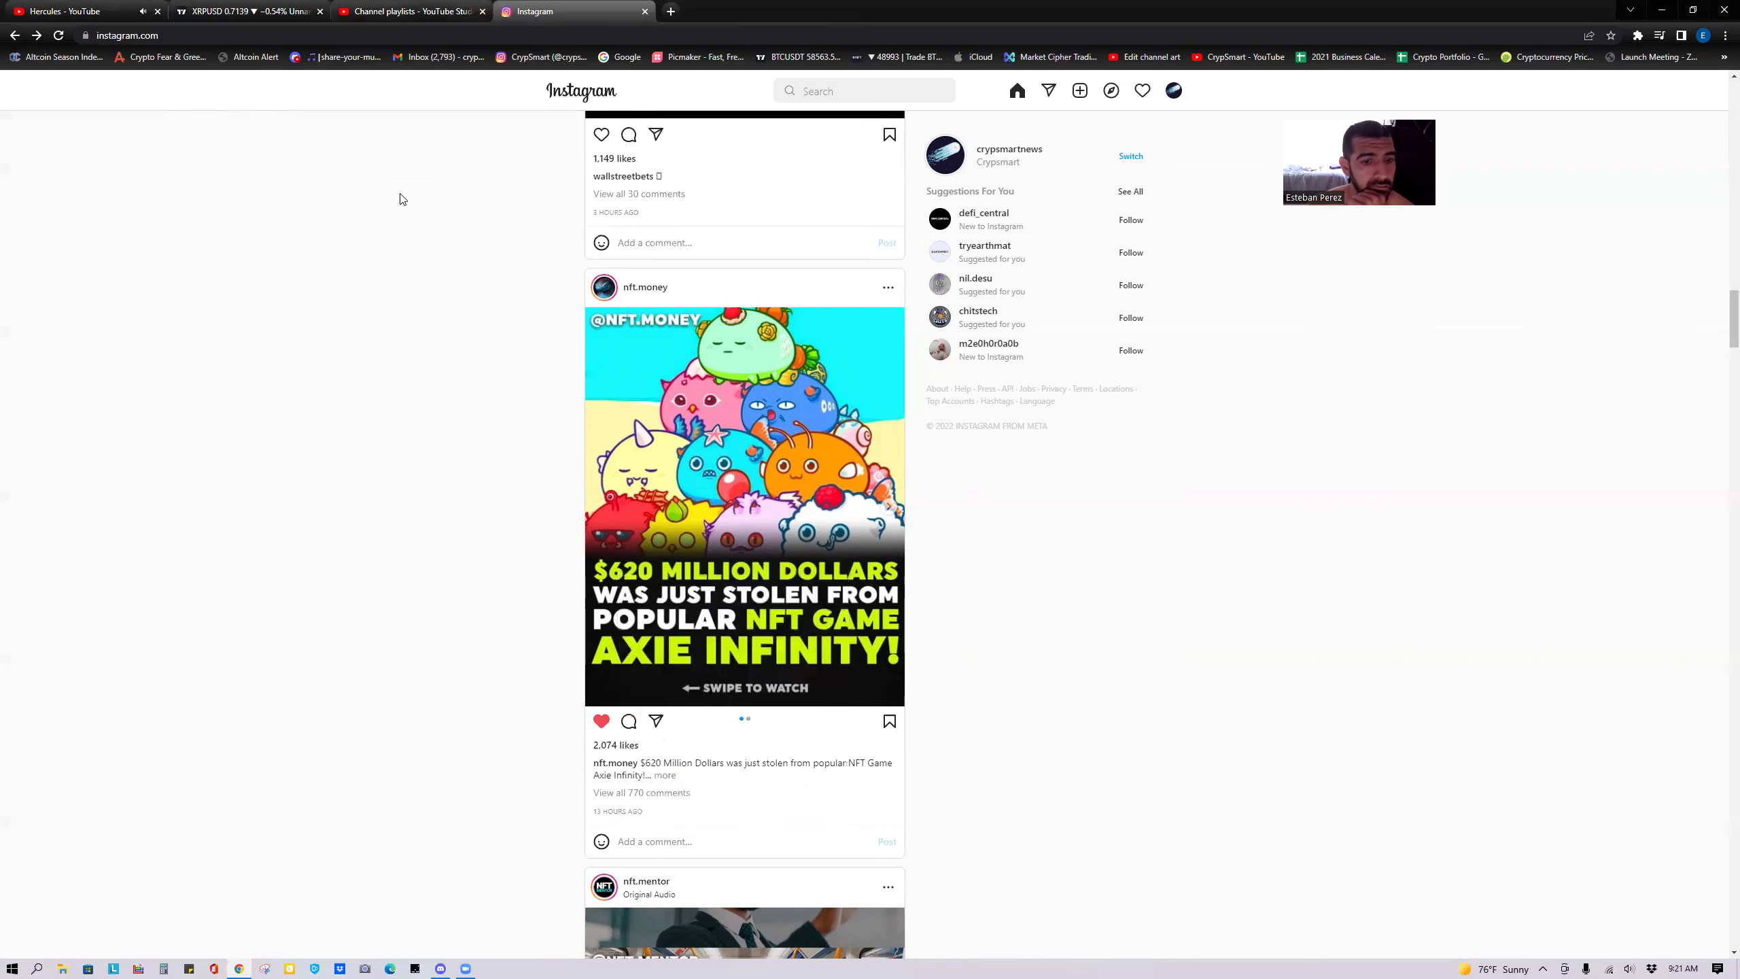
{"action": "left_click", "coordinate": [247, 9]}
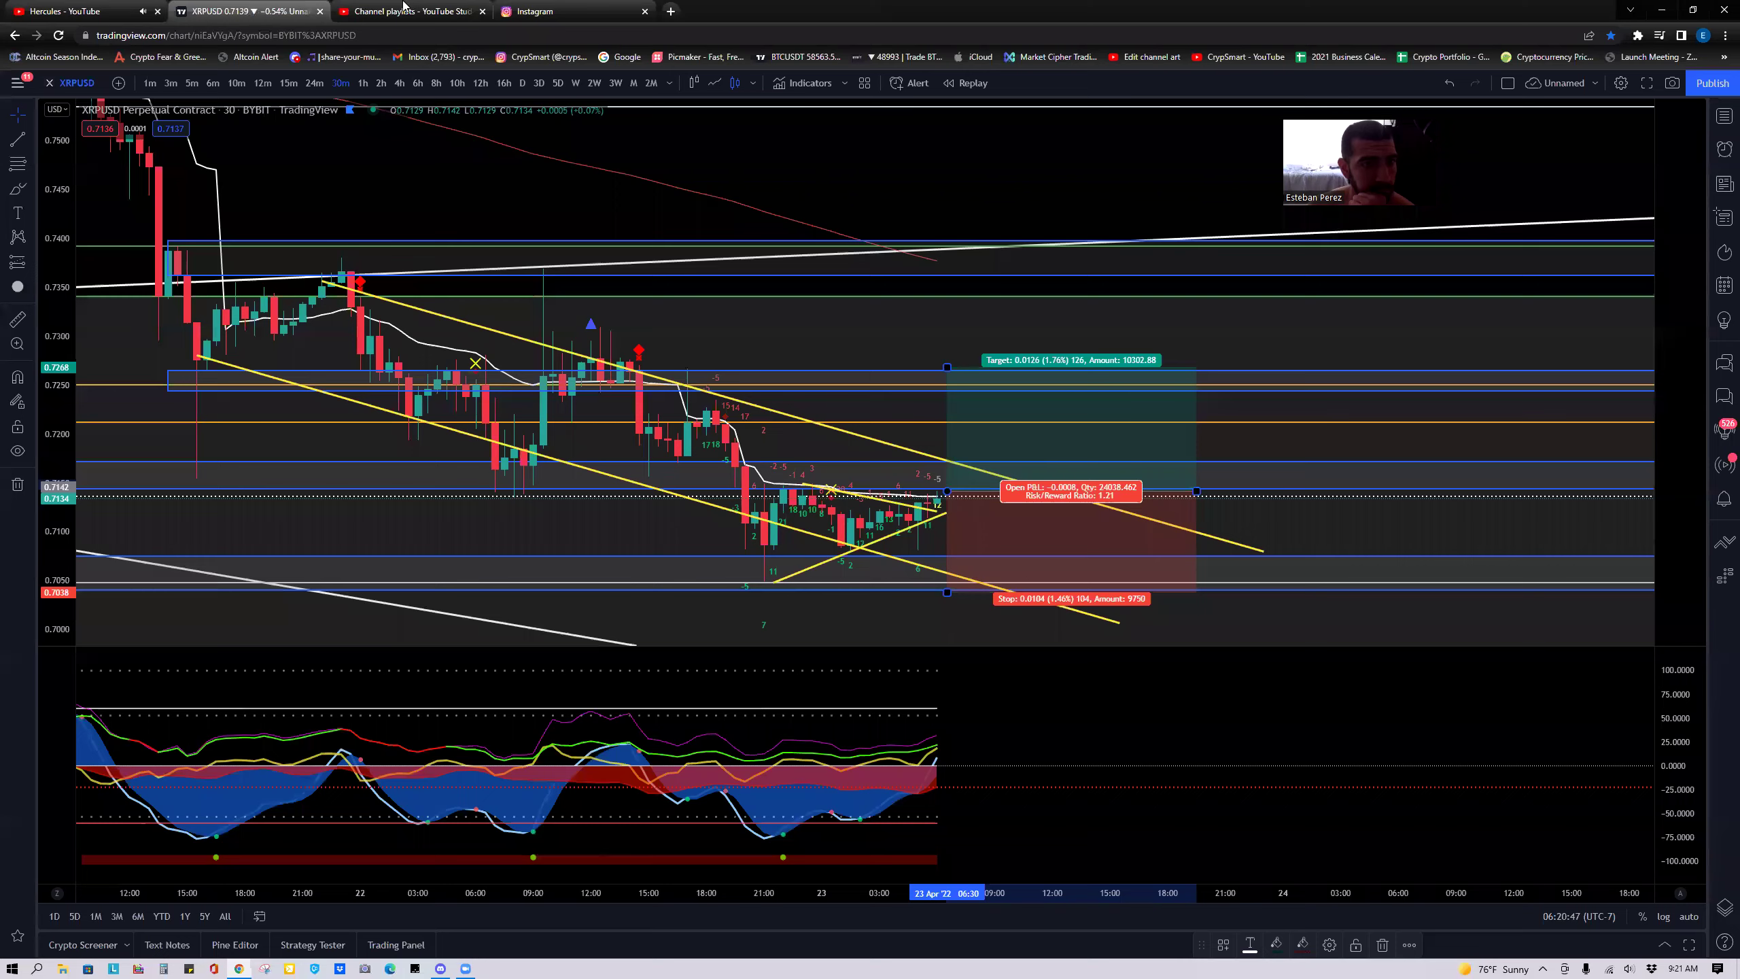
Replace the old playlists tab with the CrypSmart channel, then open its Your videos list in Studio.
{"action": "left_click", "coordinate": [484, 11]}
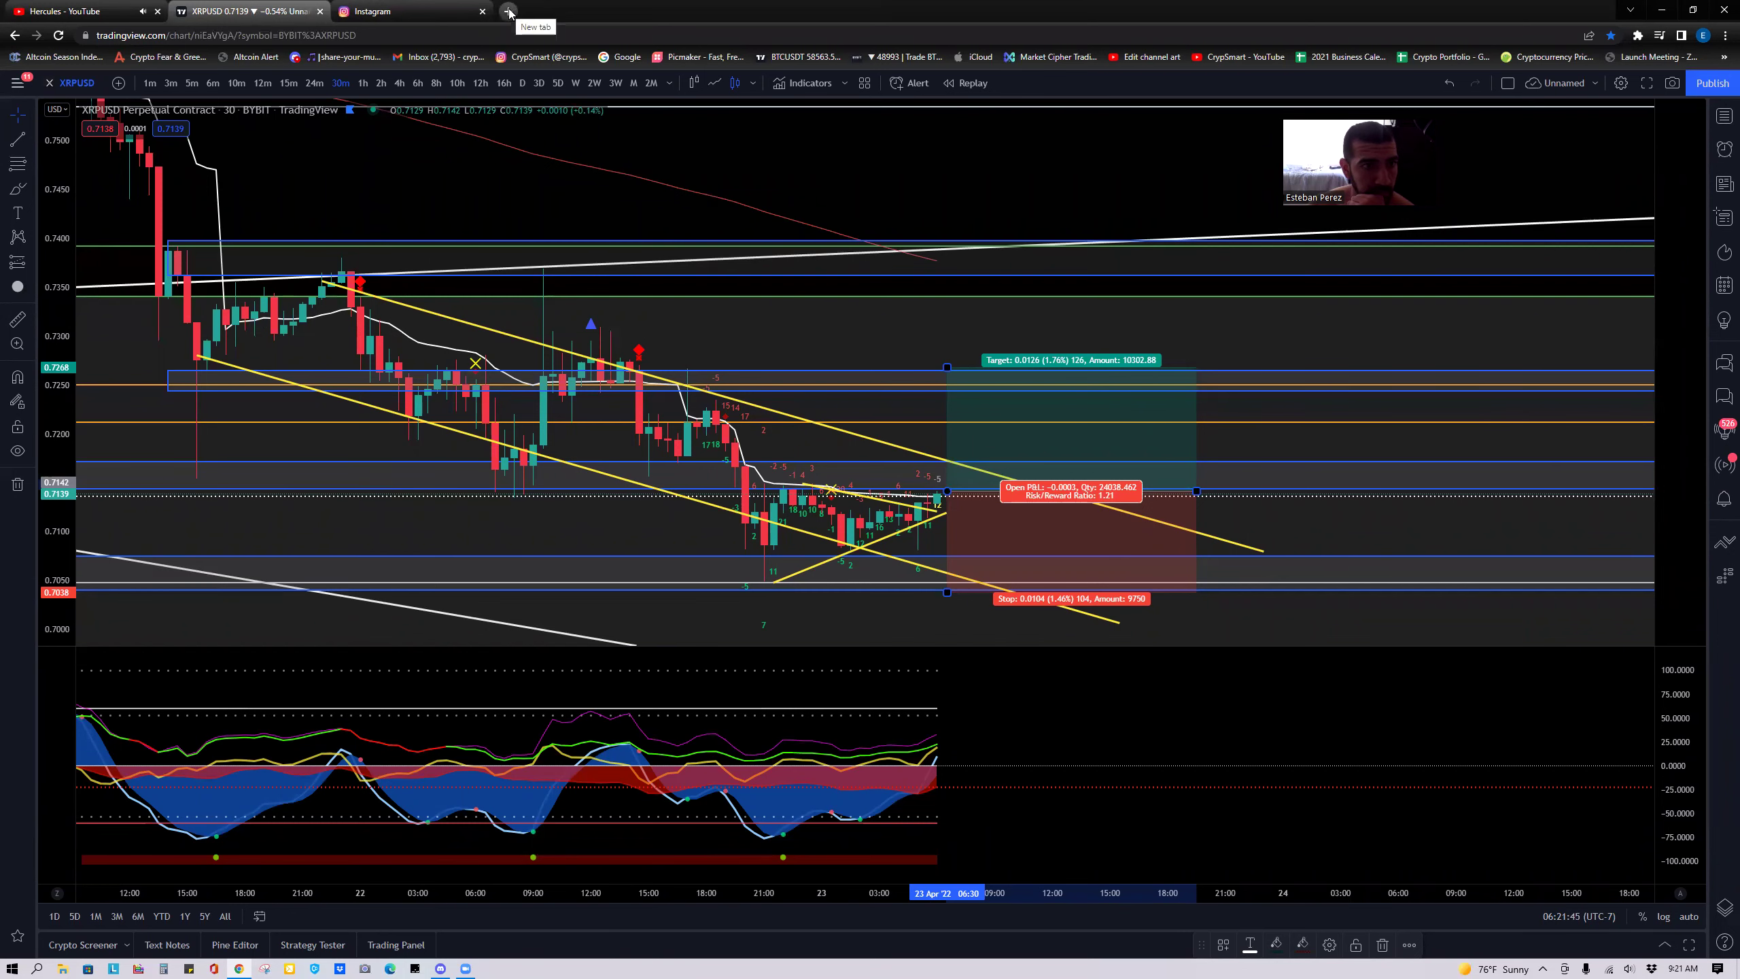
{"action": "left_click", "coordinate": [509, 11]}
{"action": "left_click", "coordinate": [1228, 59]}
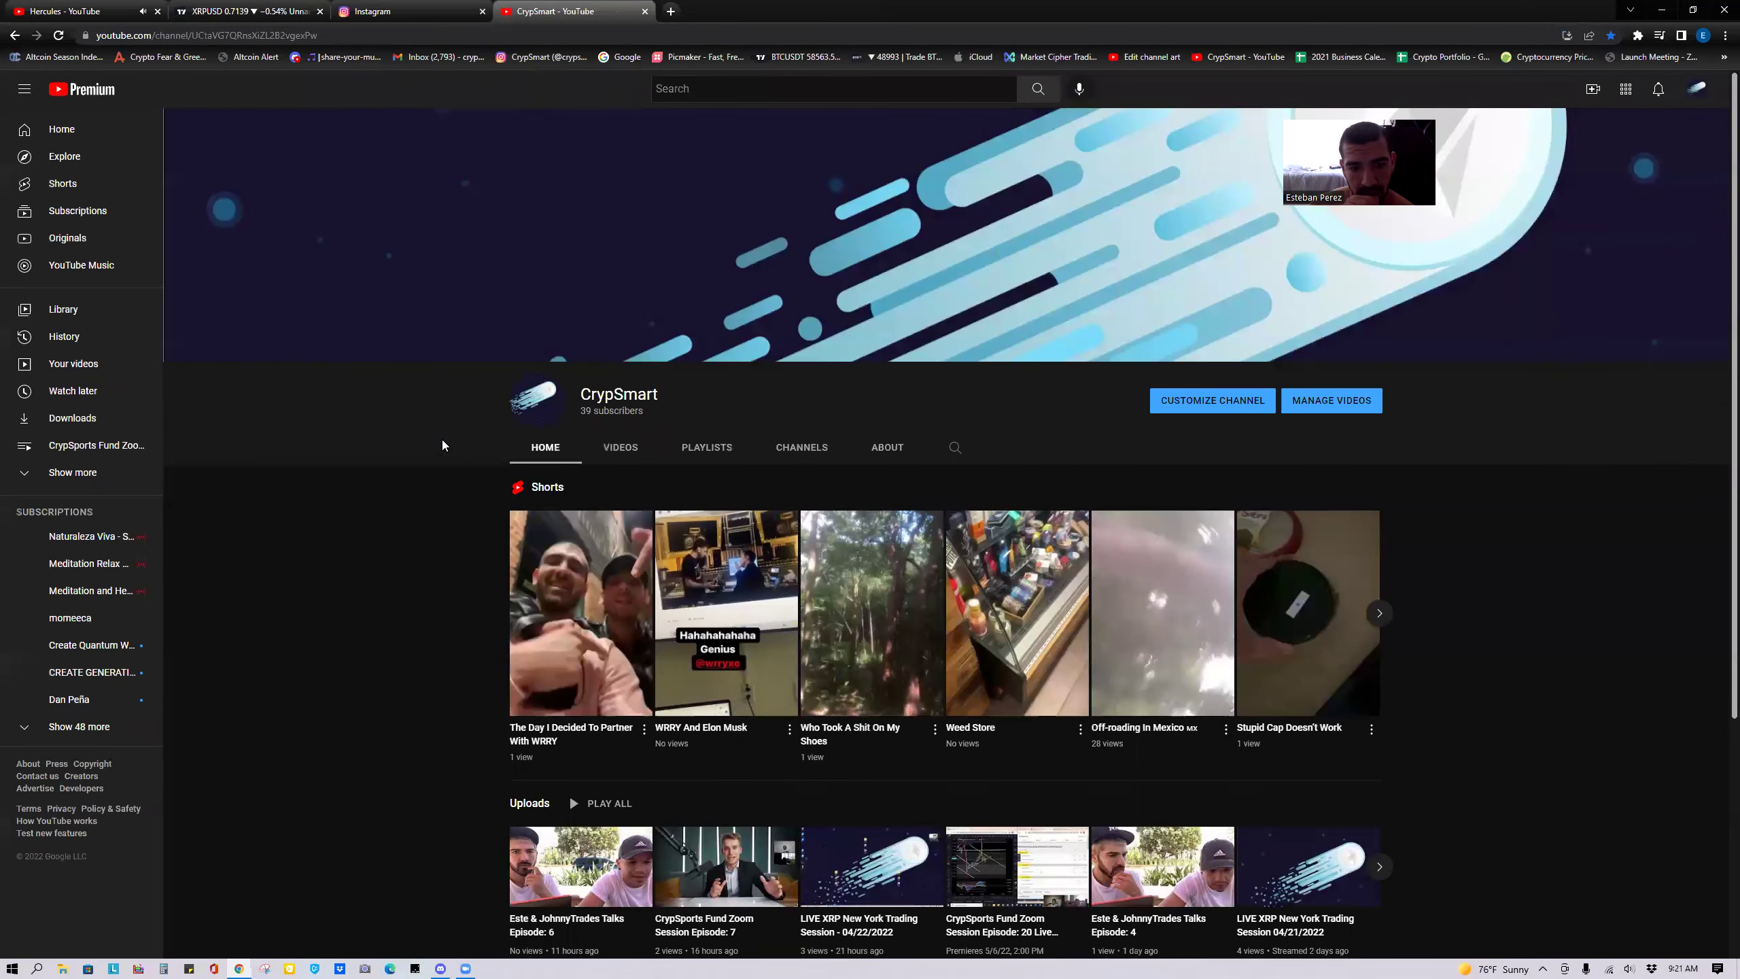
{"action": "scroll", "coordinate": [442, 445], "scroll_direction": "down", "scroll_amount": 3}
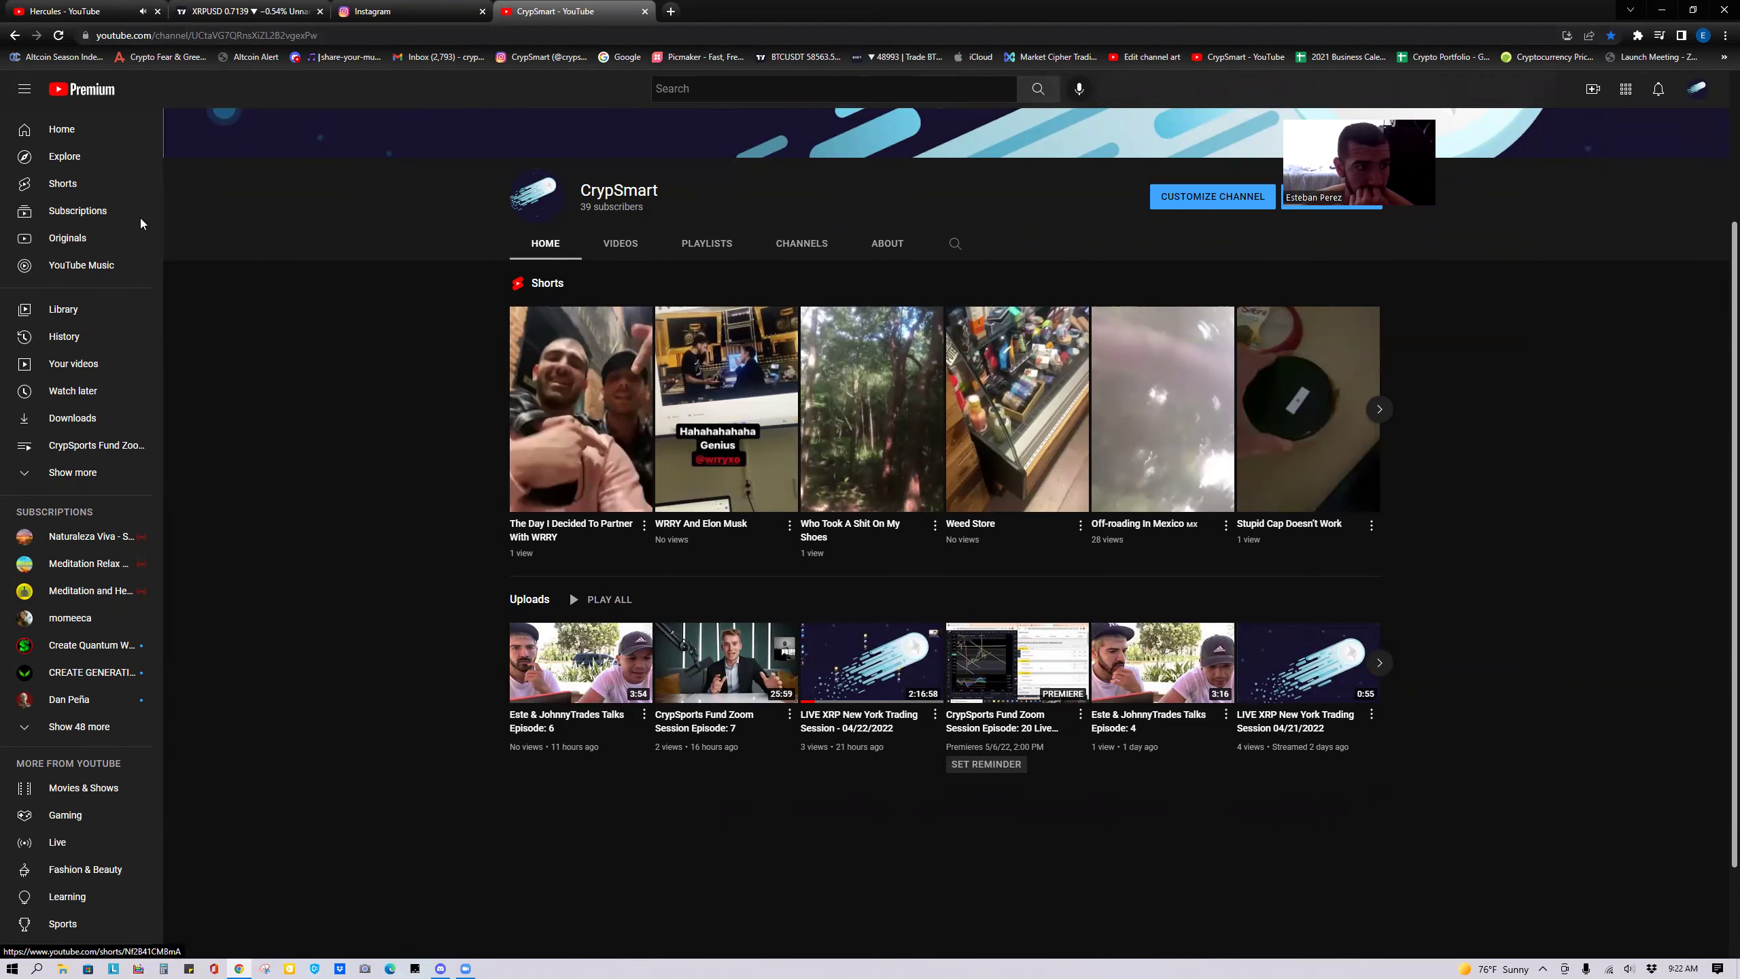
{"action": "left_click", "coordinate": [87, 365]}
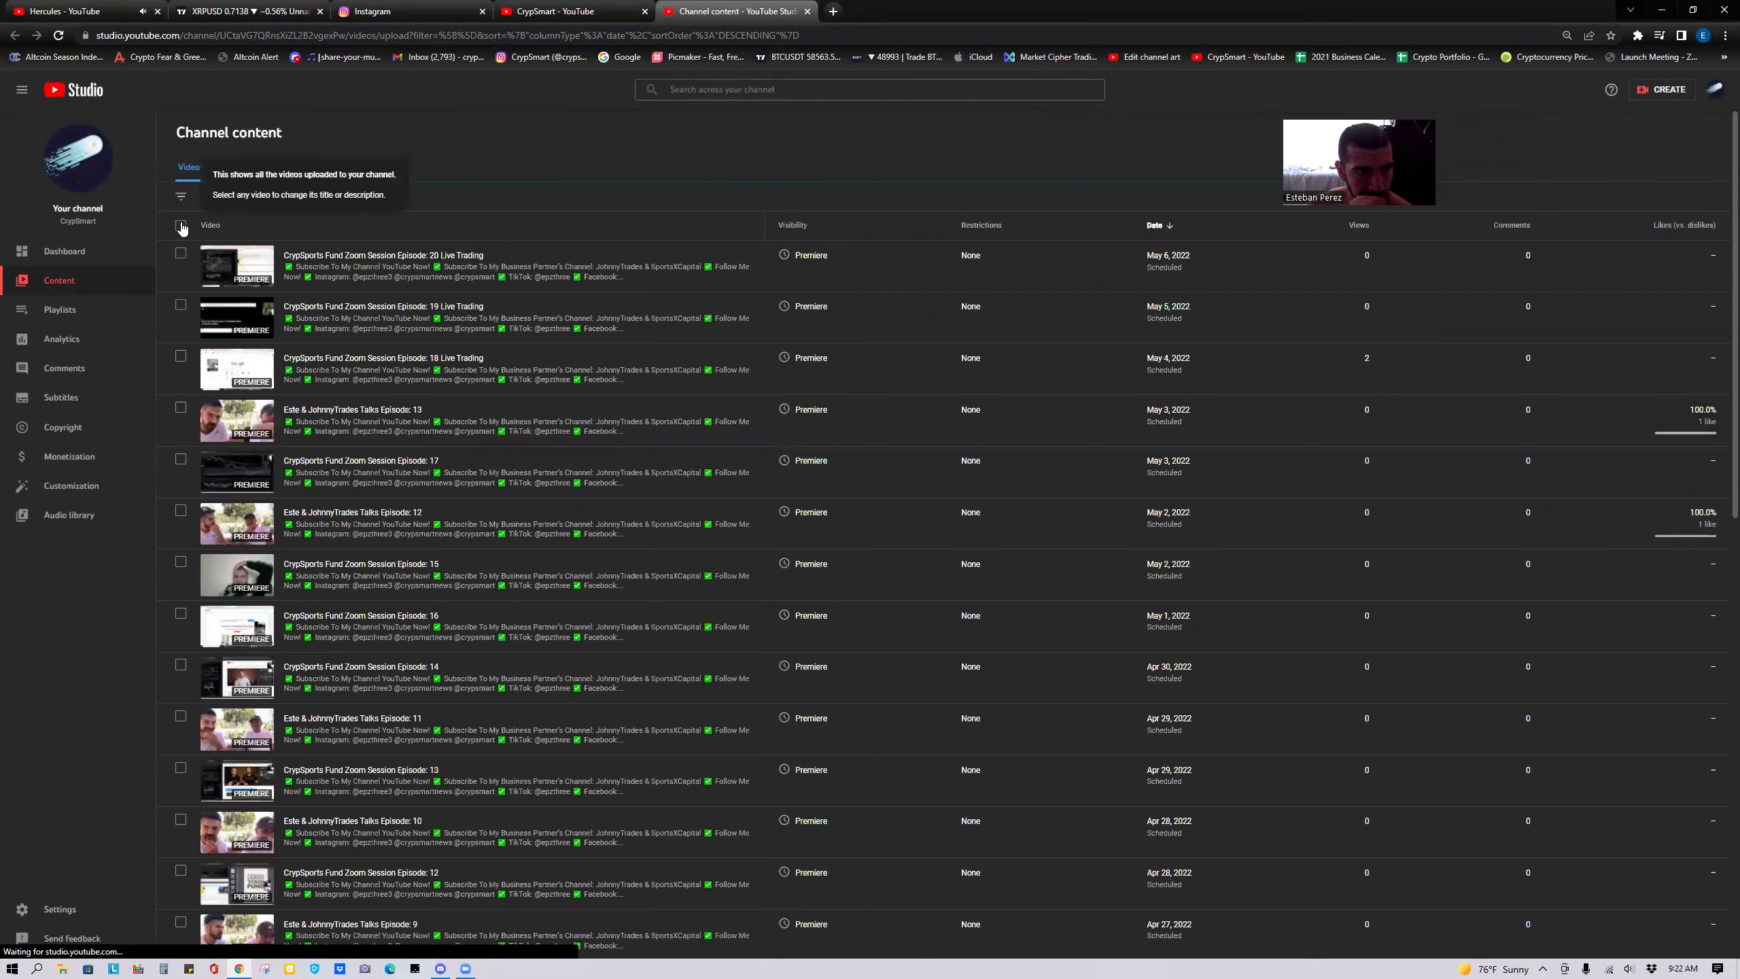
Filter Channel content by Visibility: Private to show three uploads, then return to the CrypSmart channel page.
{"action": "left_click", "coordinate": [181, 225]}
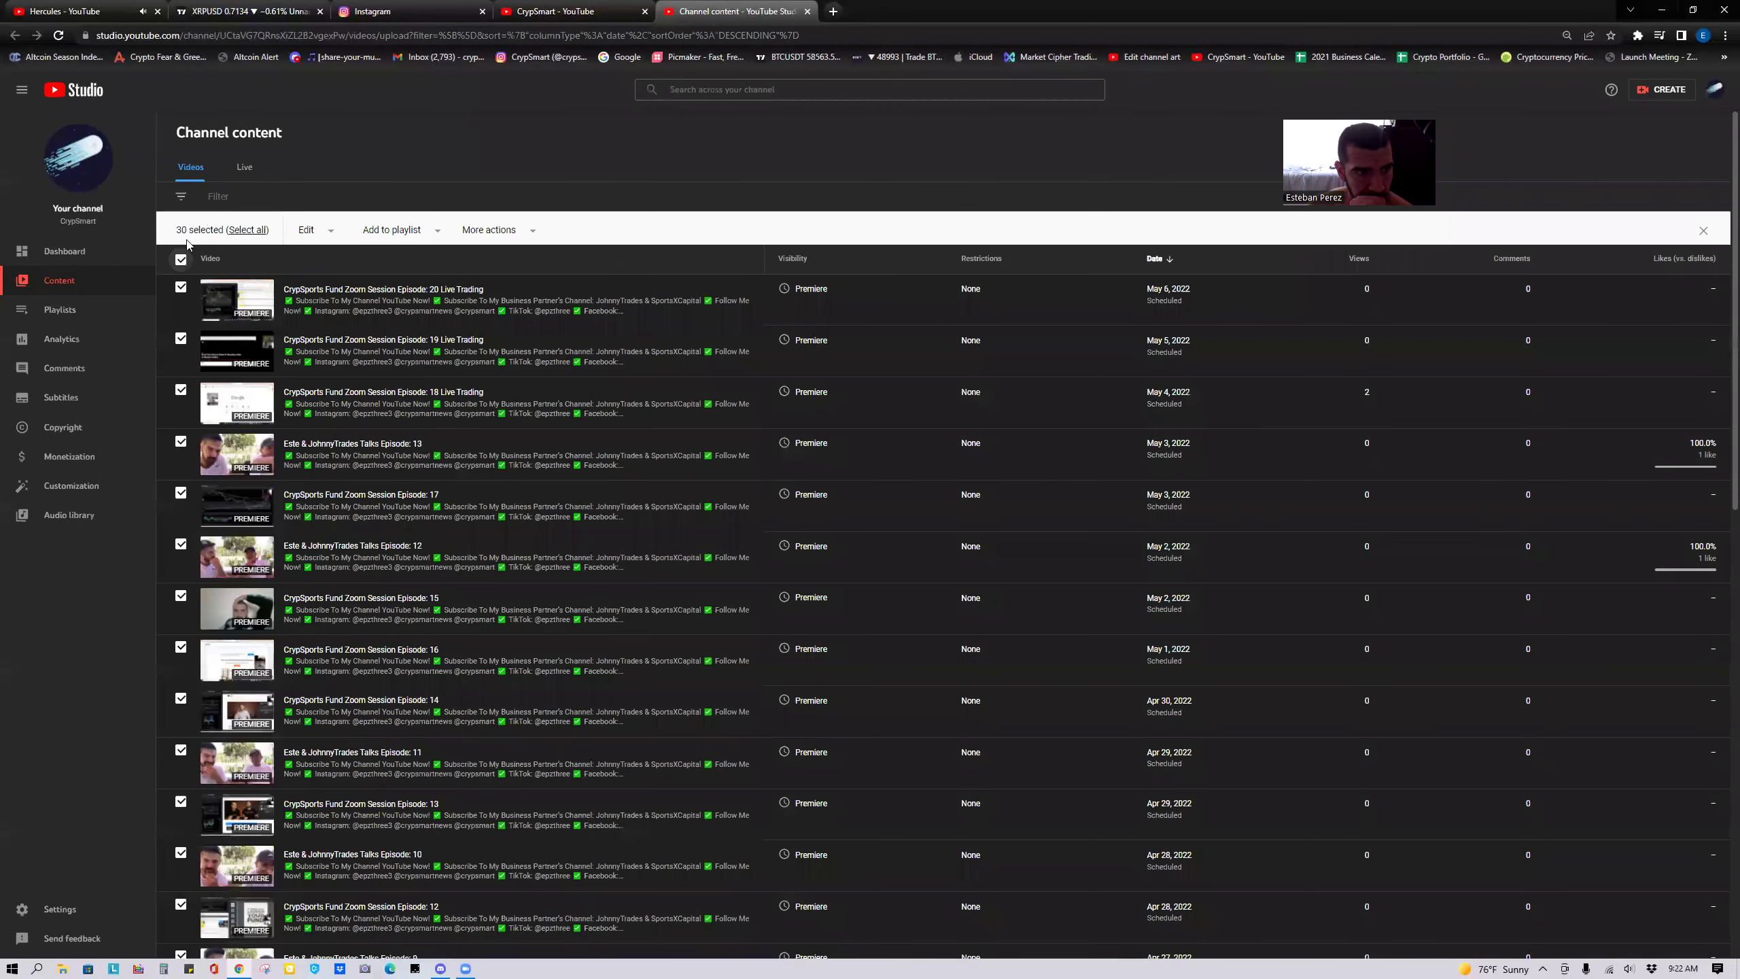
{"action": "left_click", "coordinate": [180, 259]}
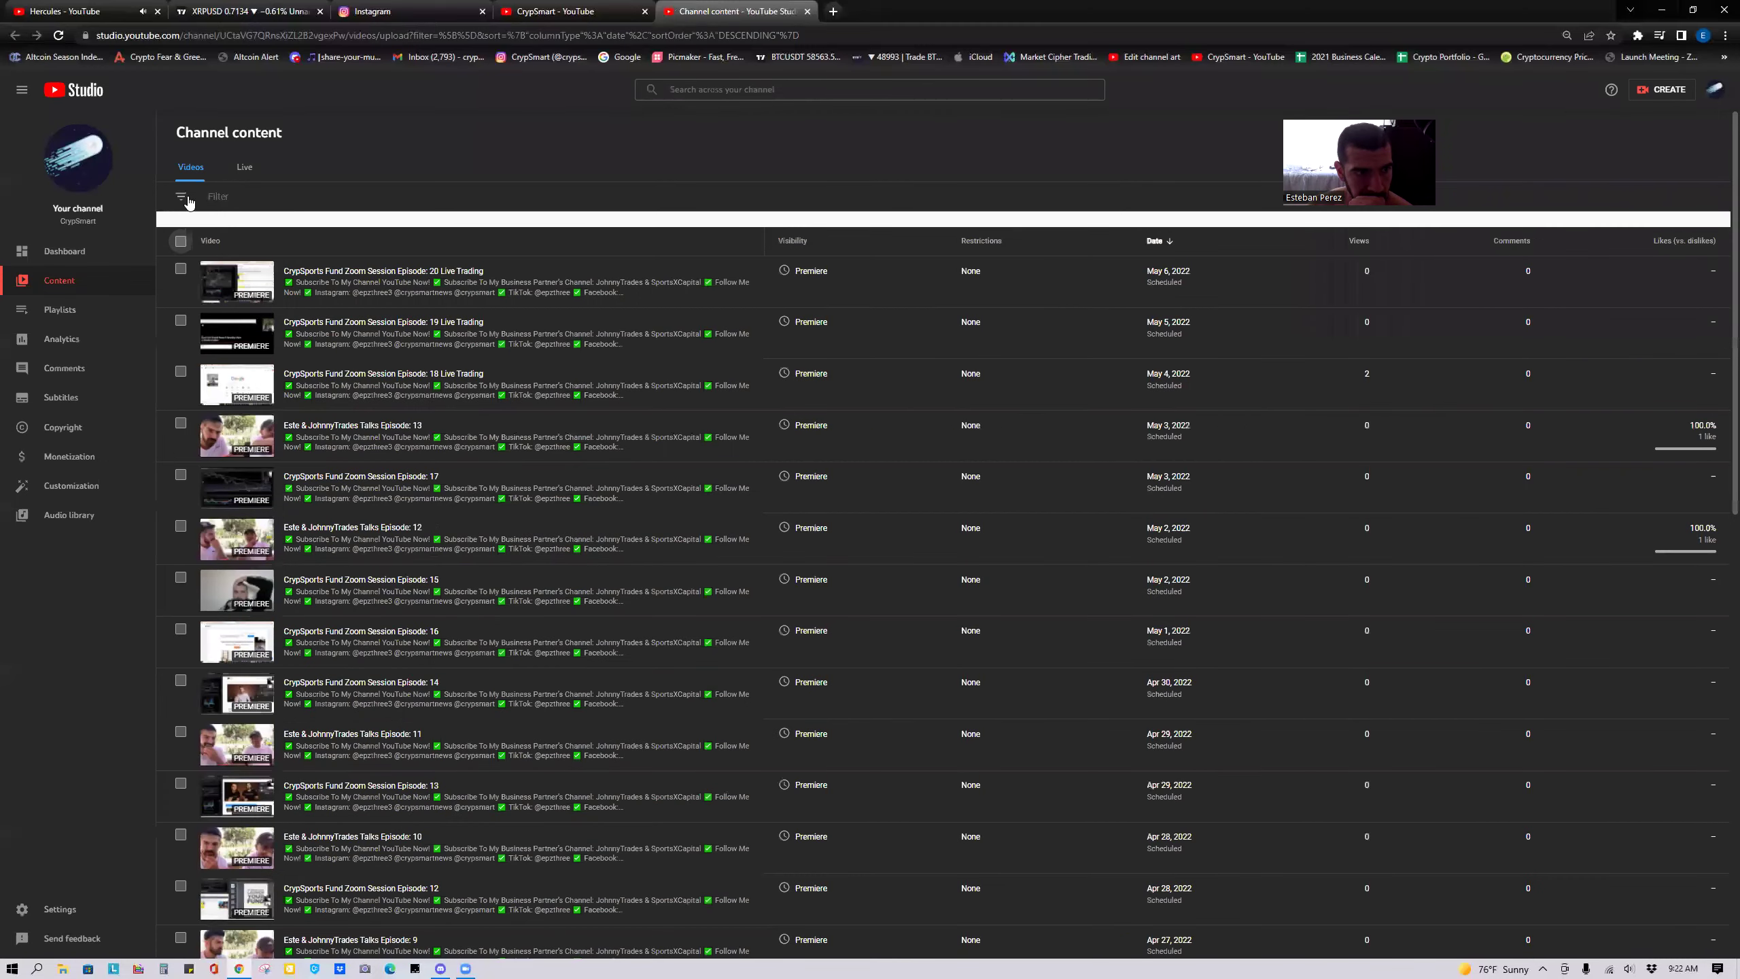
{"action": "left_click", "coordinate": [187, 198]}
{"action": "left_click", "coordinate": [240, 342]}
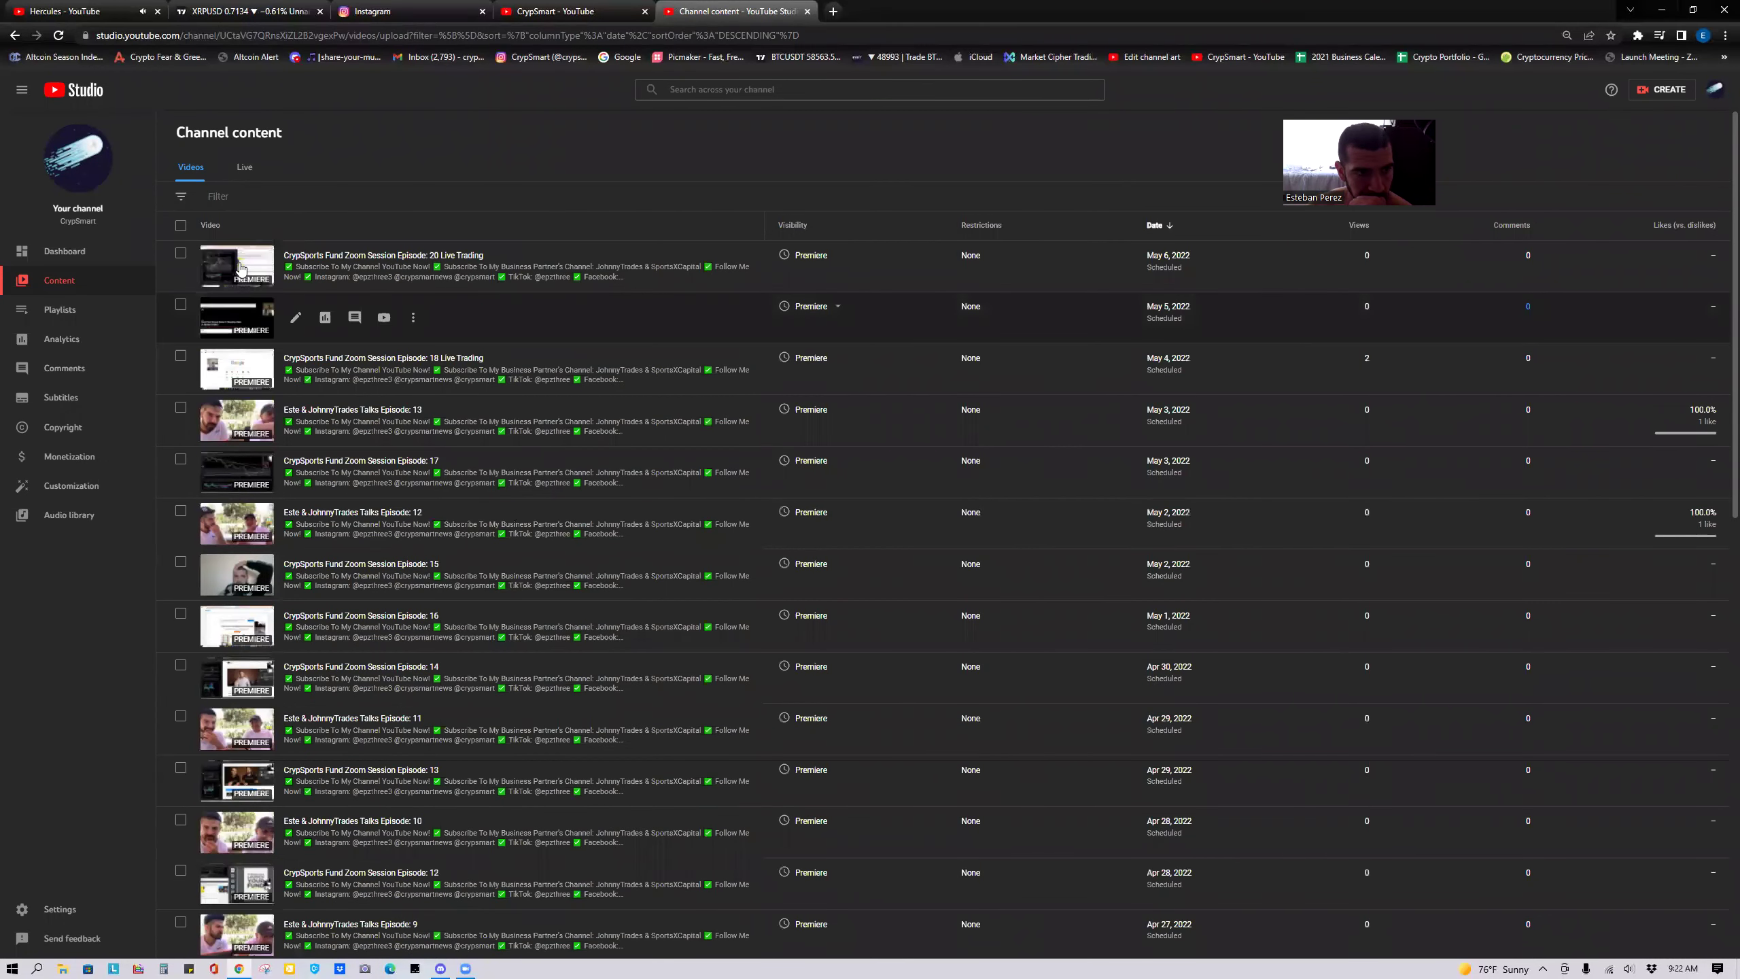
{"action": "left_click", "coordinate": [248, 258]}
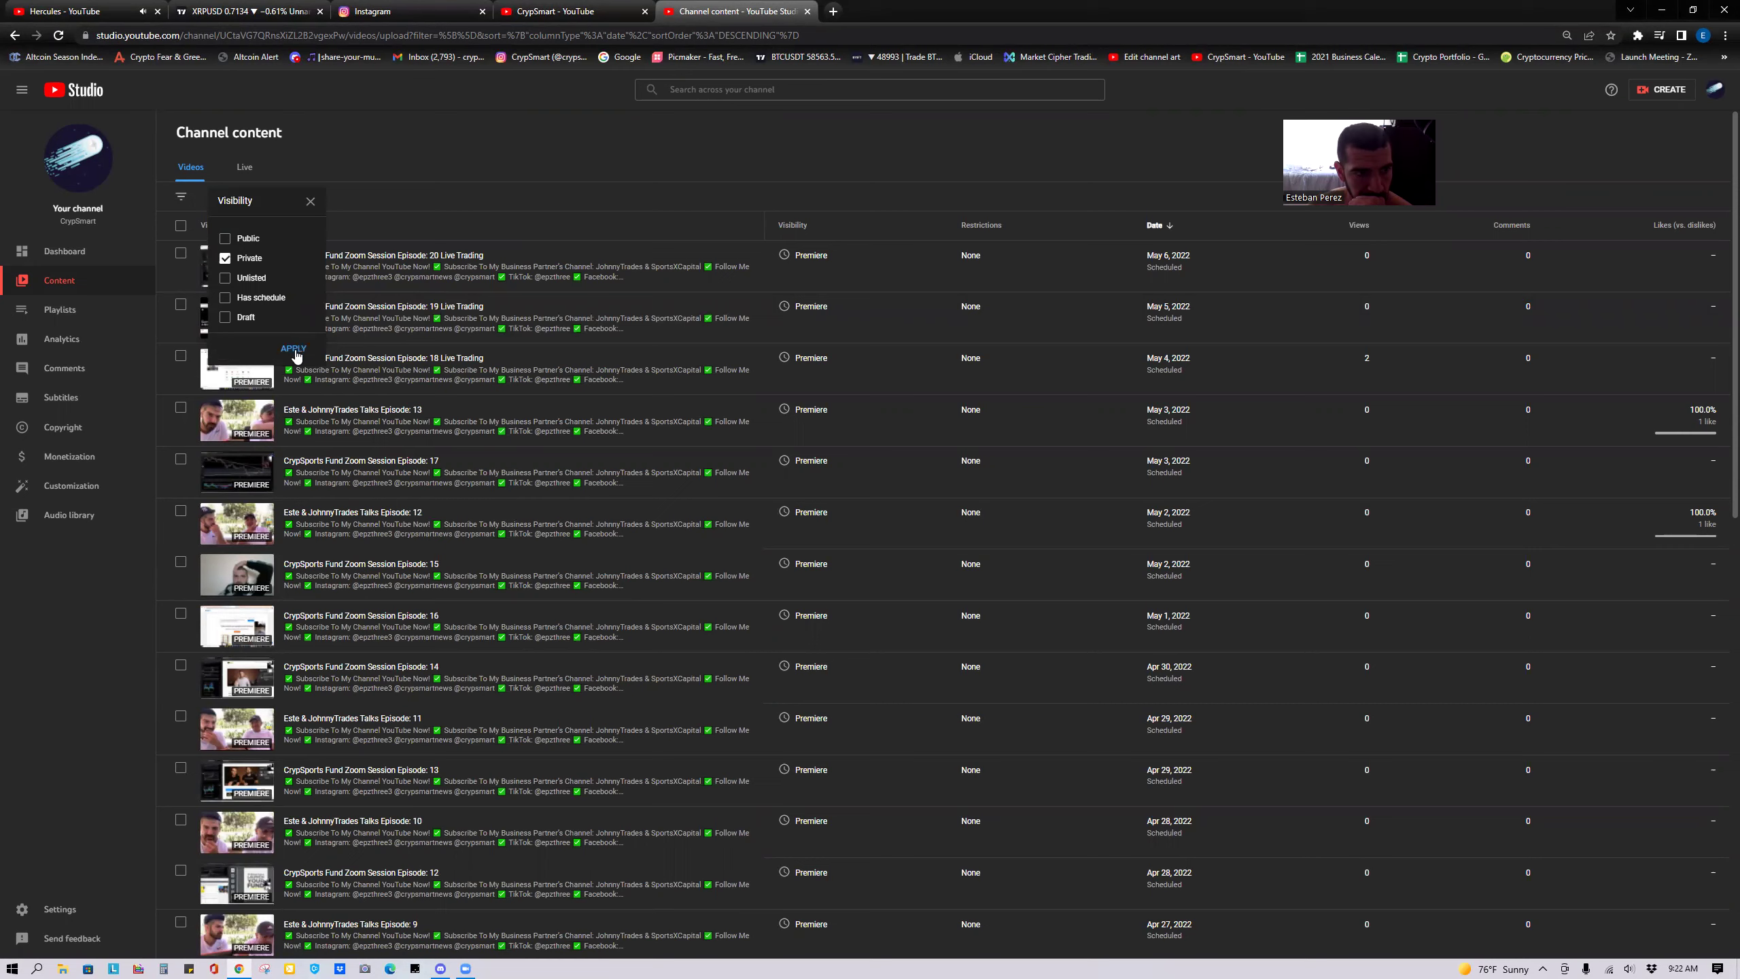
{"action": "left_click", "coordinate": [294, 348]}
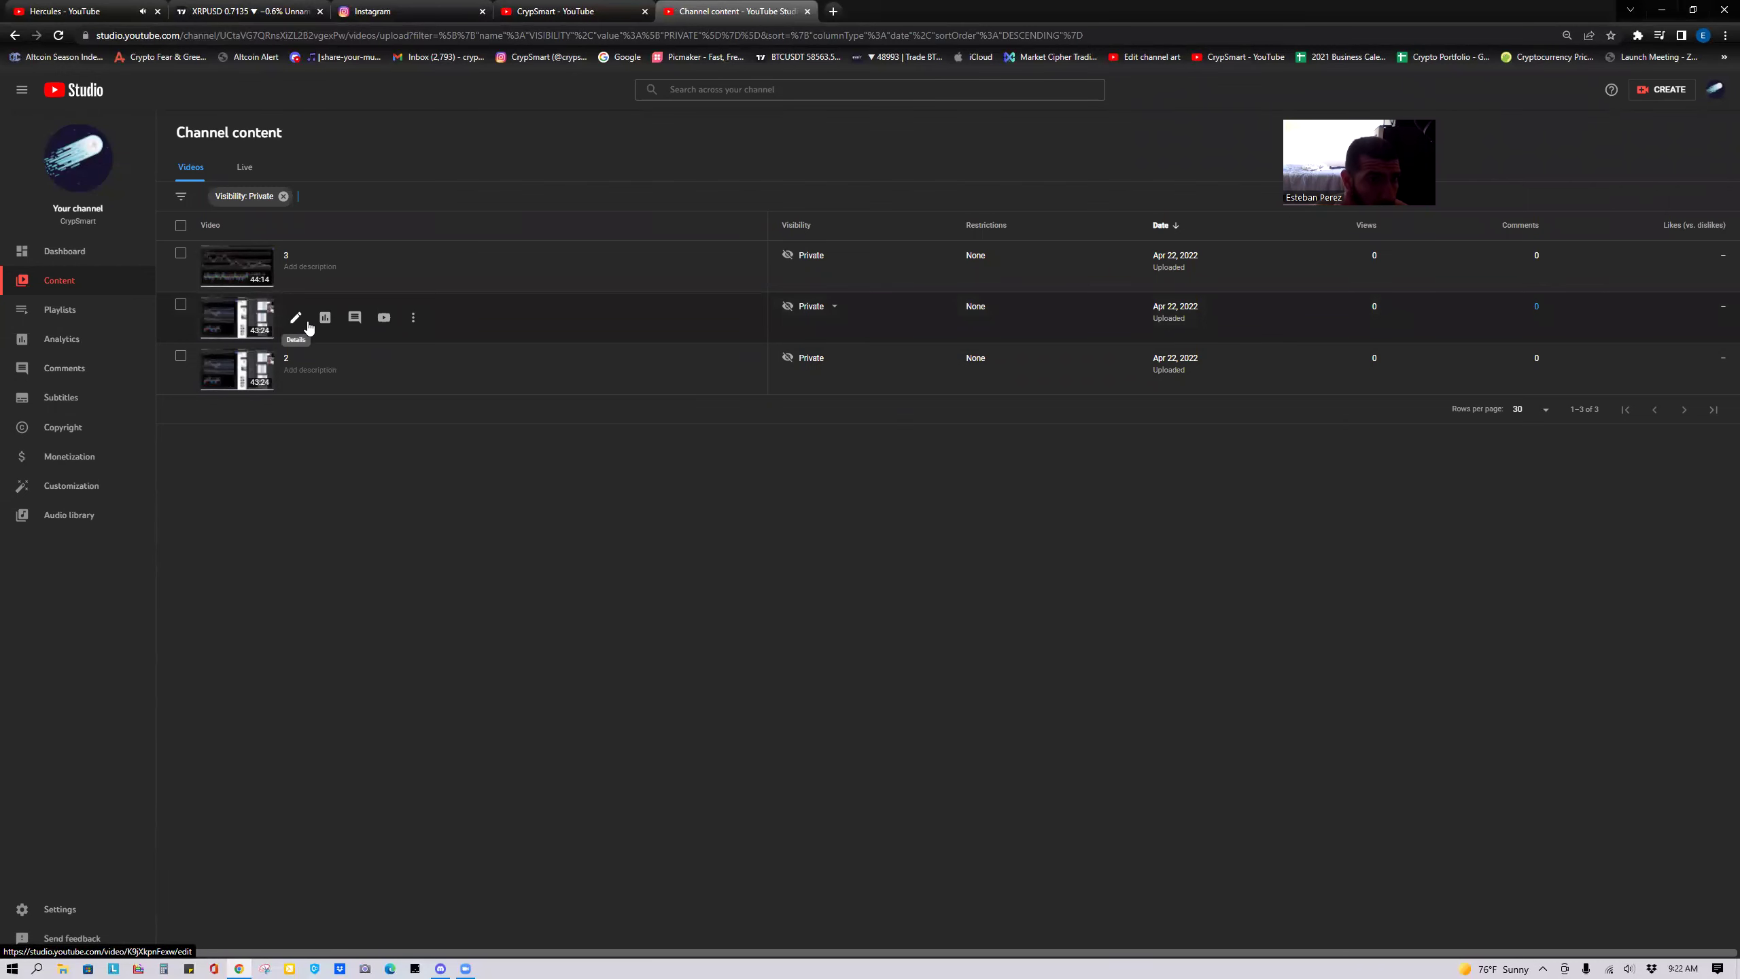
{"action": "left_click", "coordinate": [603, 17]}
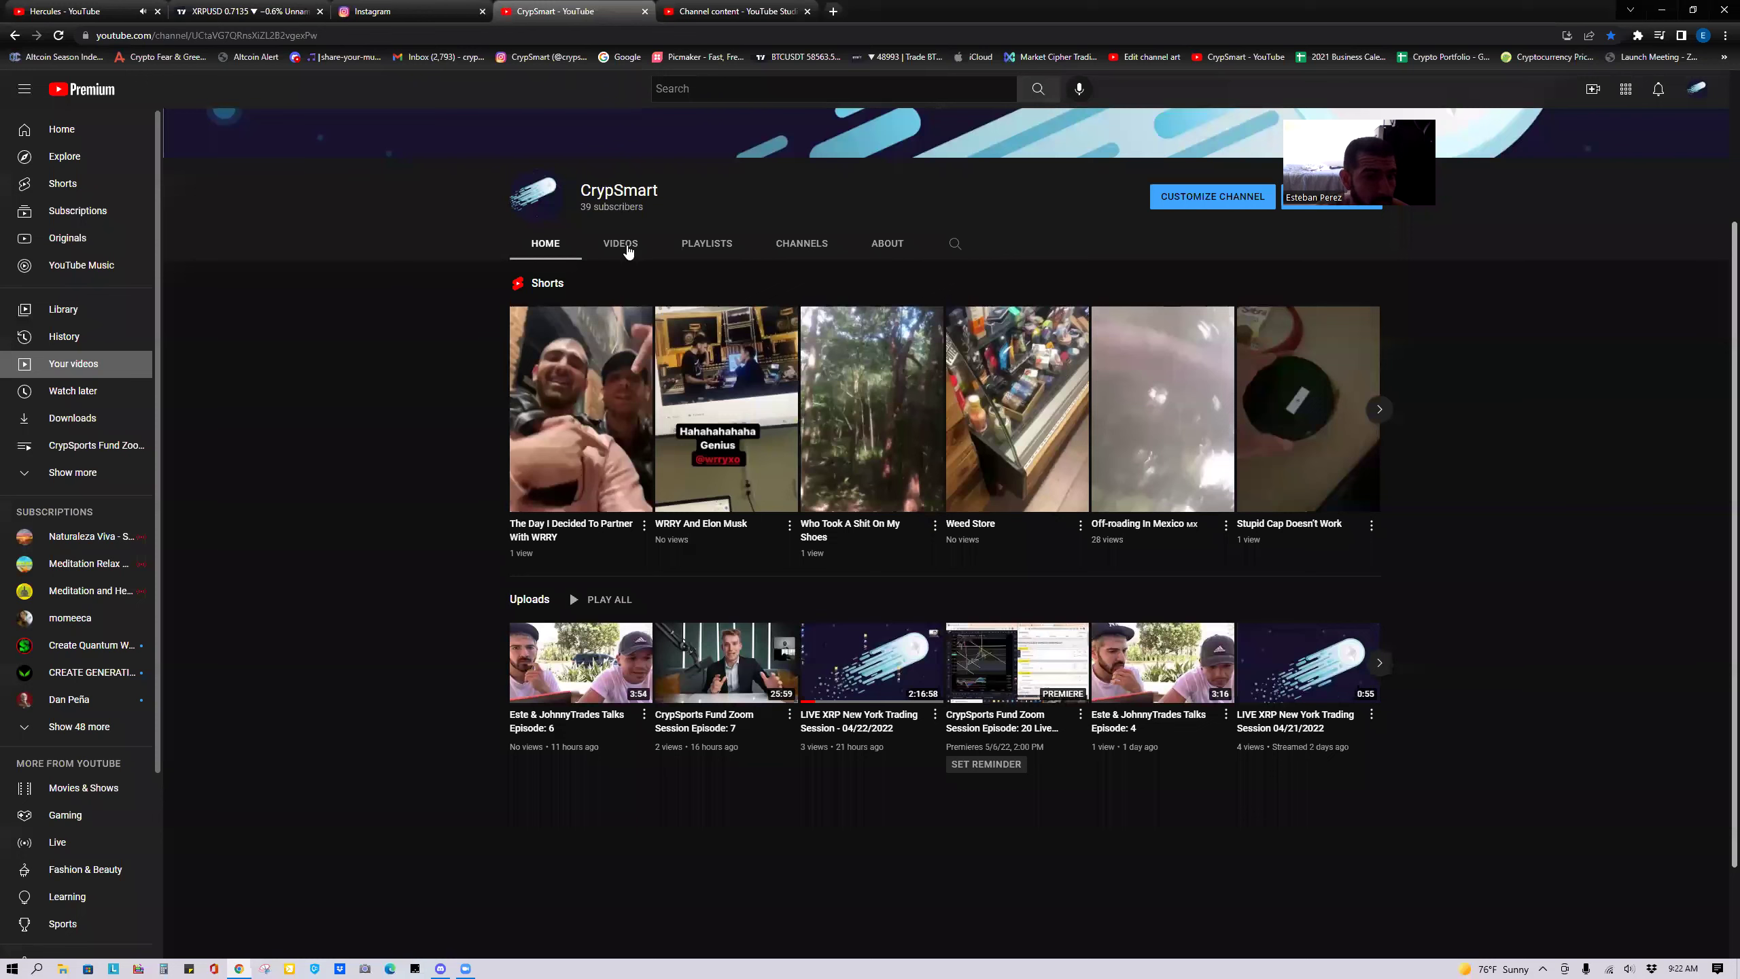
{"action": "left_click", "coordinate": [718, 255]}
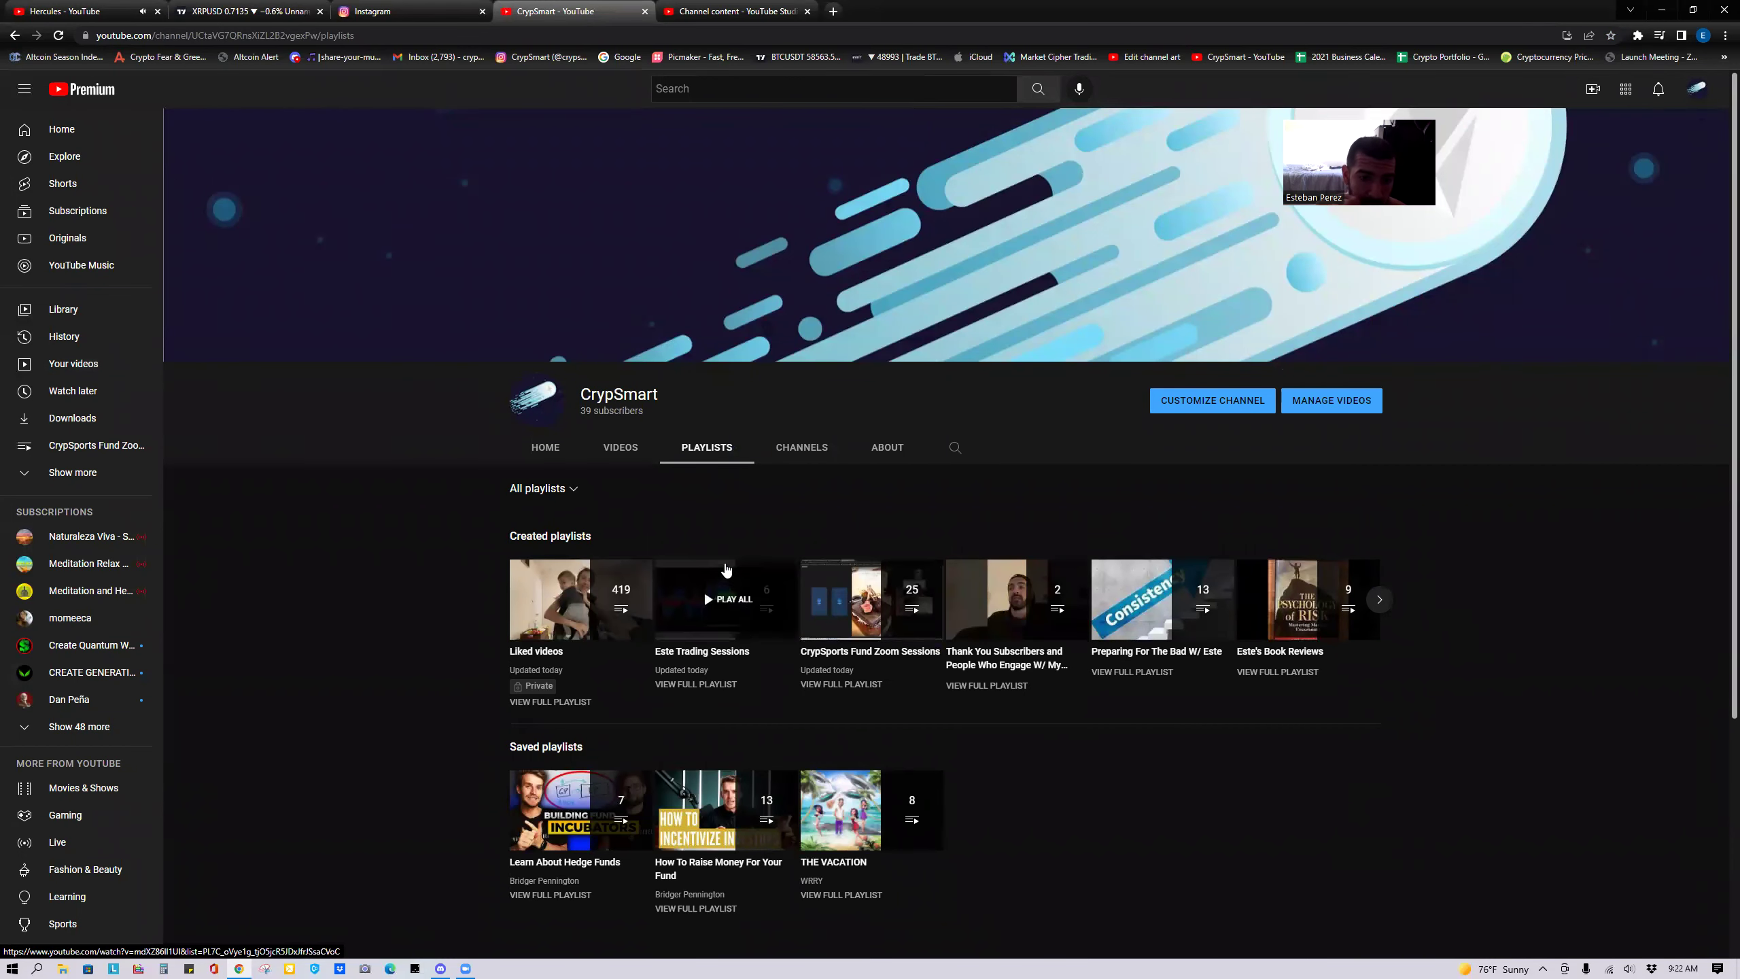
{"action": "left_click", "coordinate": [857, 654]}
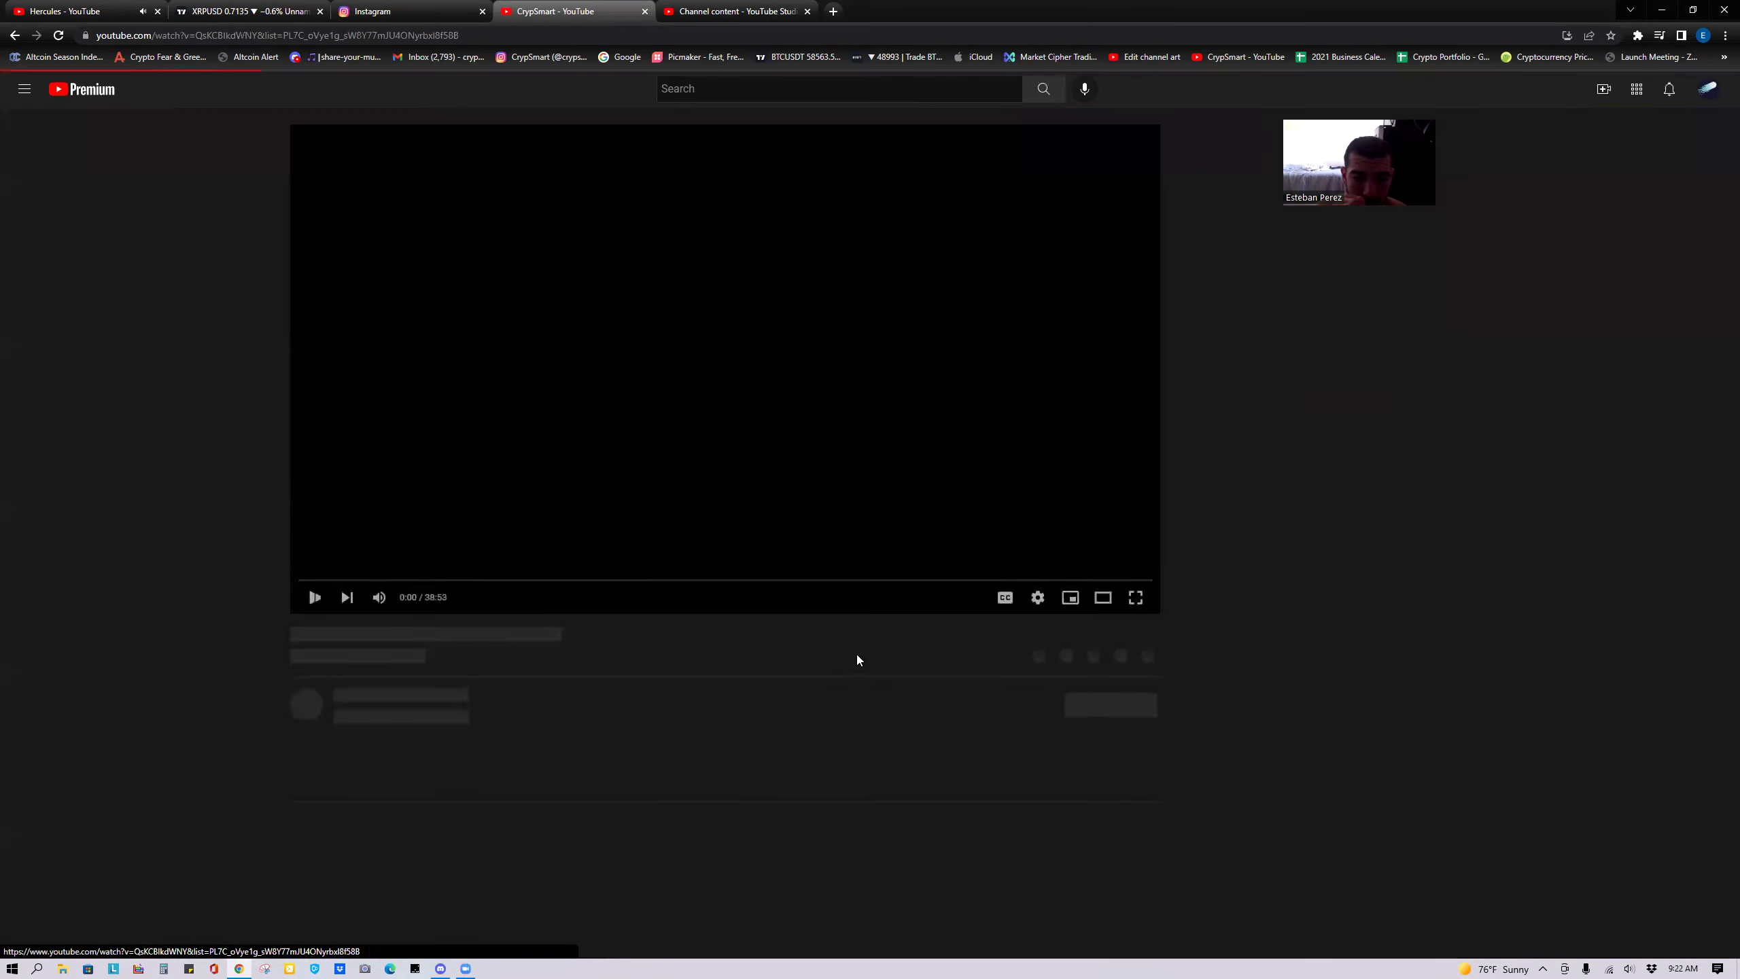
{"action": "triple_click", "coordinate": [497, 634]}
{"action": "key", "text": "ctrl+c"}
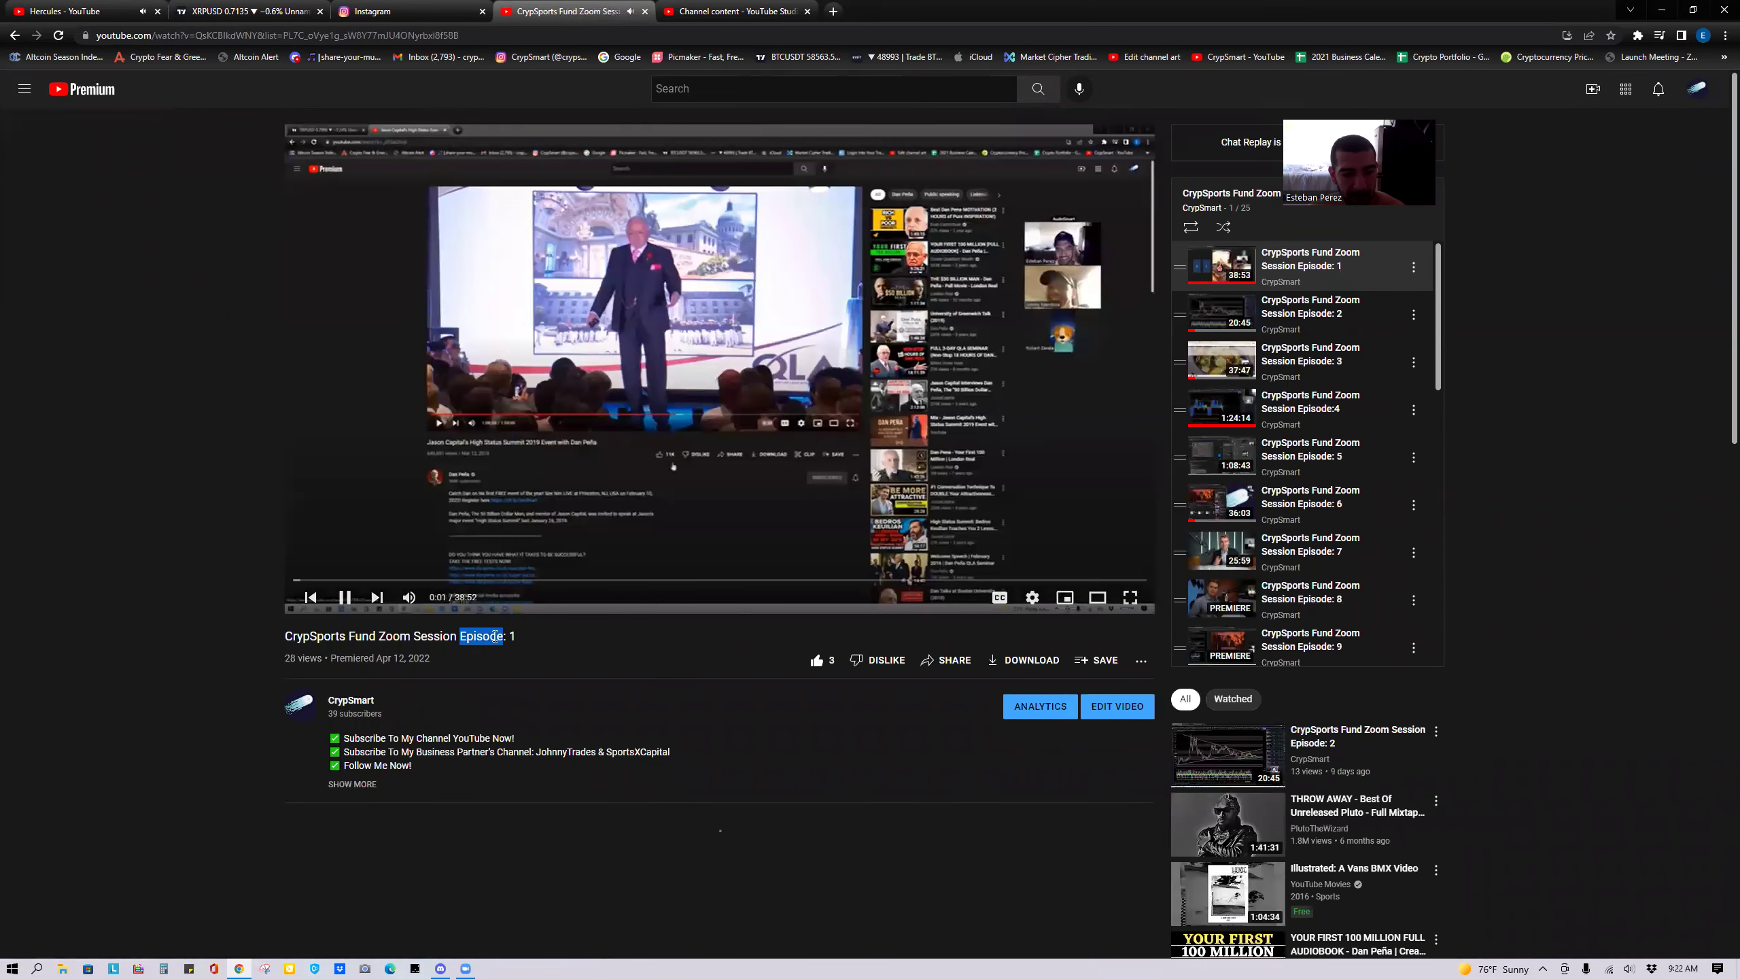
{"action": "left_click", "coordinate": [509, 367]}
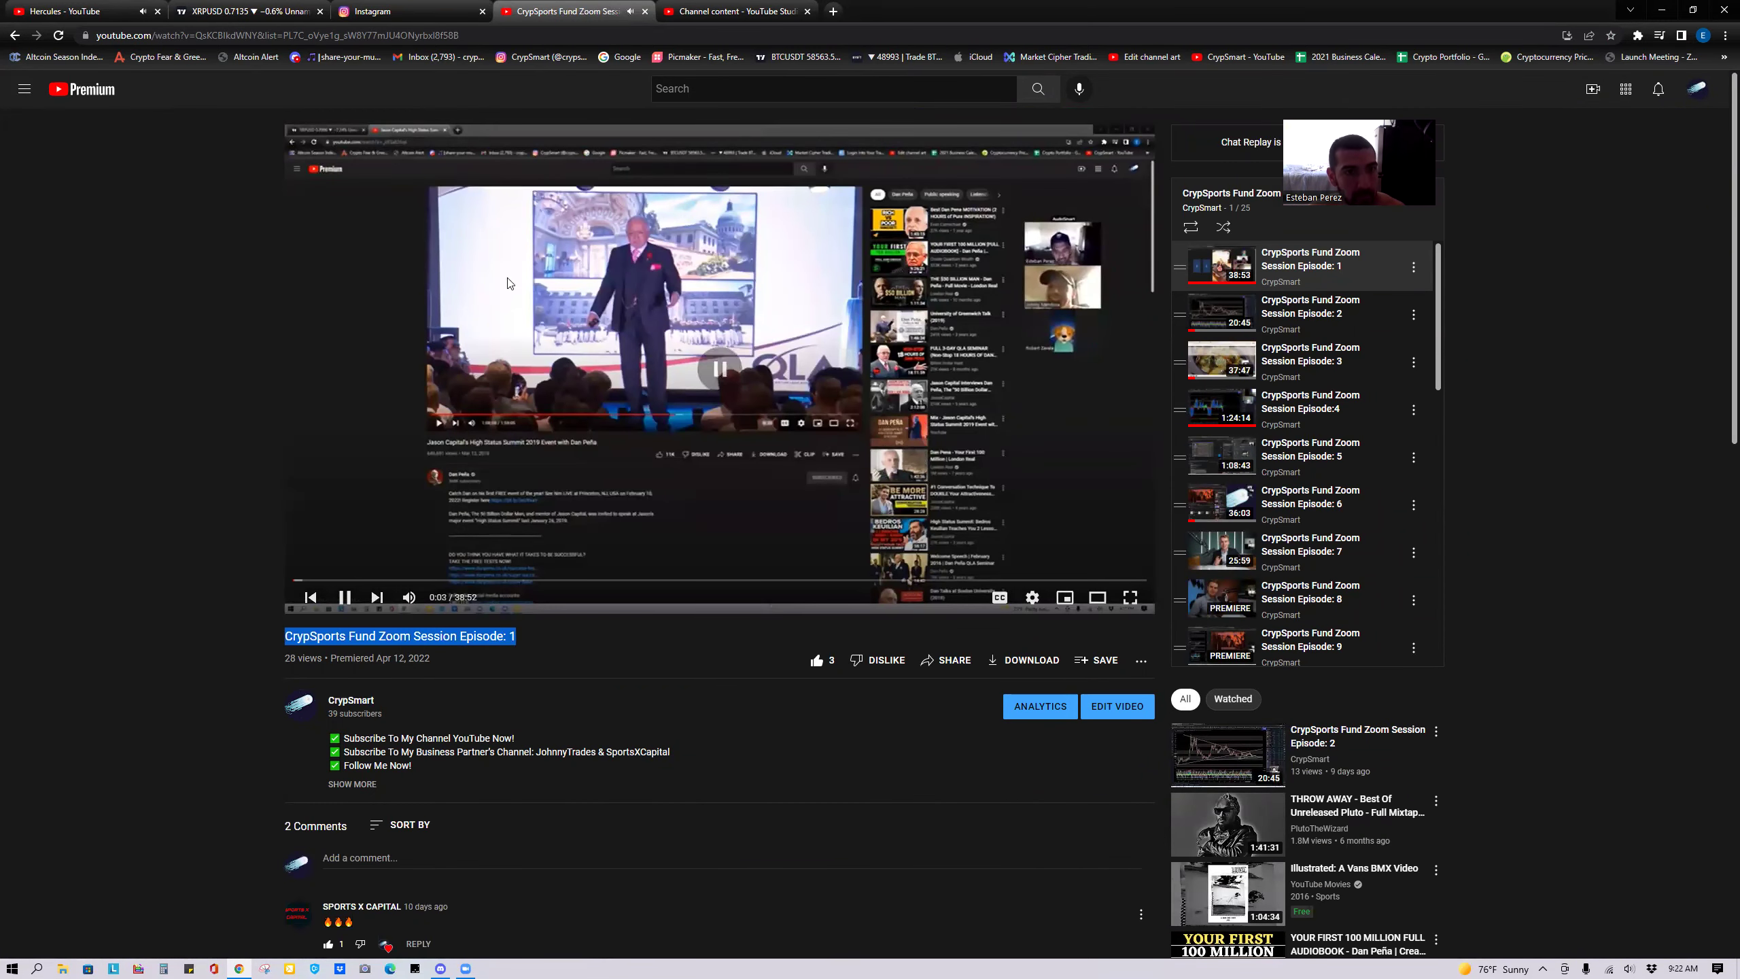
{"action": "left_click", "coordinate": [726, 12]}
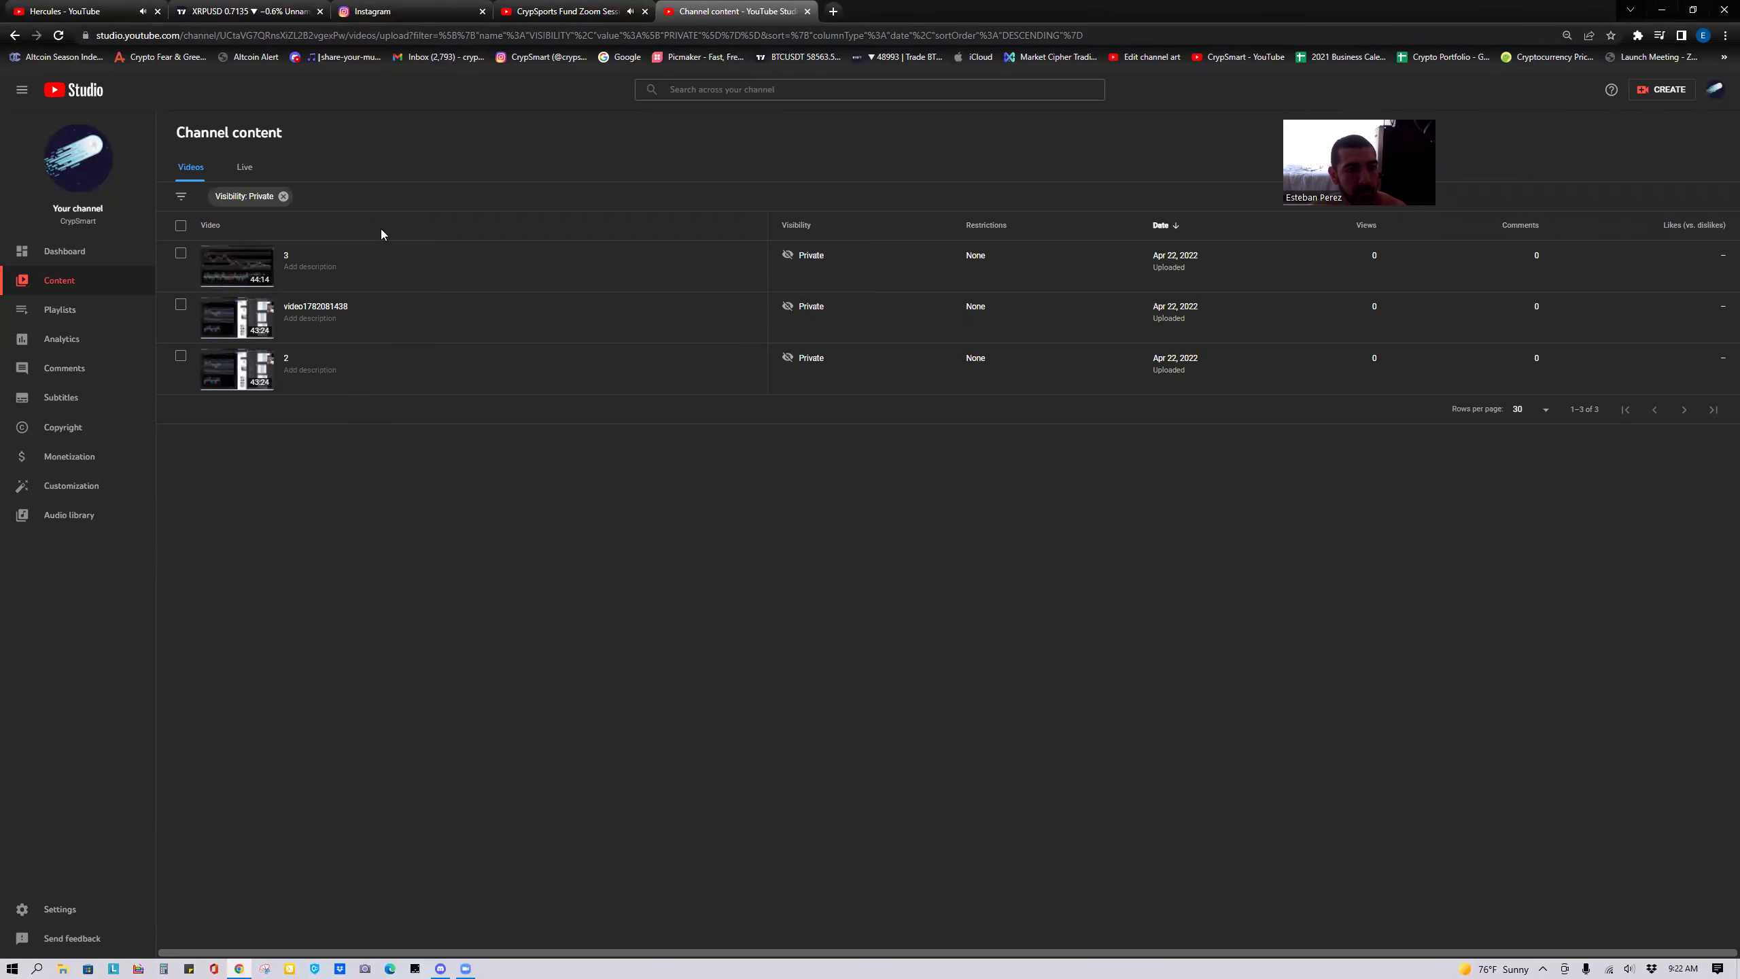
{"action": "left_click", "coordinate": [317, 309]}
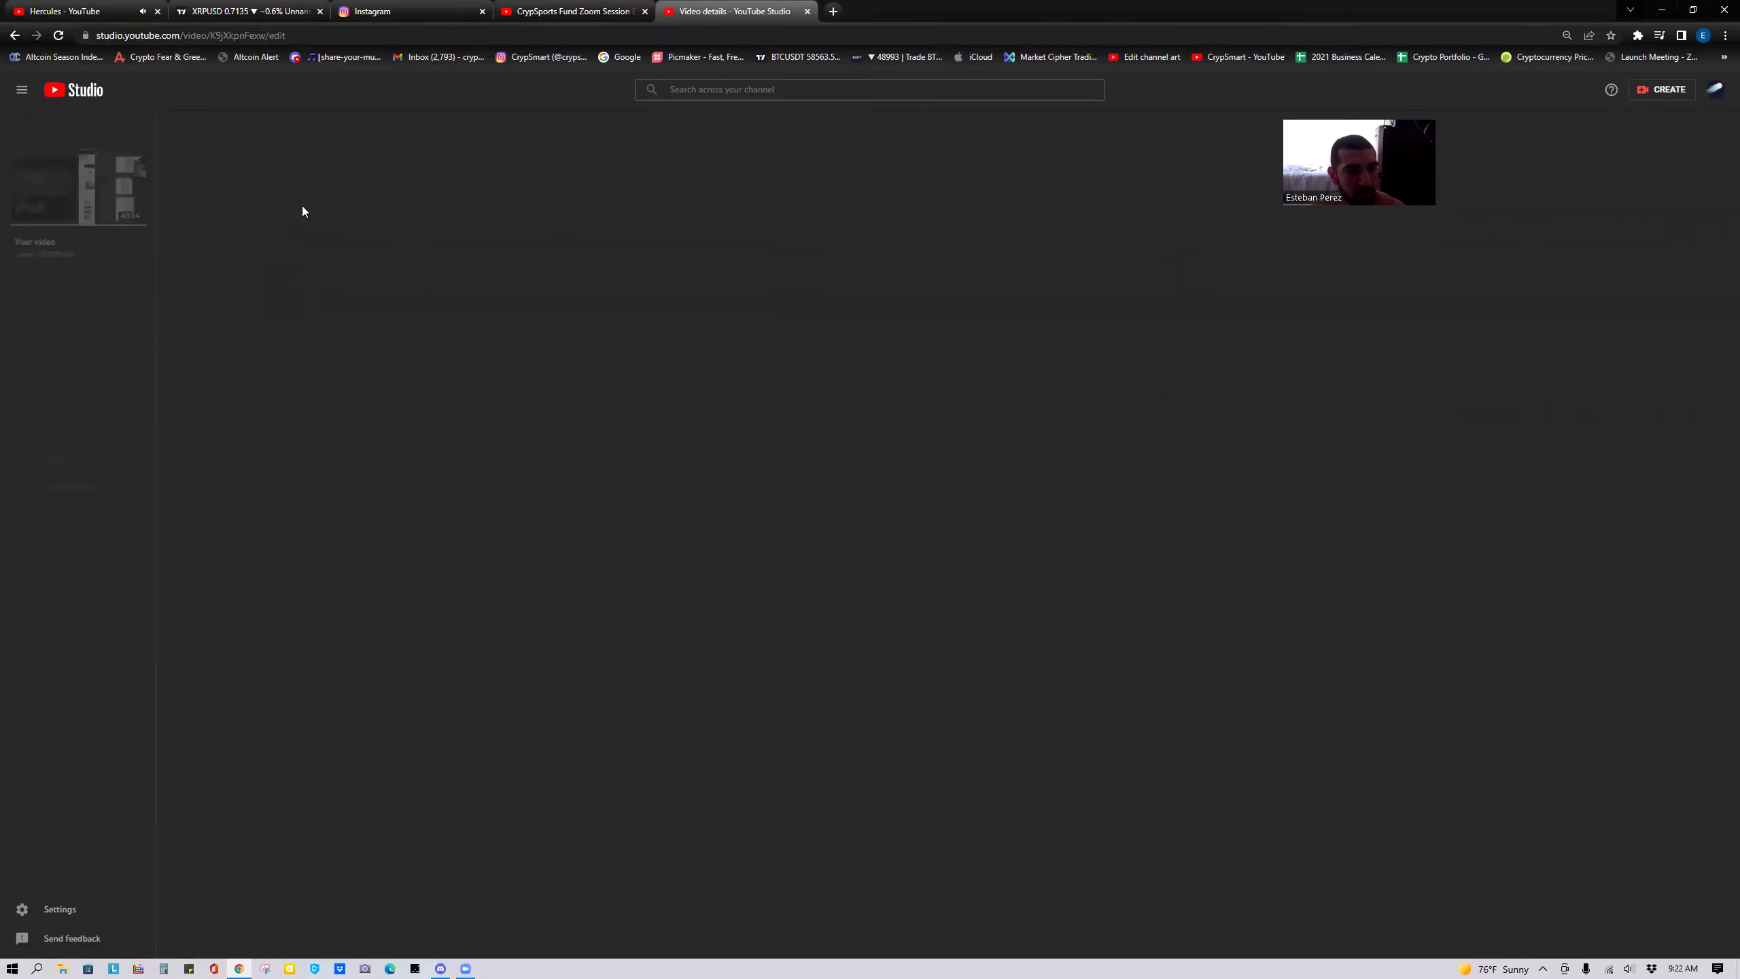
{"action": "left_click_drag", "start_coordinate": [303, 179], "coordinate": [164, 172]}
{"action": "key", "text": "ctrl+v"}
{"action": "key", "text": "BackSpace"}
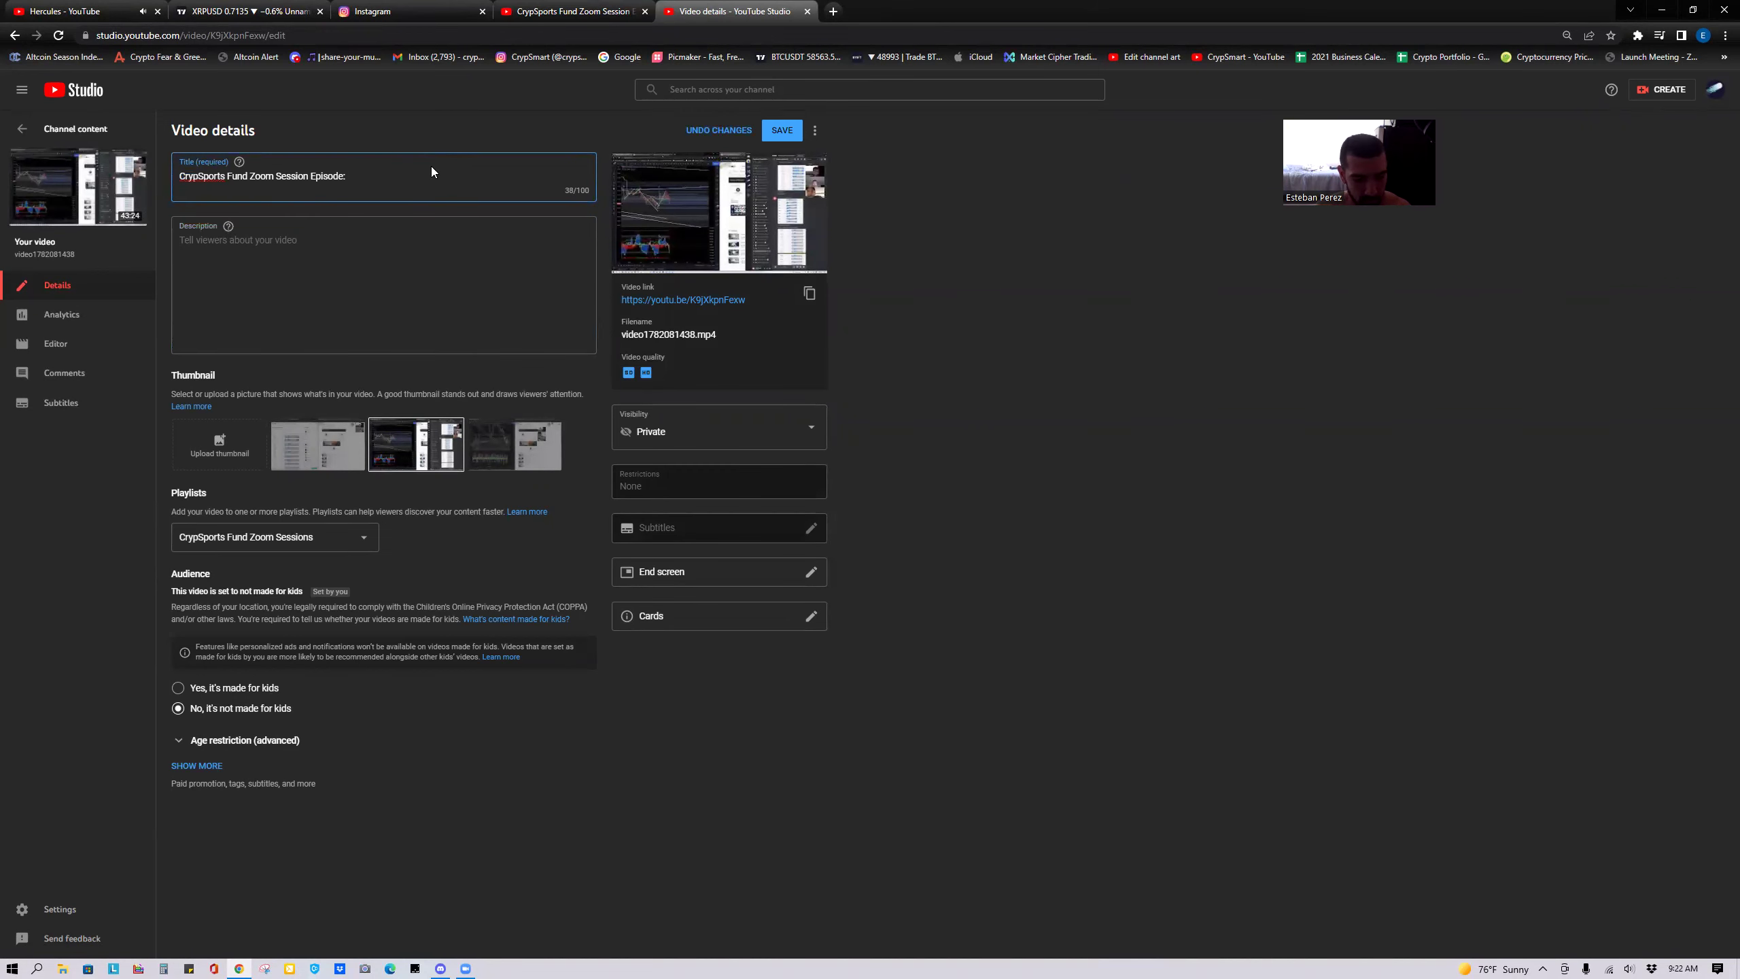
{"action": "left_click", "coordinate": [594, 8]}
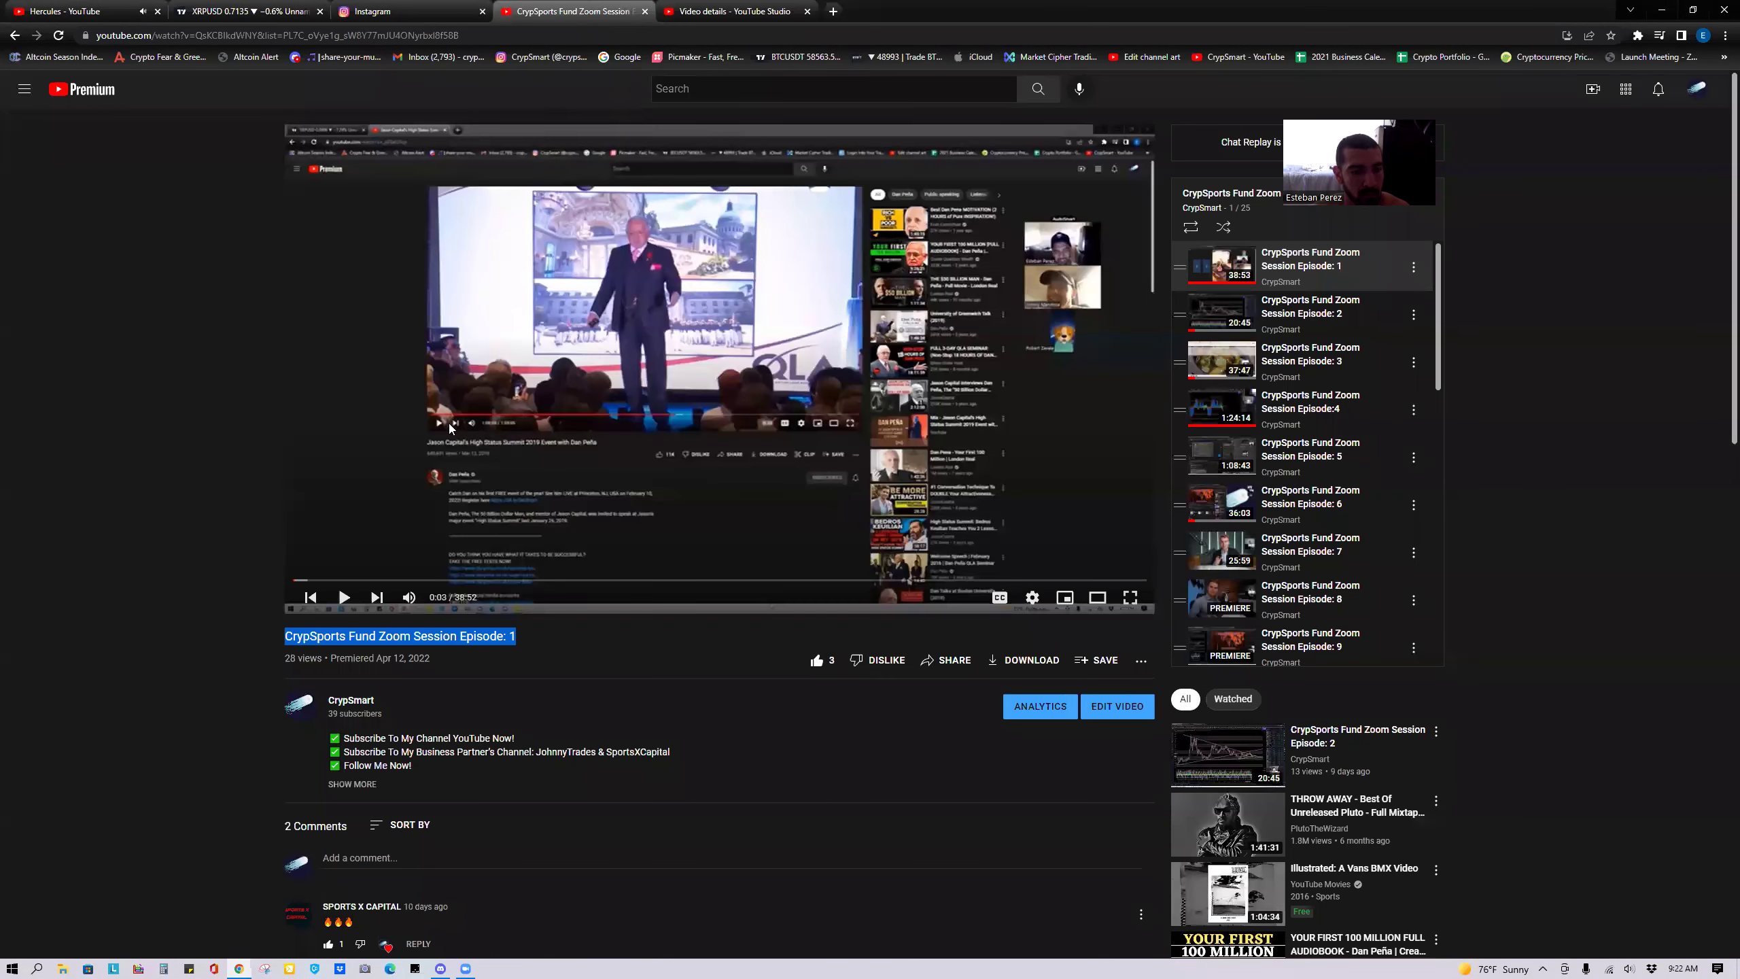
{"action": "scroll", "coordinate": [1234, 591], "scroll_direction": "down", "scroll_amount": 5}
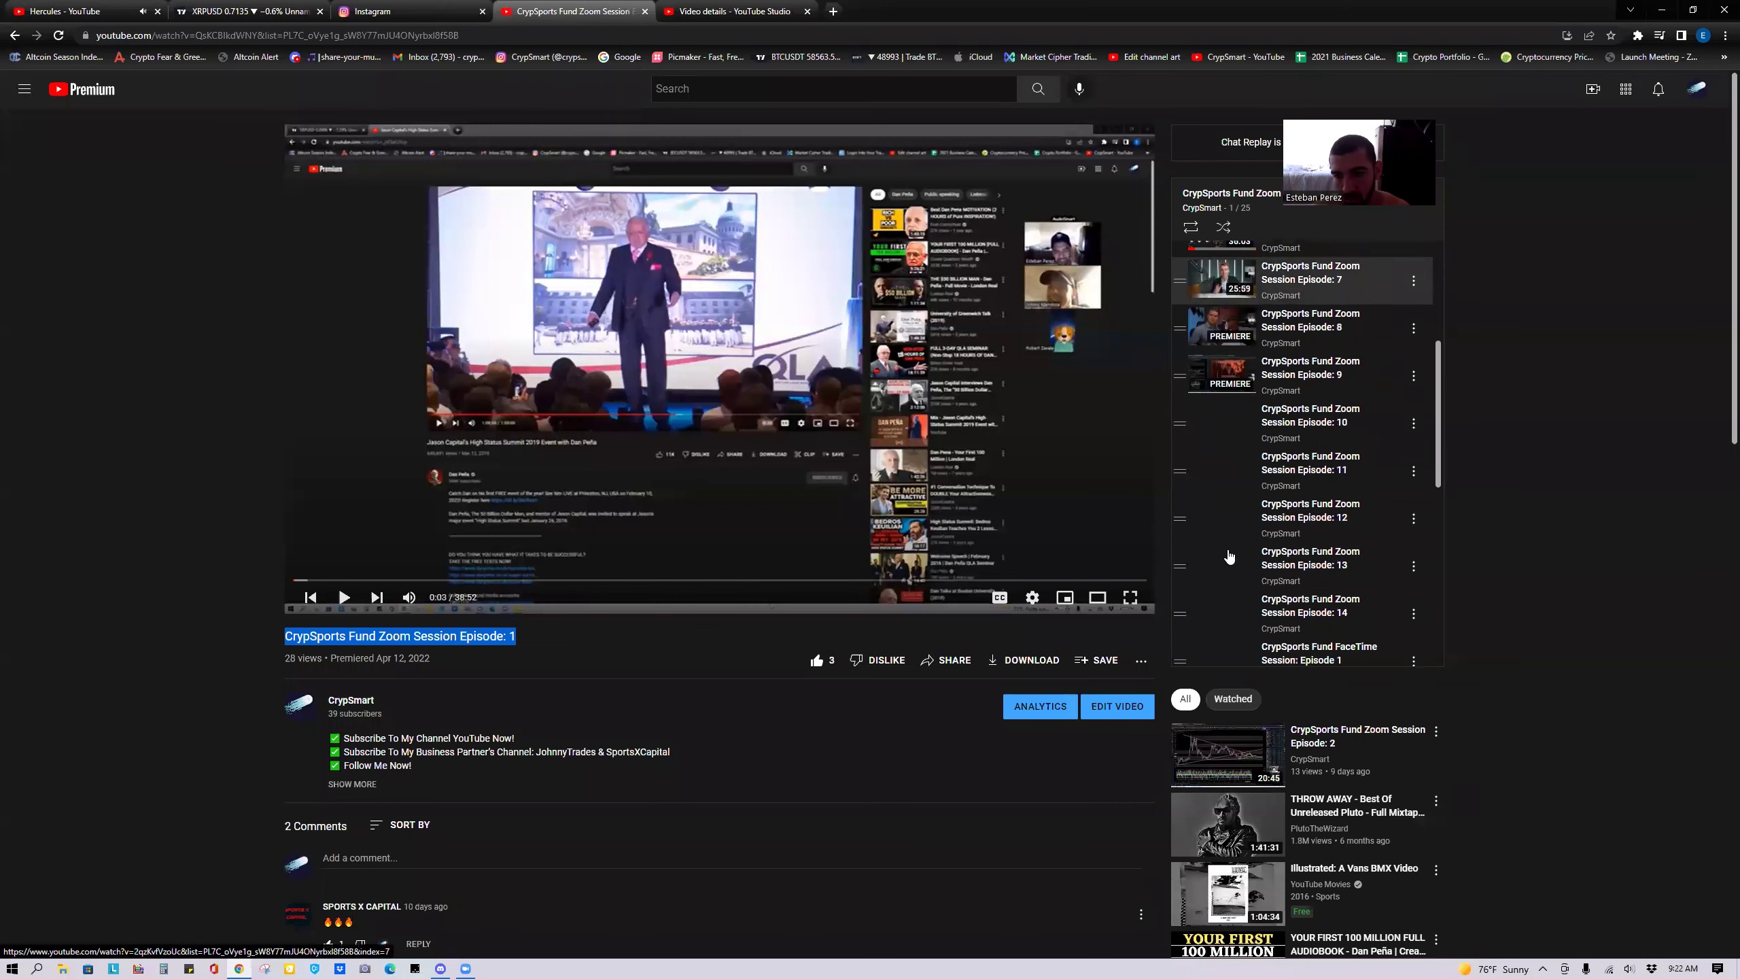
{"action": "scroll", "coordinate": [1233, 591], "scroll_direction": "down", "scroll_amount": 2}
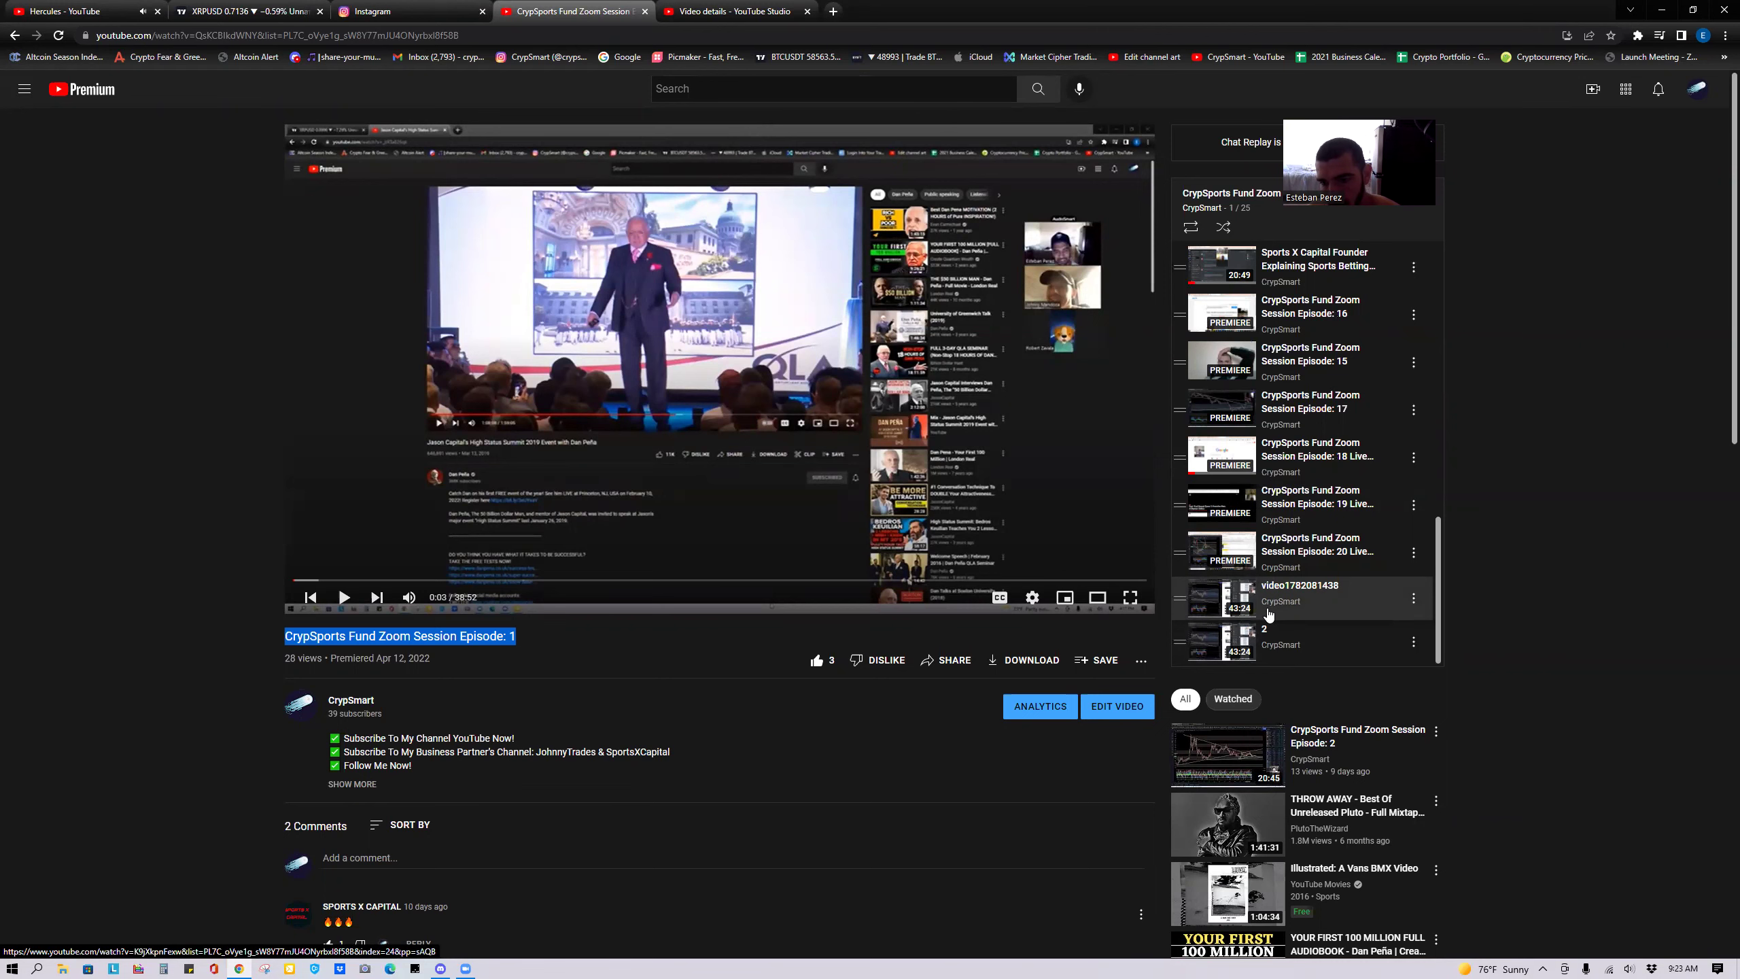
Save the title as Episode: 21 Live Trading Crypto and Sports, and open untitled video 2 from the playlist.
{"action": "left_click", "coordinate": [733, 11]}
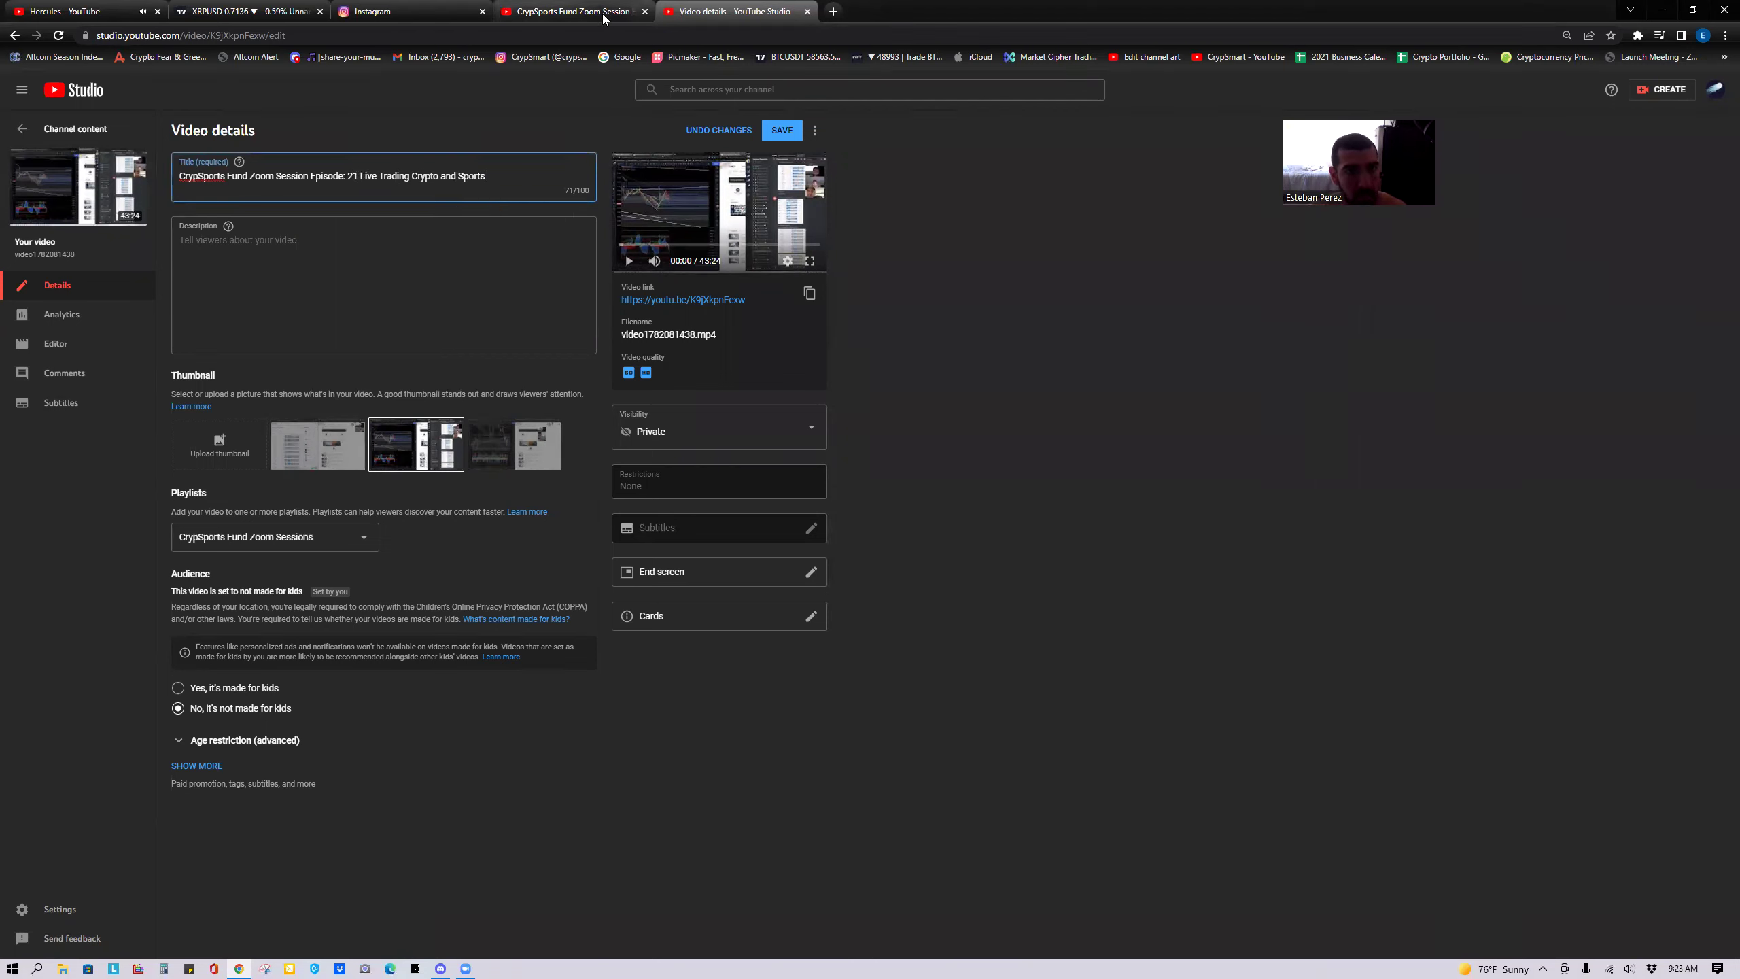
{"action": "left_click", "coordinate": [572, 11]}
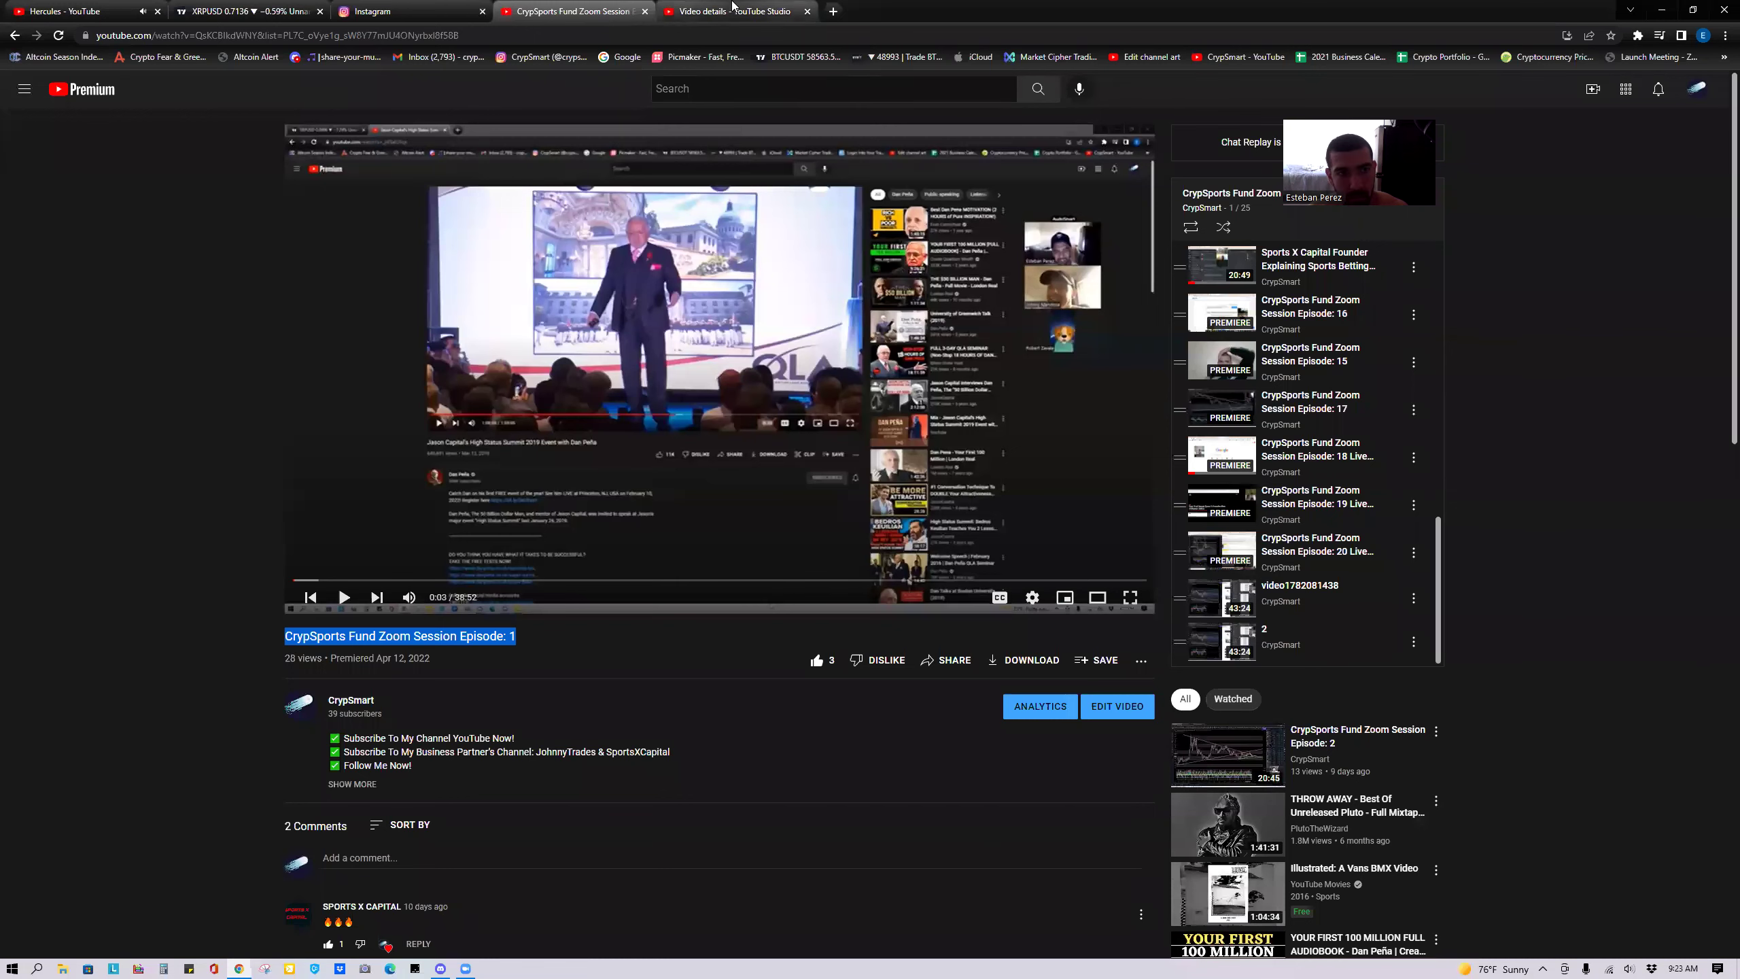
{"action": "left_click", "coordinate": [733, 11]}
{"action": "left_click", "coordinate": [774, 134]}
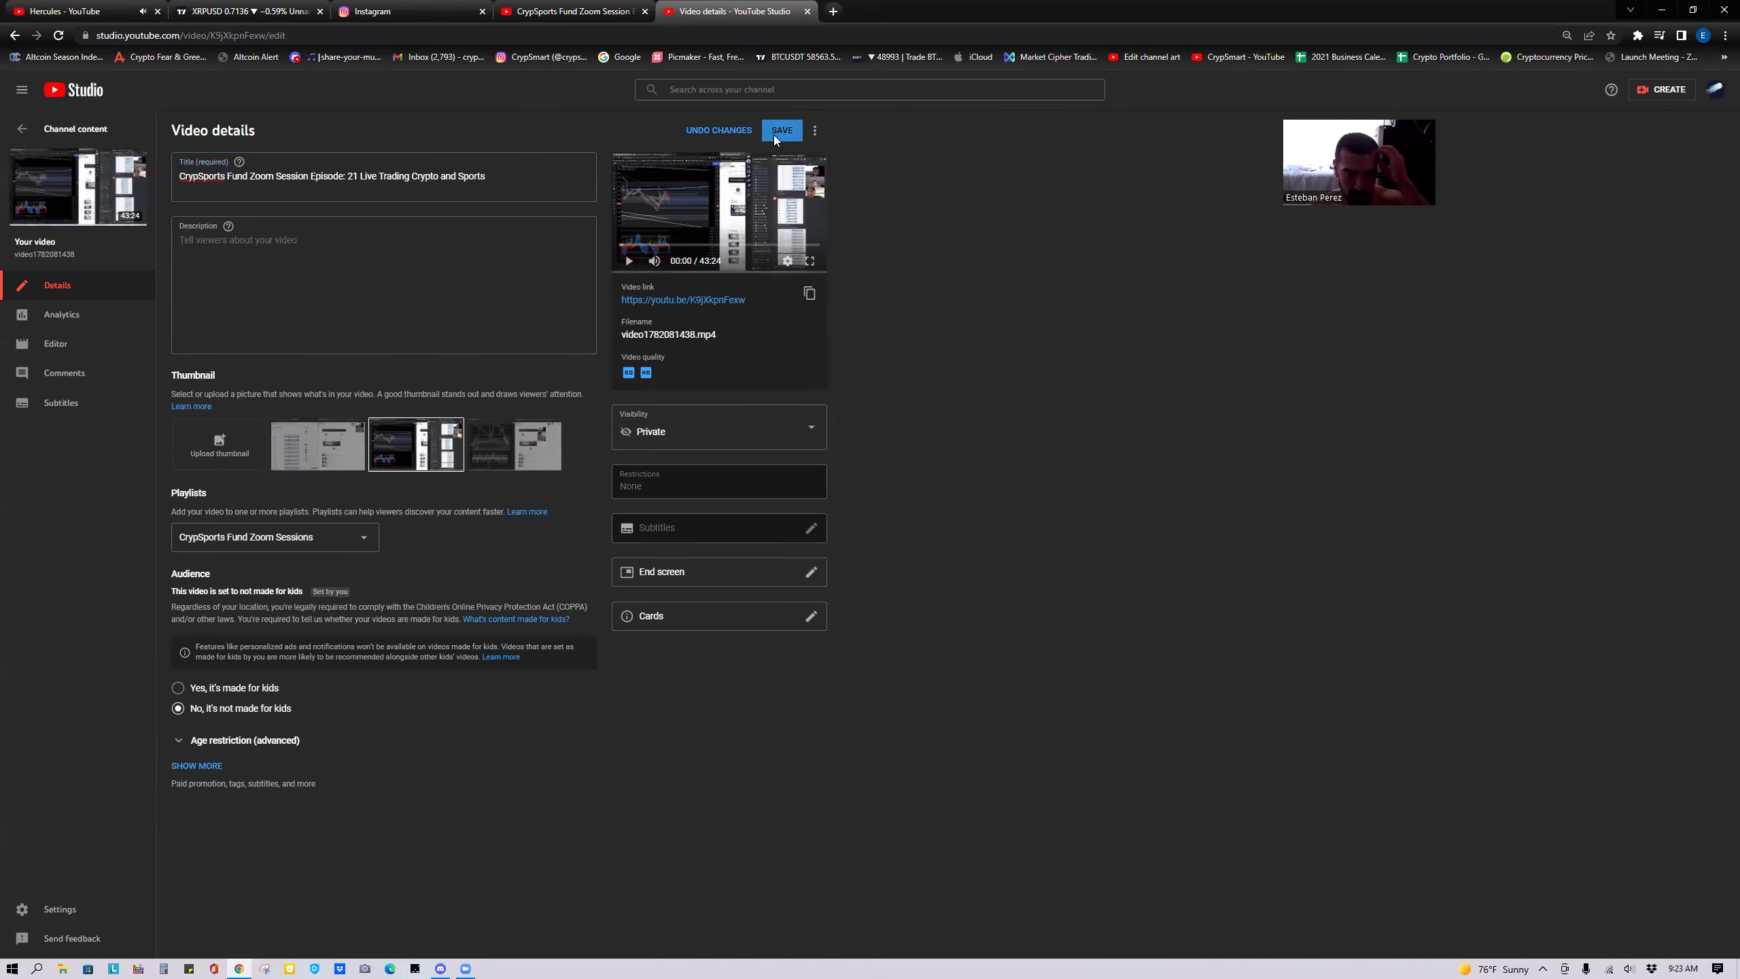
{"action": "left_click", "coordinate": [586, 9]}
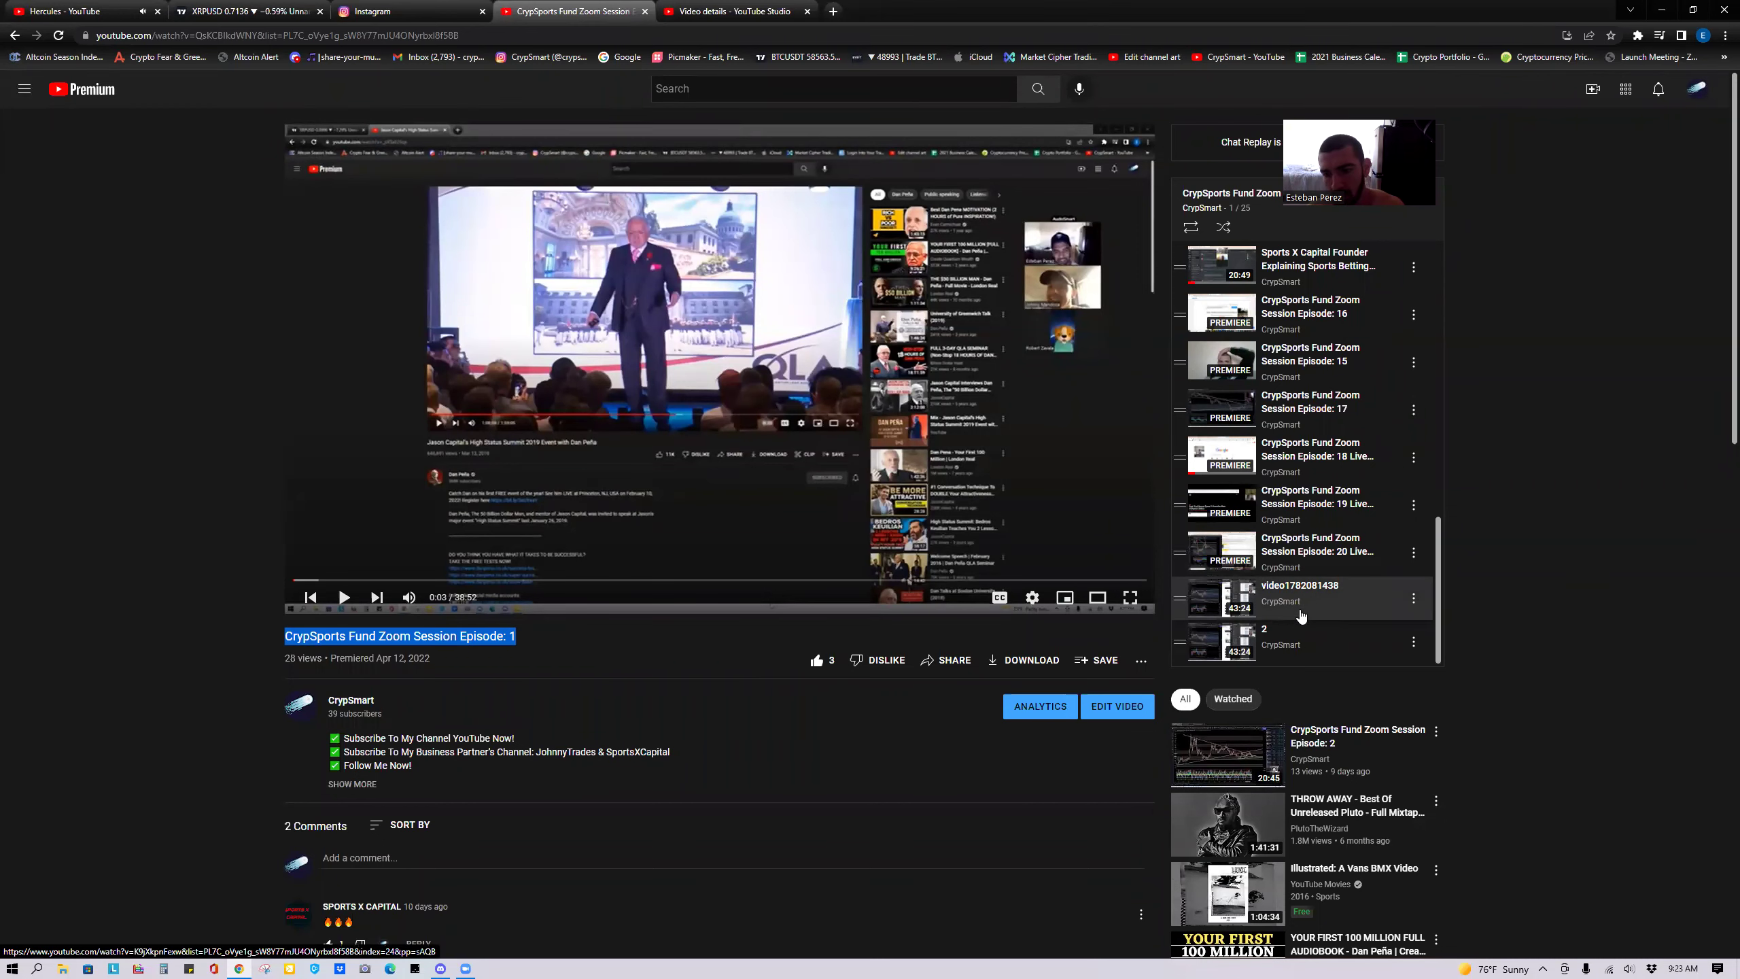
{"action": "left_click", "coordinate": [1299, 650]}
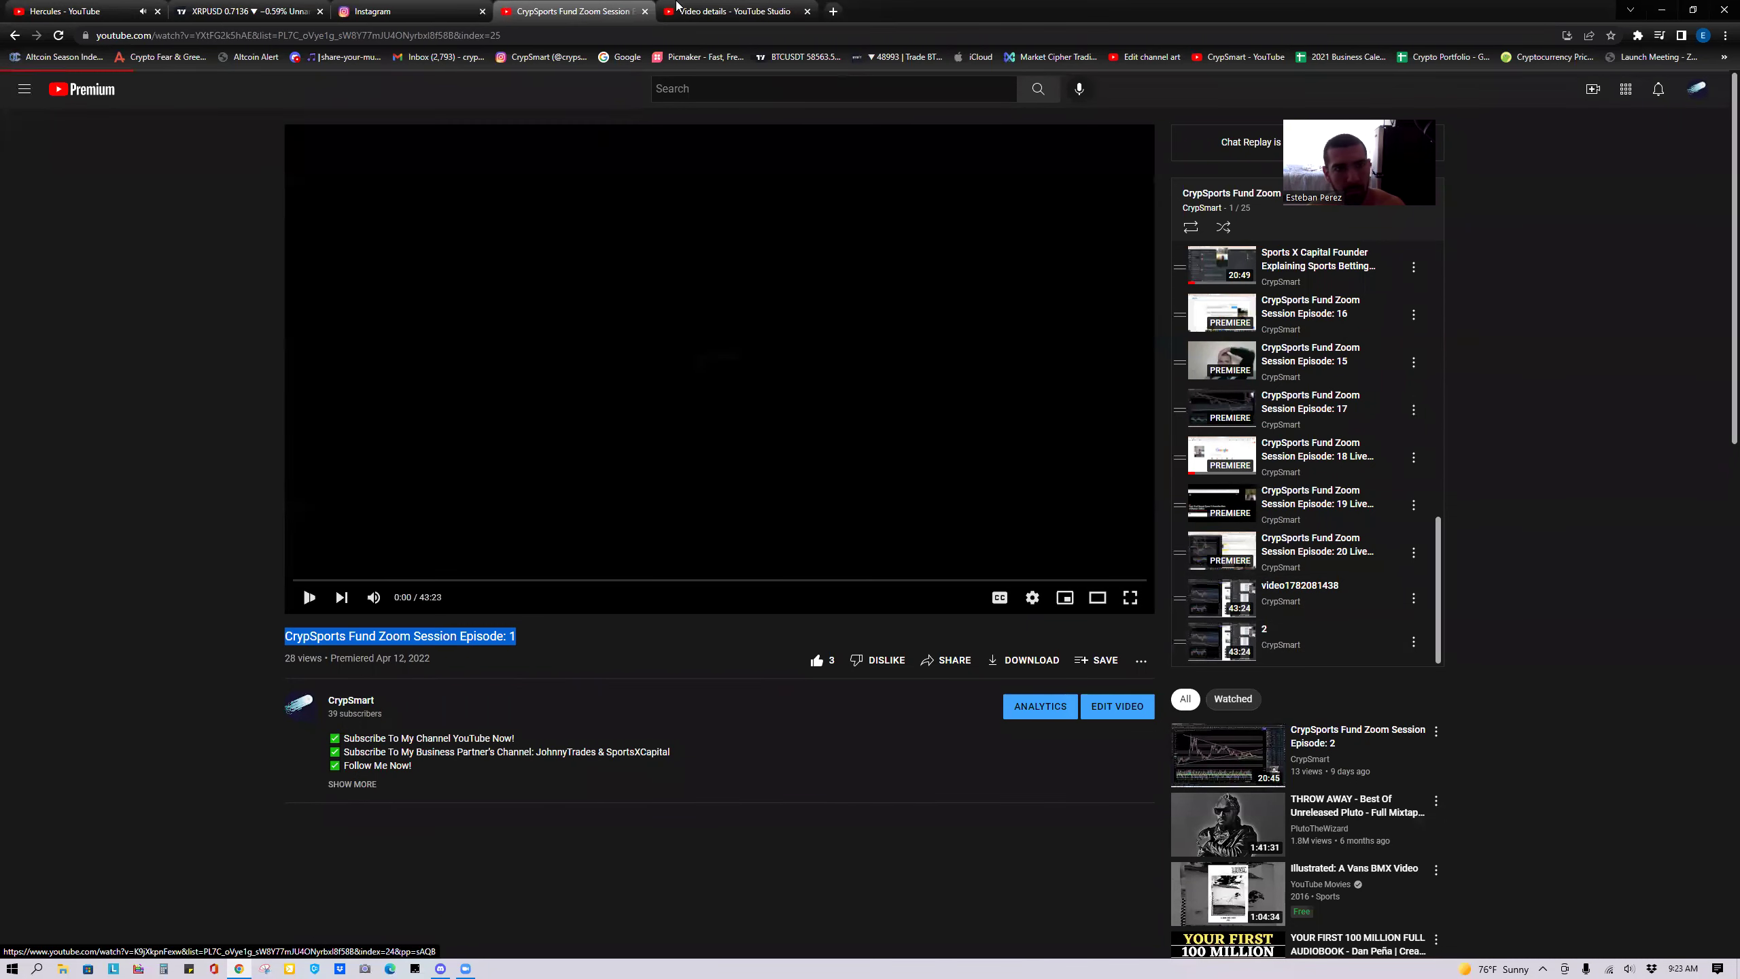
Reuse the Episode 21 title to save video 2 as 'CrypSports Fund Zoom Session Episode: 22 Live Trading Crypto and Sports'.
{"action": "left_click", "coordinate": [732, 11]}
{"action": "triple_click", "coordinate": [349, 176]}
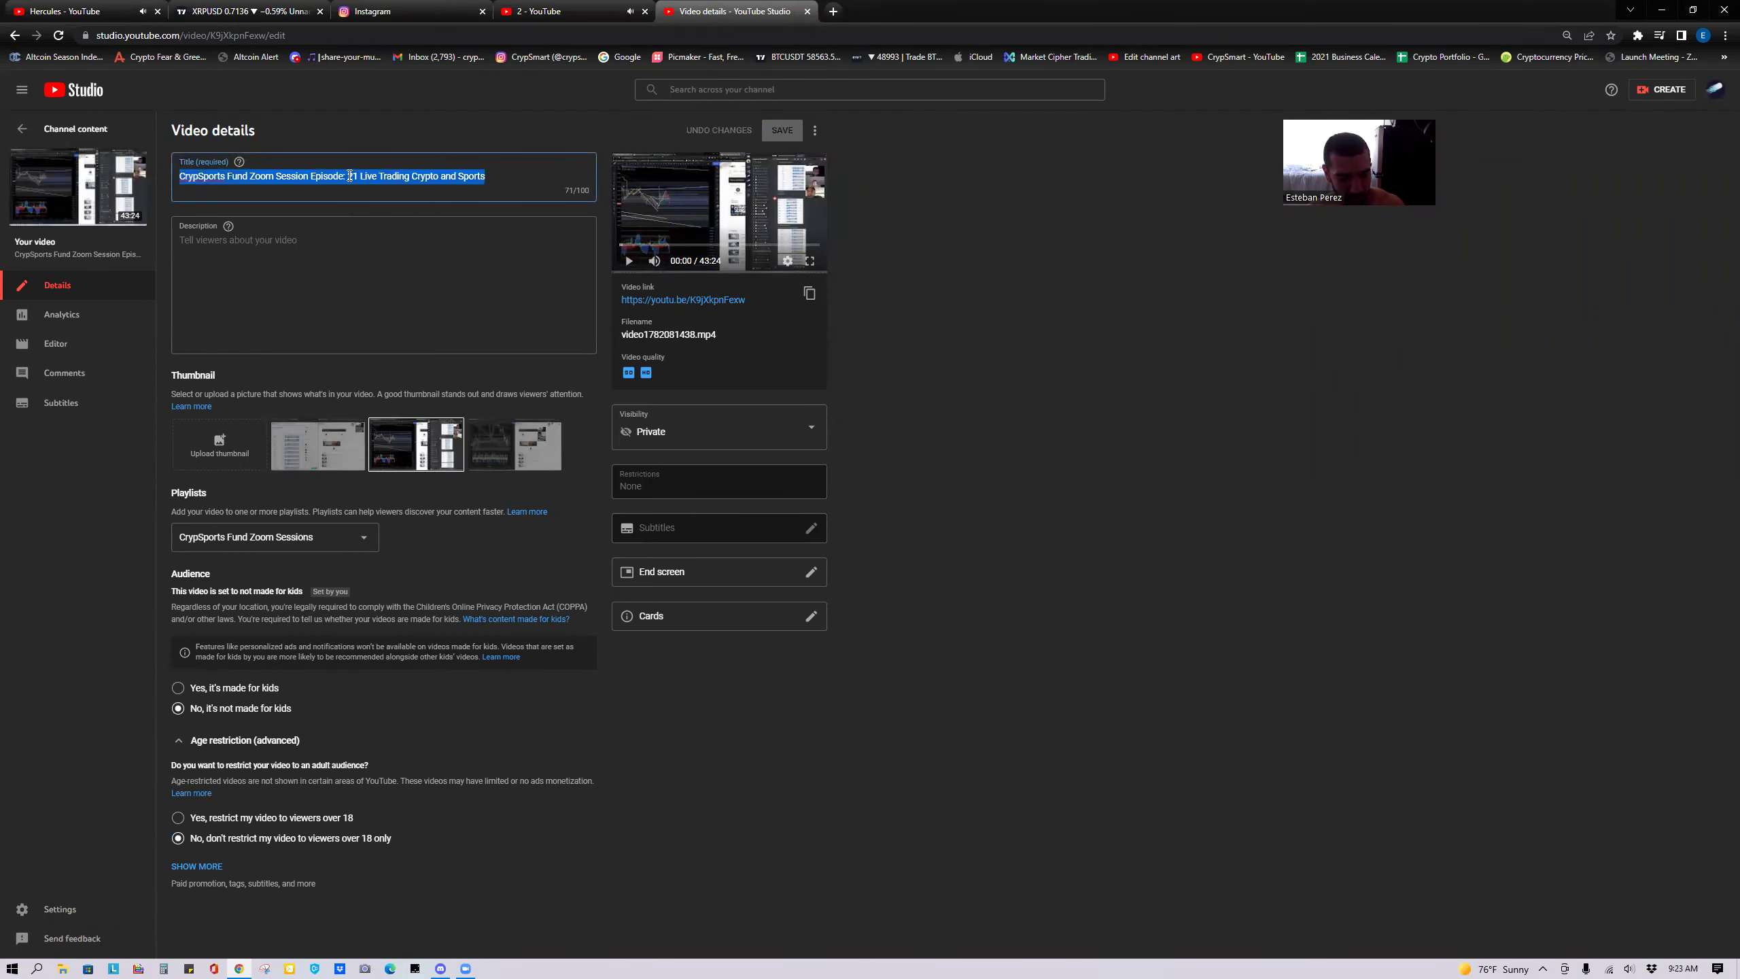
{"action": "left_click", "coordinate": [542, 12]}
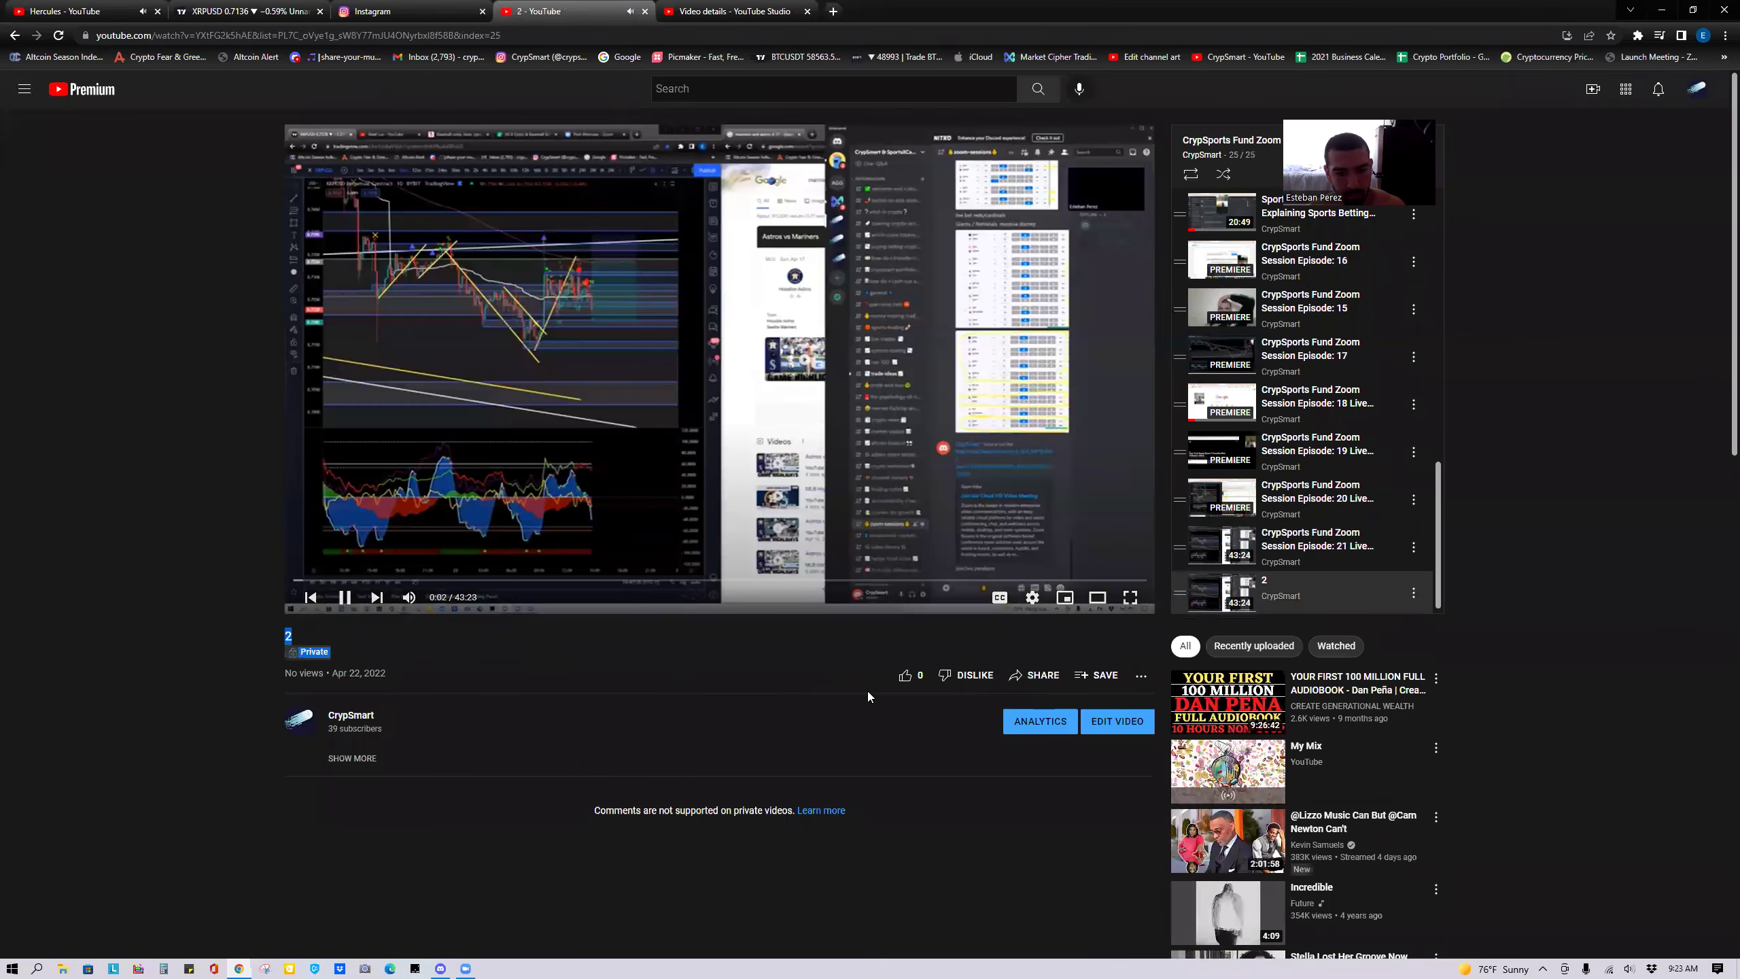
{"action": "left_click", "coordinate": [1105, 725]}
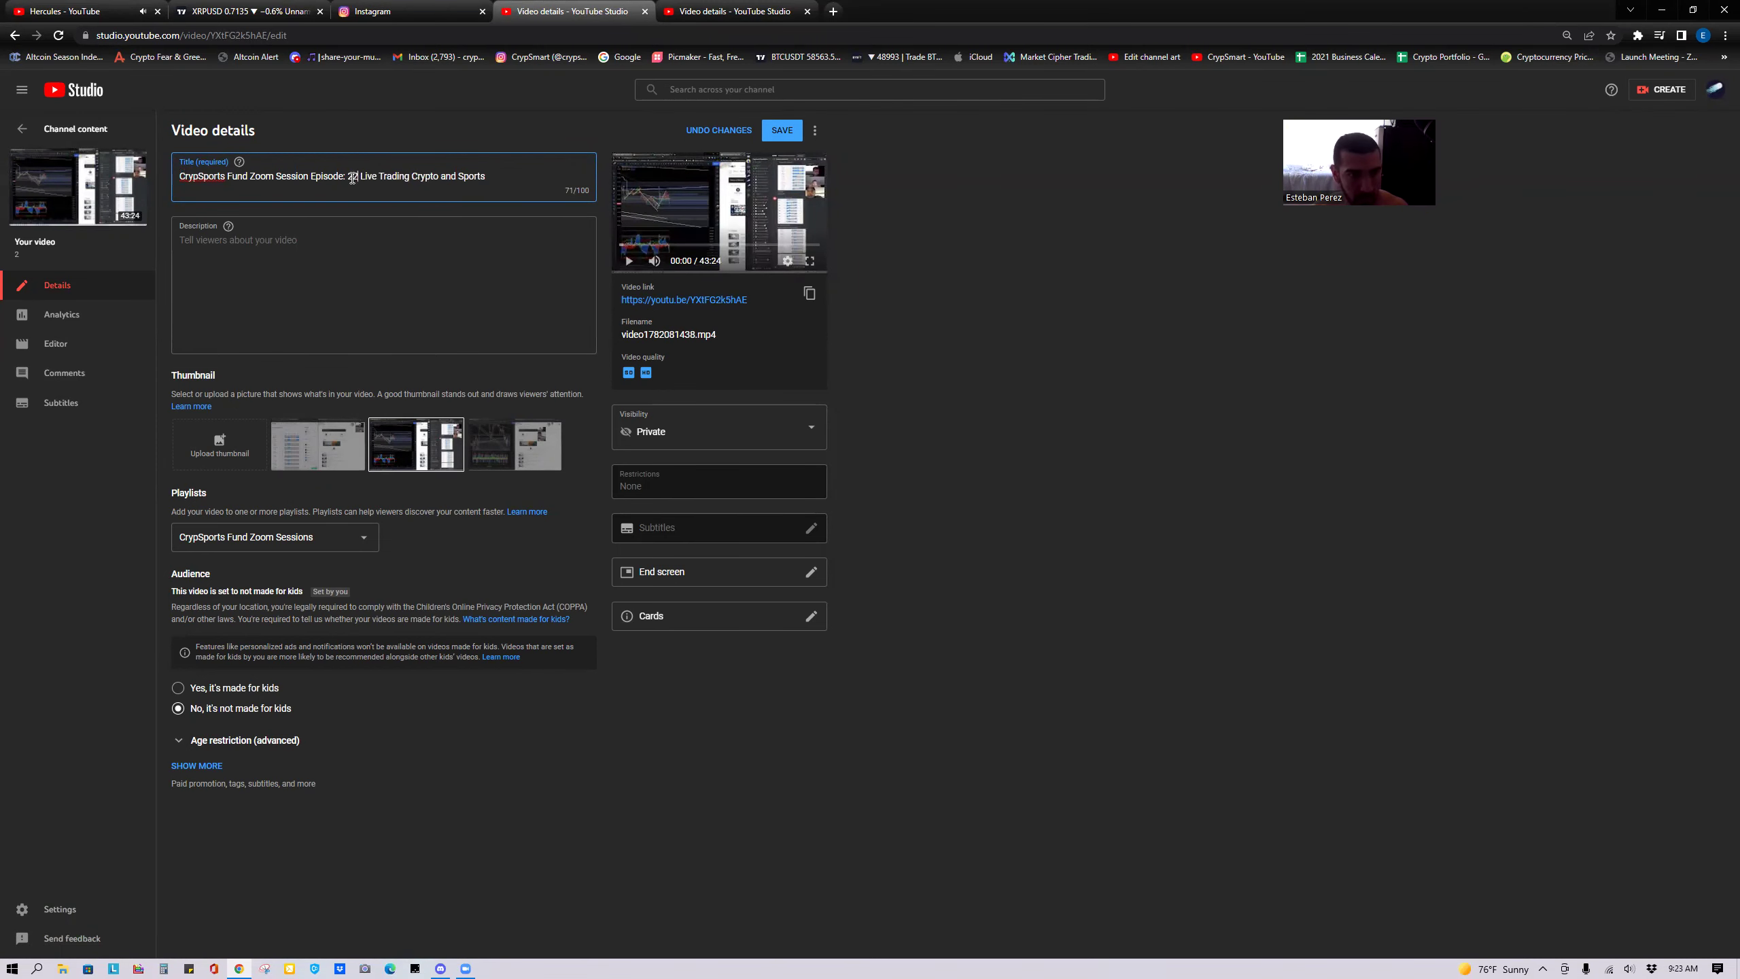
{"action": "left_click", "coordinate": [771, 131]}
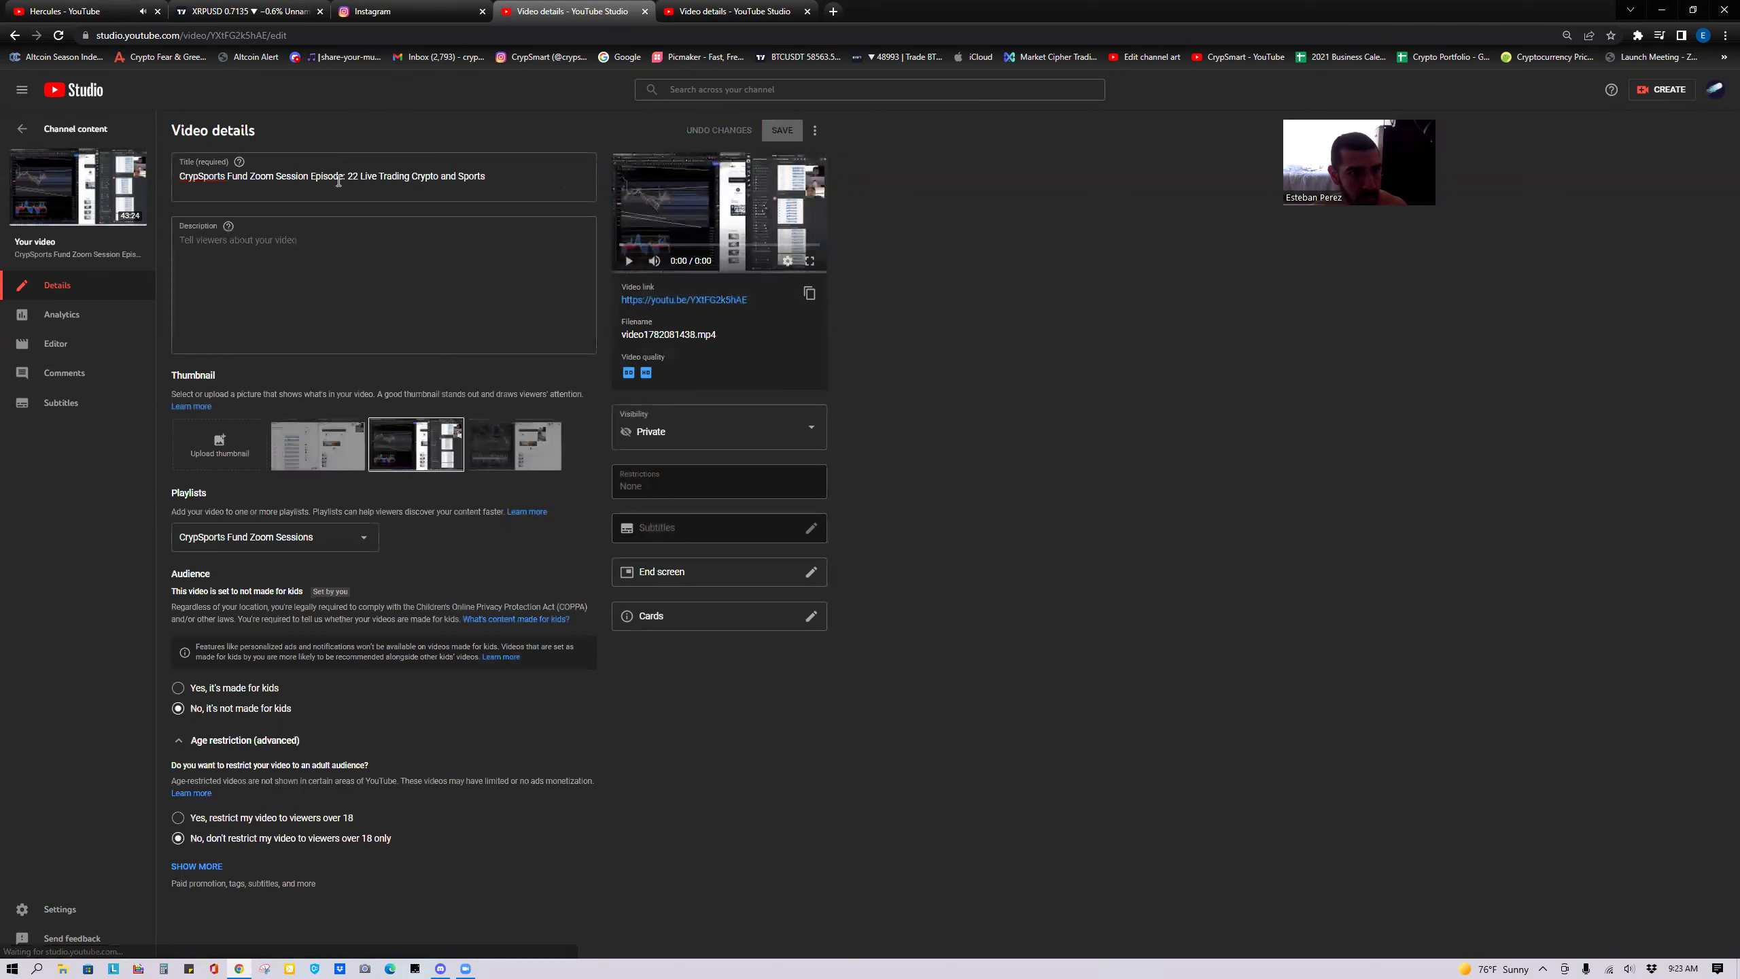
{"action": "left_click", "coordinate": [20, 131]}
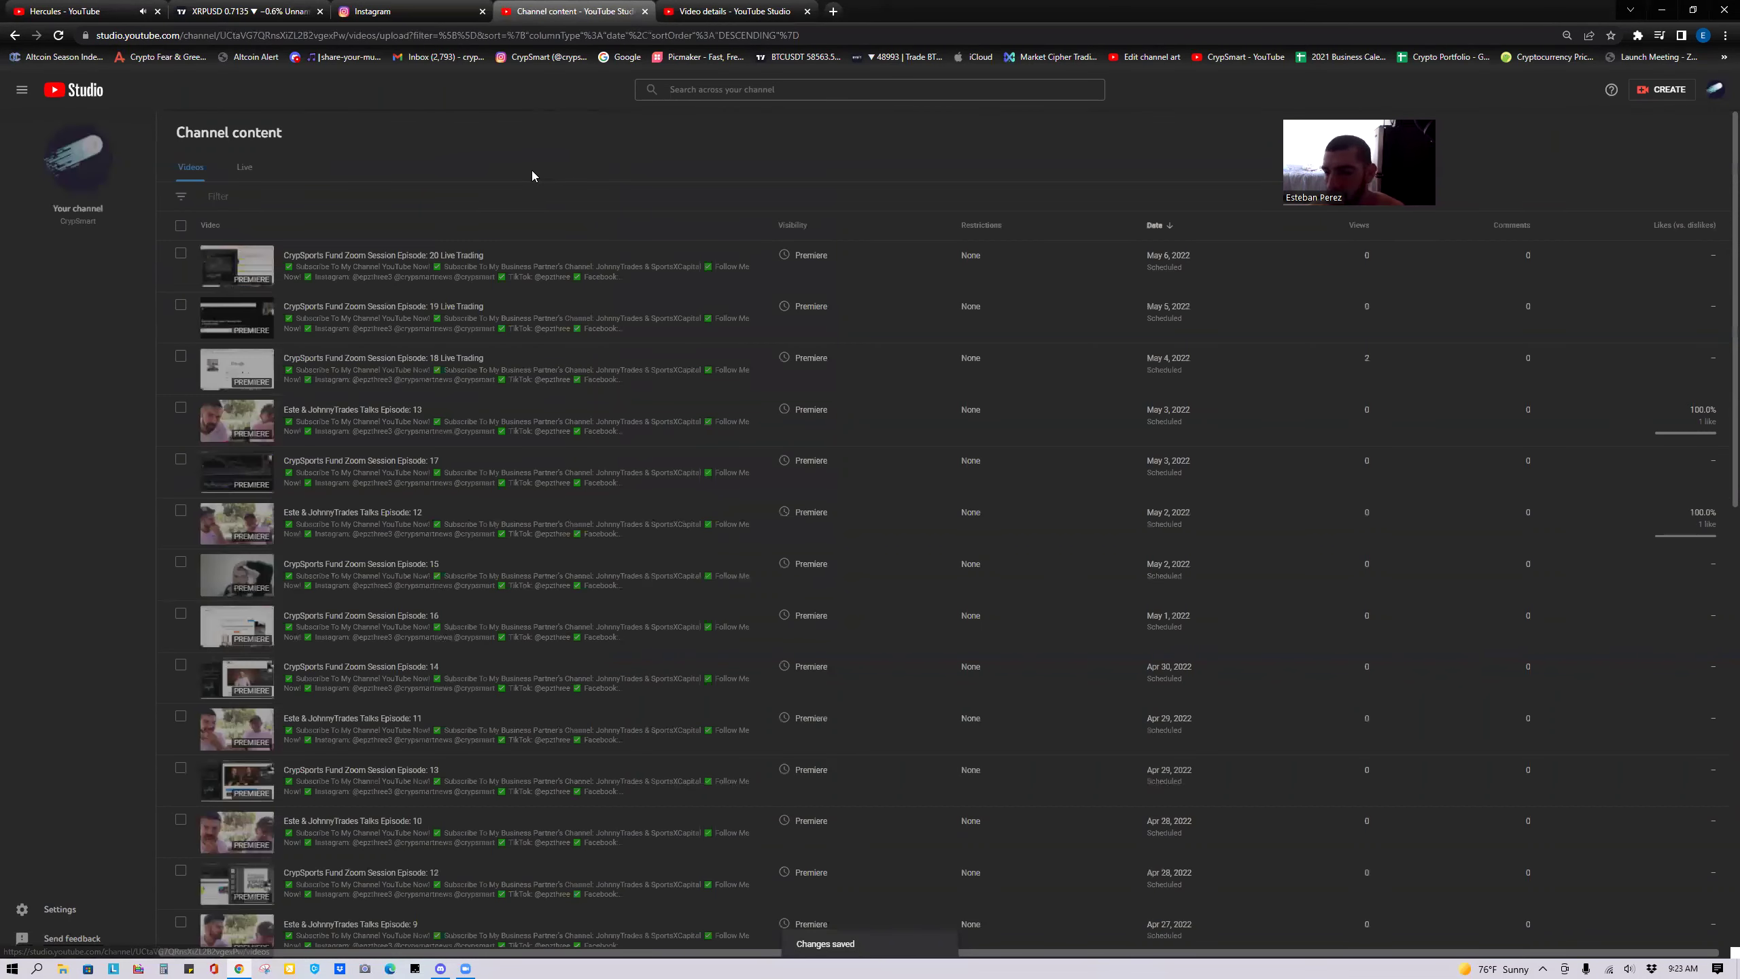
{"action": "mouse_move", "coordinate": [395, 507]}
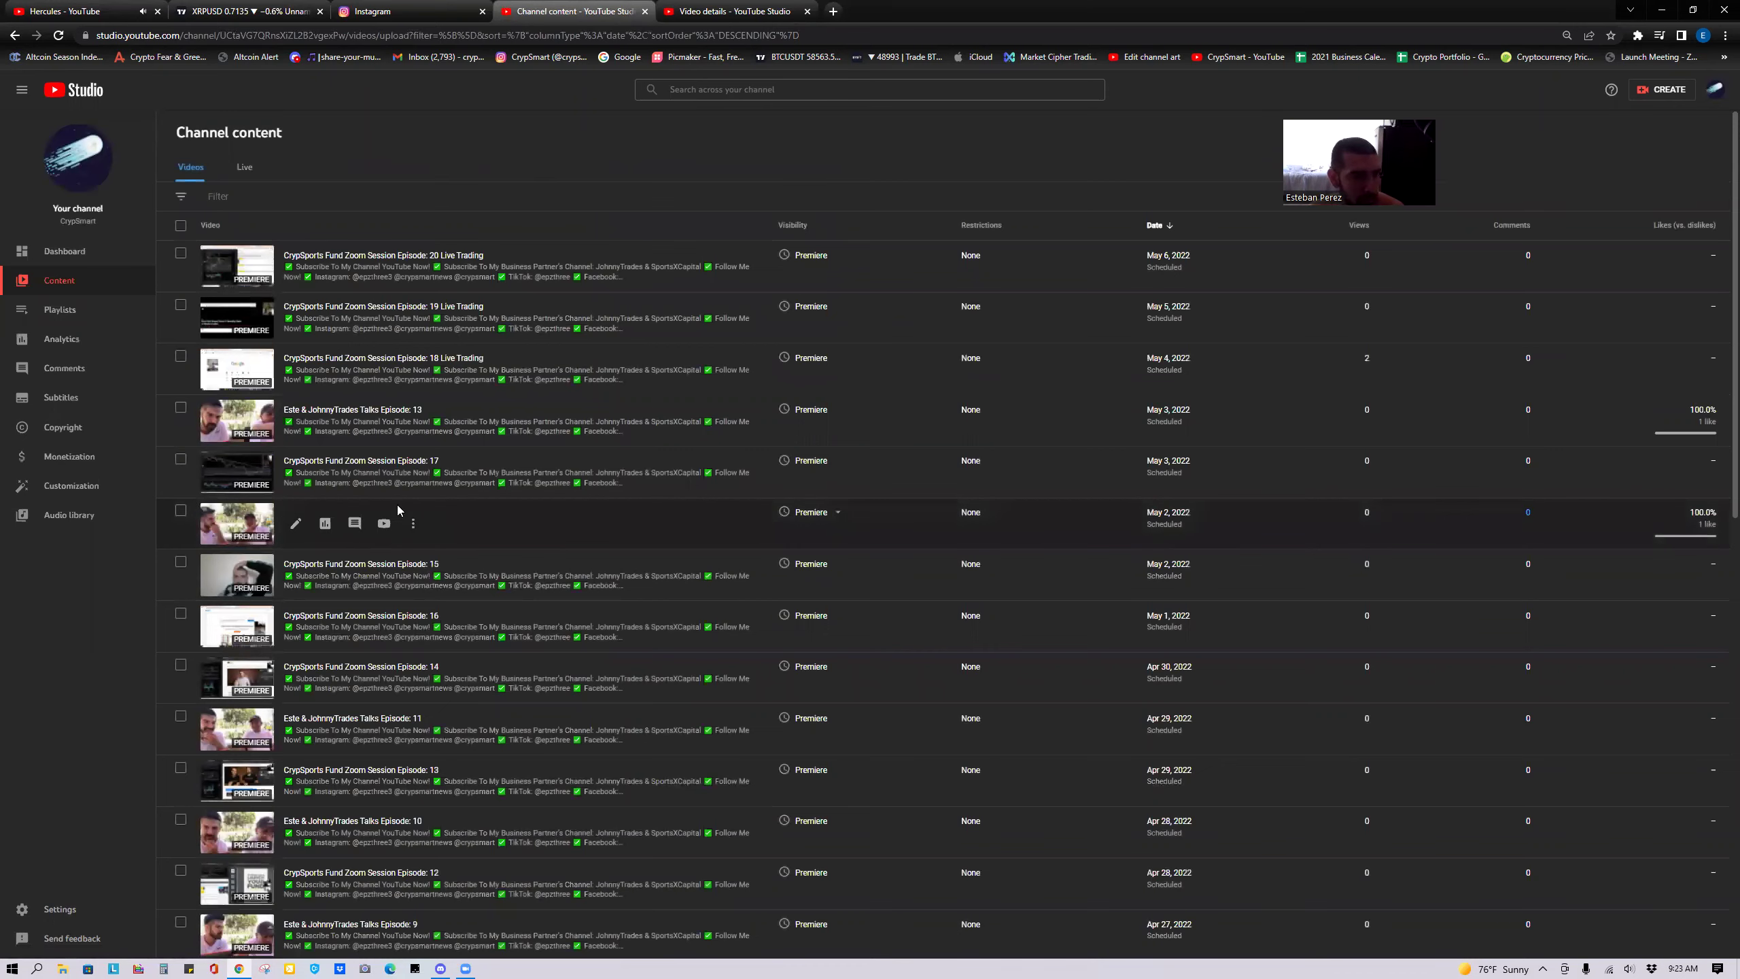
{"action": "scroll", "coordinate": [398, 507], "scroll_direction": "down", "scroll_amount": 1}
{"action": "scroll", "coordinate": [397, 505], "scroll_direction": "down", "scroll_amount": 10}
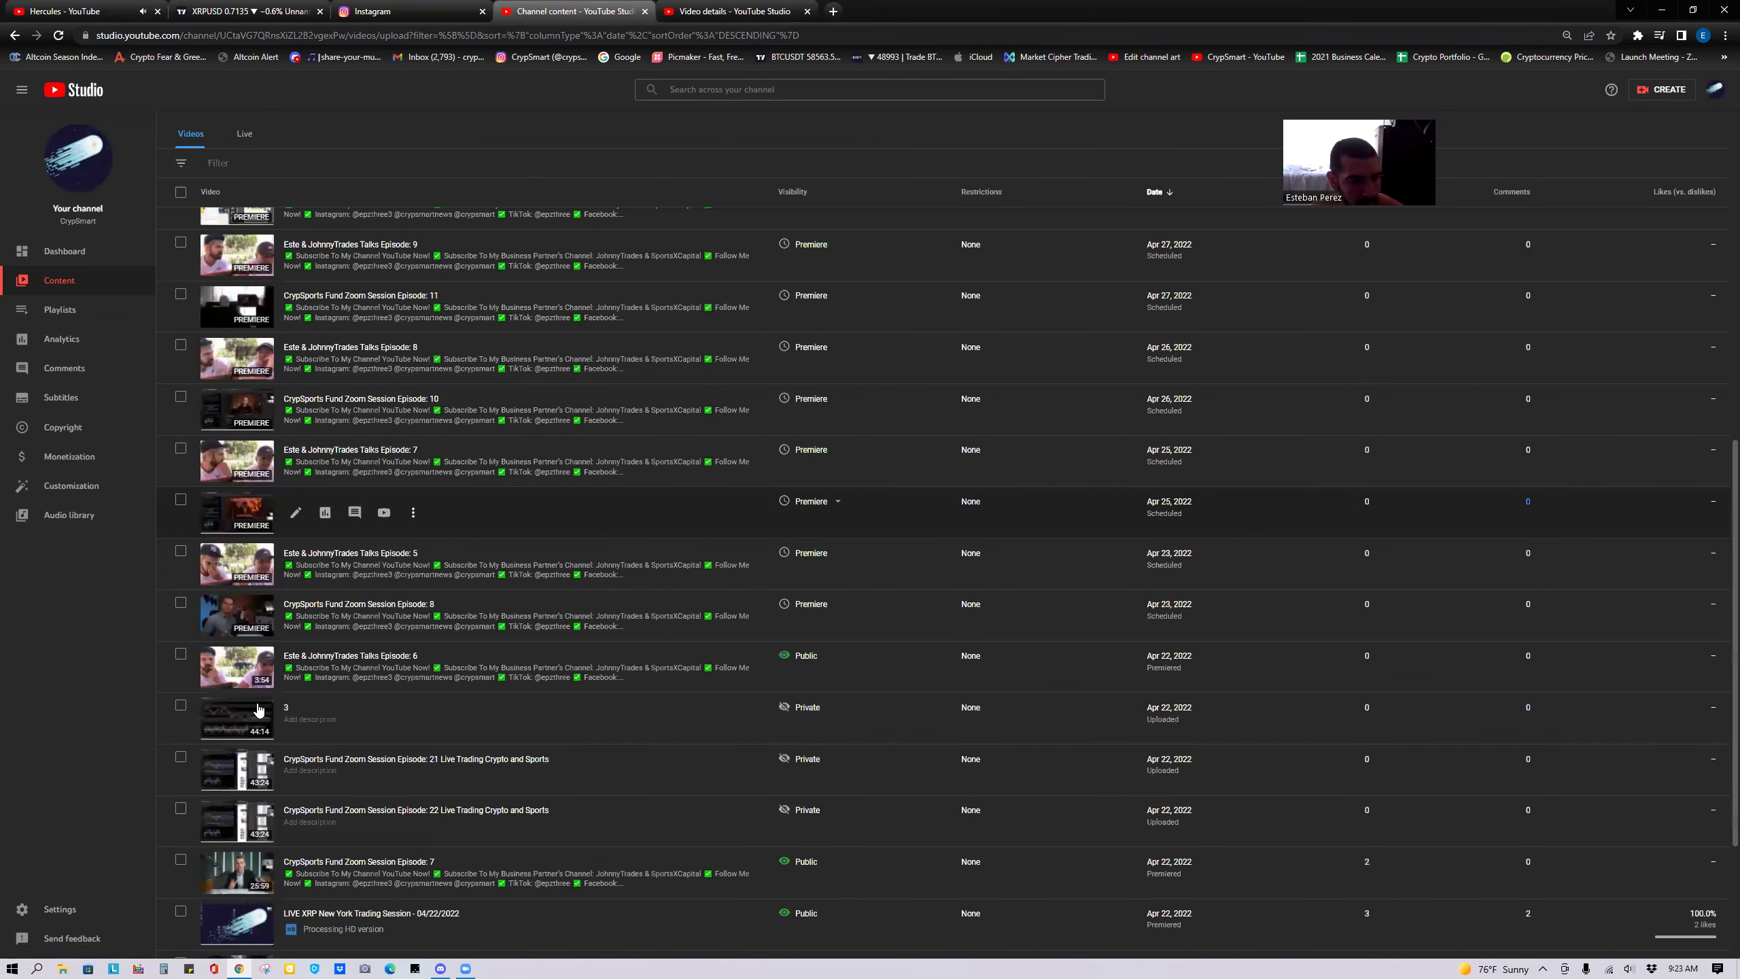
Retitle video 3 as 'CrypSports Fund Zoom Session Episode: 23 Live Trading Crypto and Sports' and save.
{"action": "left_click", "coordinate": [293, 722]}
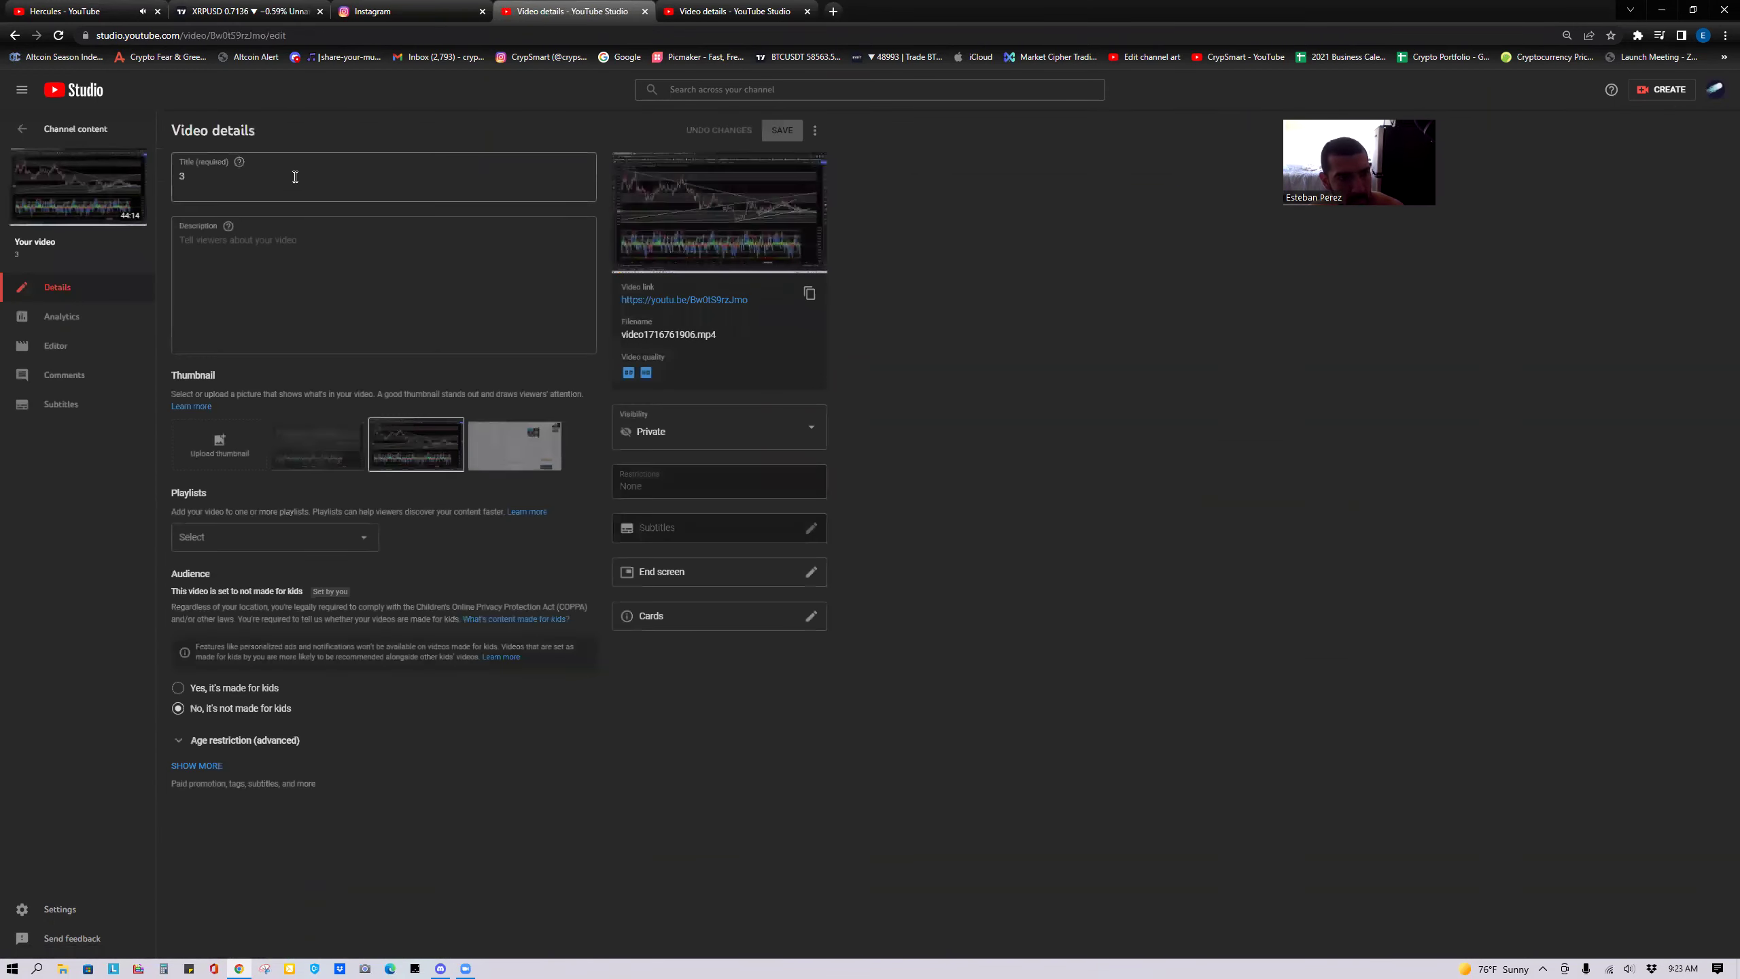
{"action": "type", "text": "CrypSports Fund Zoom Session Episode: 21 Live Trading Crypto and Sports"}
{"action": "double_click", "coordinate": [293, 175]}
{"action": "key", "text": "ctrl+a"}
{"action": "type", "text": "CrypSports Fund Zoom Session Episode: 21 Live Trading Crypto and Sports"}
{"action": "left_click", "coordinate": [357, 177]}
{"action": "key", "text": "BackSpace"}
{"action": "type", "text": "3"}
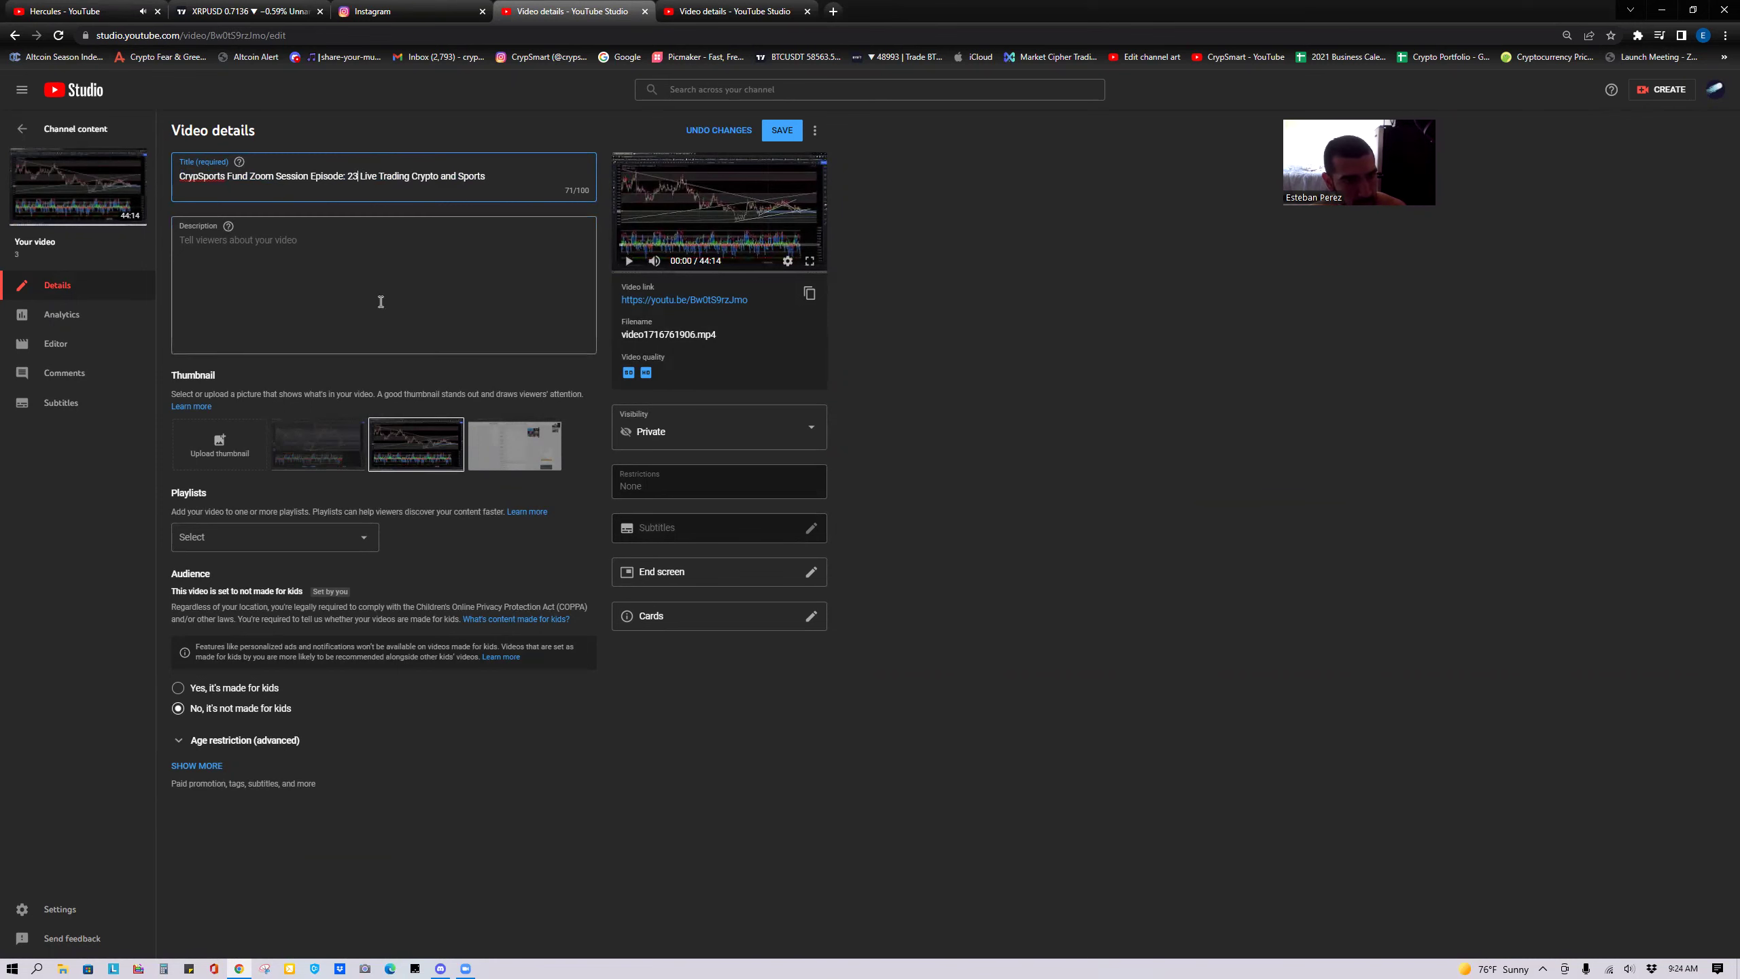
{"action": "left_click", "coordinate": [782, 131]}
Close the Episode 21 details tab and go back to Channel content.
{"action": "key", "text": "ctrl+Tab"}
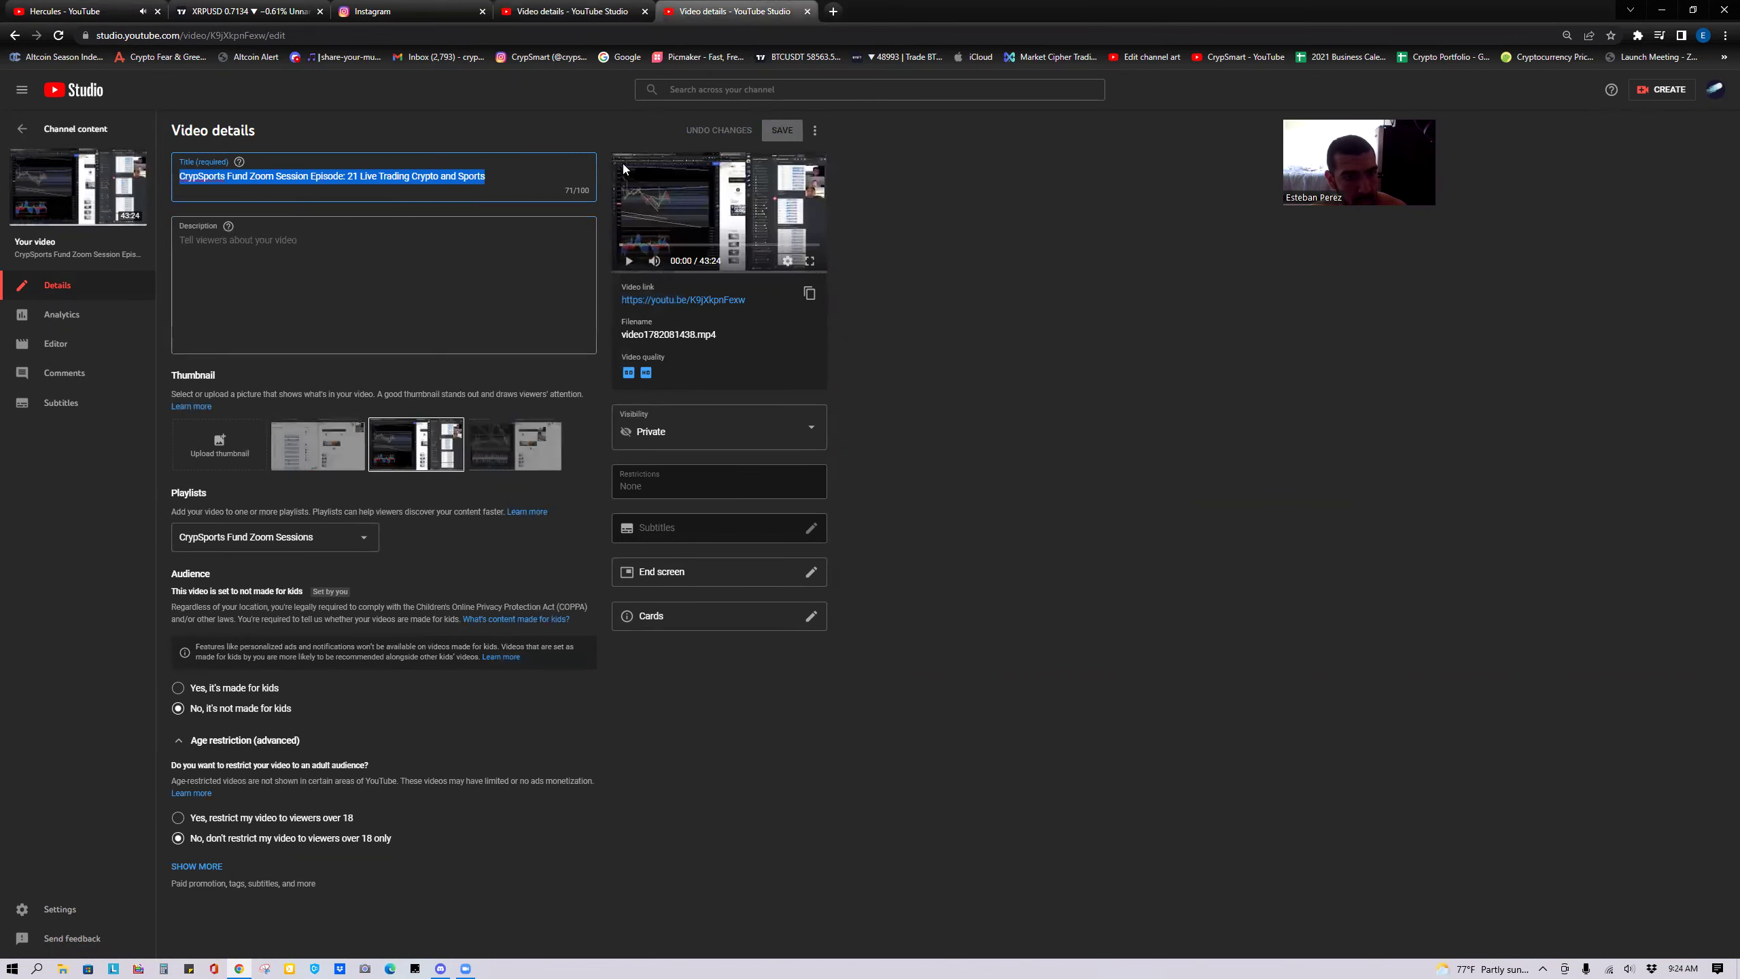
{"action": "left_click", "coordinate": [807, 11]}
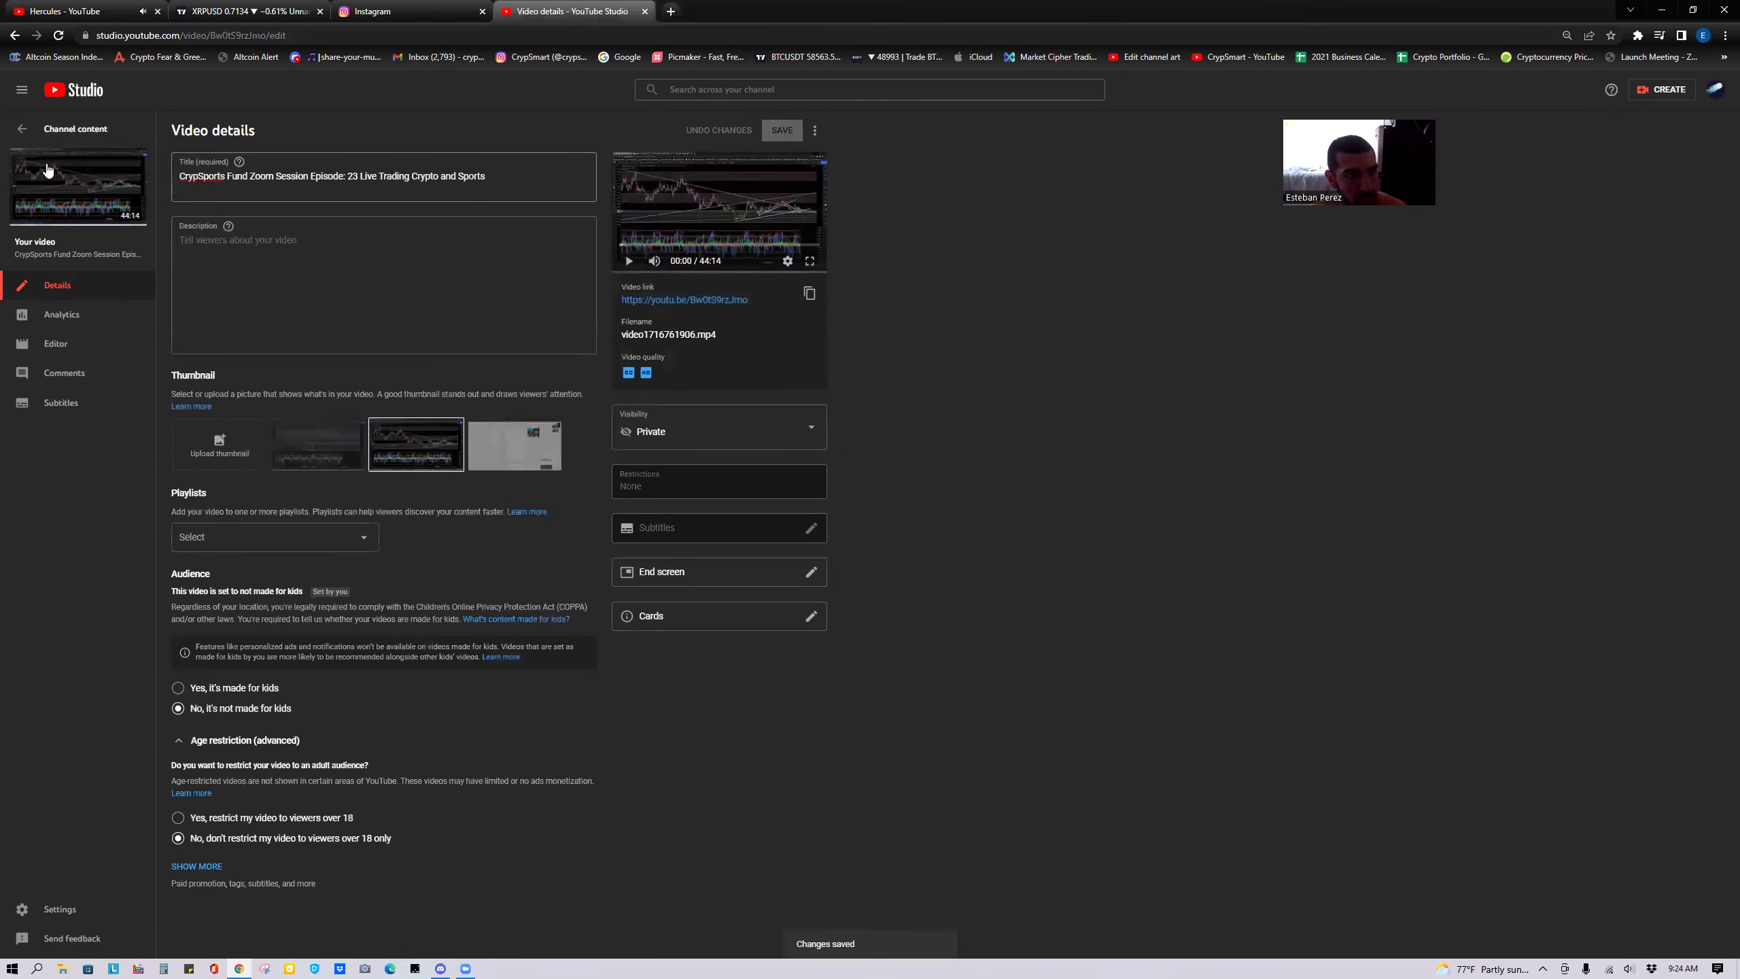
{"action": "left_click", "coordinate": [23, 163]}
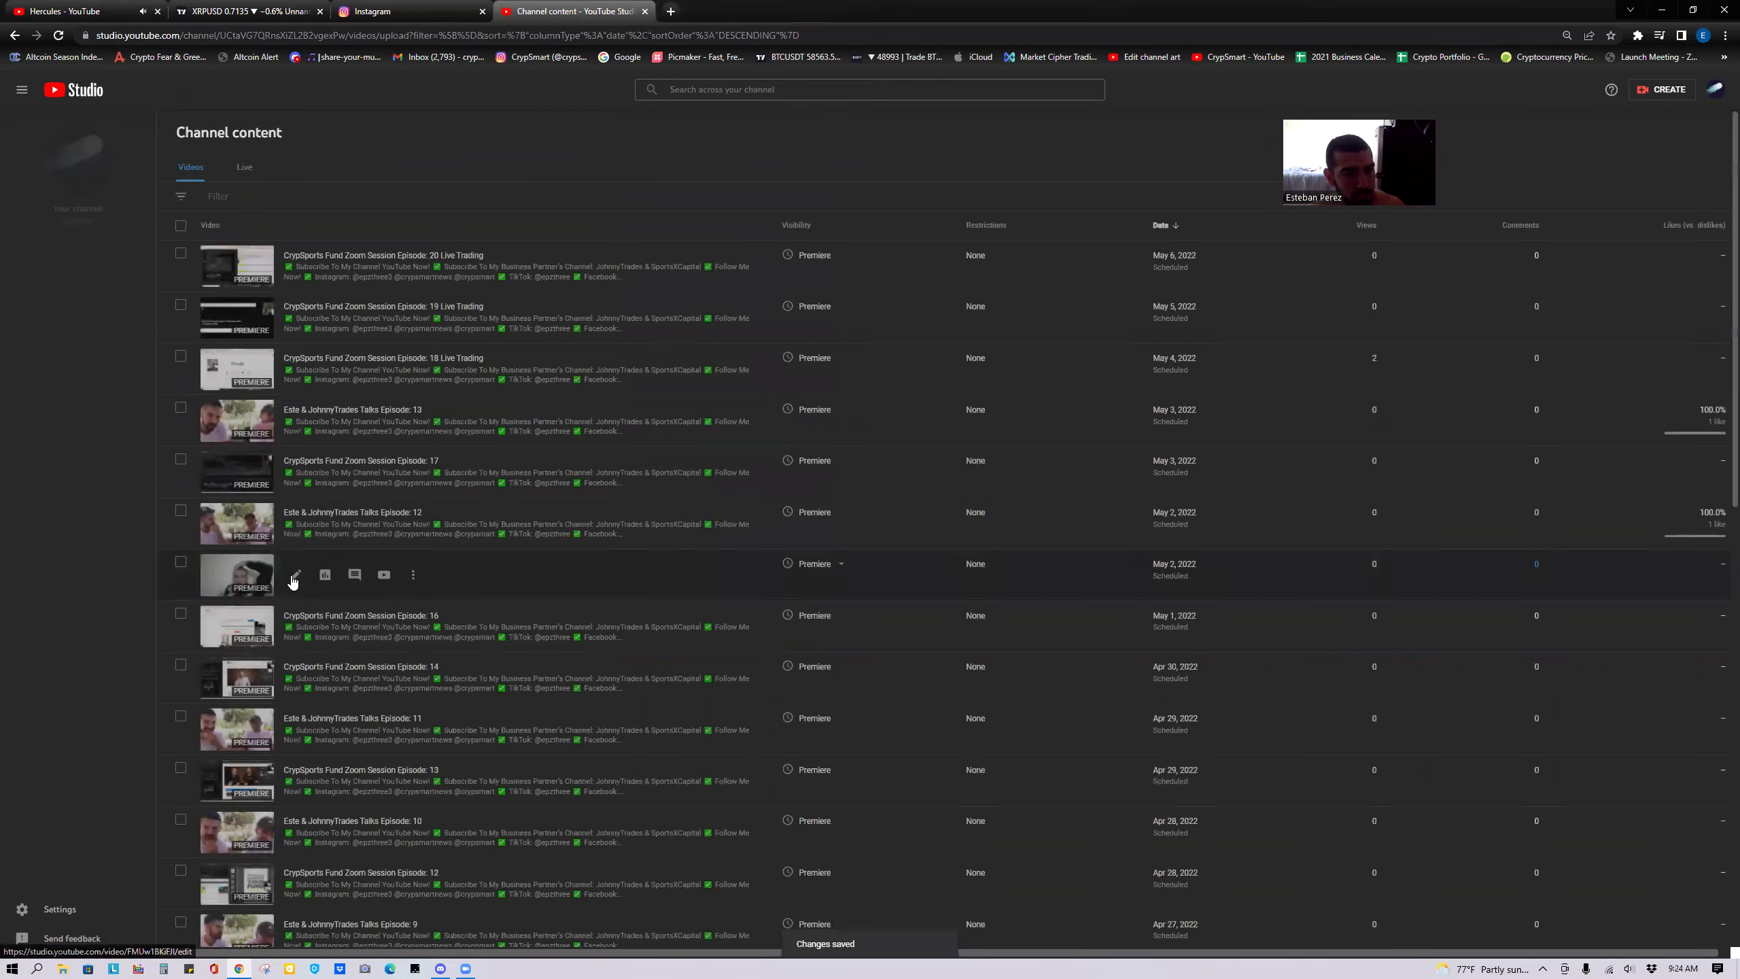
Copy the subscribe and social-links description from Este & JohnnyTrades Talks Episode: 12.
{"action": "left_click", "coordinate": [294, 528]}
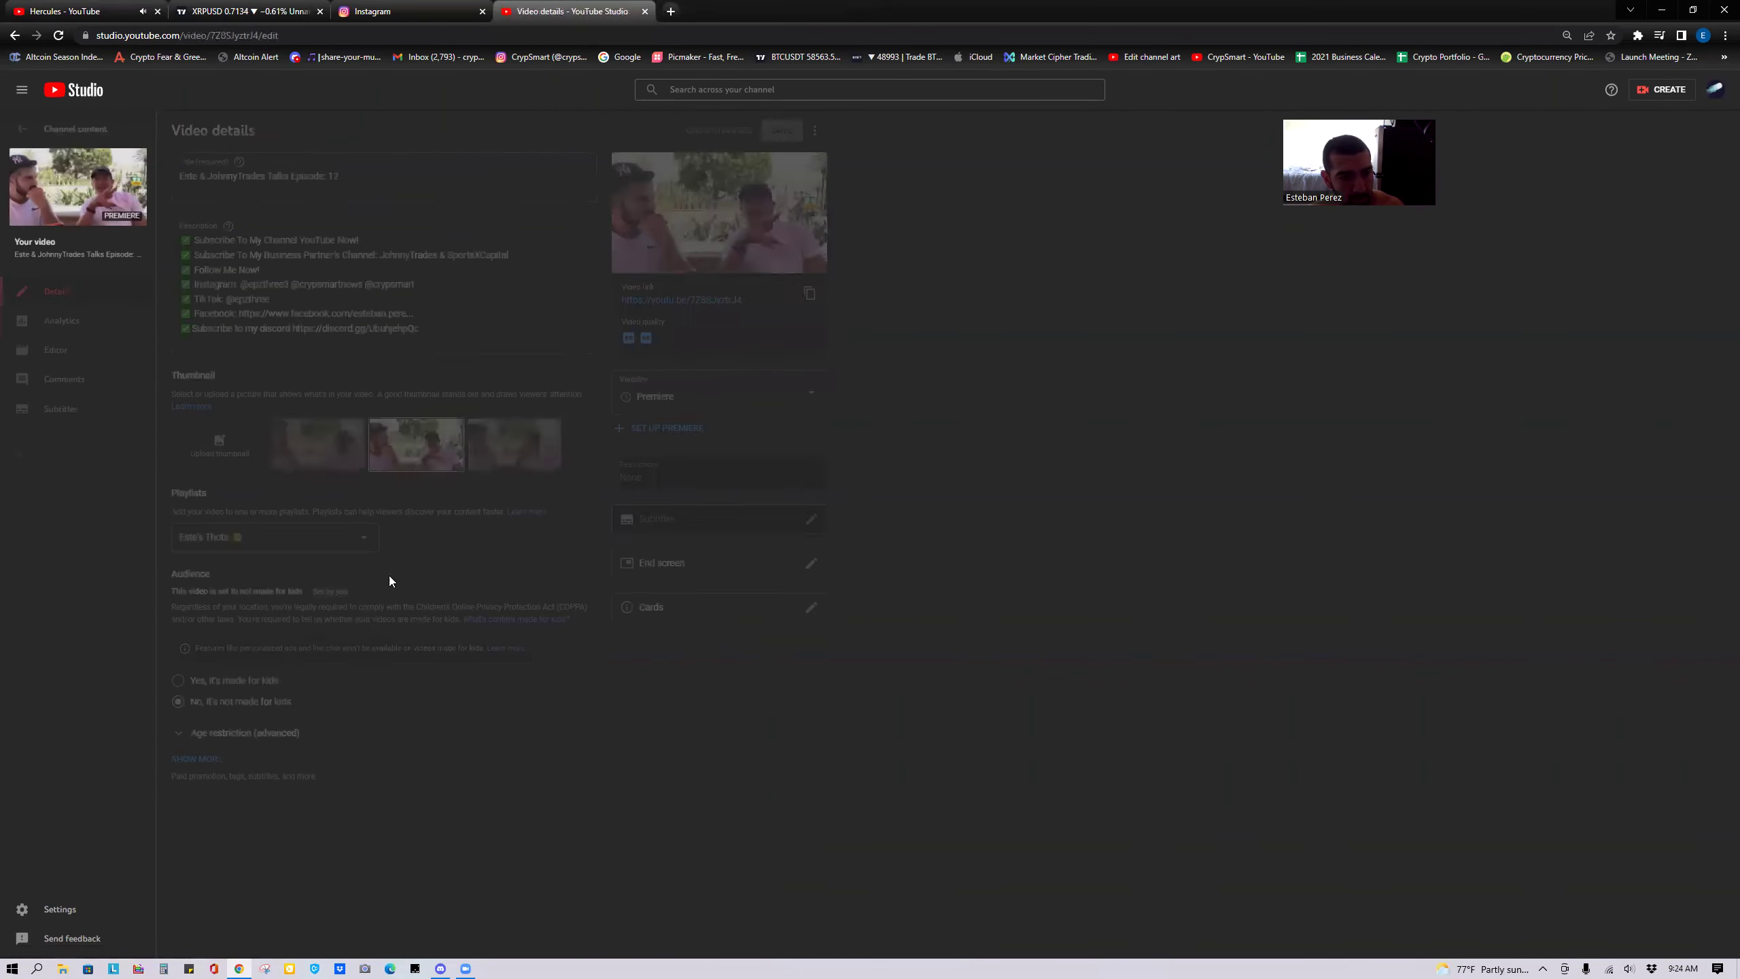
{"action": "left_click_drag", "start_coordinate": [374, 328], "coordinate": [177, 272]}
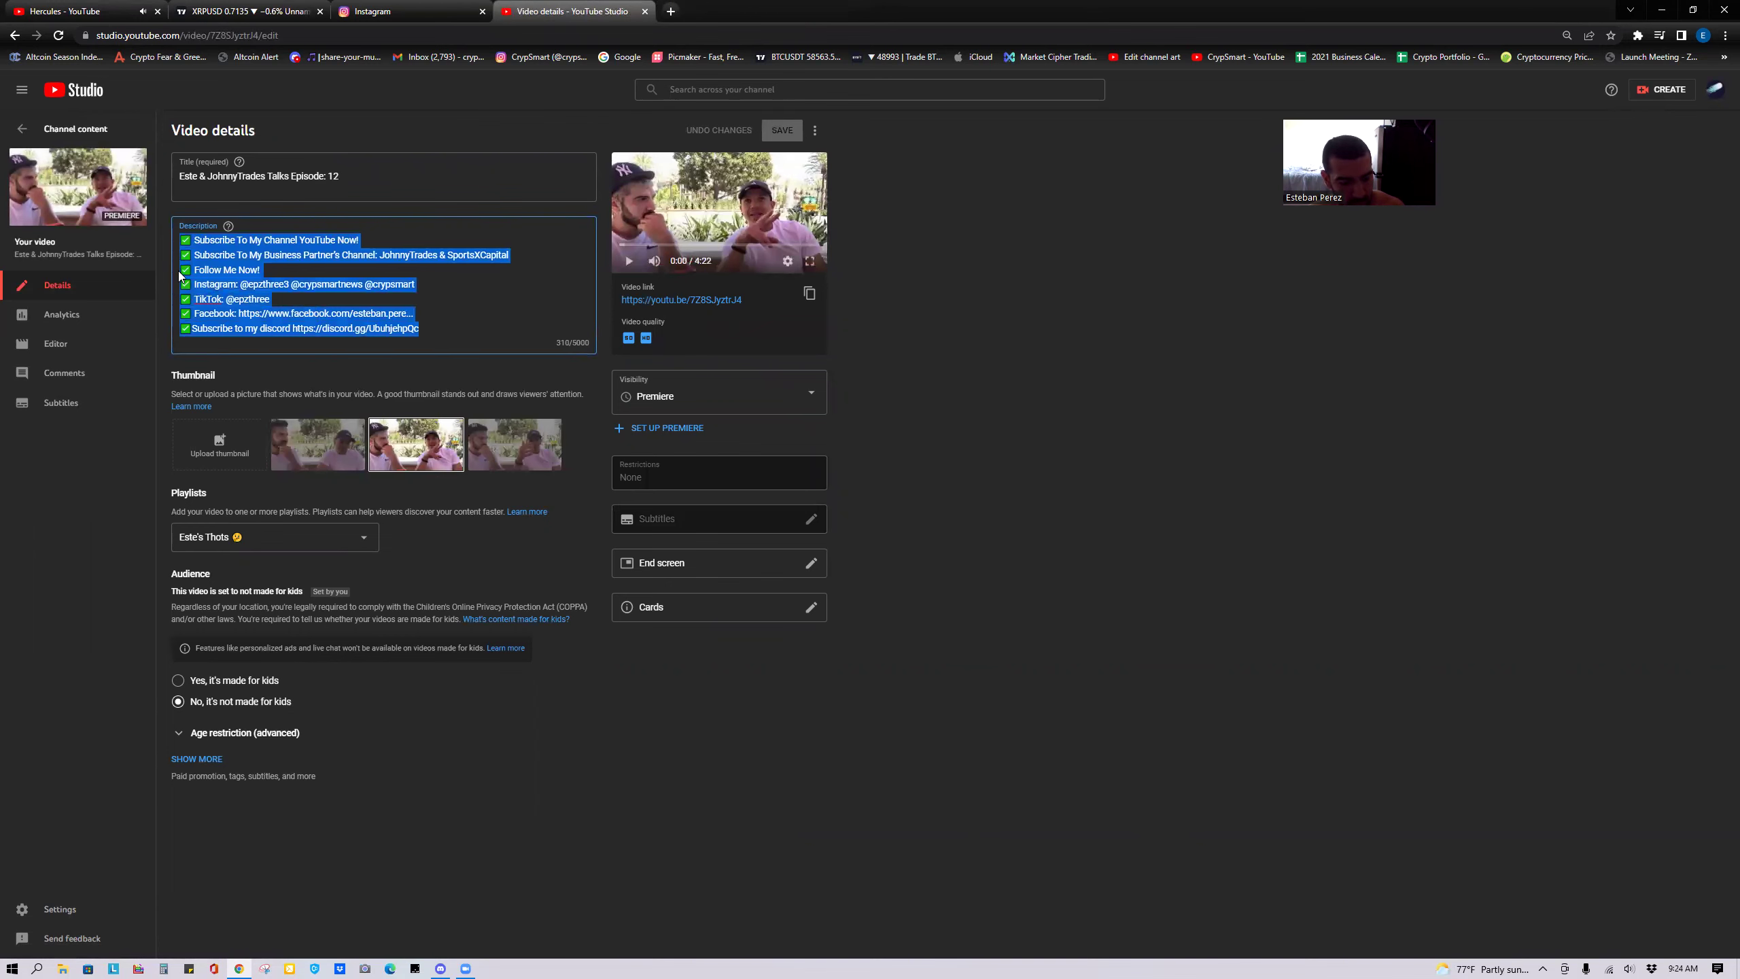
{"action": "left_click", "coordinate": [22, 129]}
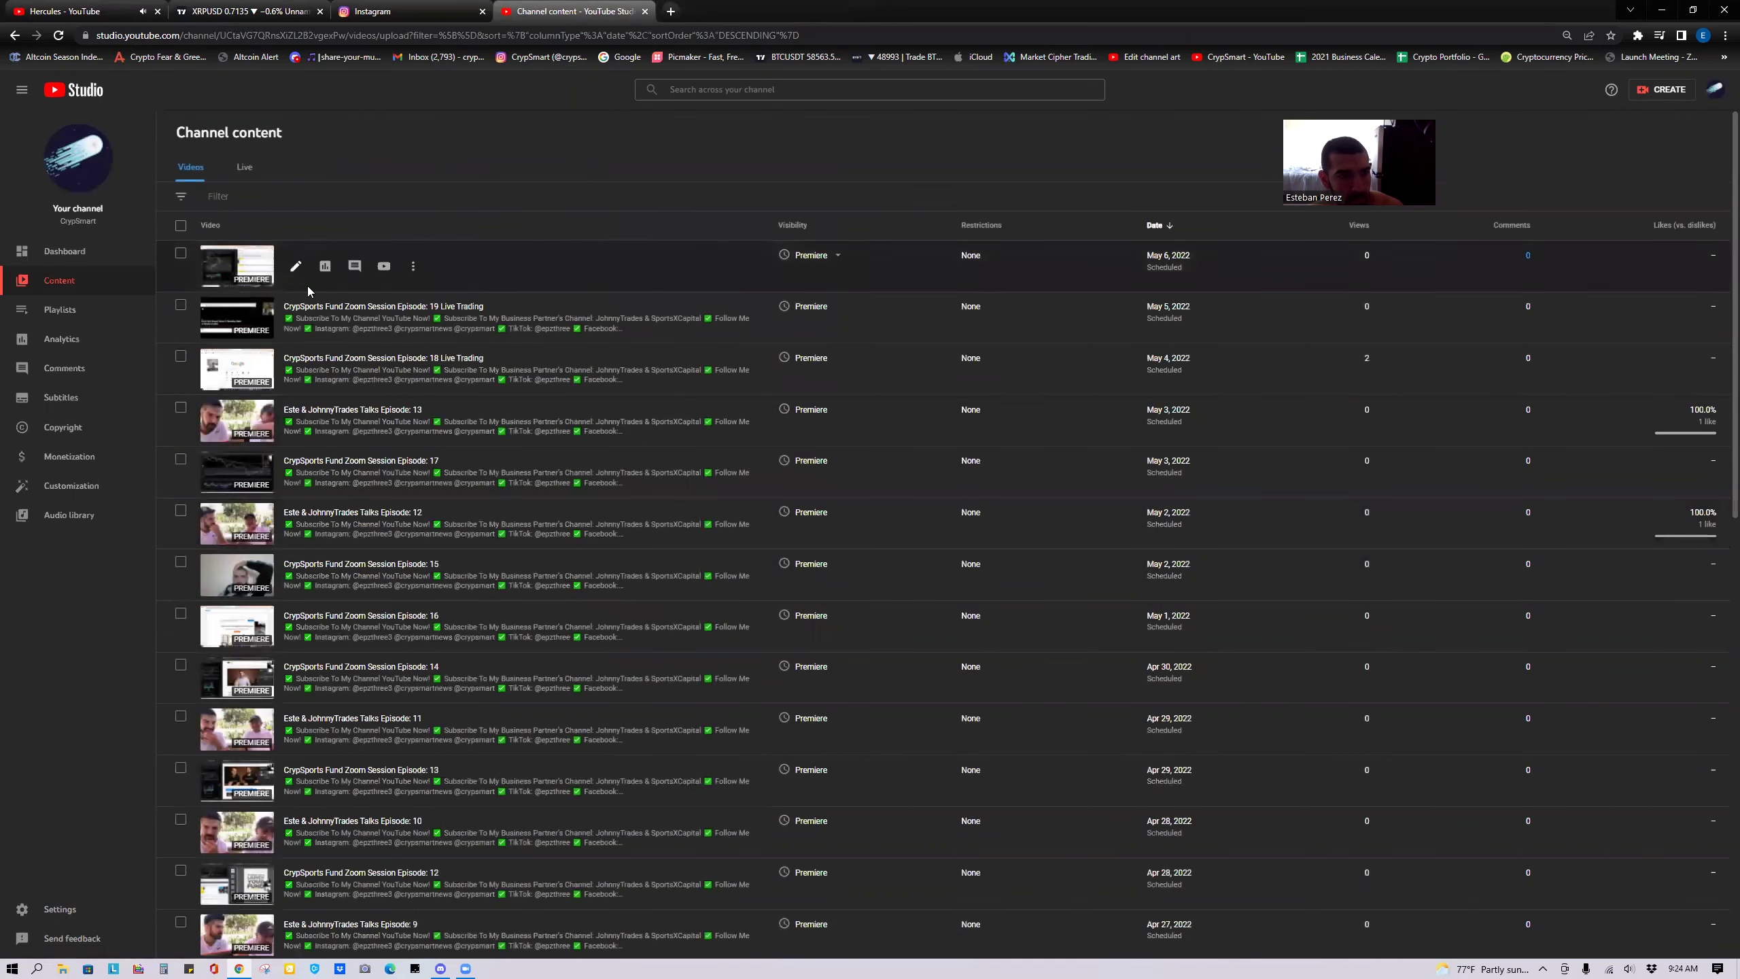
Open Episode 21 from the CrypSports Fund Zoom Sessions playlist on YouTube.
{"action": "left_click", "coordinate": [83, 314]}
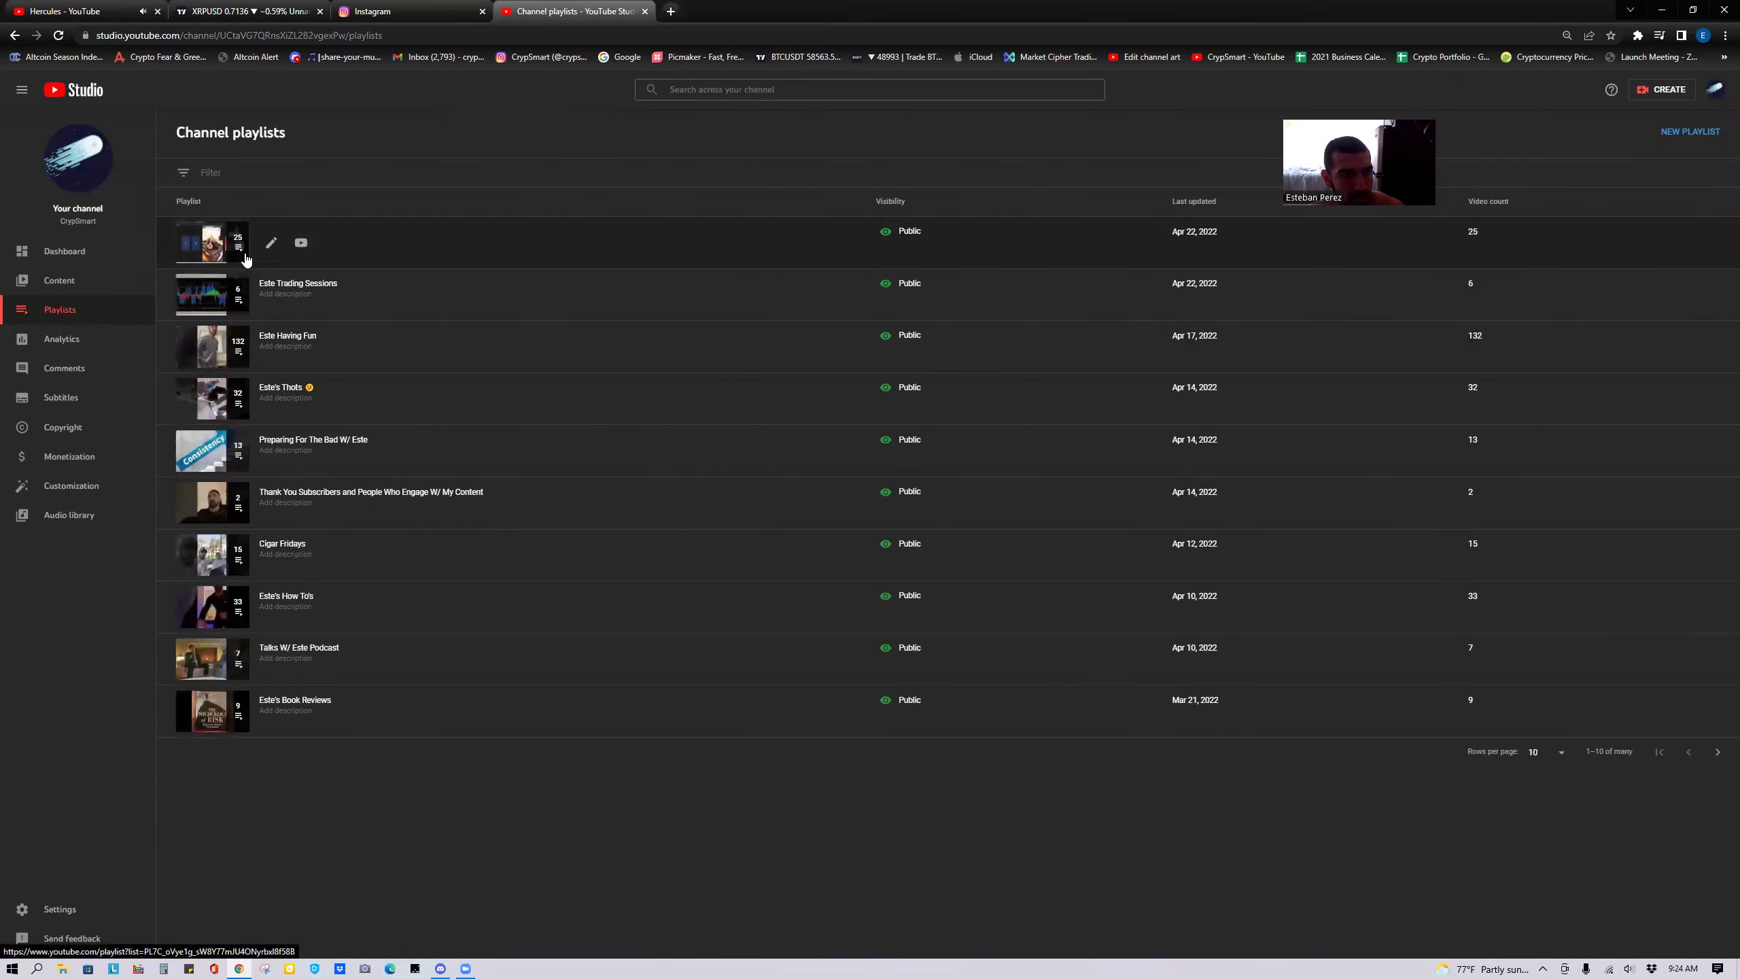
{"action": "left_click", "coordinate": [266, 251]}
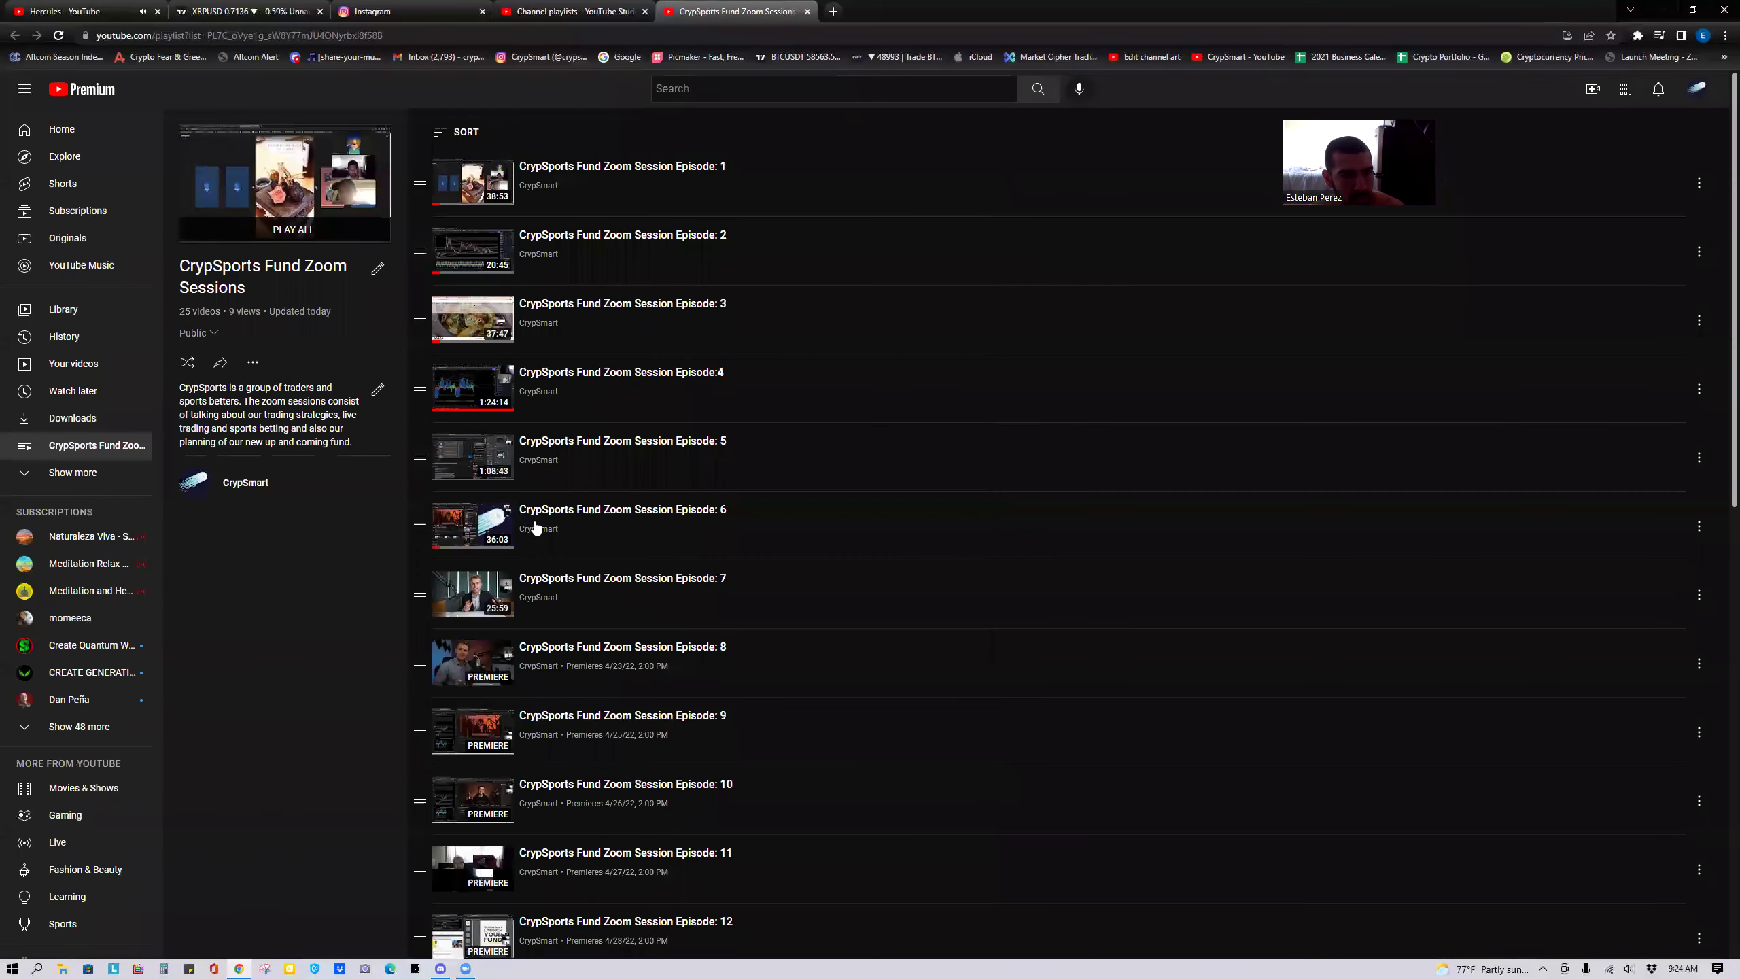
{"action": "scroll", "coordinate": [1287, 794], "scroll_direction": "down", "scroll_amount": 4}
{"action": "scroll", "coordinate": [998, 789], "scroll_direction": "down", "scroll_amount": 9}
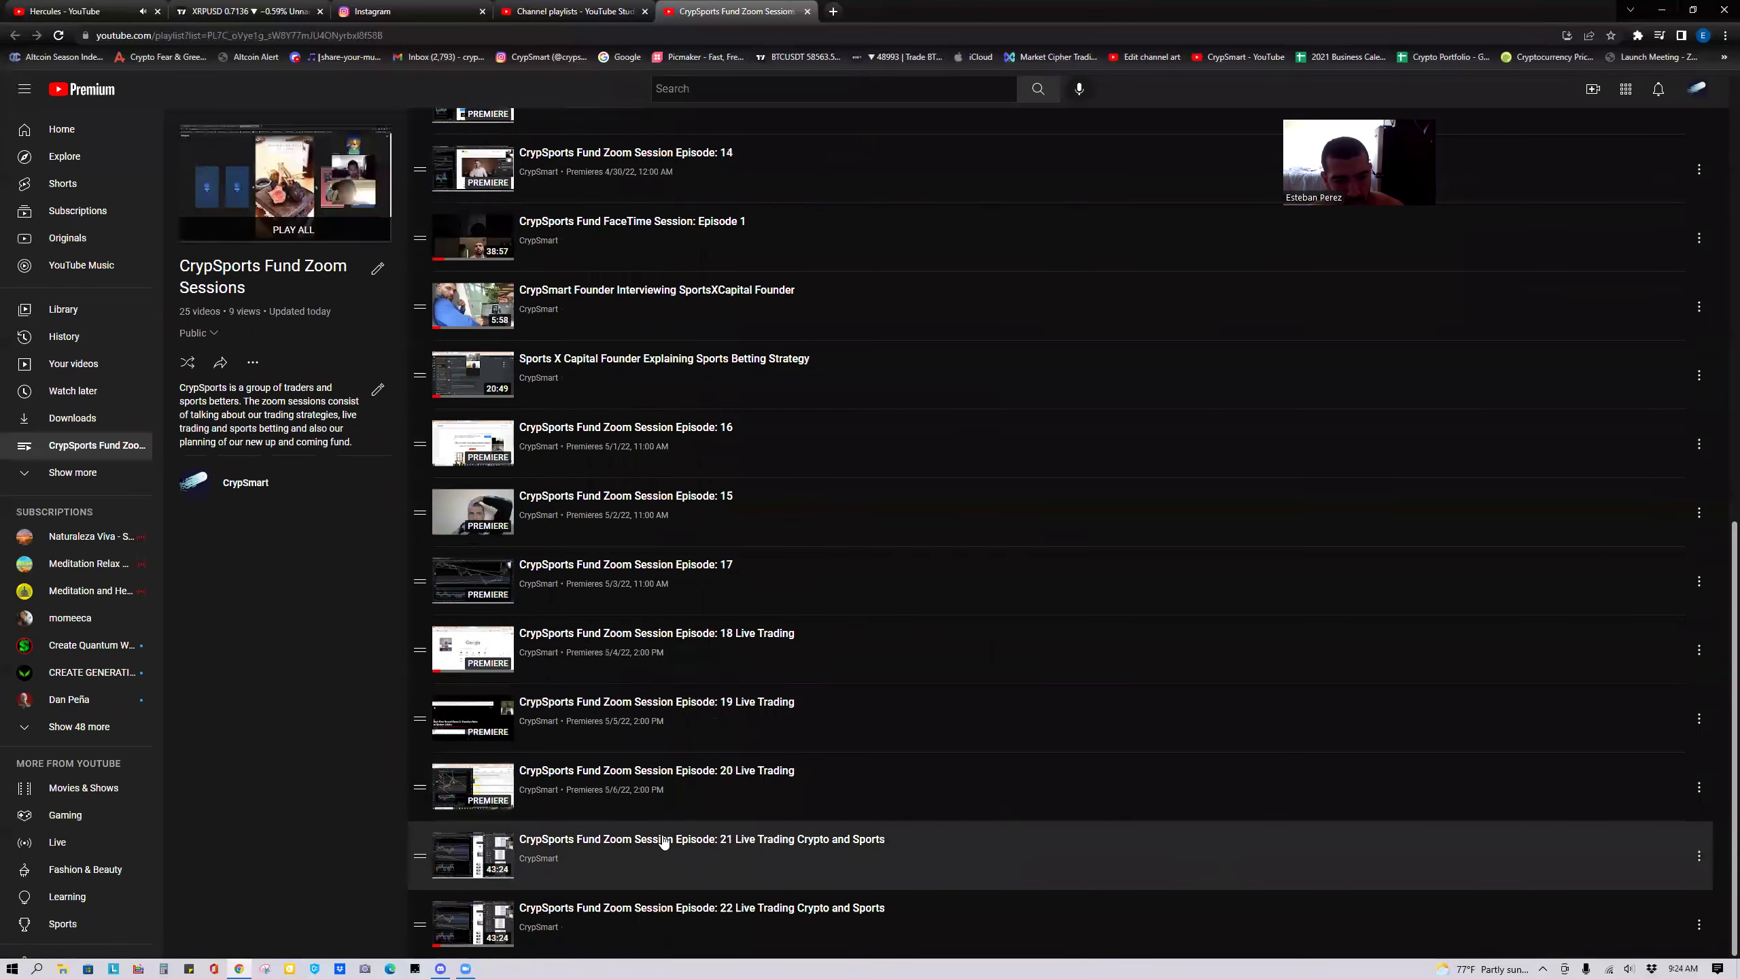
{"action": "left_click", "coordinate": [631, 850]}
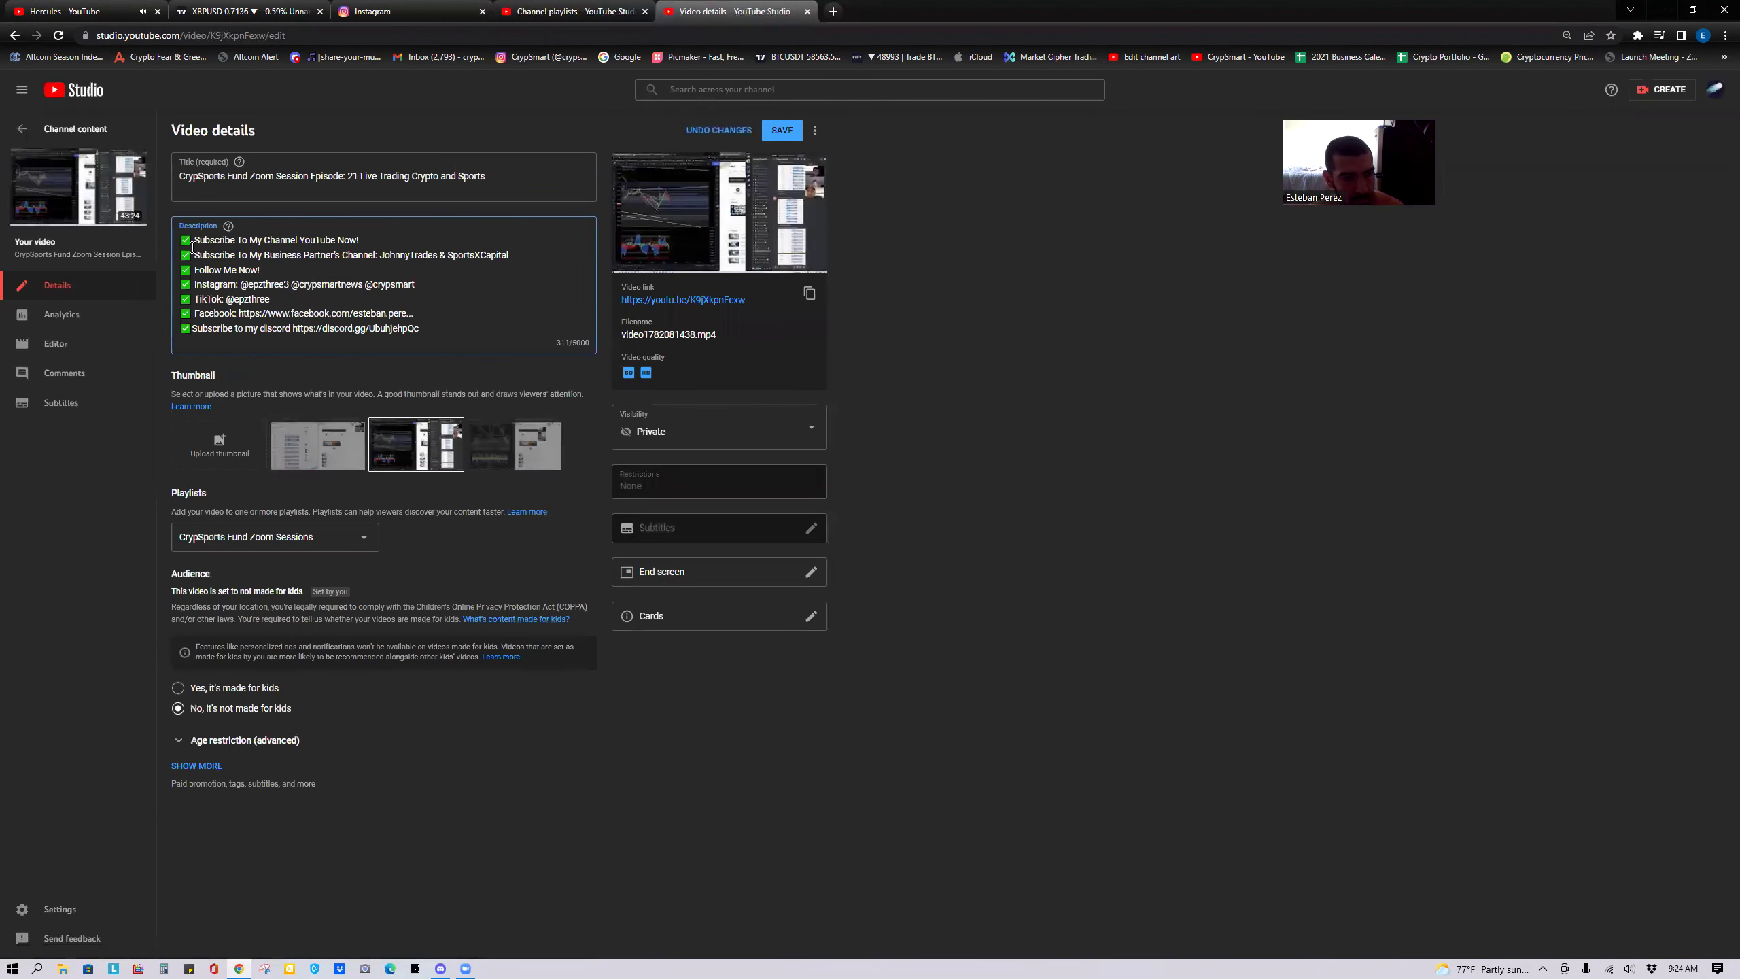
Prepend 'Comment below, ask questions and lets connect. If you have criticism bring it!' to Episode 21's description and save.
{"action": "left_click", "coordinate": [181, 239]}
{"action": "key", "text": "Return"}
{"action": "key", "text": "Return"}
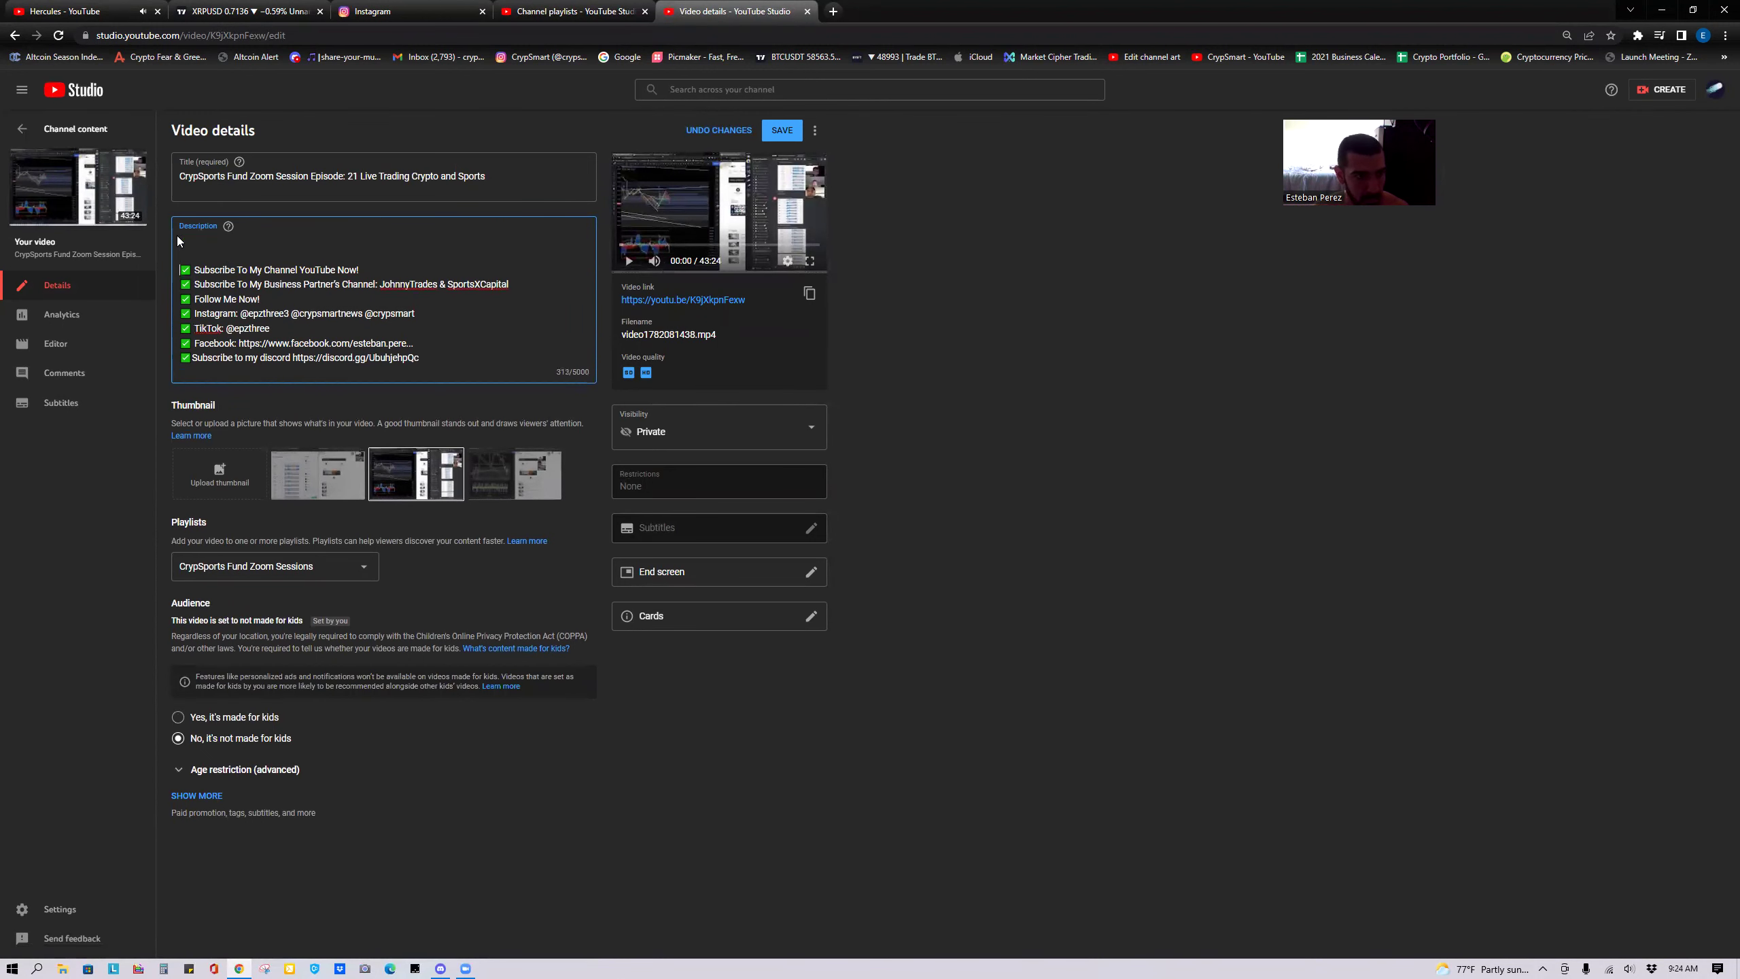
{"action": "type", "text": "Comment below, ask questions and lets"}
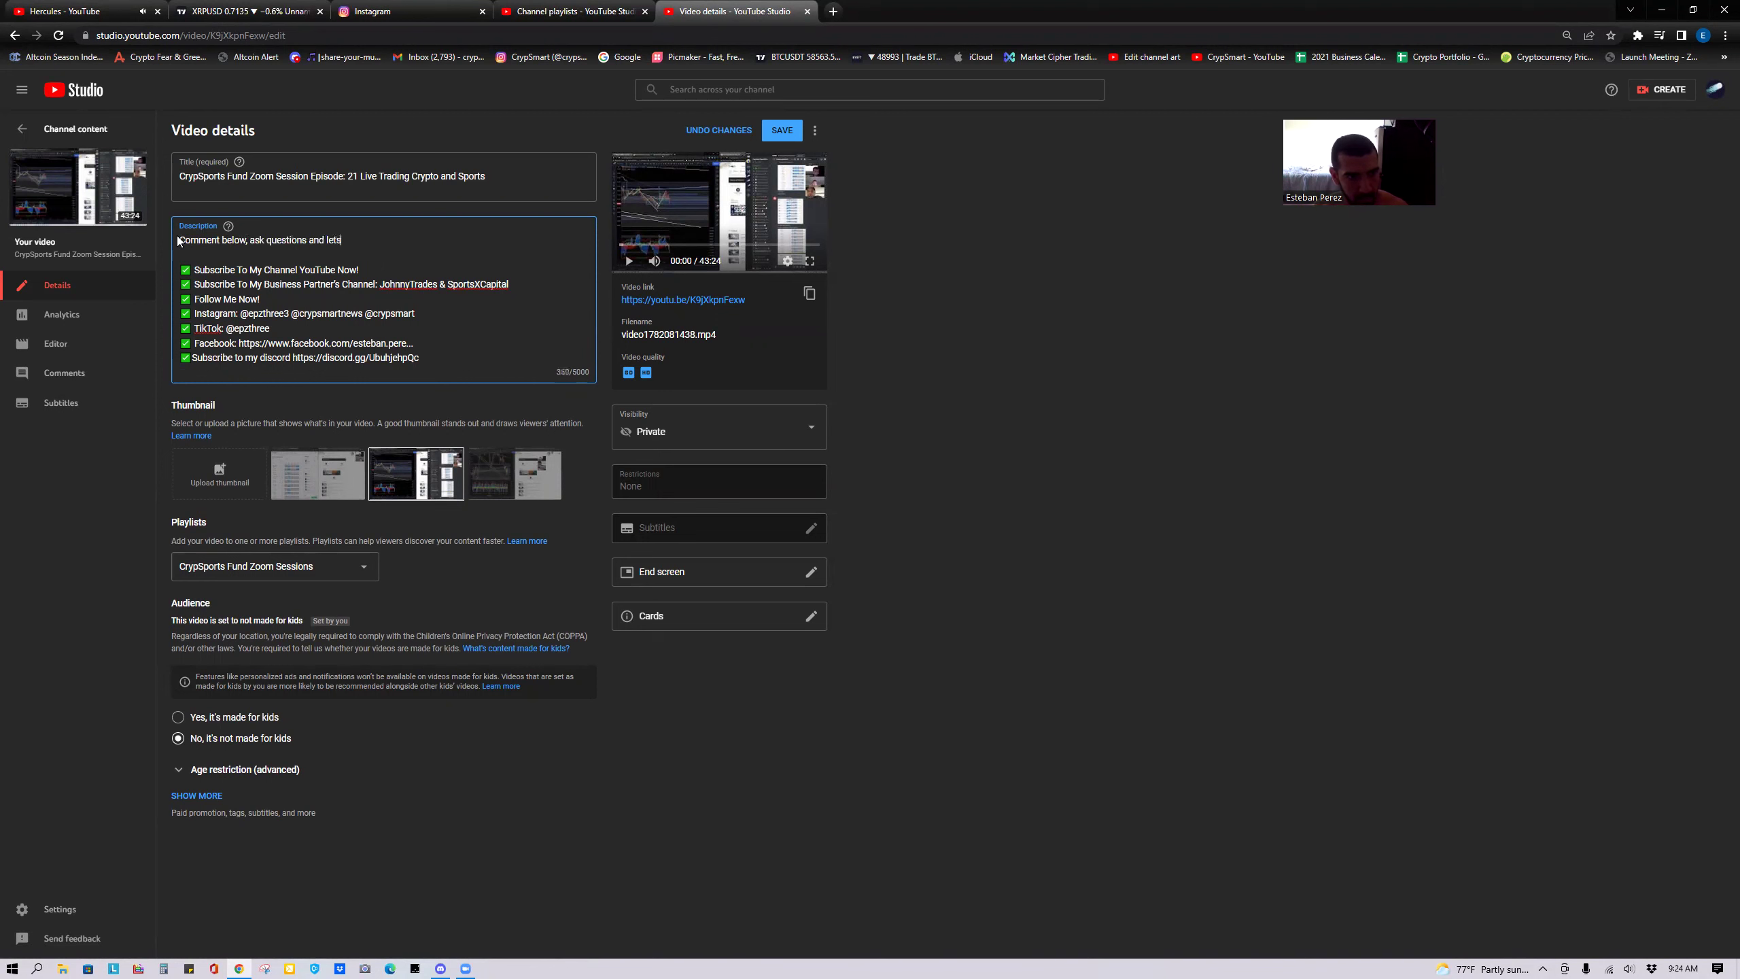
{"action": "type", "text": "."}
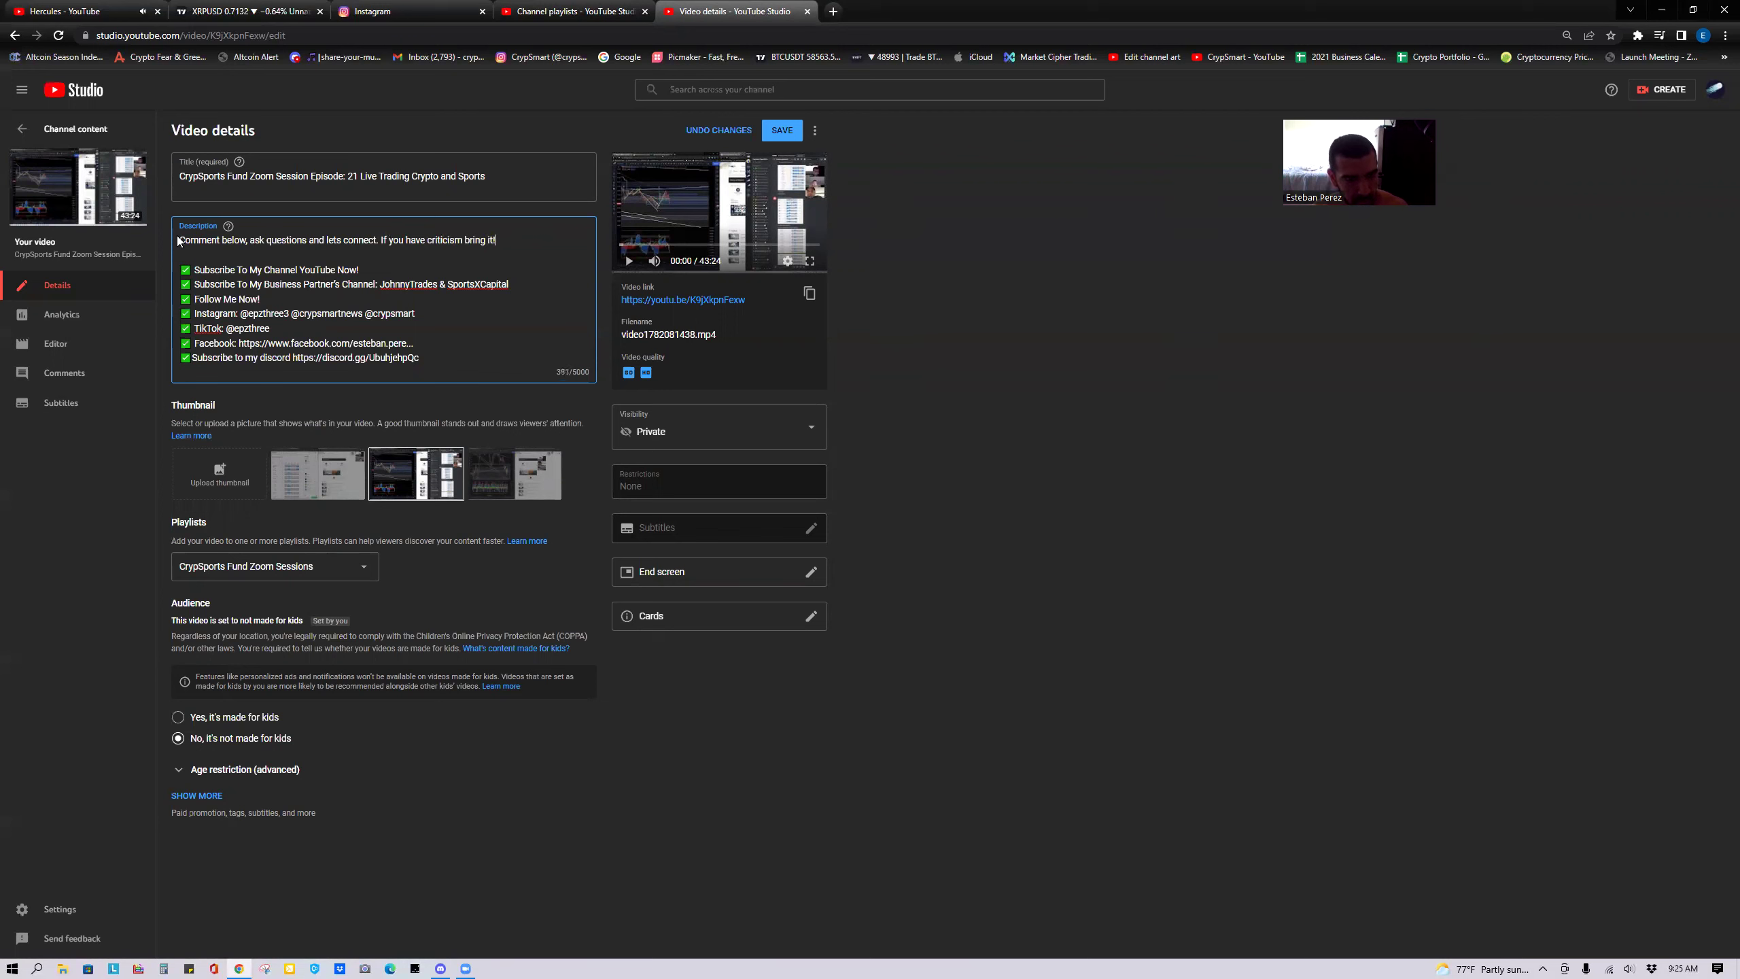
{"action": "left_click_drag", "start_coordinate": [179, 240], "coordinate": [498, 240]}
{"action": "key", "text": "ctrl+c"}
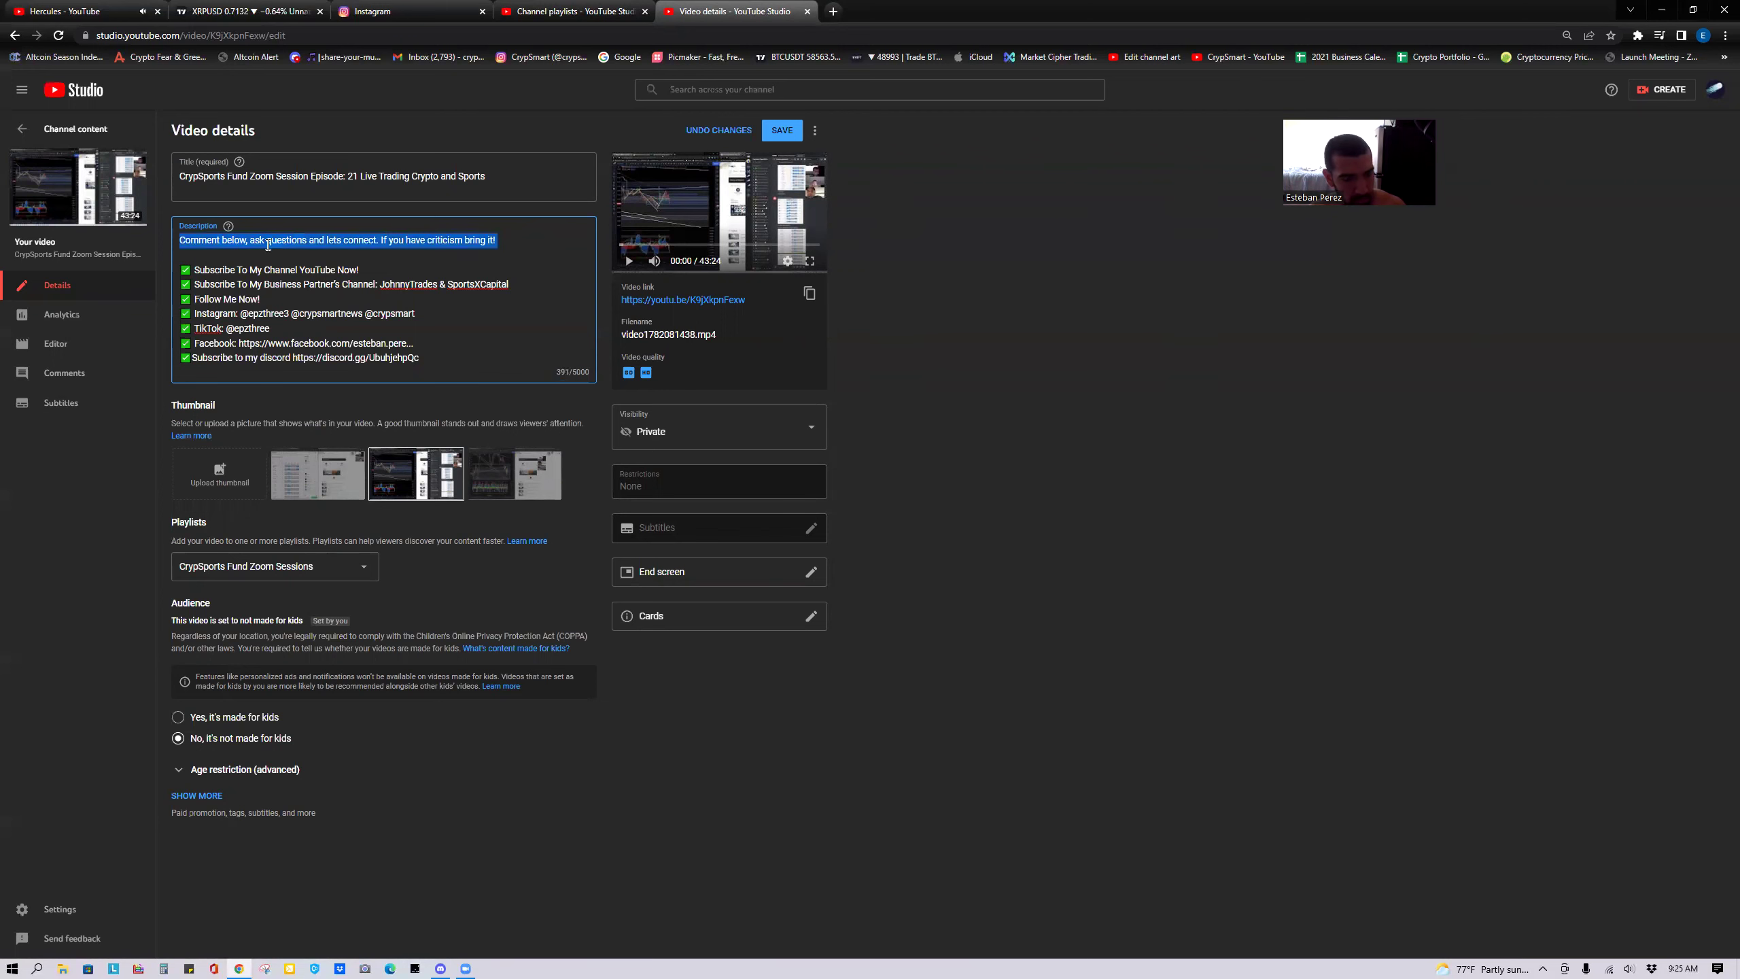
{"action": "left_click", "coordinate": [781, 131]}
{"action": "left_click", "coordinate": [22, 129]}
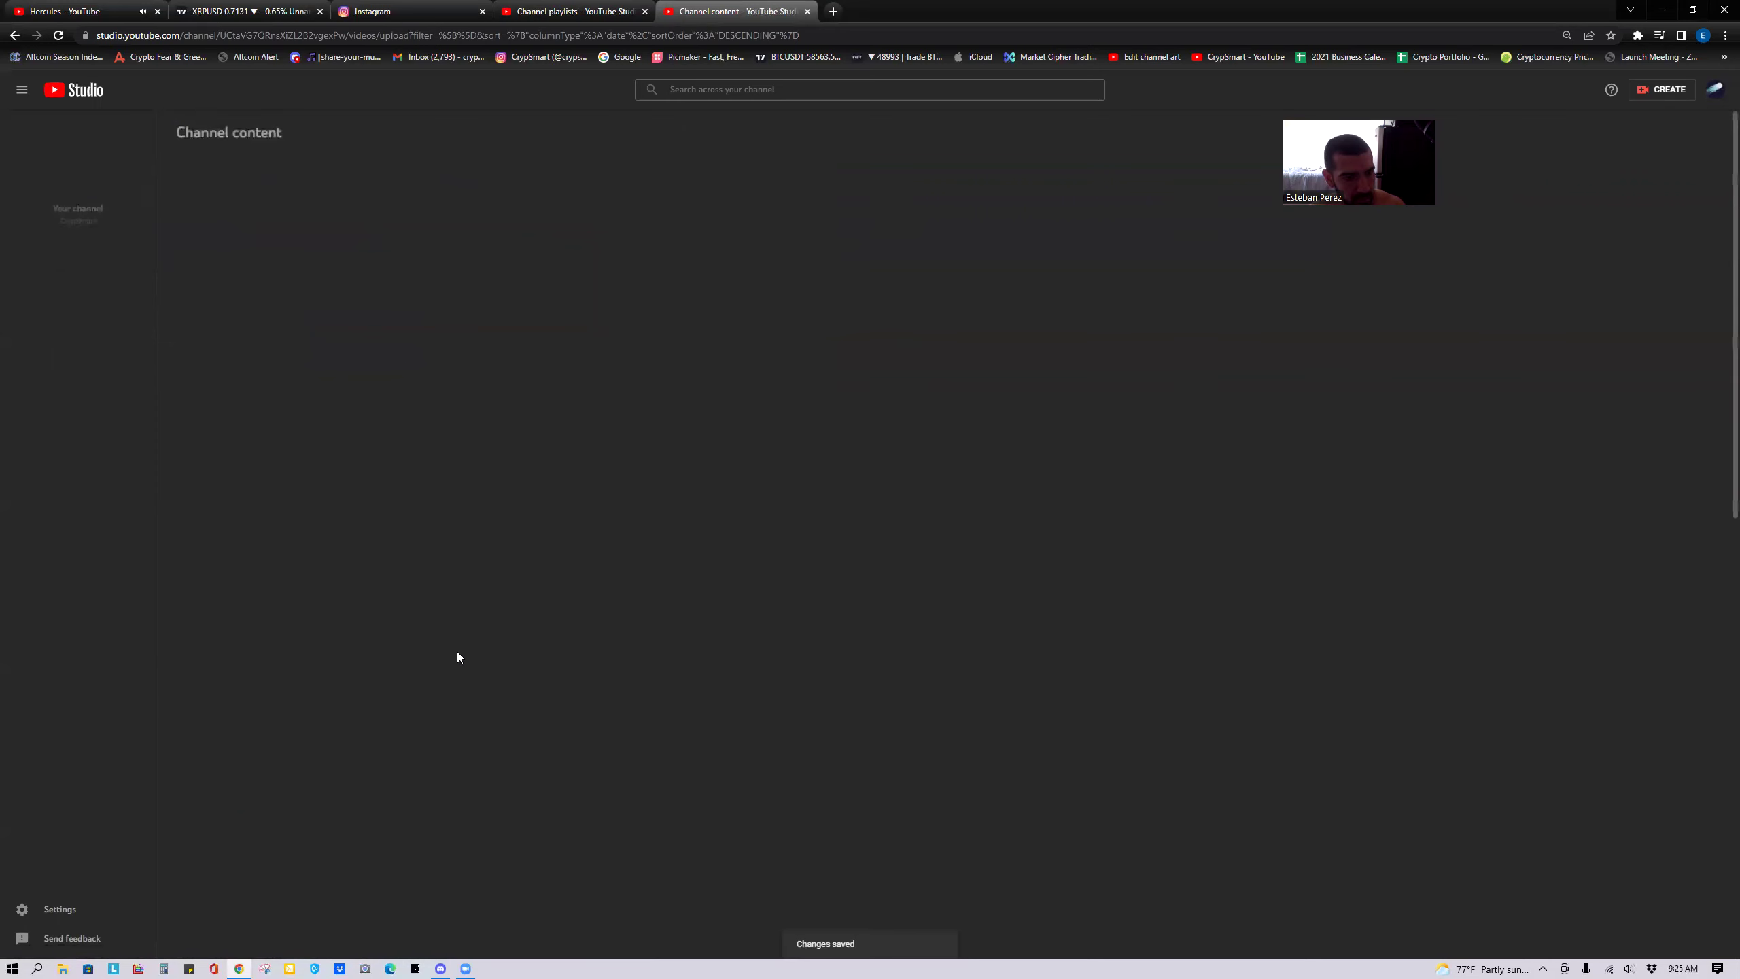
{"action": "scroll", "coordinate": [556, 688], "scroll_direction": "down", "scroll_amount": 6}
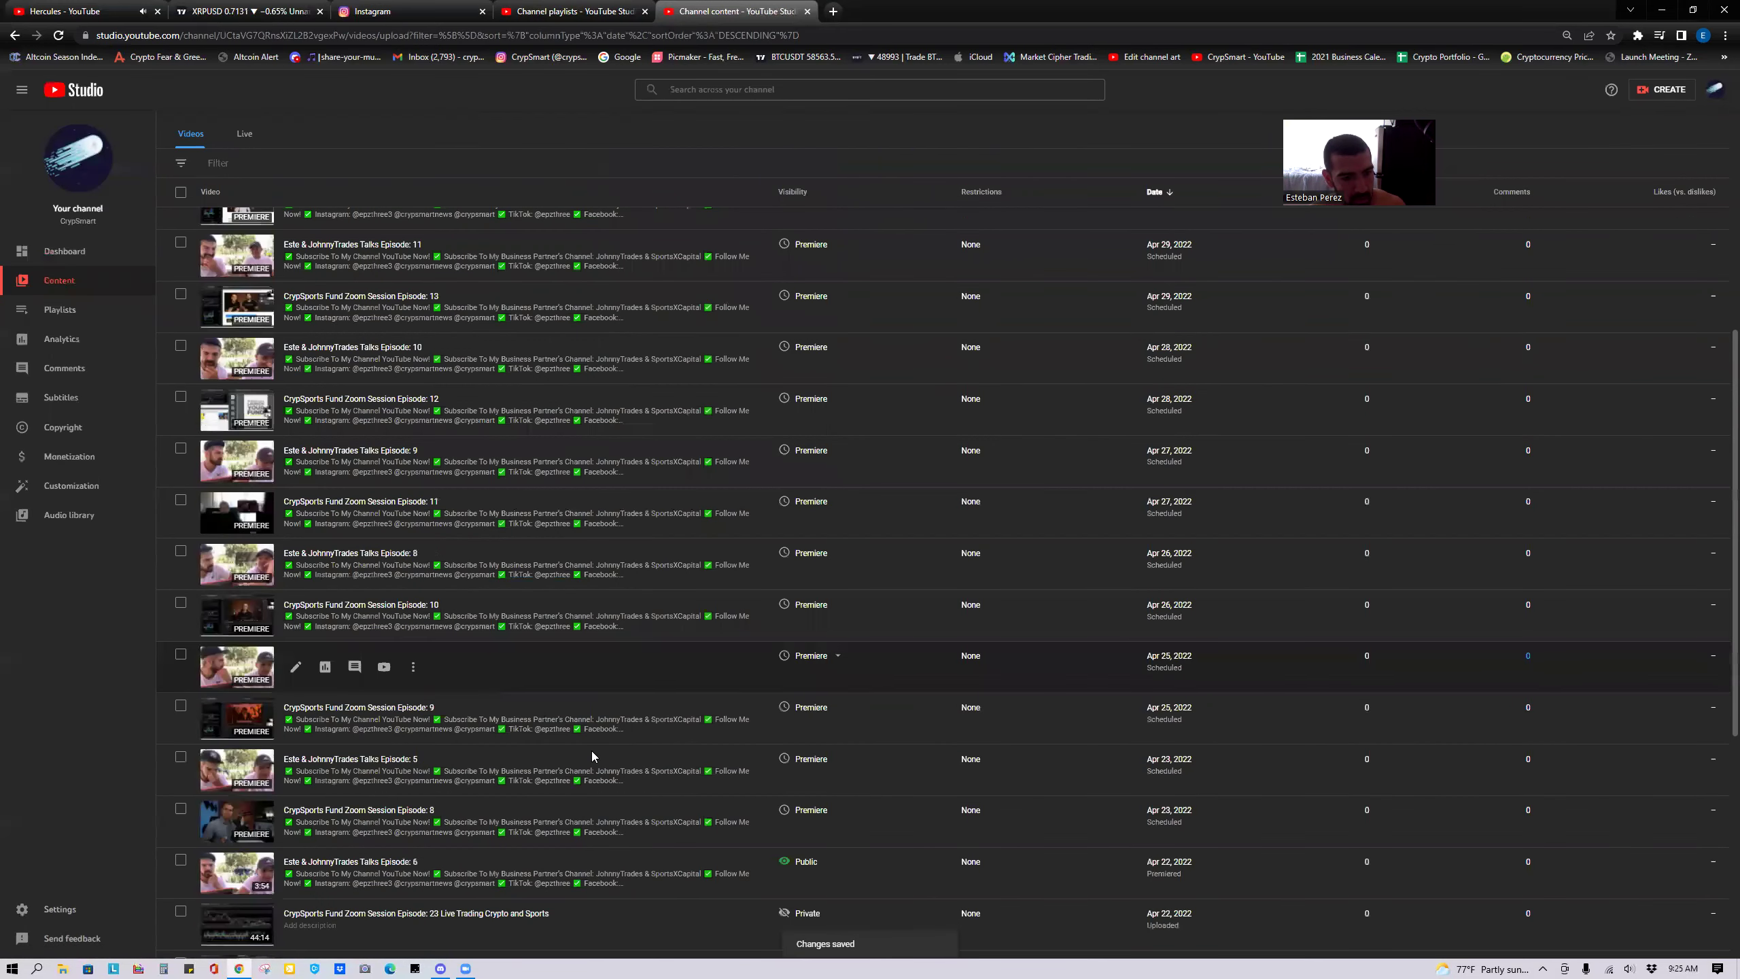
Paste the comment-invitation line into Episode 22's description, keeping it when asked to discard changes.
{"action": "scroll", "coordinate": [323, 802], "scroll_direction": "down", "scroll_amount": 6}
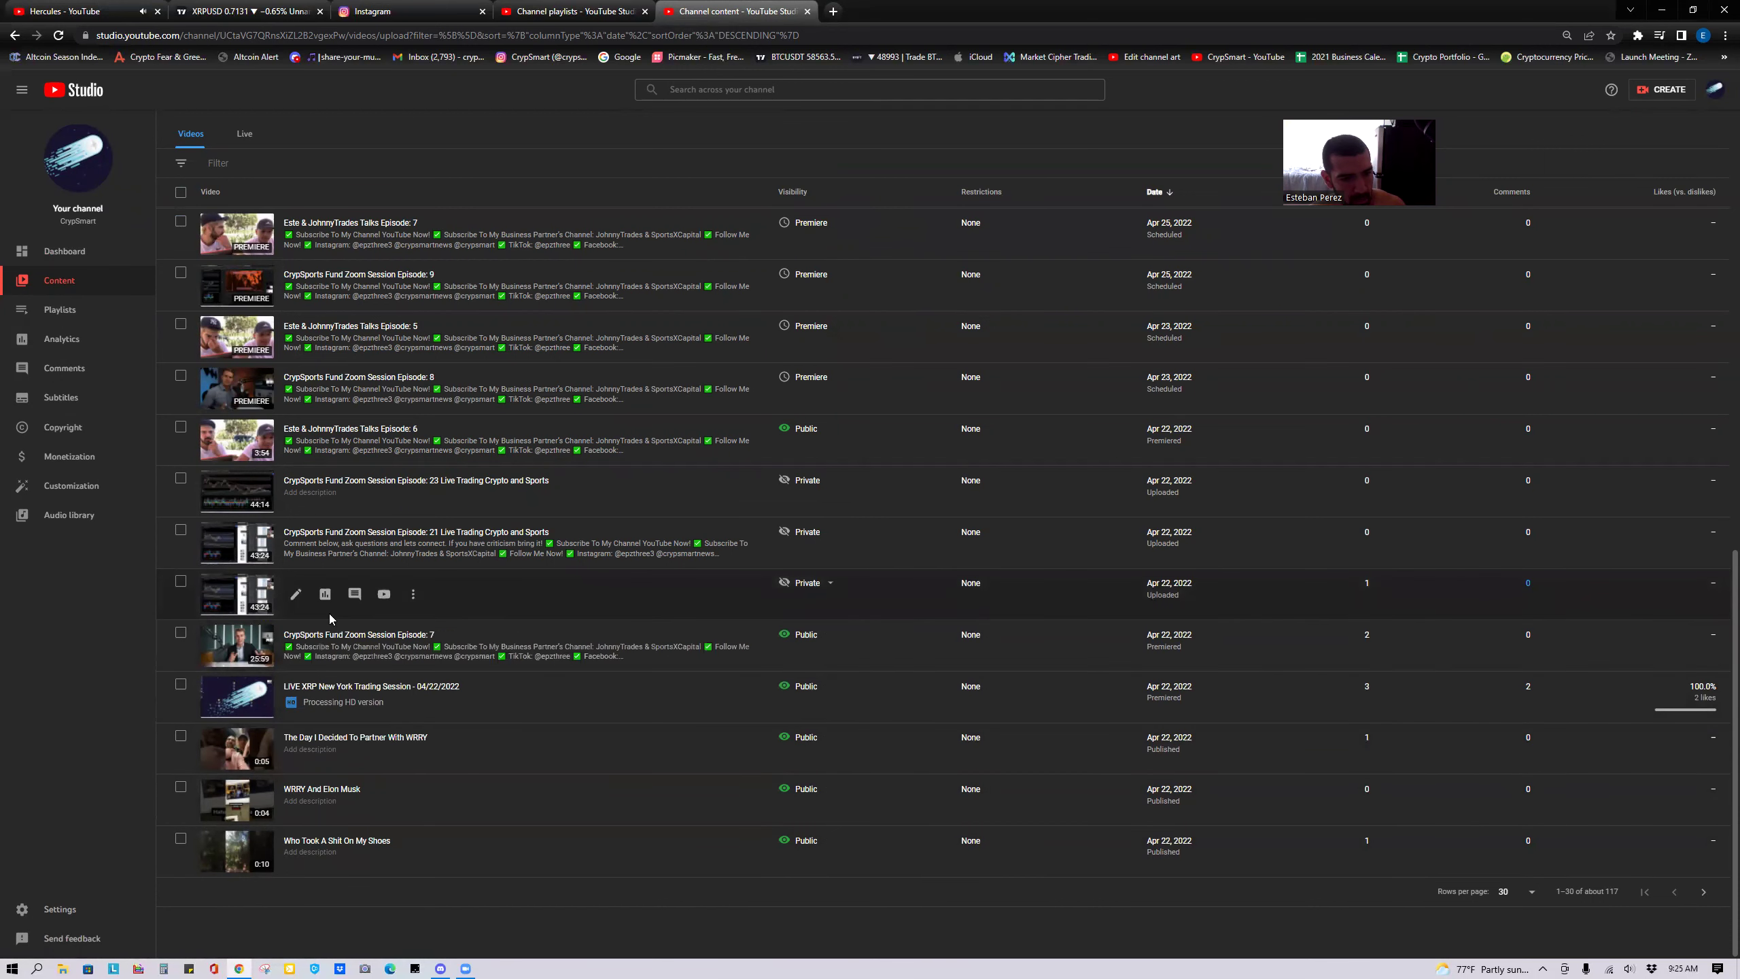
{"action": "left_click", "coordinate": [299, 600]}
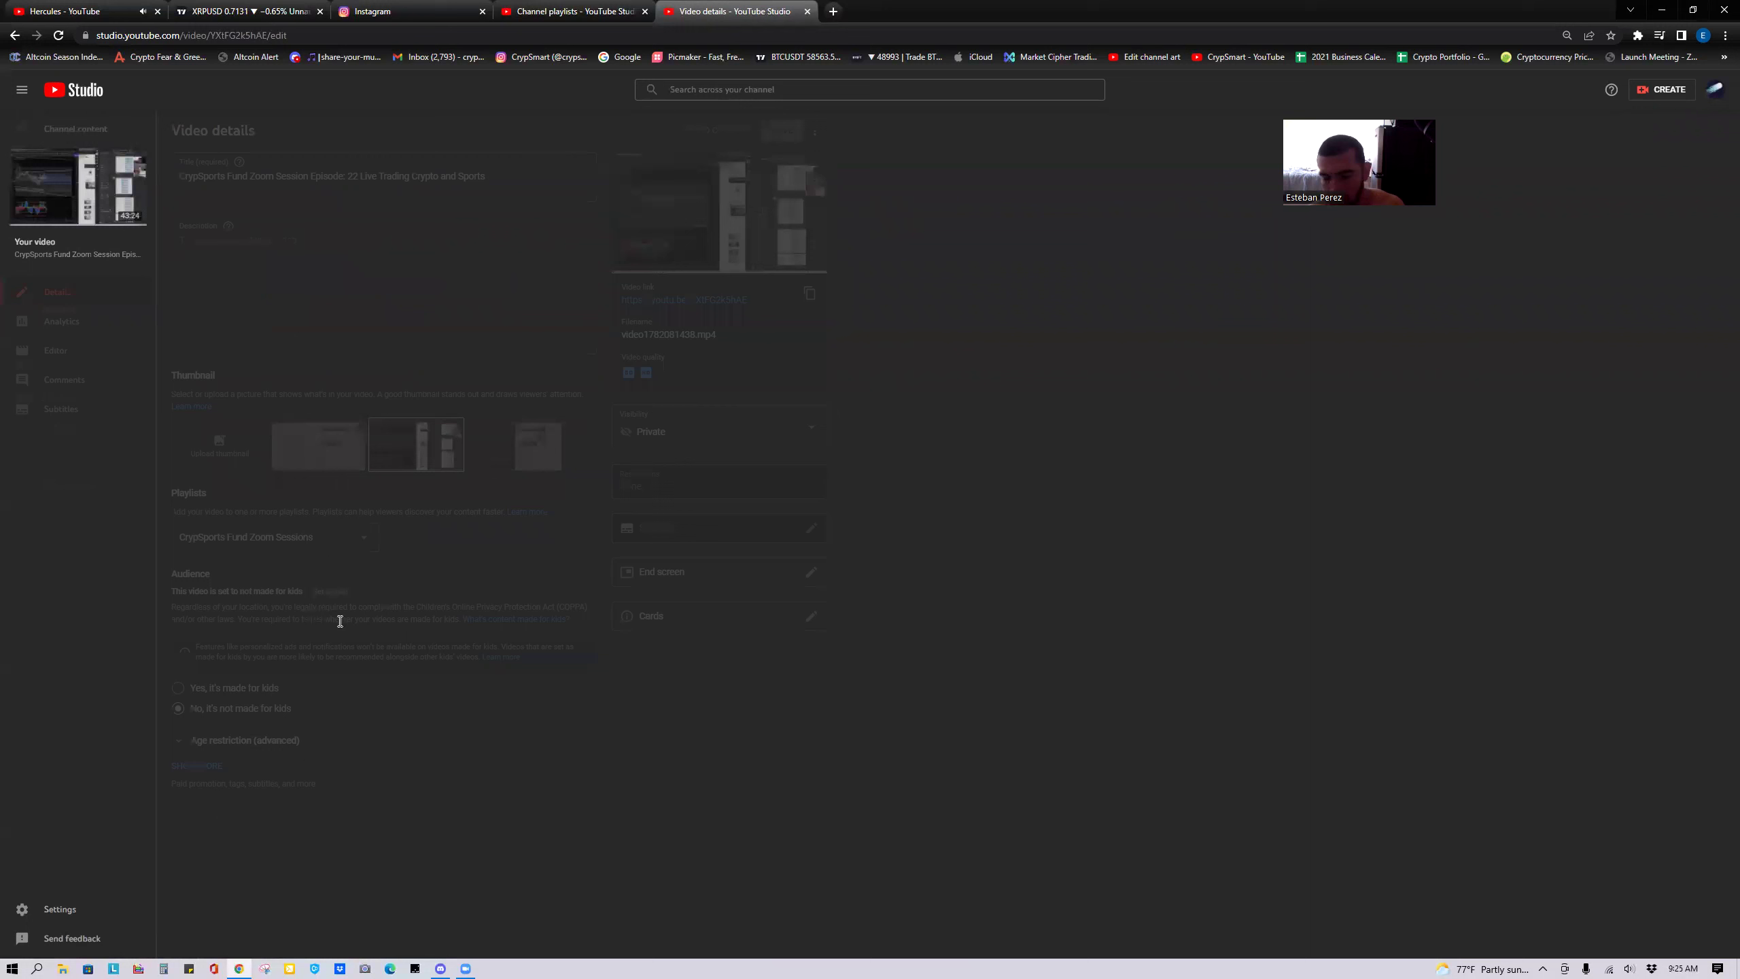
{"action": "left_click", "coordinate": [327, 293]}
{"action": "key", "text": "ctrl+v"}
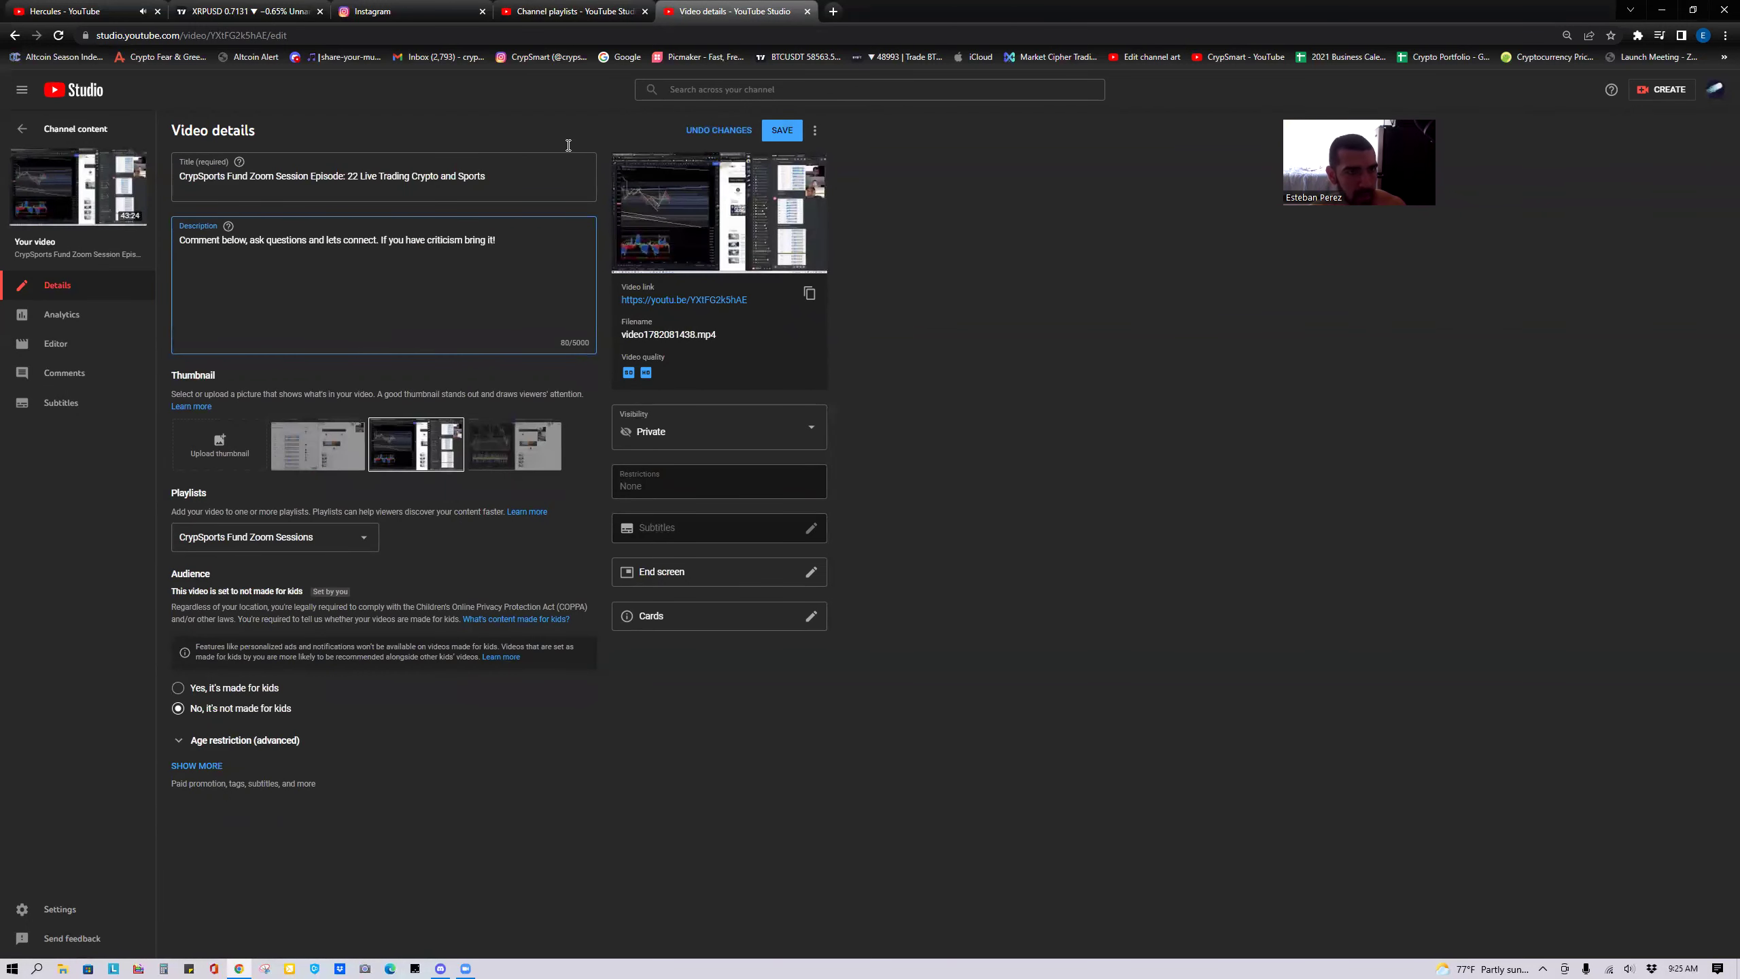
{"action": "left_click", "coordinate": [565, 11]}
{"action": "left_click", "coordinate": [726, 11]}
{"action": "left_click", "coordinate": [22, 128]}
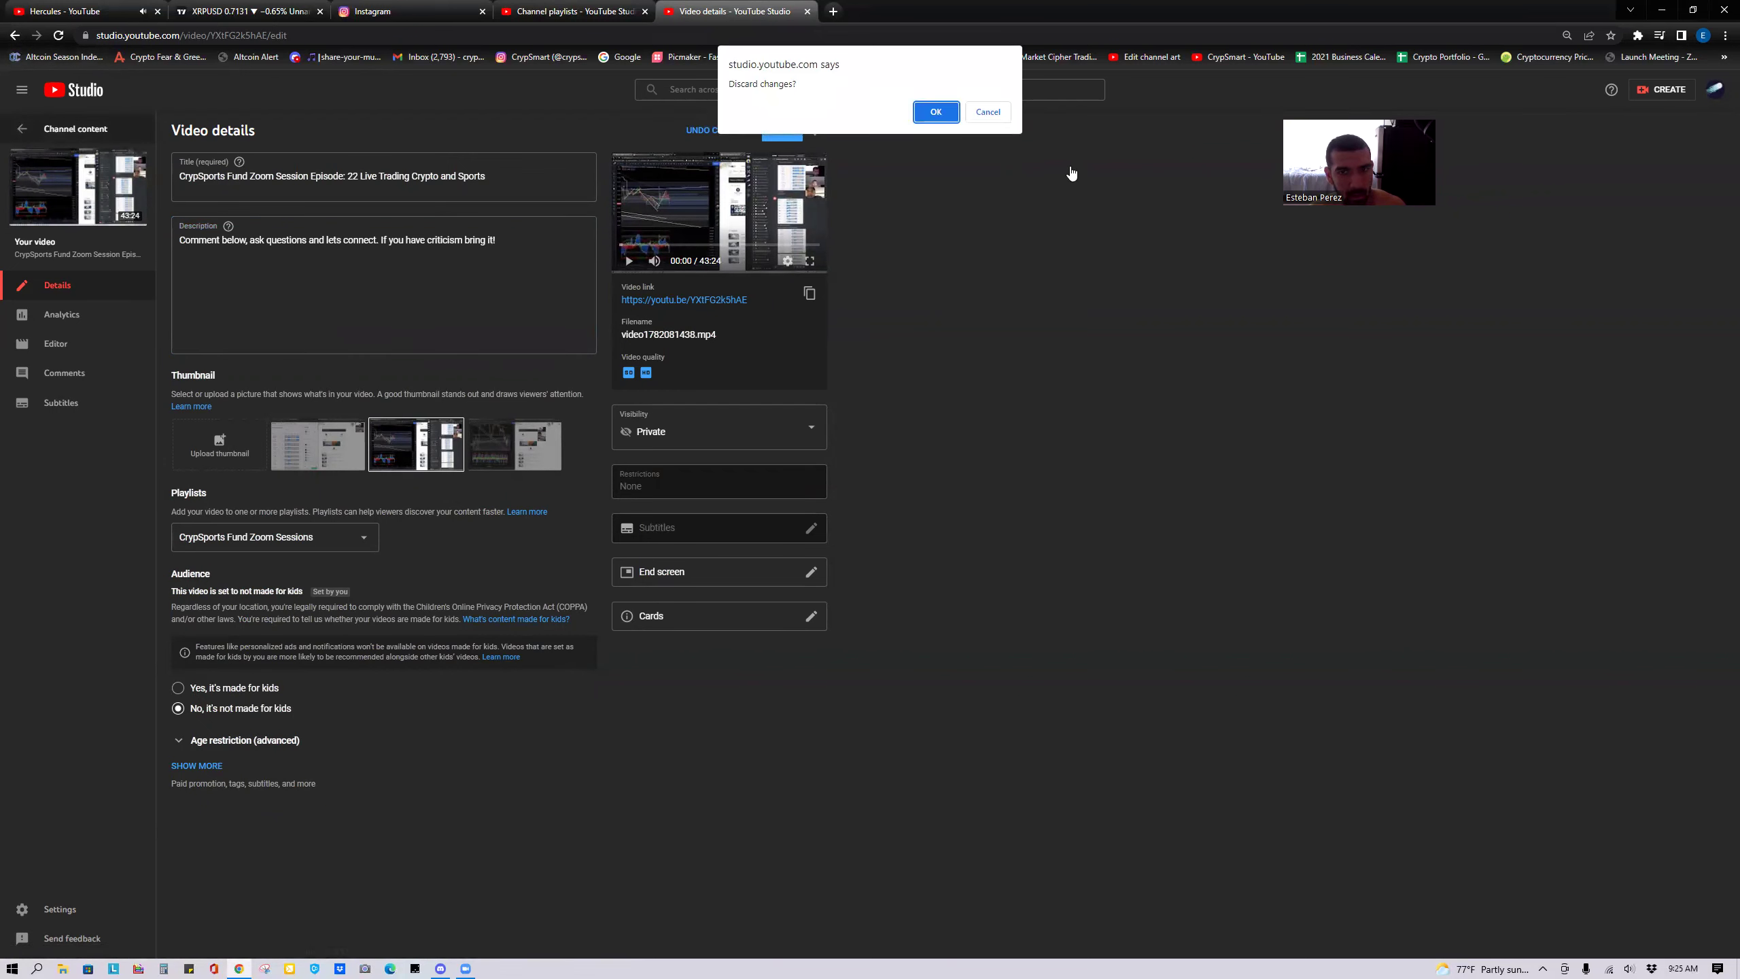
{"action": "left_click", "coordinate": [996, 115]}
Replace the closing '!' with 'you asshole!' and save Episode 22's description.
{"action": "left_click", "coordinate": [536, 232]}
{"action": "key", "text": "BackSpace"}
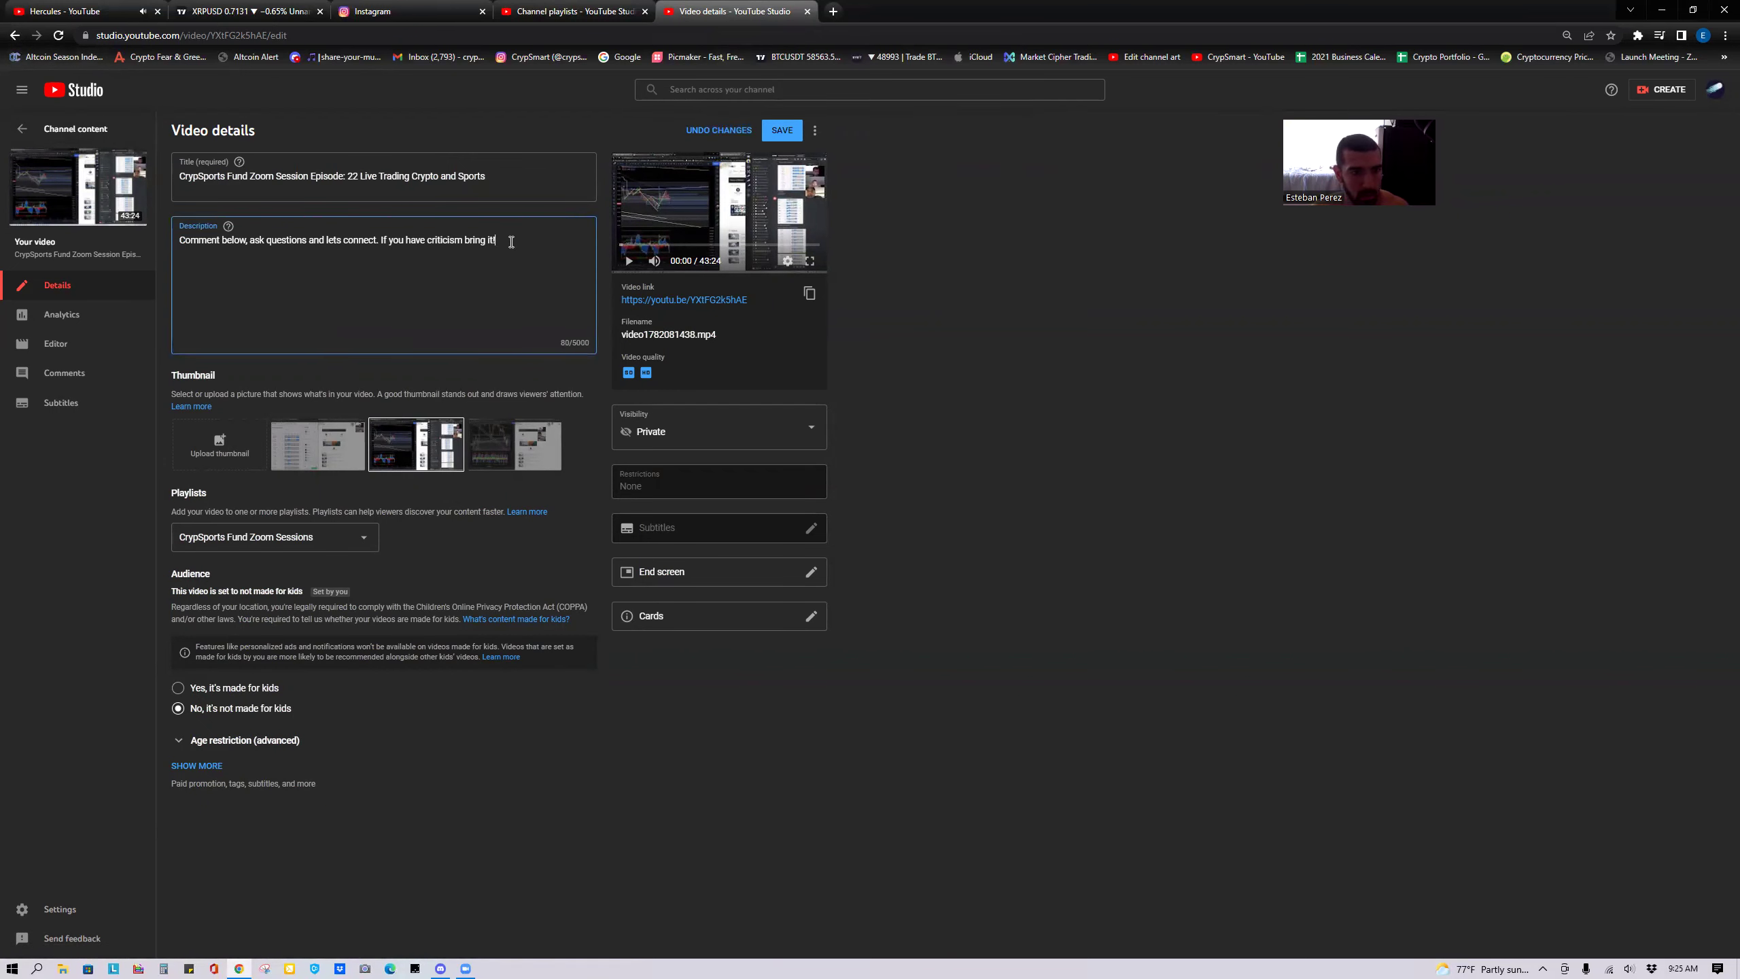
{"action": "type", "text": "you "}
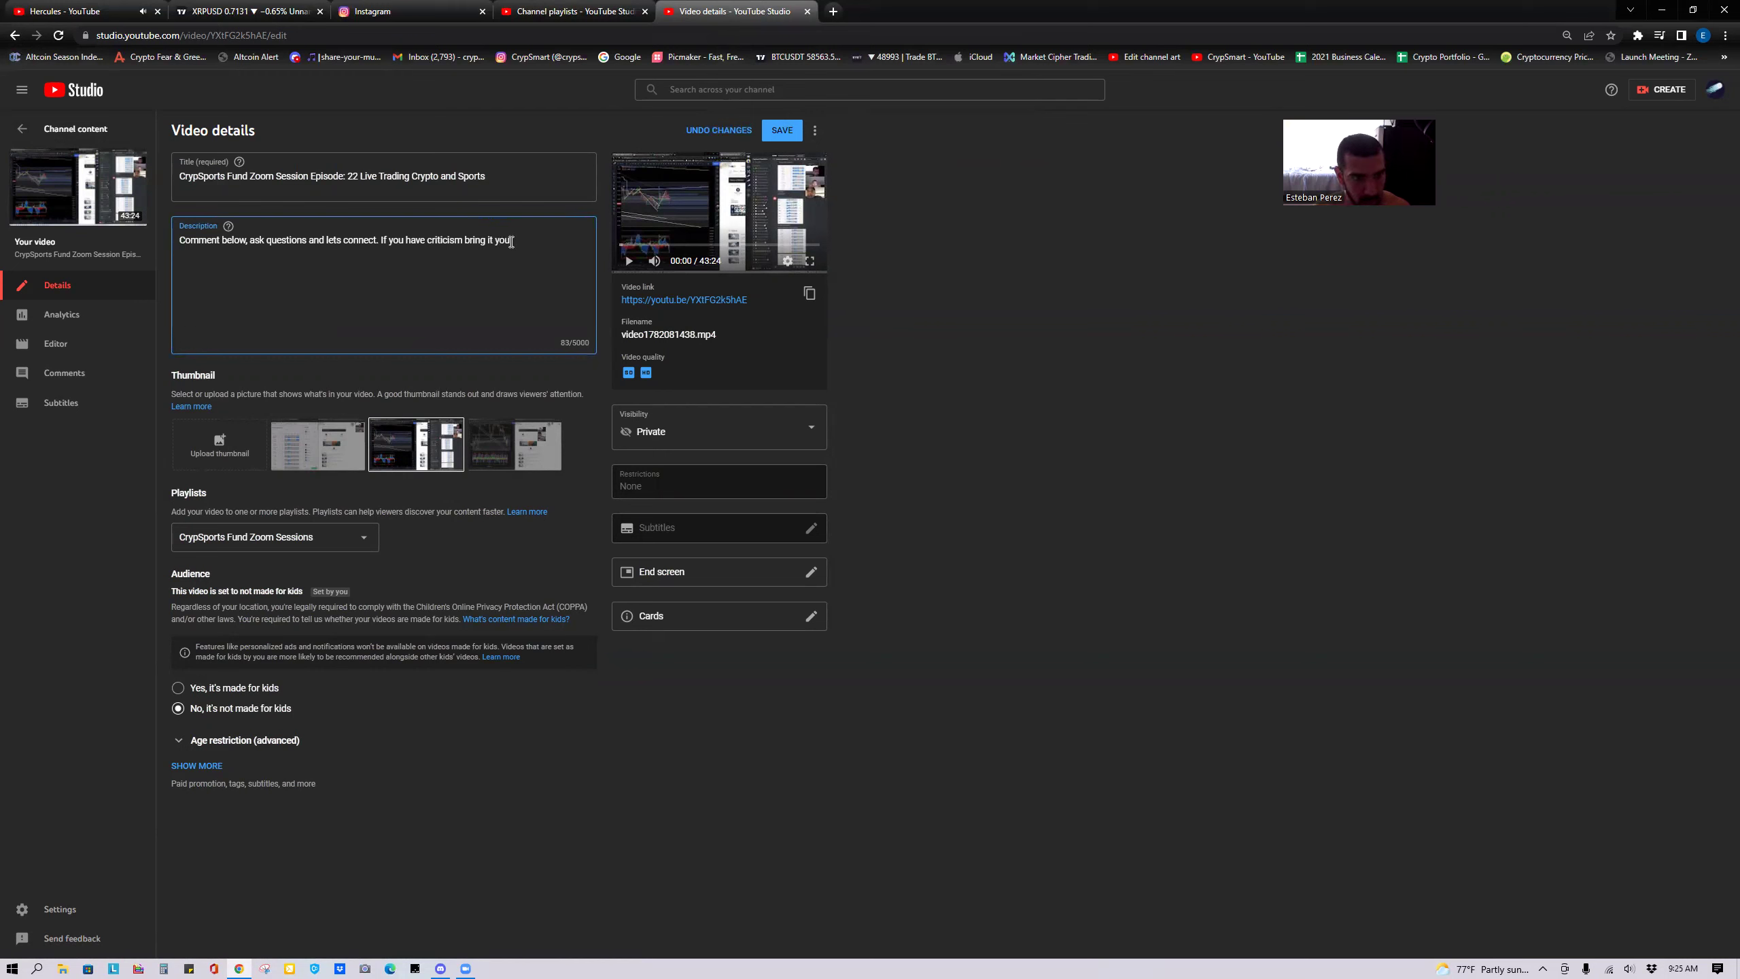
{"action": "type", "text": "asshole!"}
{"action": "key", "text": "ctrl+a"}
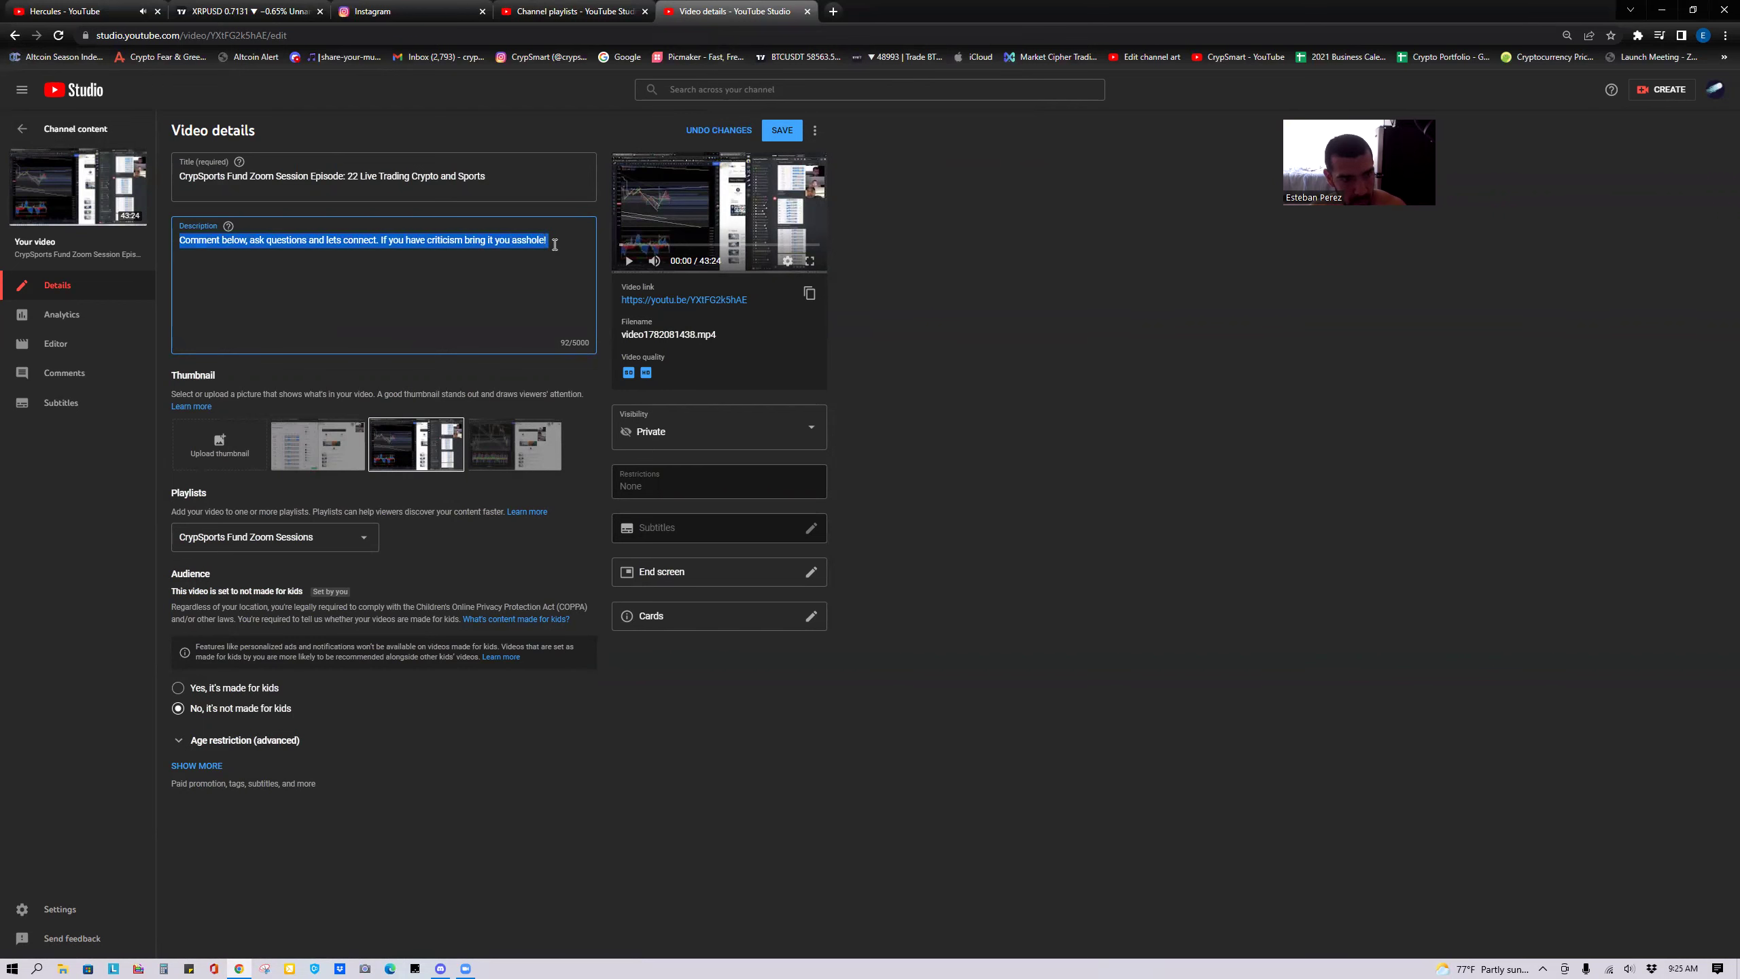
{"action": "left_click", "coordinate": [795, 131]}
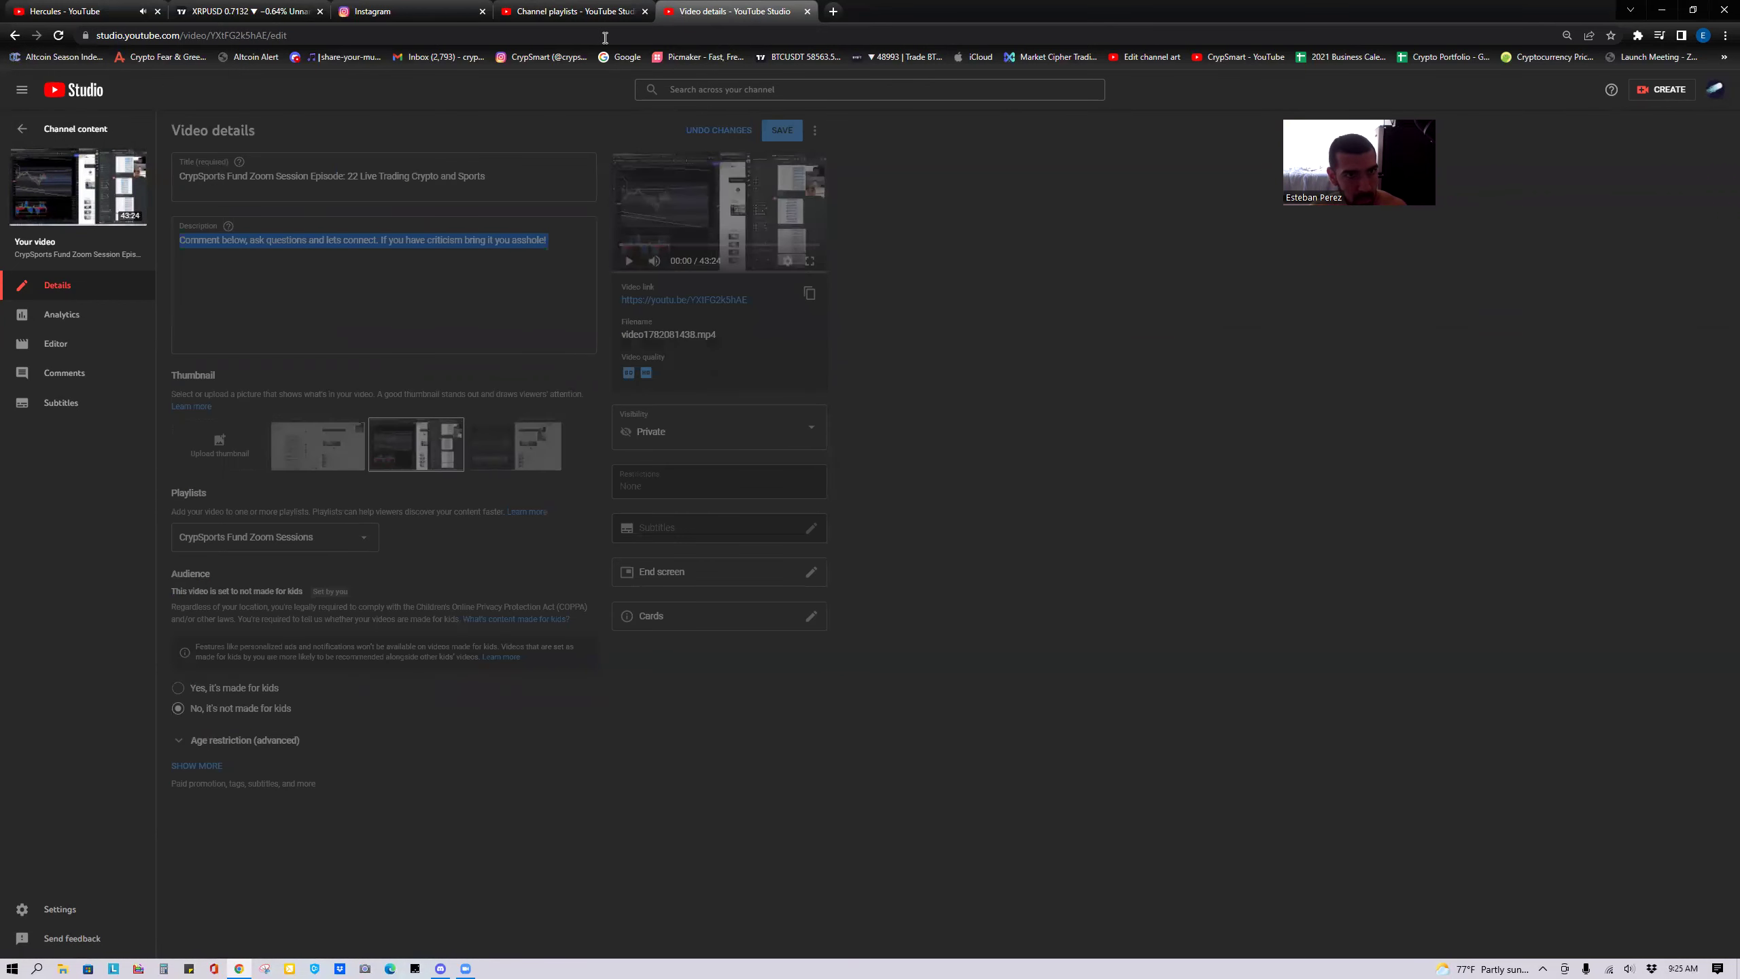
{"action": "left_click", "coordinate": [566, 11]}
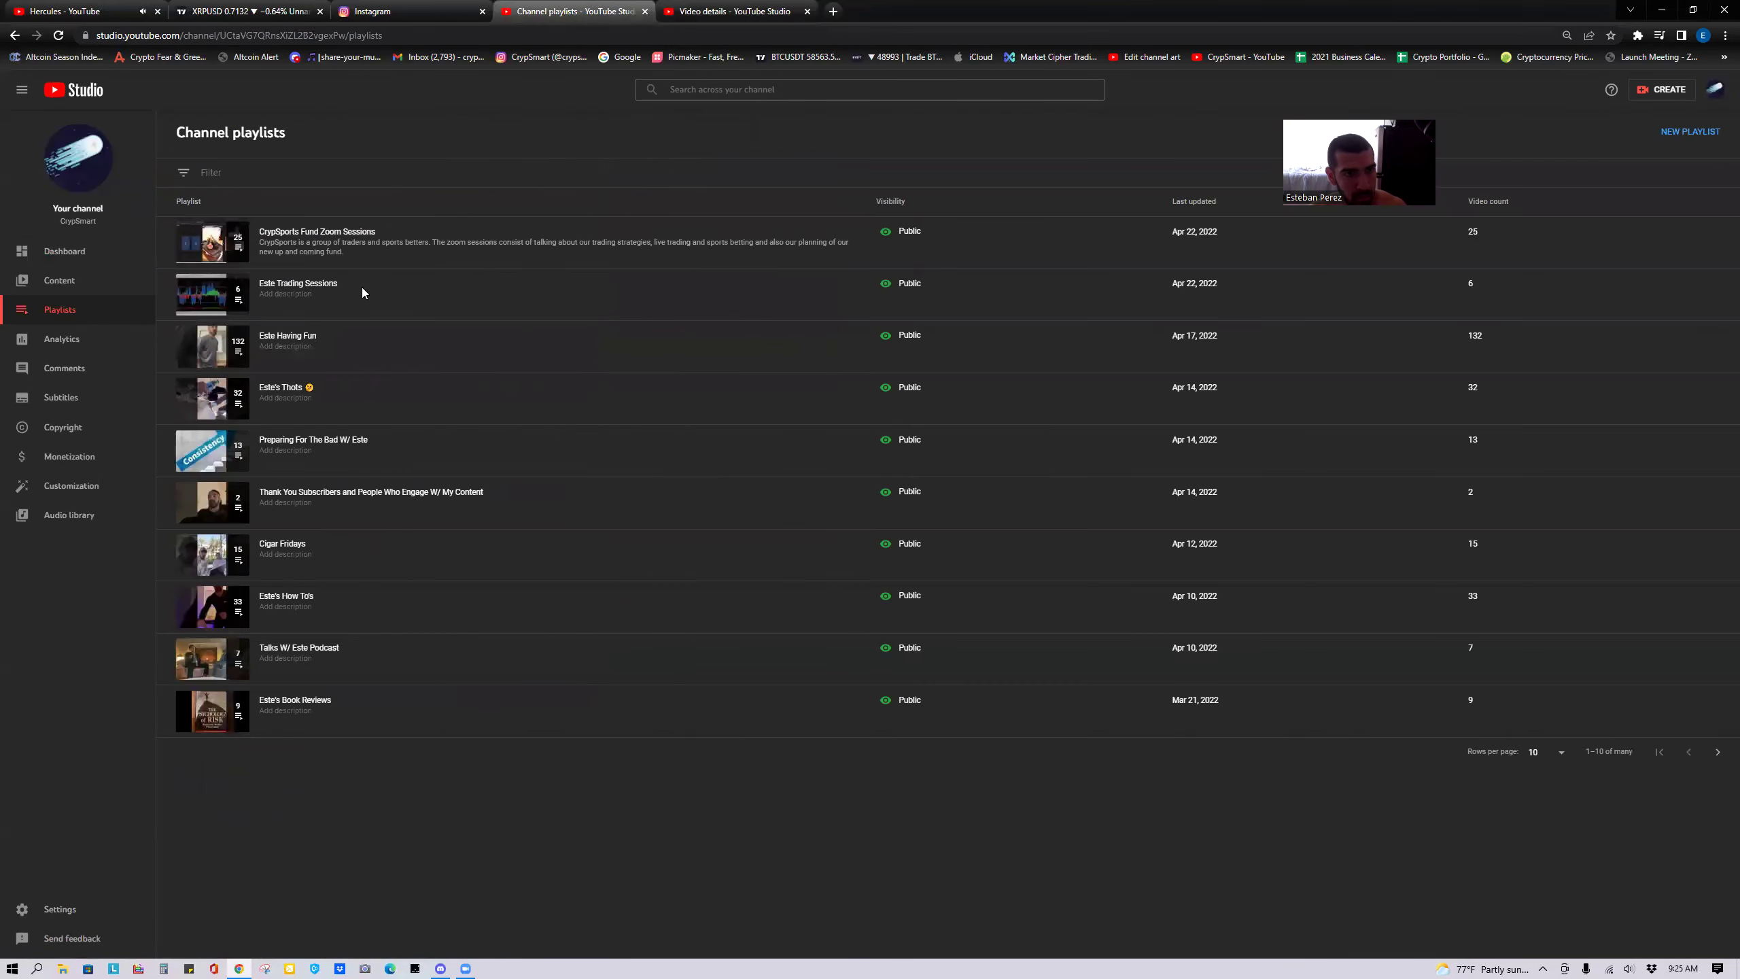
From the Este Trading Sessions playlist, open 'LIVE XRP New York Trading Session 04/15/2022' in the Studio editor.
{"action": "left_click", "coordinate": [300, 295]}
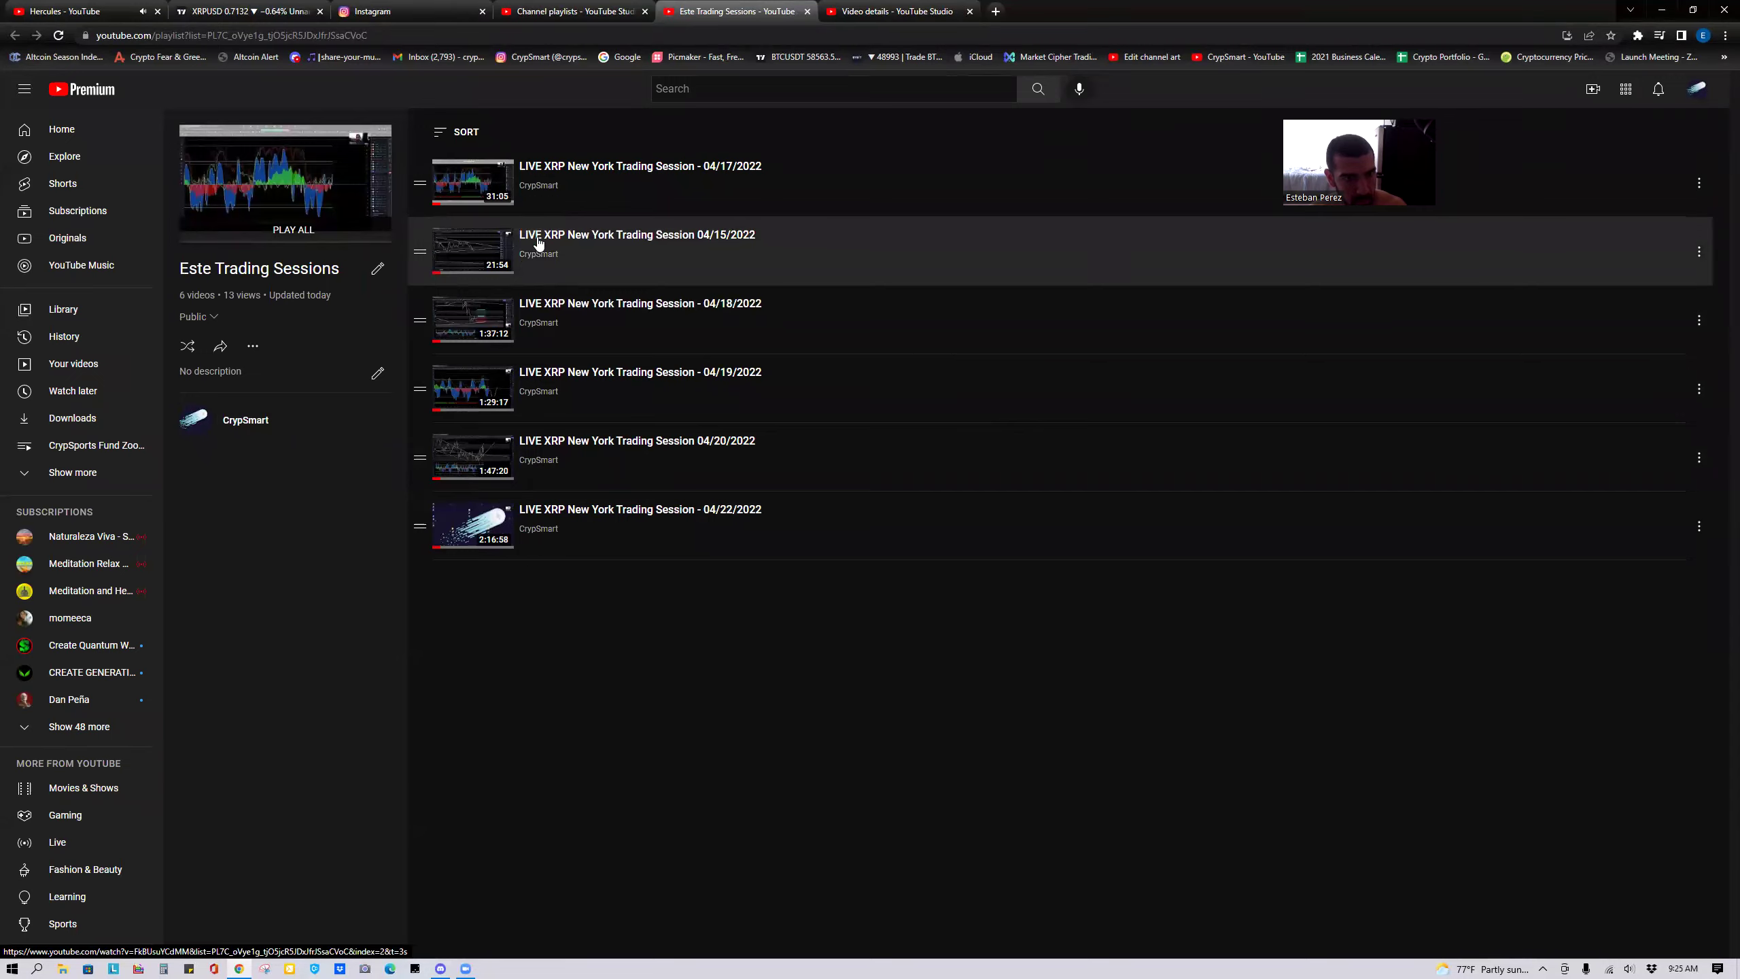
{"action": "left_click", "coordinate": [531, 245]}
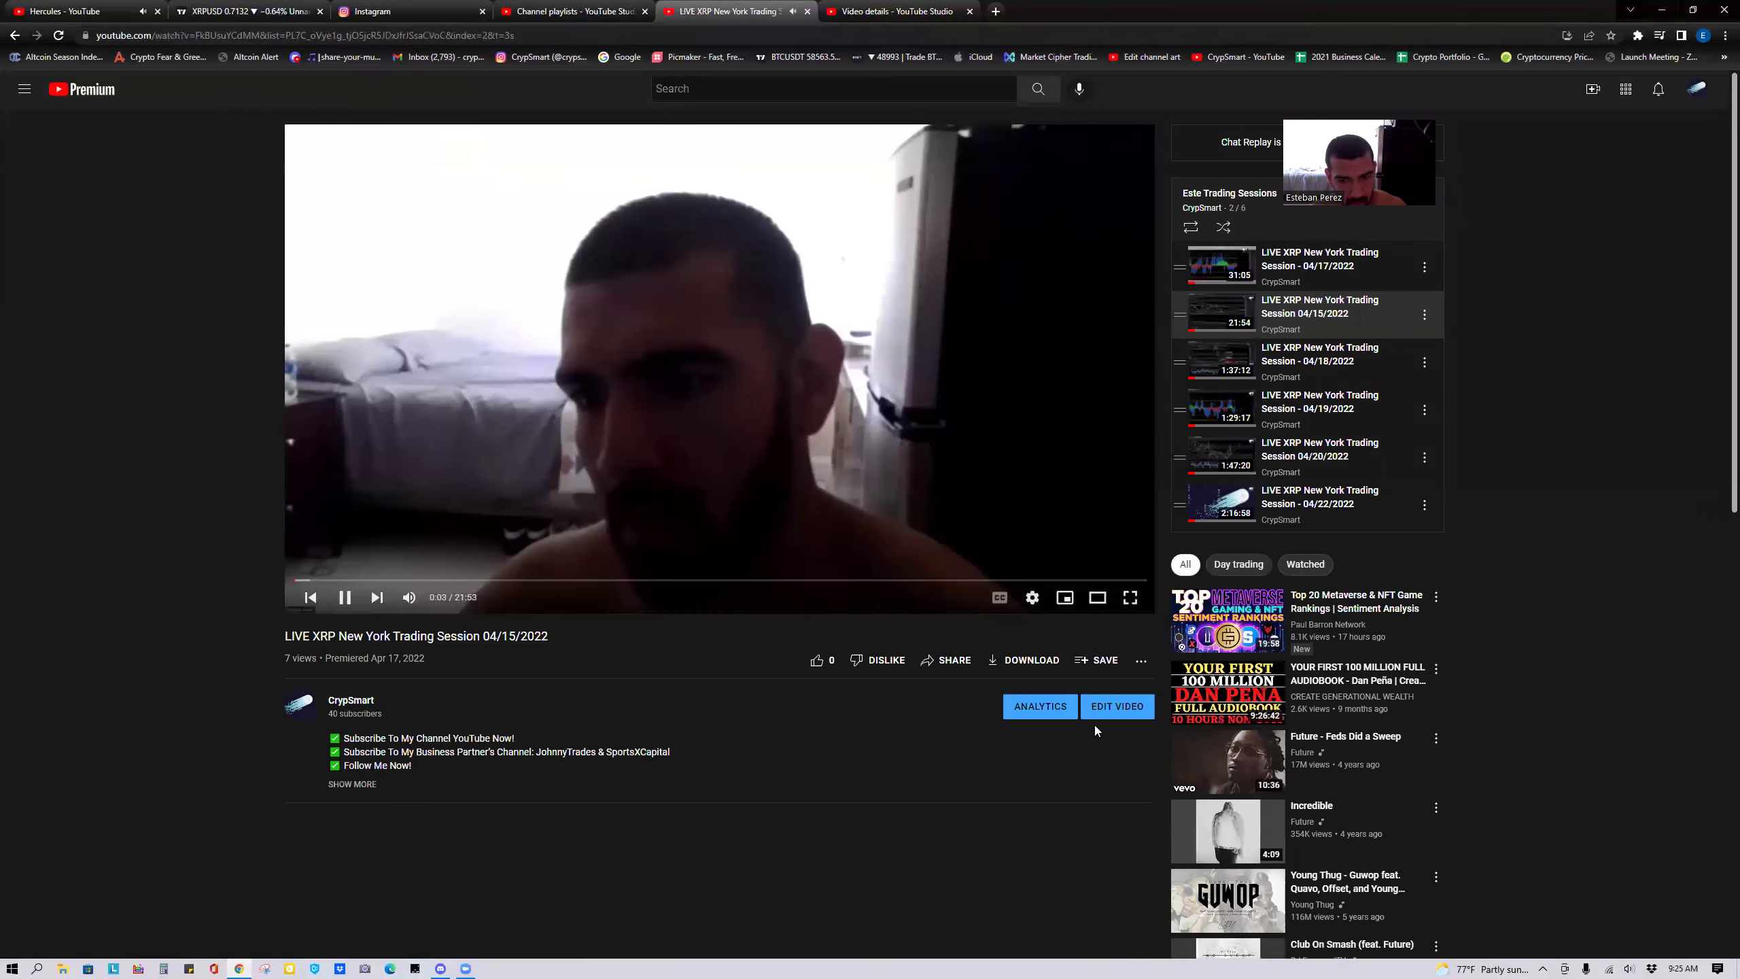
{"action": "left_click", "coordinate": [376, 787]}
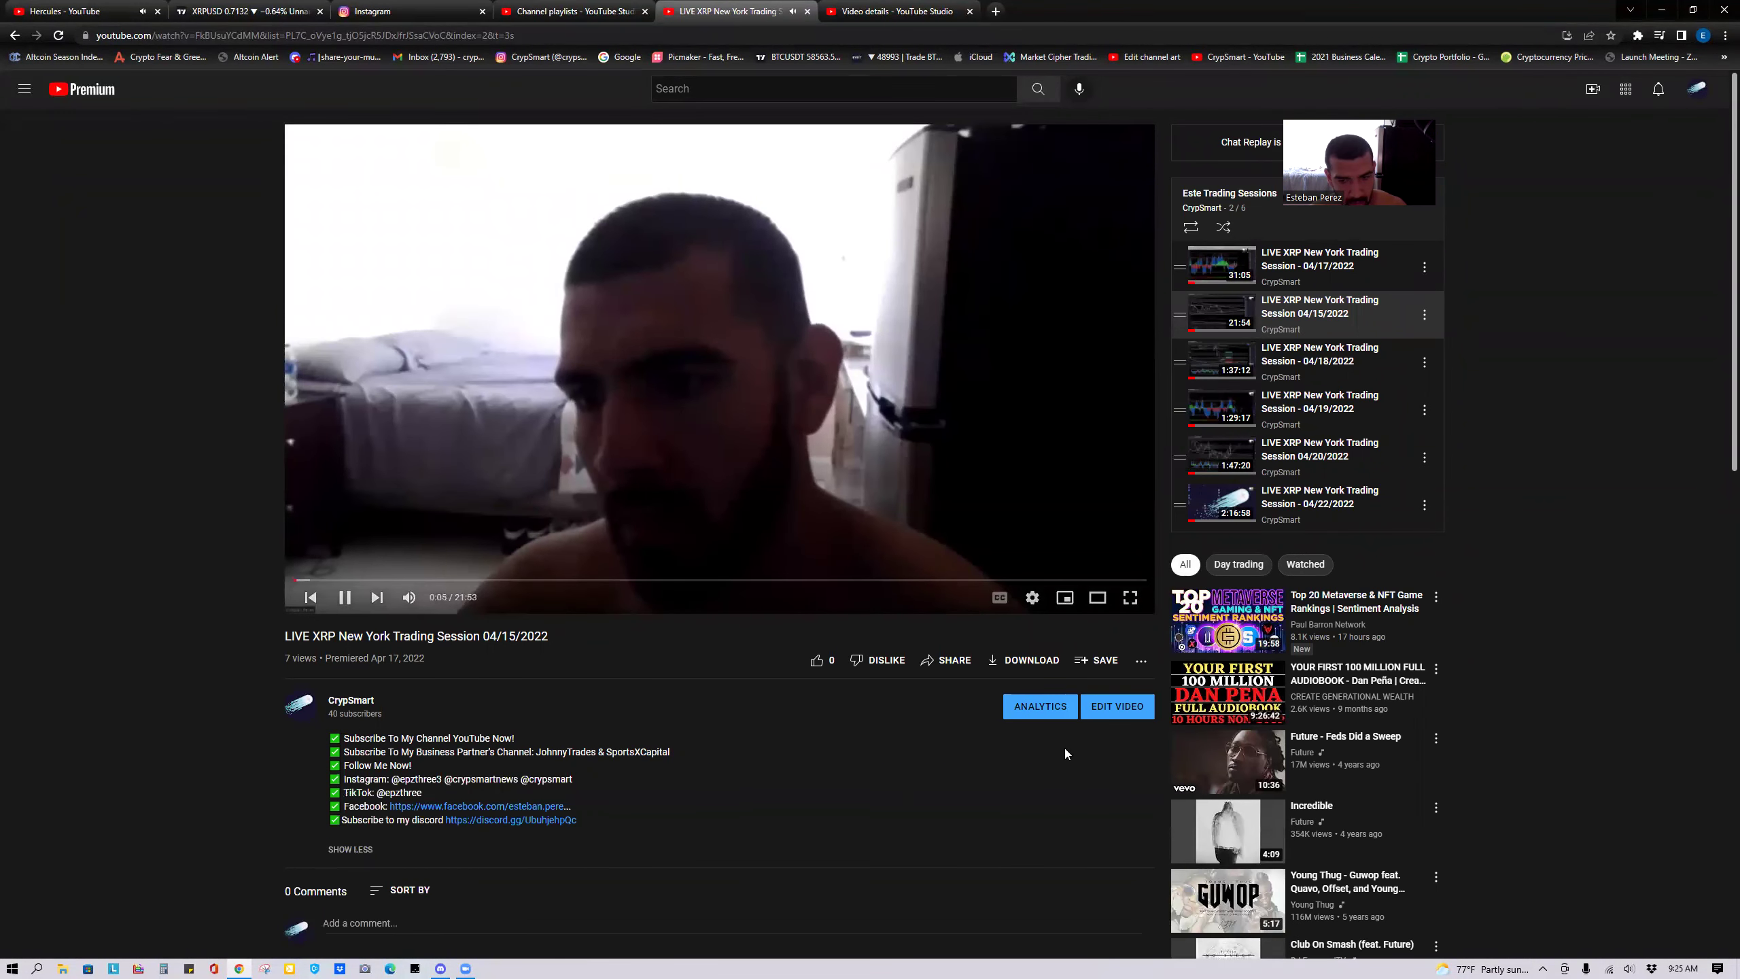
{"action": "left_click", "coordinate": [1127, 713]}
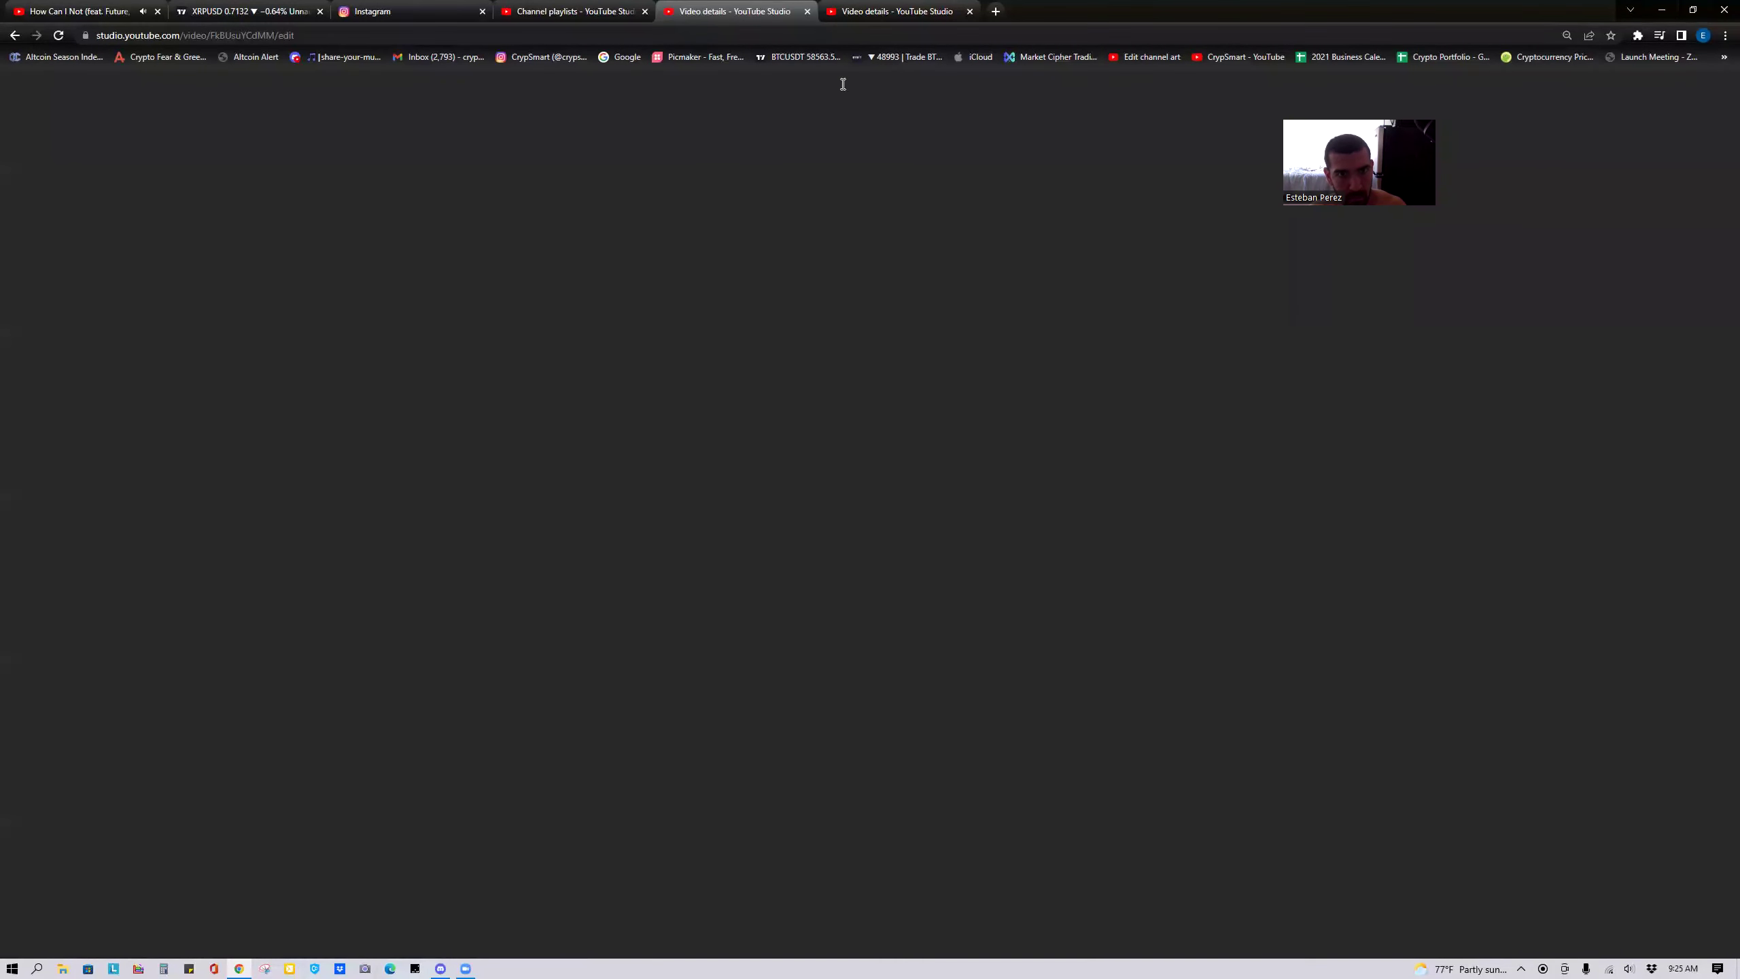
Copy the 04/15/2022 video's description and save it on a new line under Episode 22's description.
{"action": "left_click_drag", "start_coordinate": [421, 331], "coordinate": [168, 246]}
{"action": "left_click", "coordinate": [822, 15]}
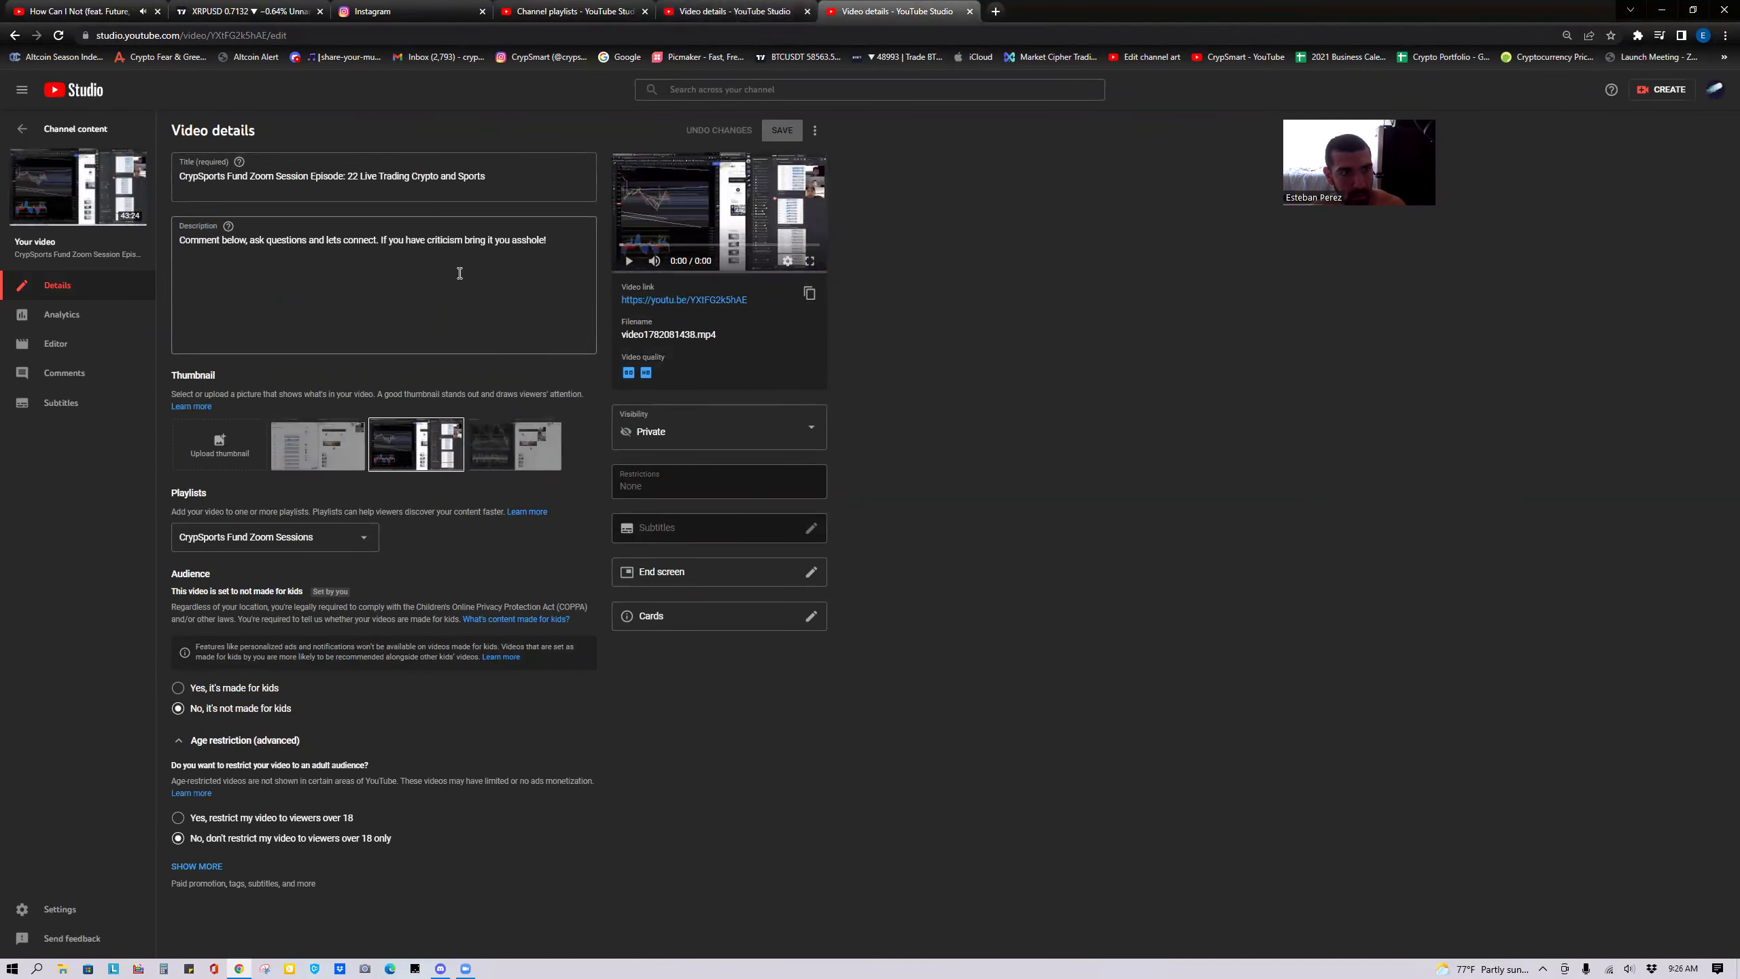
{"action": "key", "text": "Return"}
{"action": "type", "text": "✅ Subscribe To My Channel YouTube Now! ✅ Subscribe To My Business Partner's Channel: JohnnyTrades & SportsXCapital ✅ Follow Me Now! ✅ Instagram: @epzthree3 @crypsmartnews @crypsmart ✅ TikTok: @epzthree ✅ Facebook: https://www.facebook.com/esteban.pere... ✅ Subscribe to my discord https://discord.gg/UbuhjehpQc"}
{"action": "left_click_drag", "start_coordinate": [418, 356], "coordinate": [176, 242]}
{"action": "key", "text": "ctrl+c"}
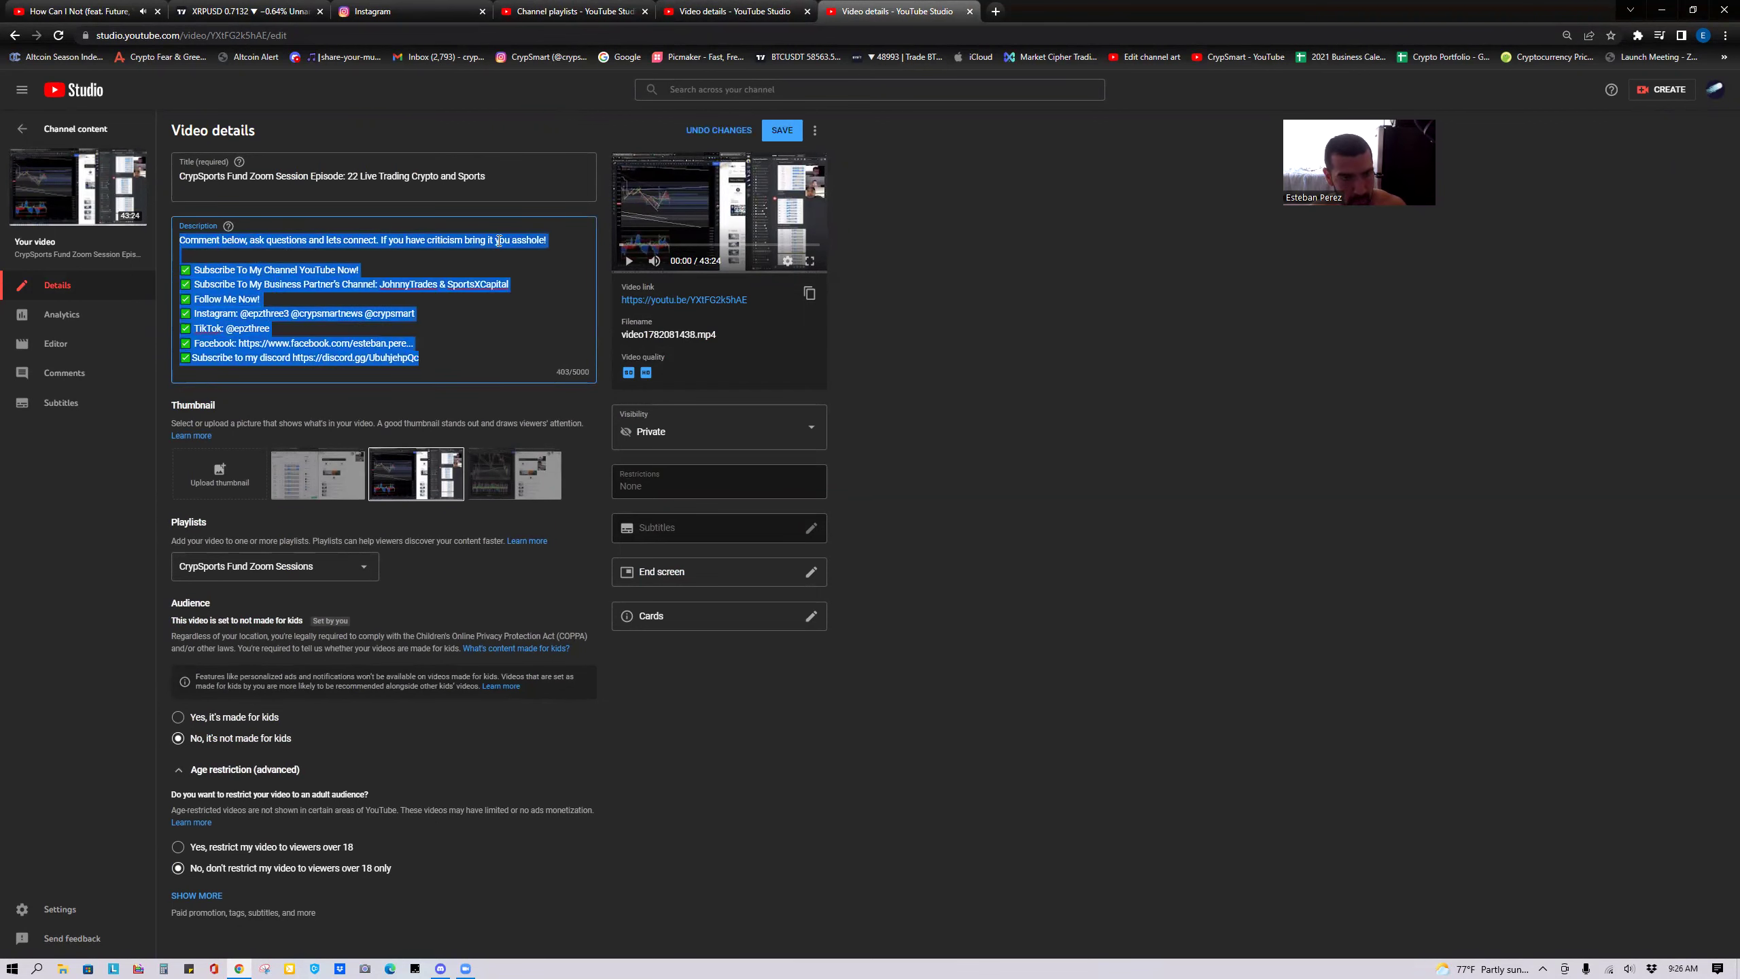
{"action": "left_click", "coordinate": [776, 134]}
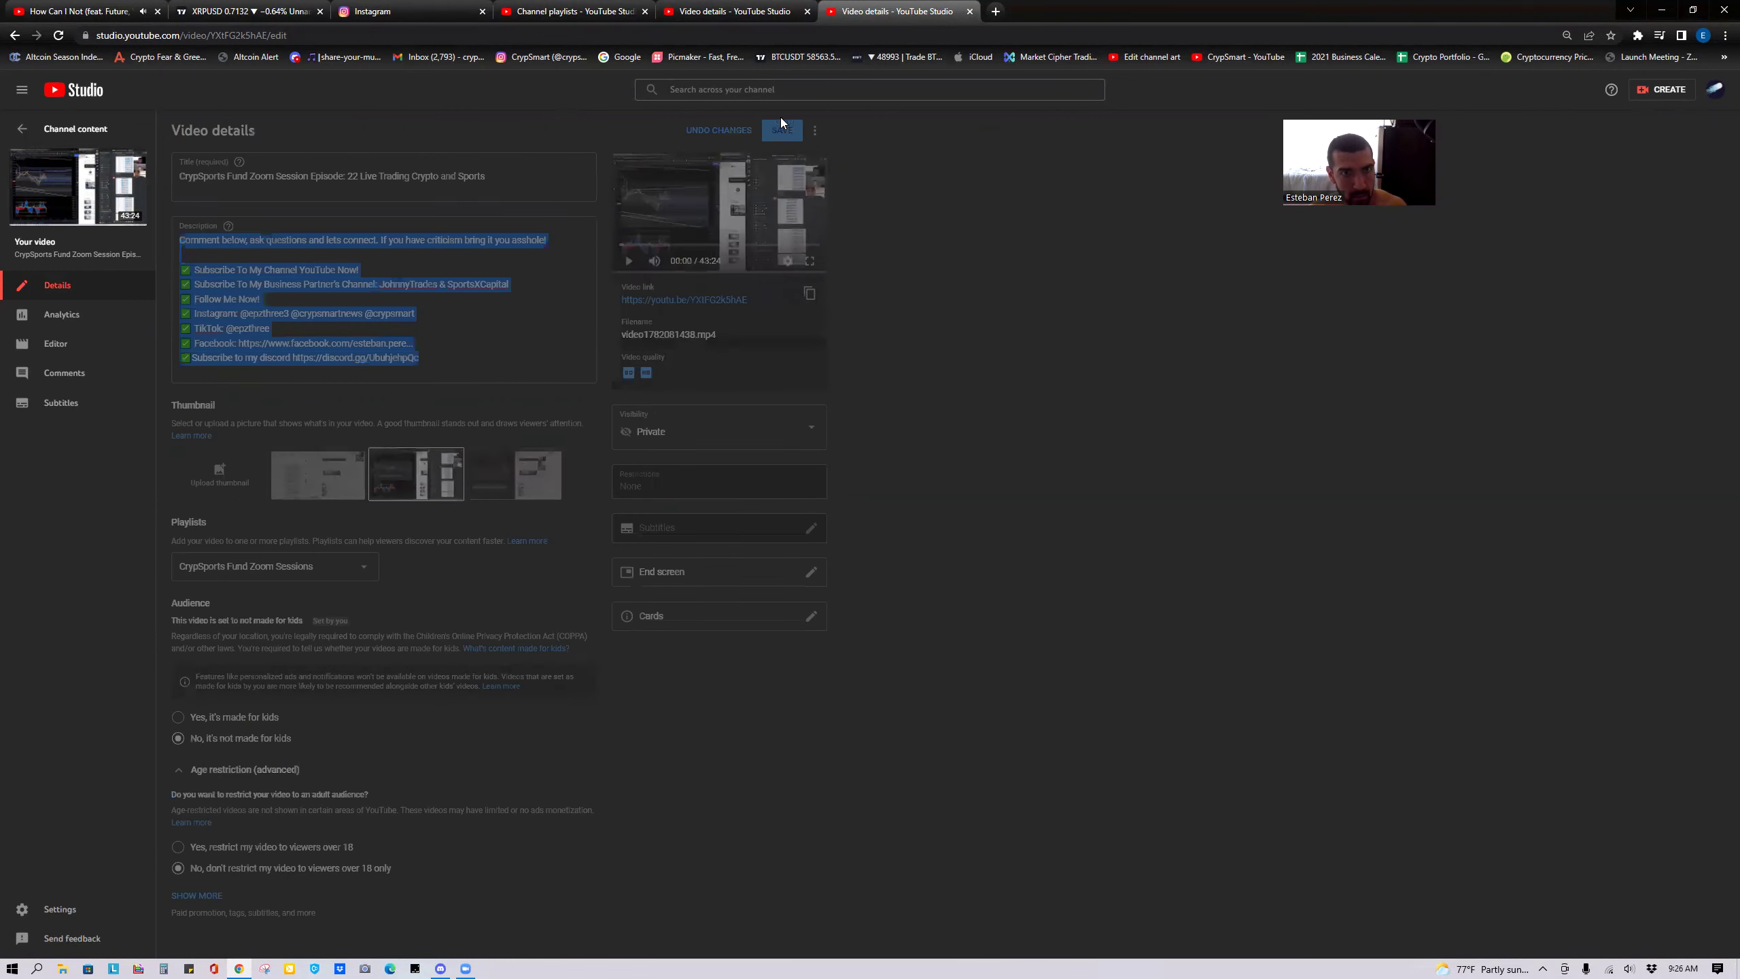
{"action": "left_click", "coordinate": [708, 15]}
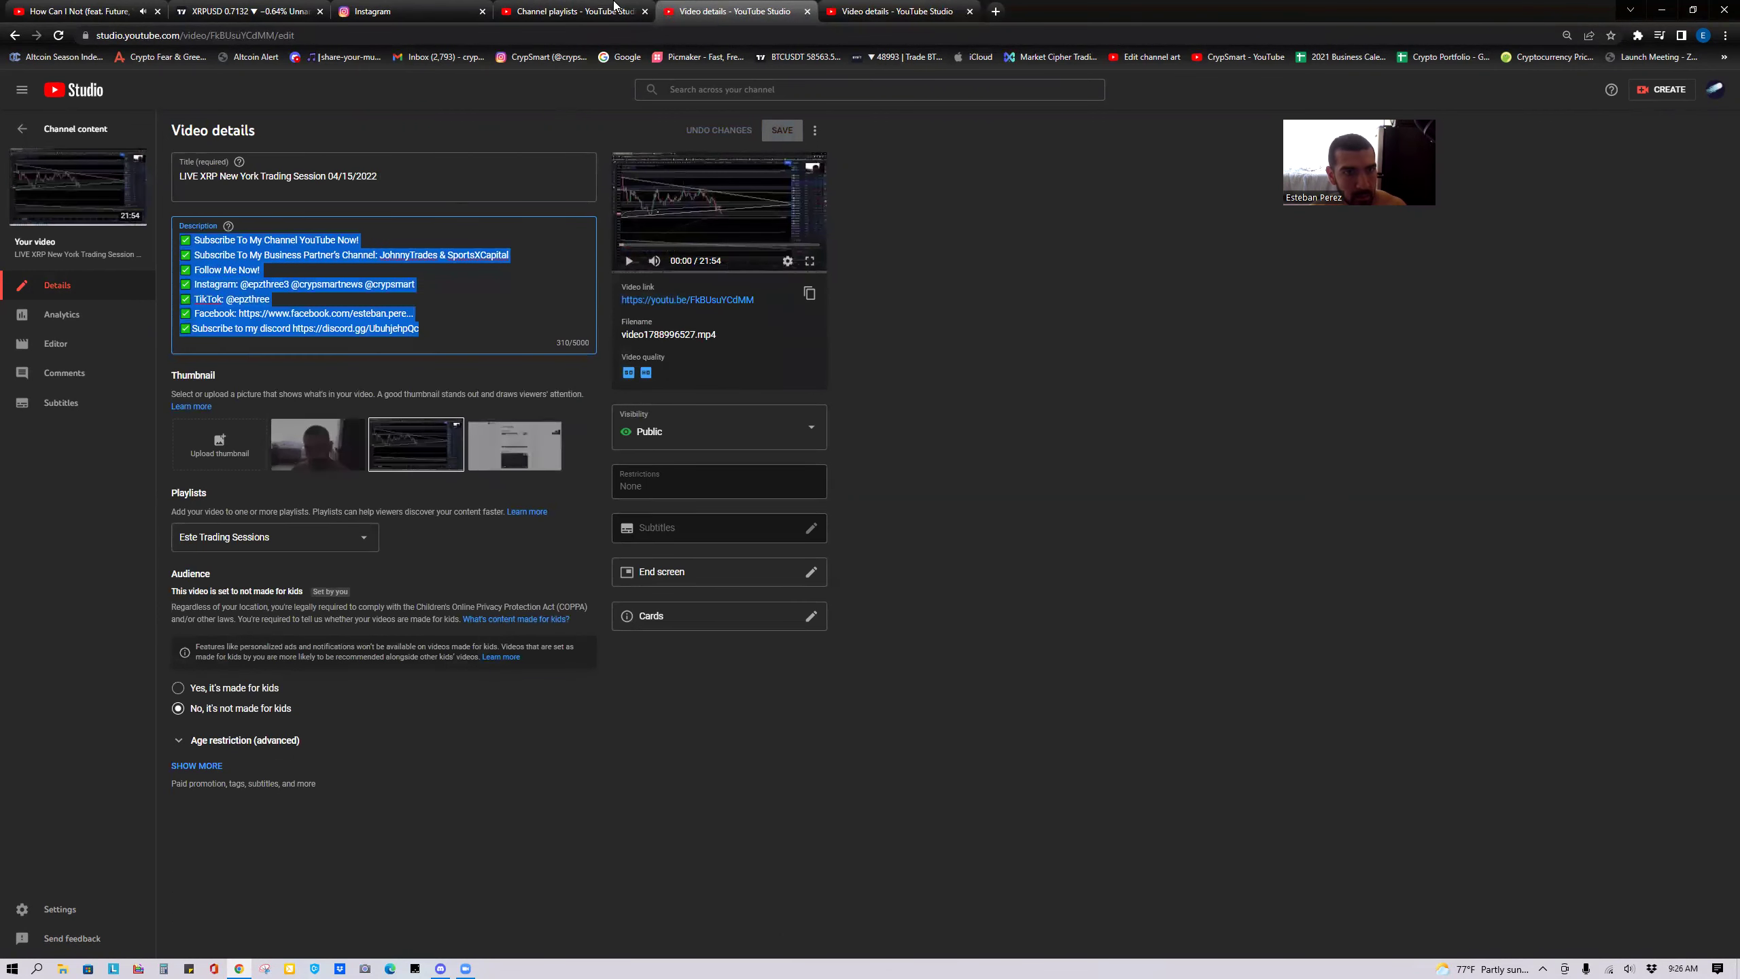
Replace the 04/15/2022 video's description with the full comment-and-links text and save it.
{"action": "left_click", "coordinate": [615, 8]}
{"action": "left_click", "coordinate": [795, 15]}
{"action": "key", "text": "ctrl+v"}
{"action": "left_click", "coordinate": [782, 130]}
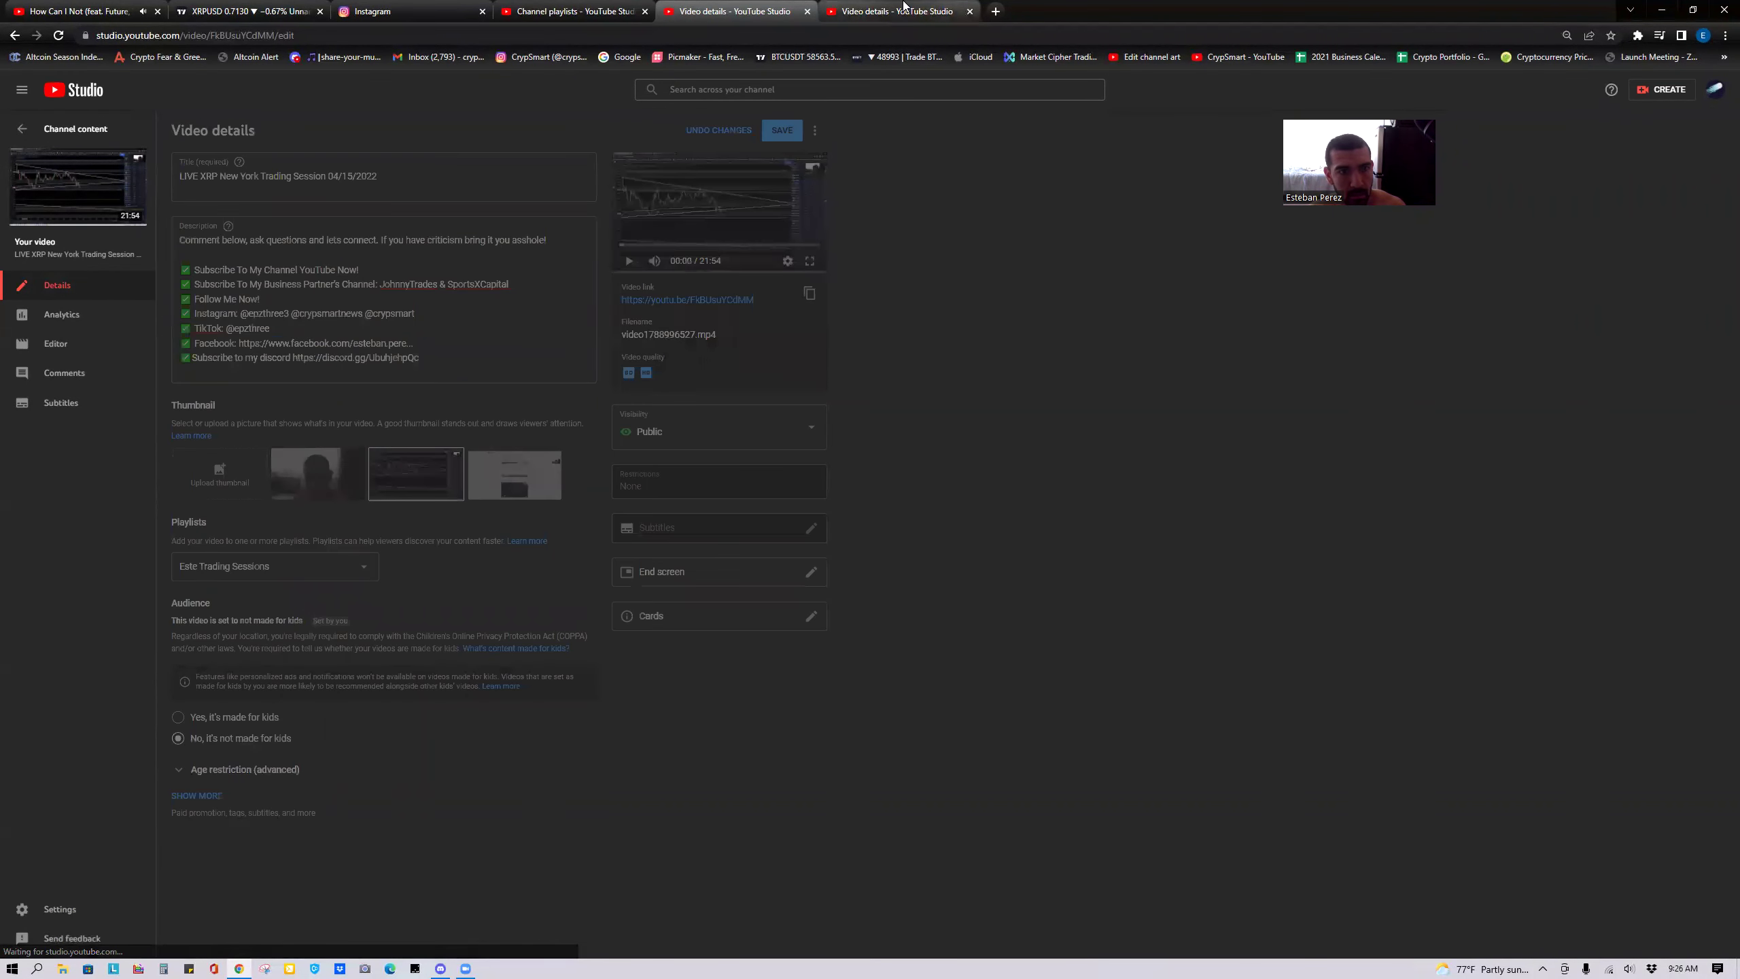
Close the 04/15/2022 video's details and return to the Channel content list.
{"action": "middle_click", "coordinate": [833, 19]}
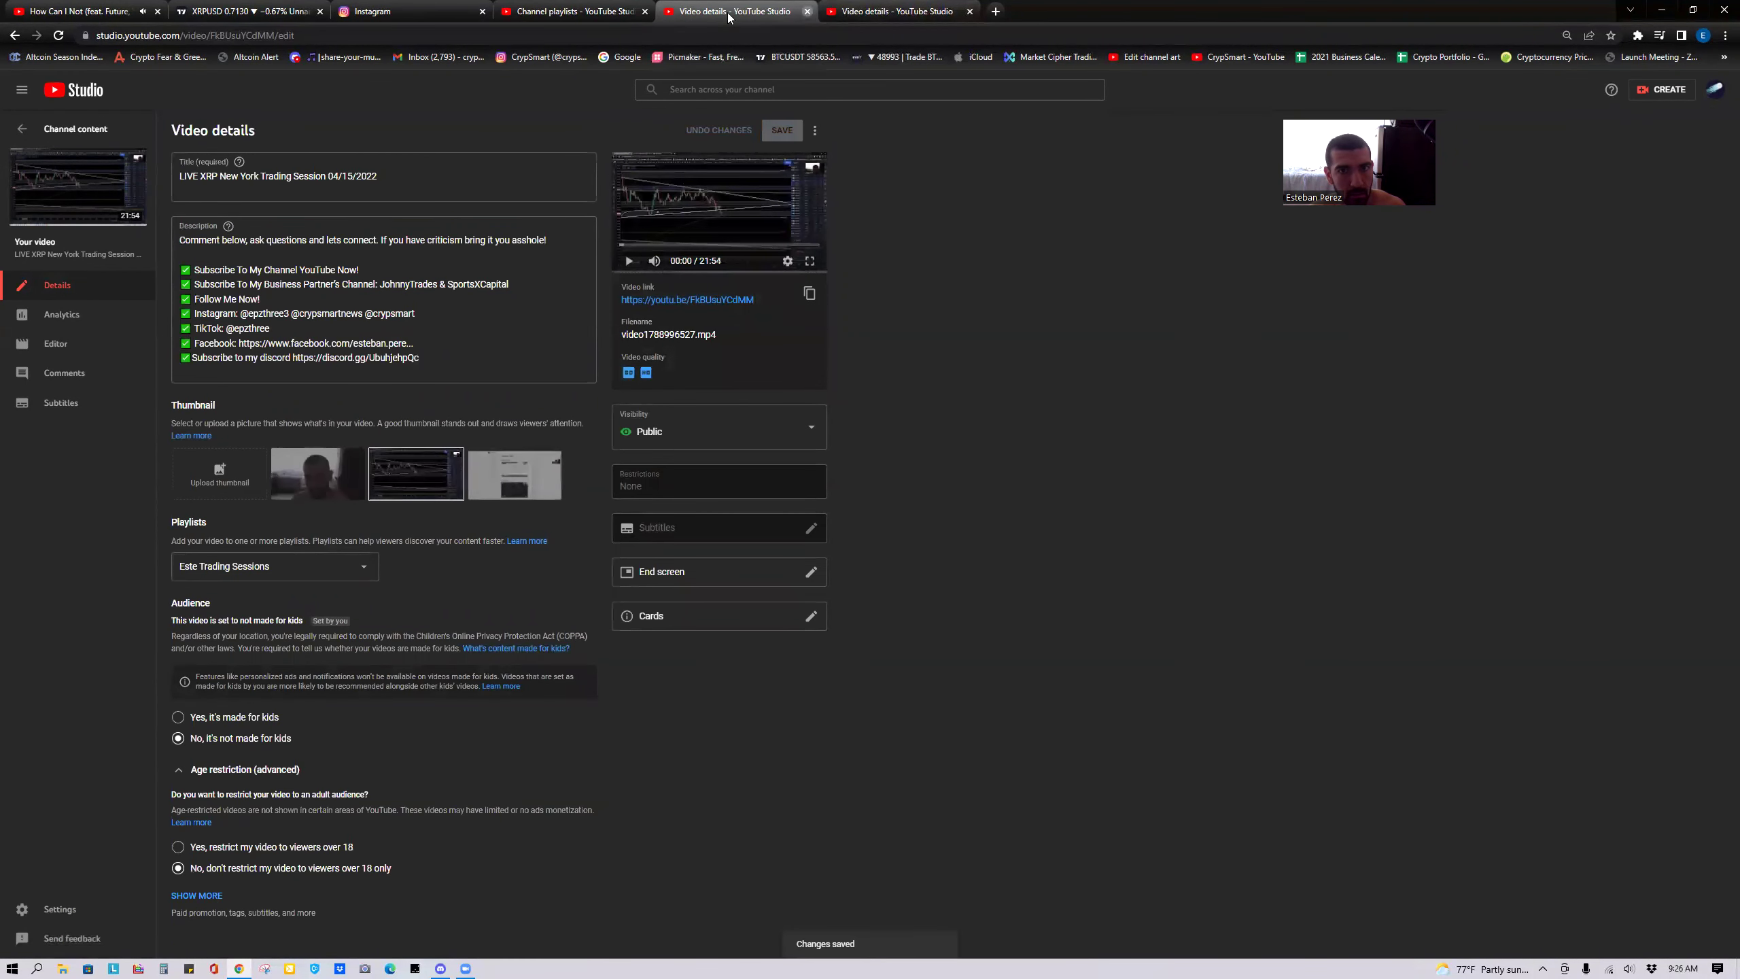
{"action": "left_click", "coordinate": [26, 132]}
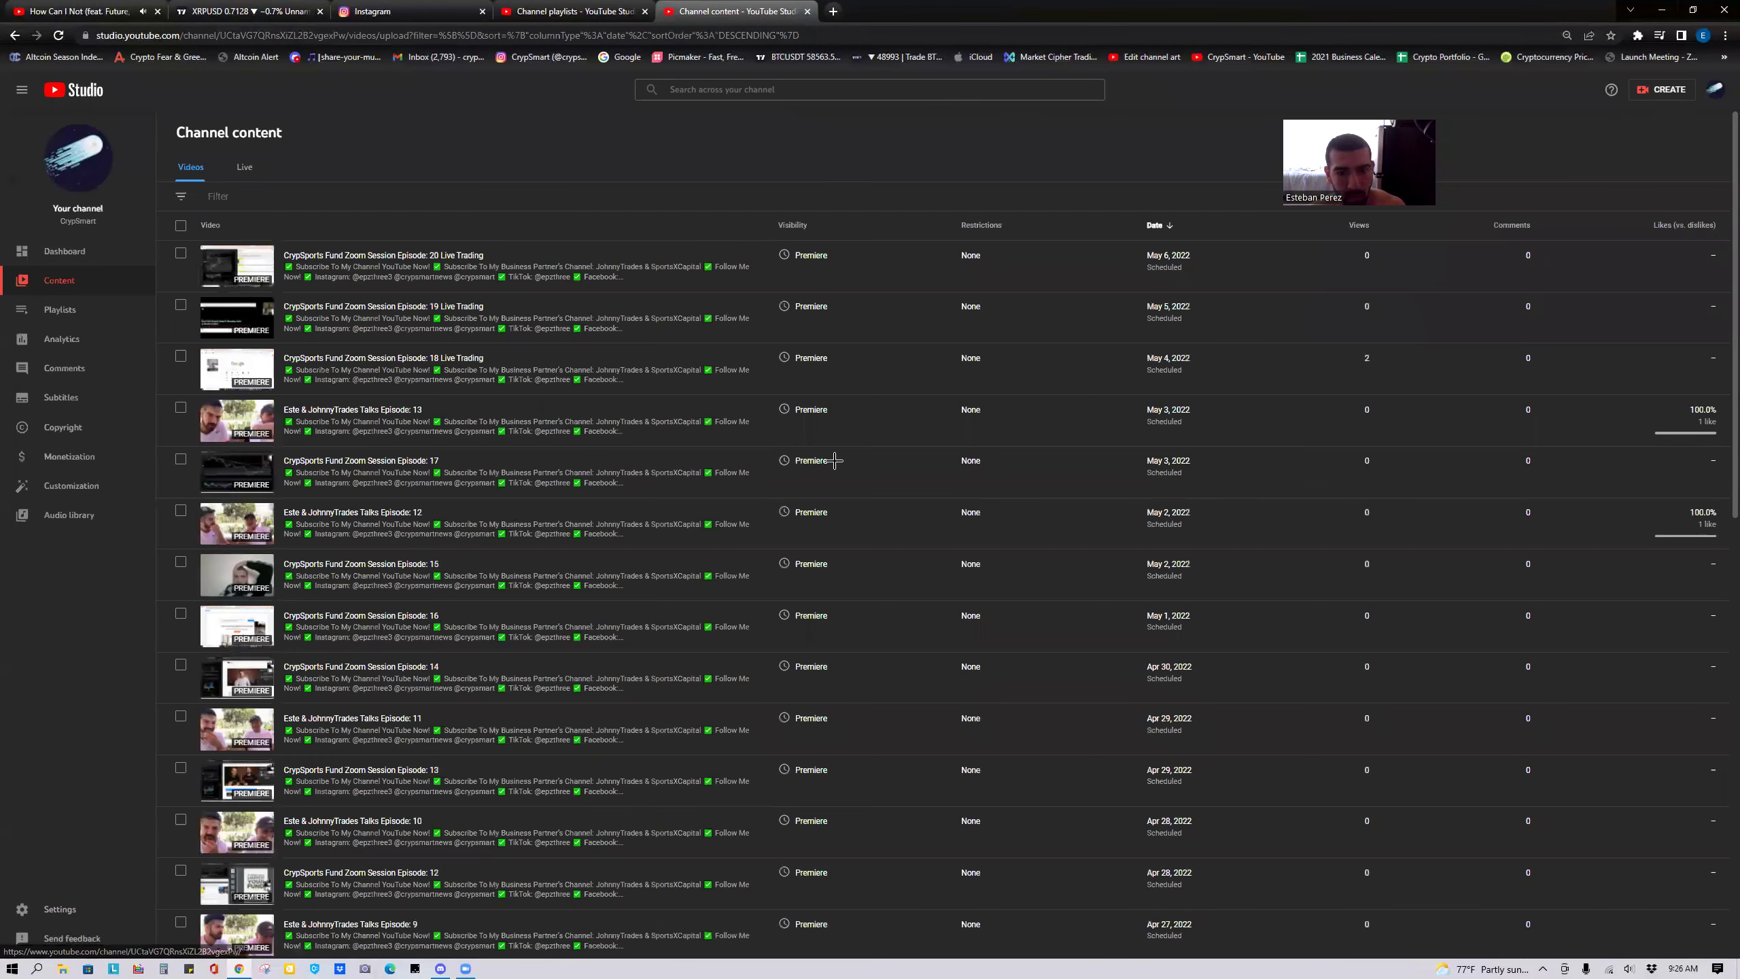
{"action": "key", "text": "ctrl+2"}
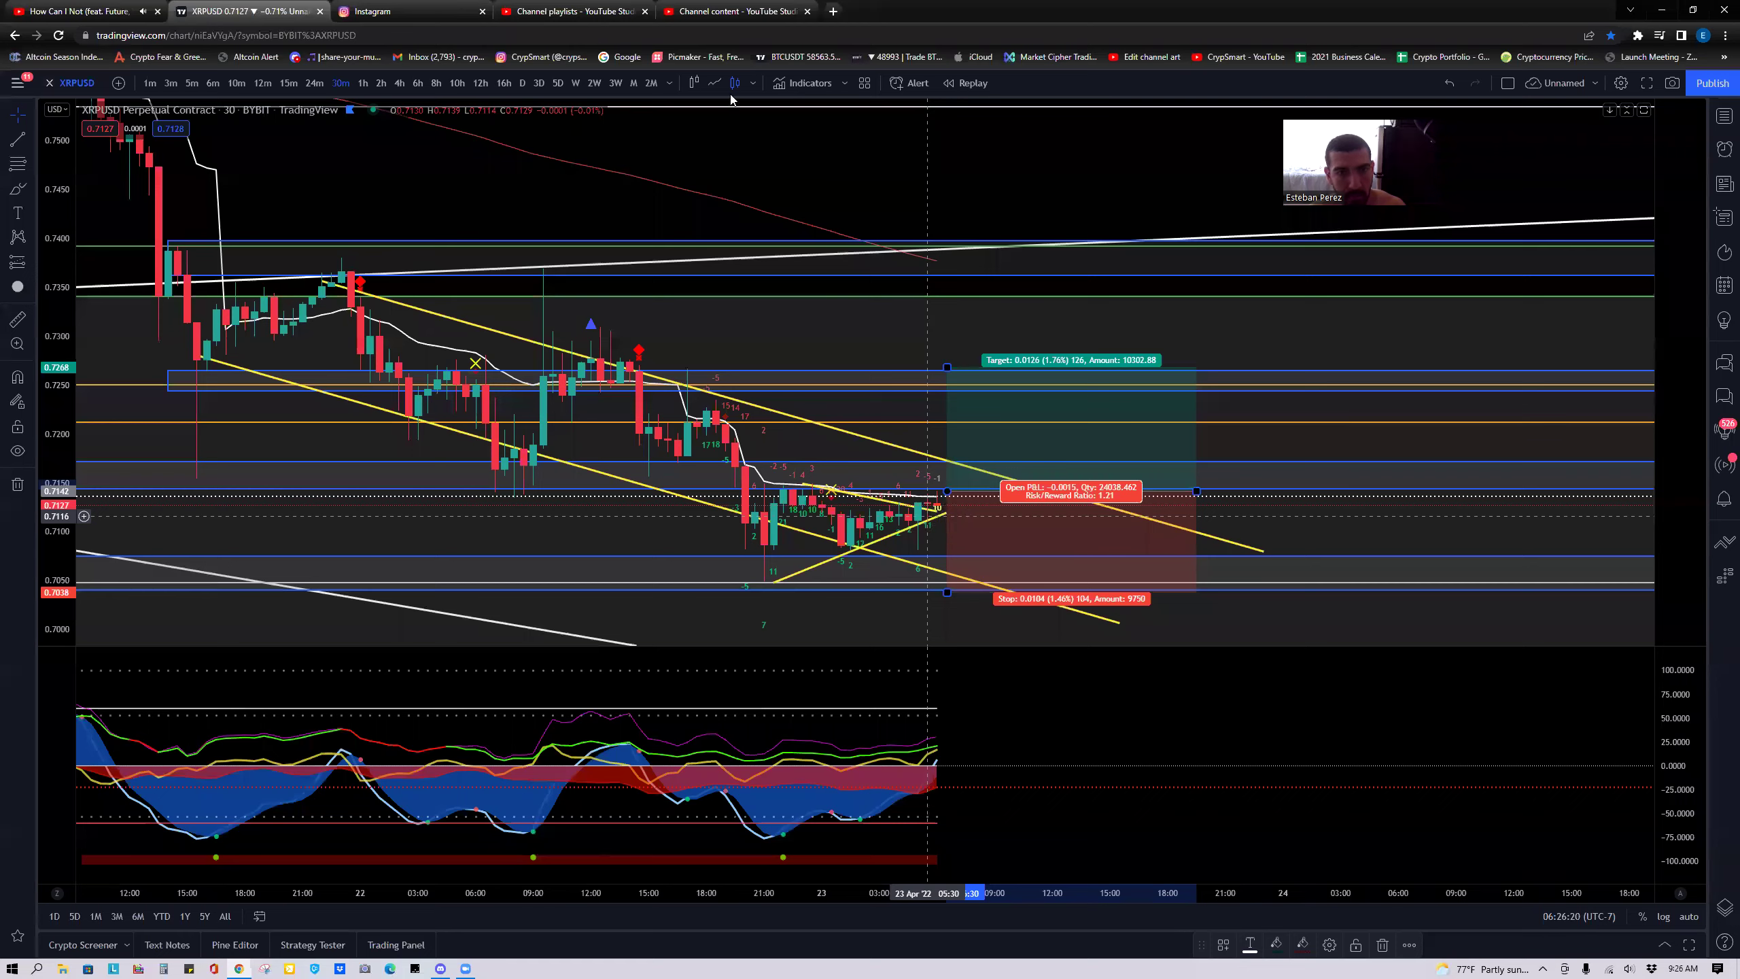
{"action": "left_click", "coordinate": [723, 12]}
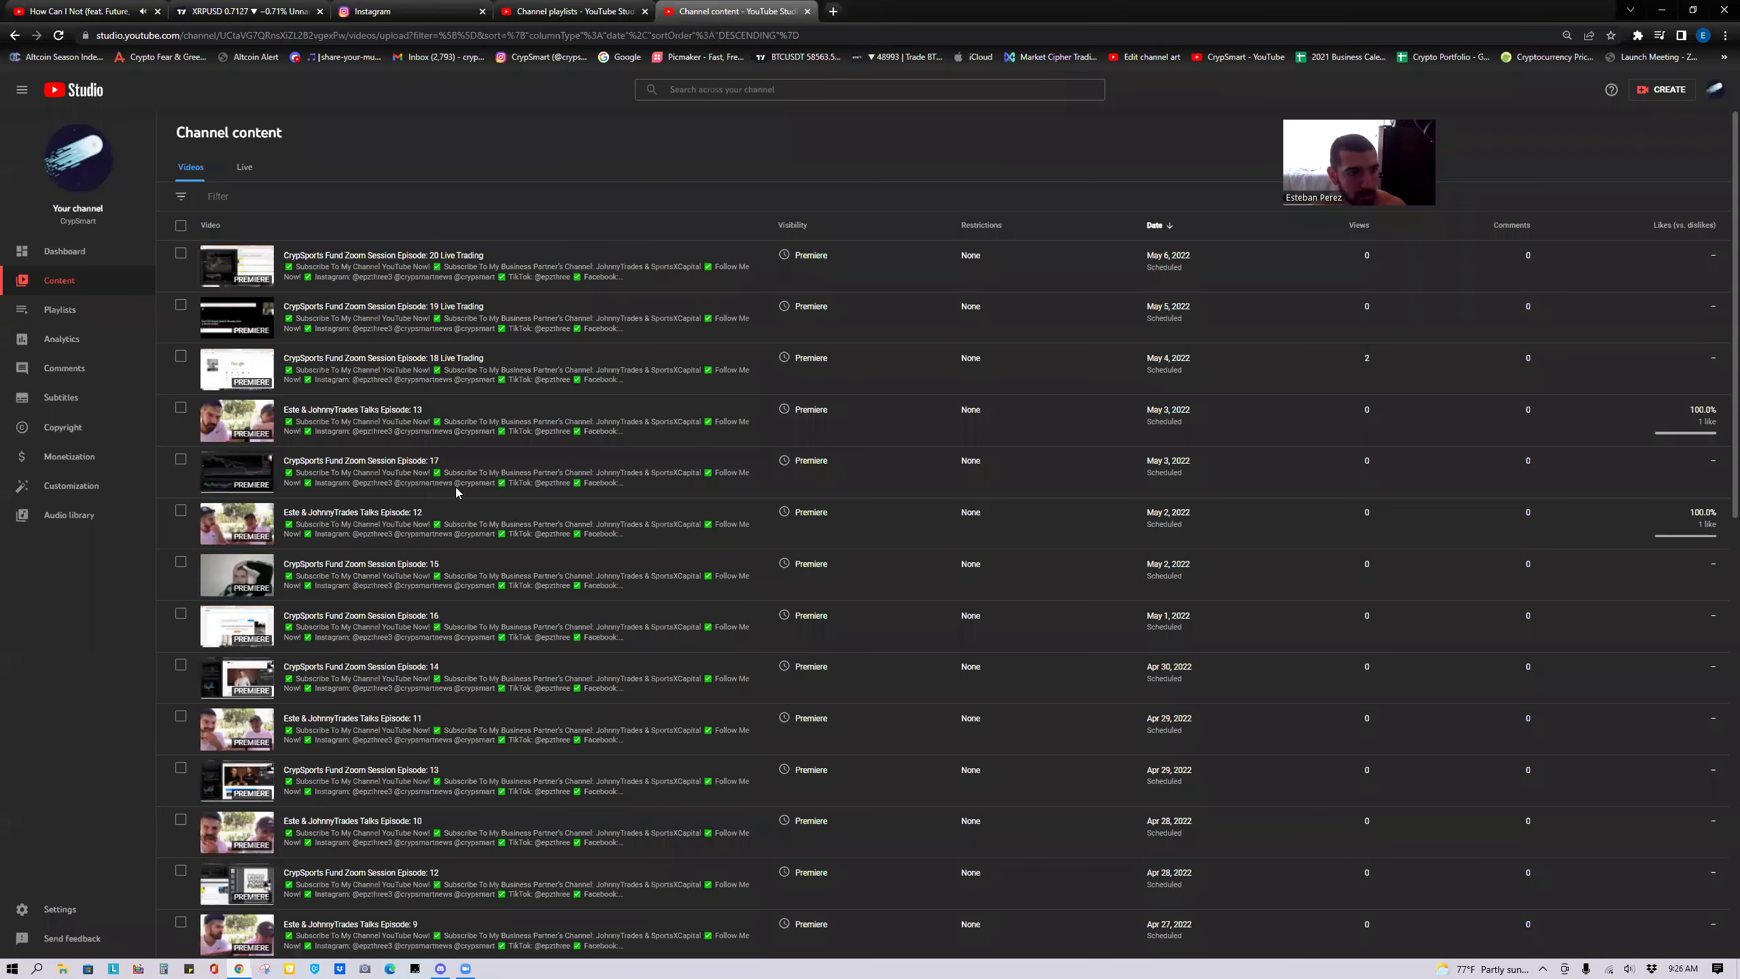
Paste the comment-and-links description into Episode 23's empty description and save it.
{"action": "scroll", "coordinate": [461, 492], "scroll_direction": "down", "scroll_amount": 6}
{"action": "scroll", "coordinate": [574, 784], "scroll_direction": "down", "scroll_amount": 7}
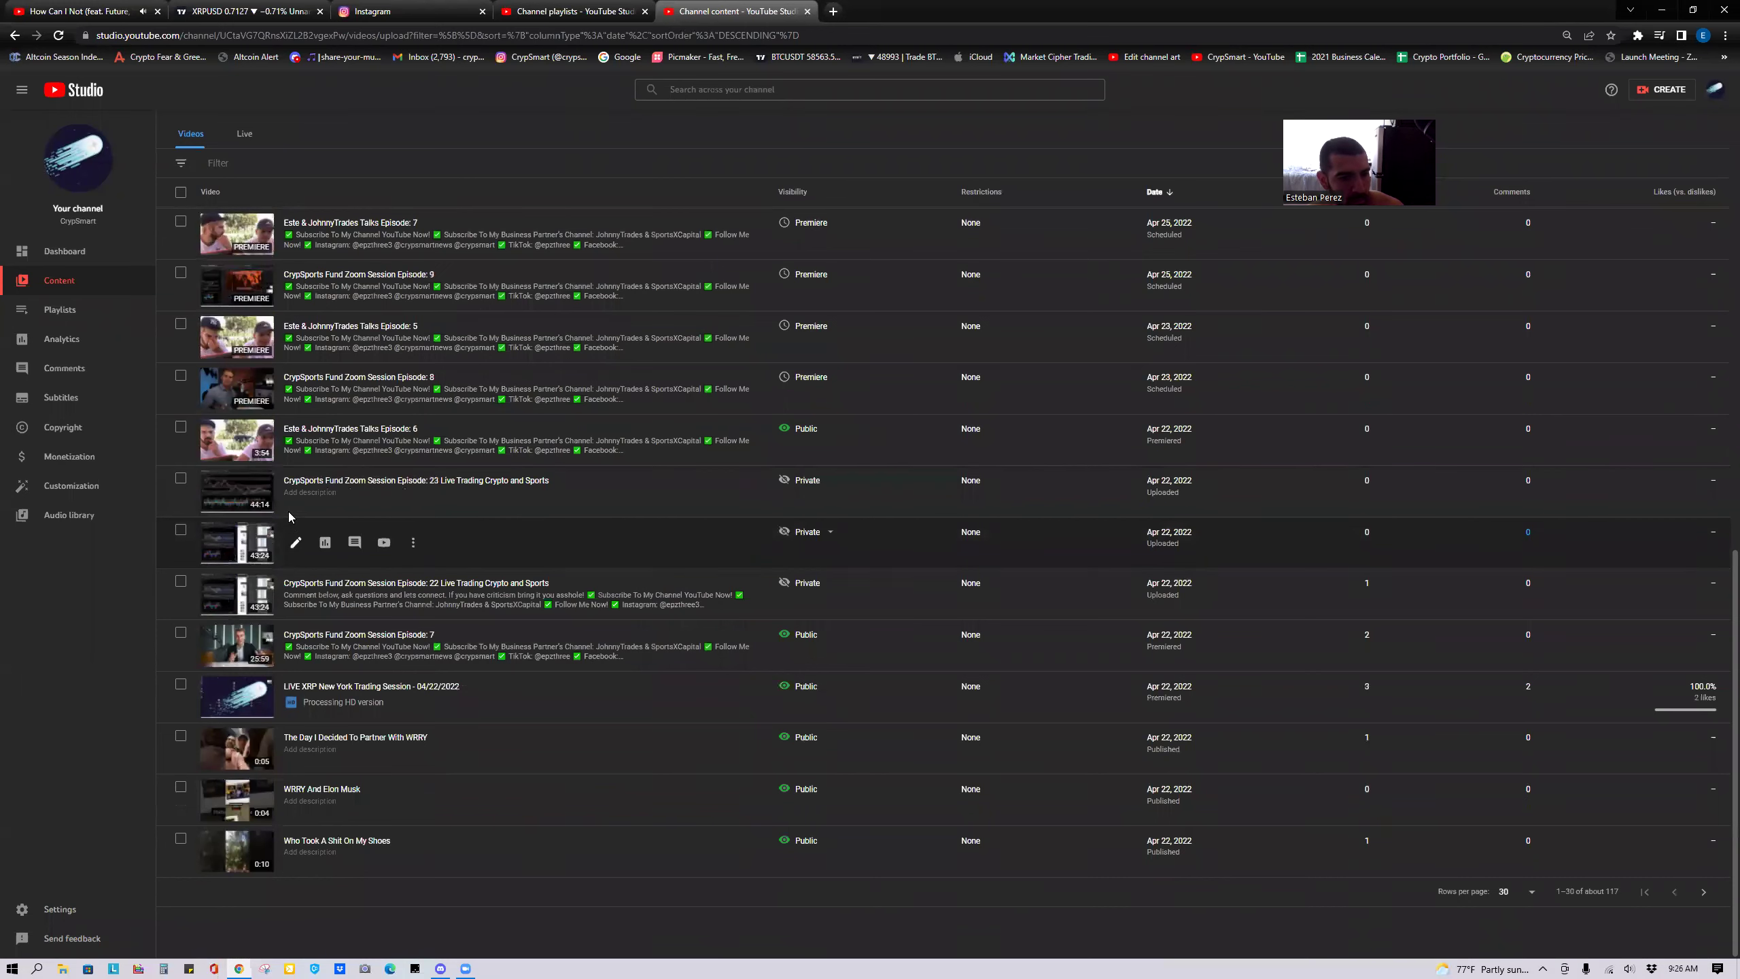
{"action": "left_click", "coordinate": [293, 494]}
{"action": "left_click", "coordinate": [326, 291]}
{"action": "type", "text": "v"}
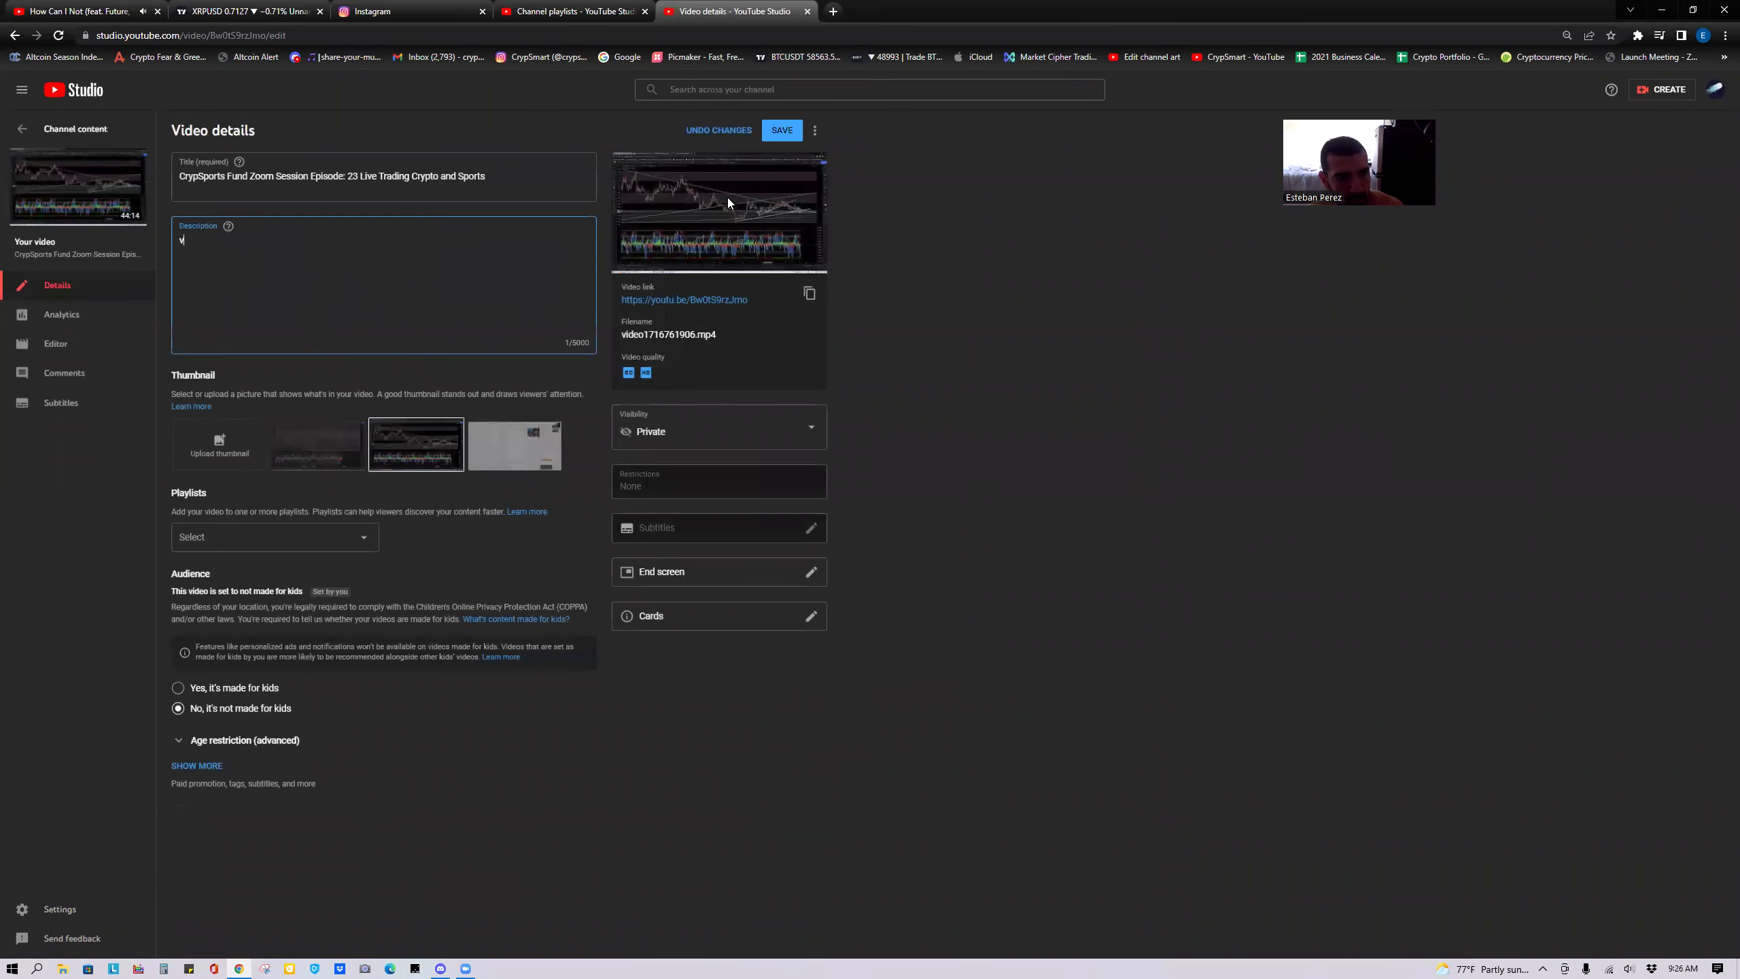
{"action": "key", "text": "BackSpace"}
{"action": "key", "text": "ctrl+v"}
{"action": "left_click", "coordinate": [784, 130]}
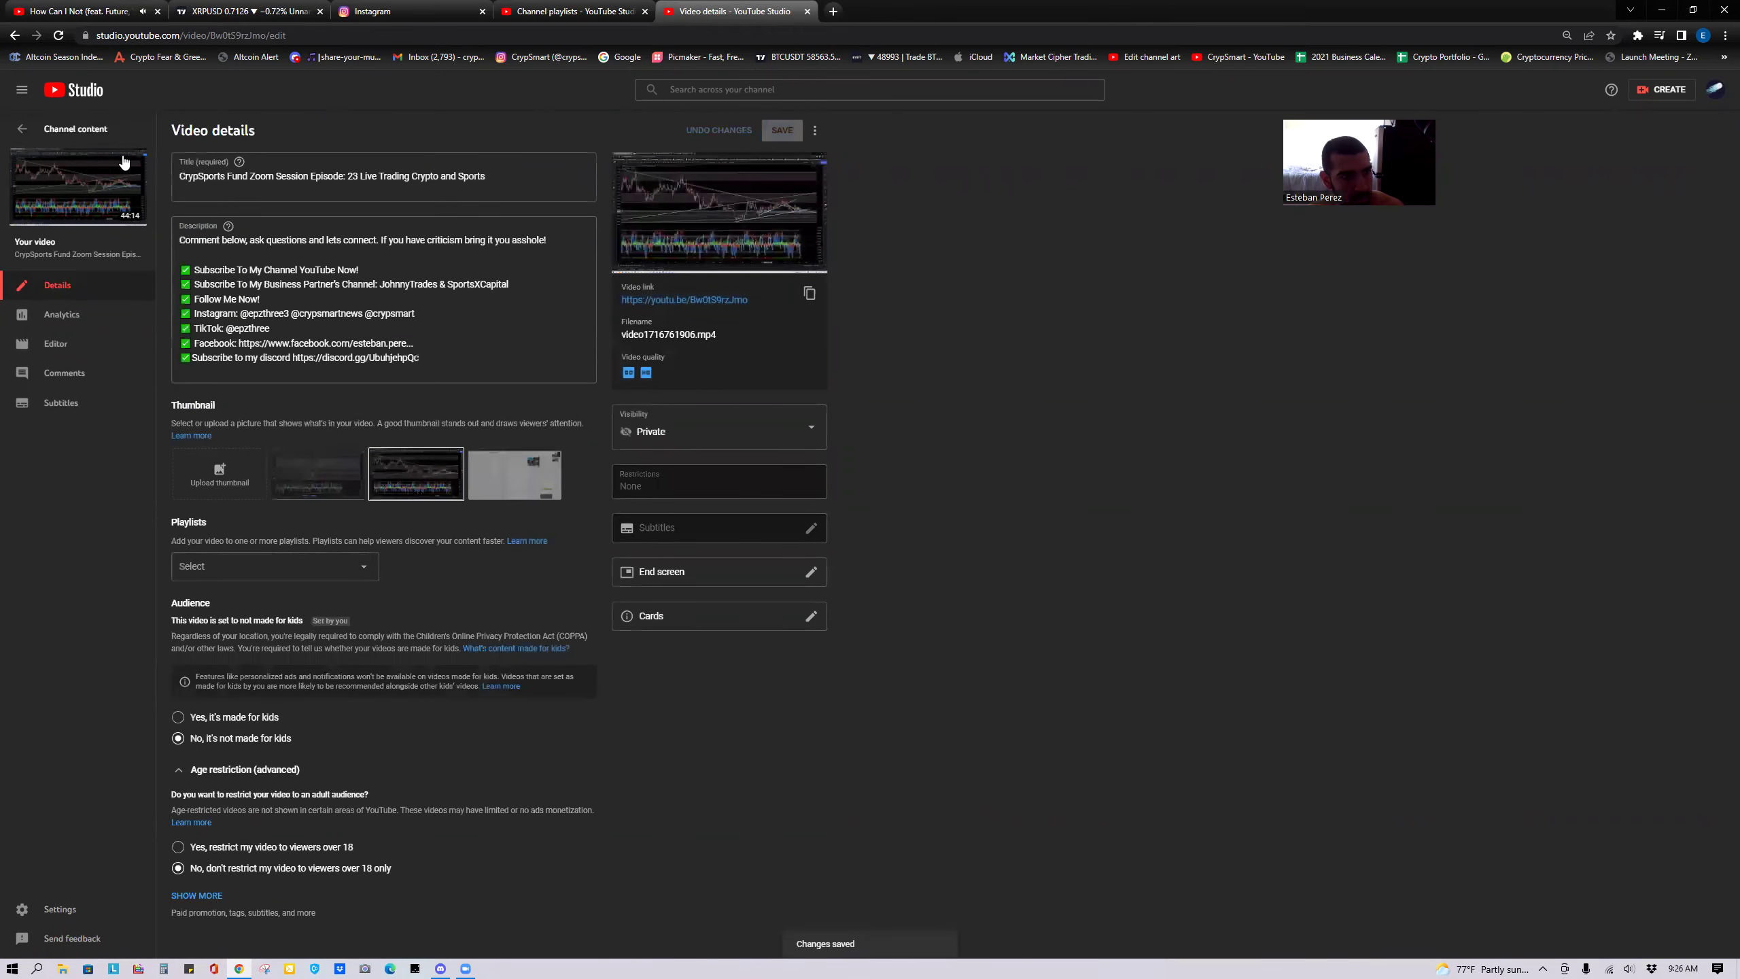
{"action": "left_click", "coordinate": [21, 129]}
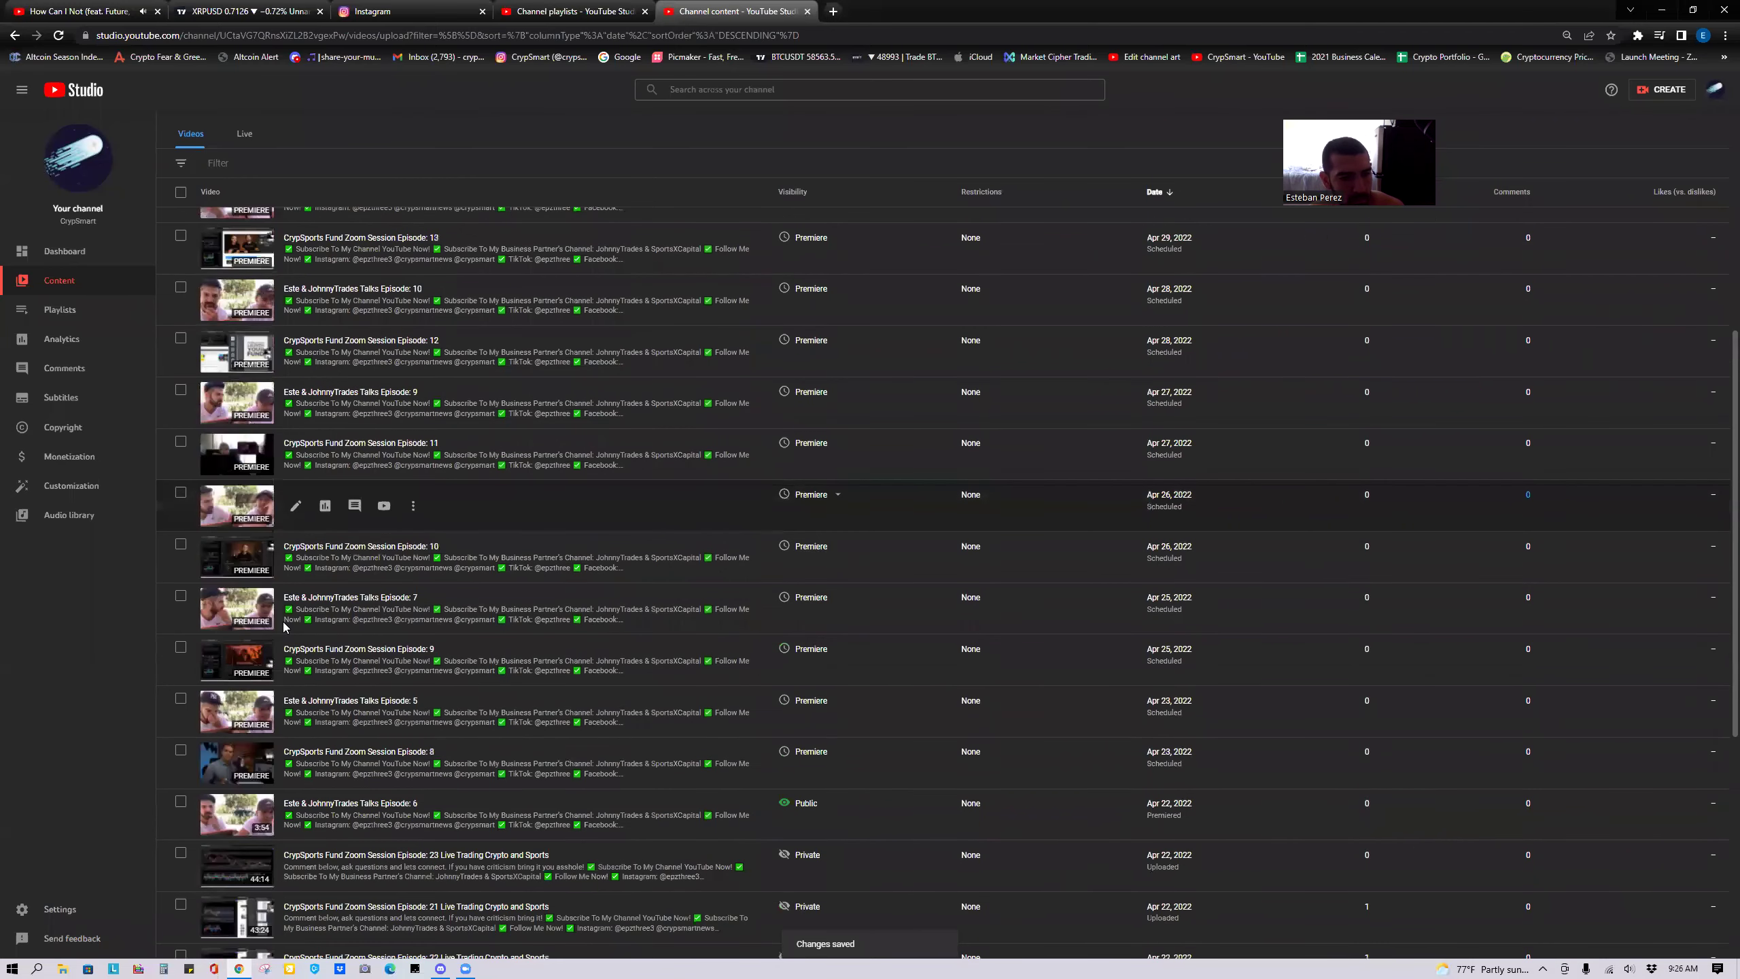
Scroll the content list to Episode 21 and open its visibility options.
{"action": "scroll", "coordinate": [286, 626], "scroll_direction": "down", "scroll_amount": 1}
{"action": "scroll", "coordinate": [309, 637], "scroll_direction": "down", "scroll_amount": 3}
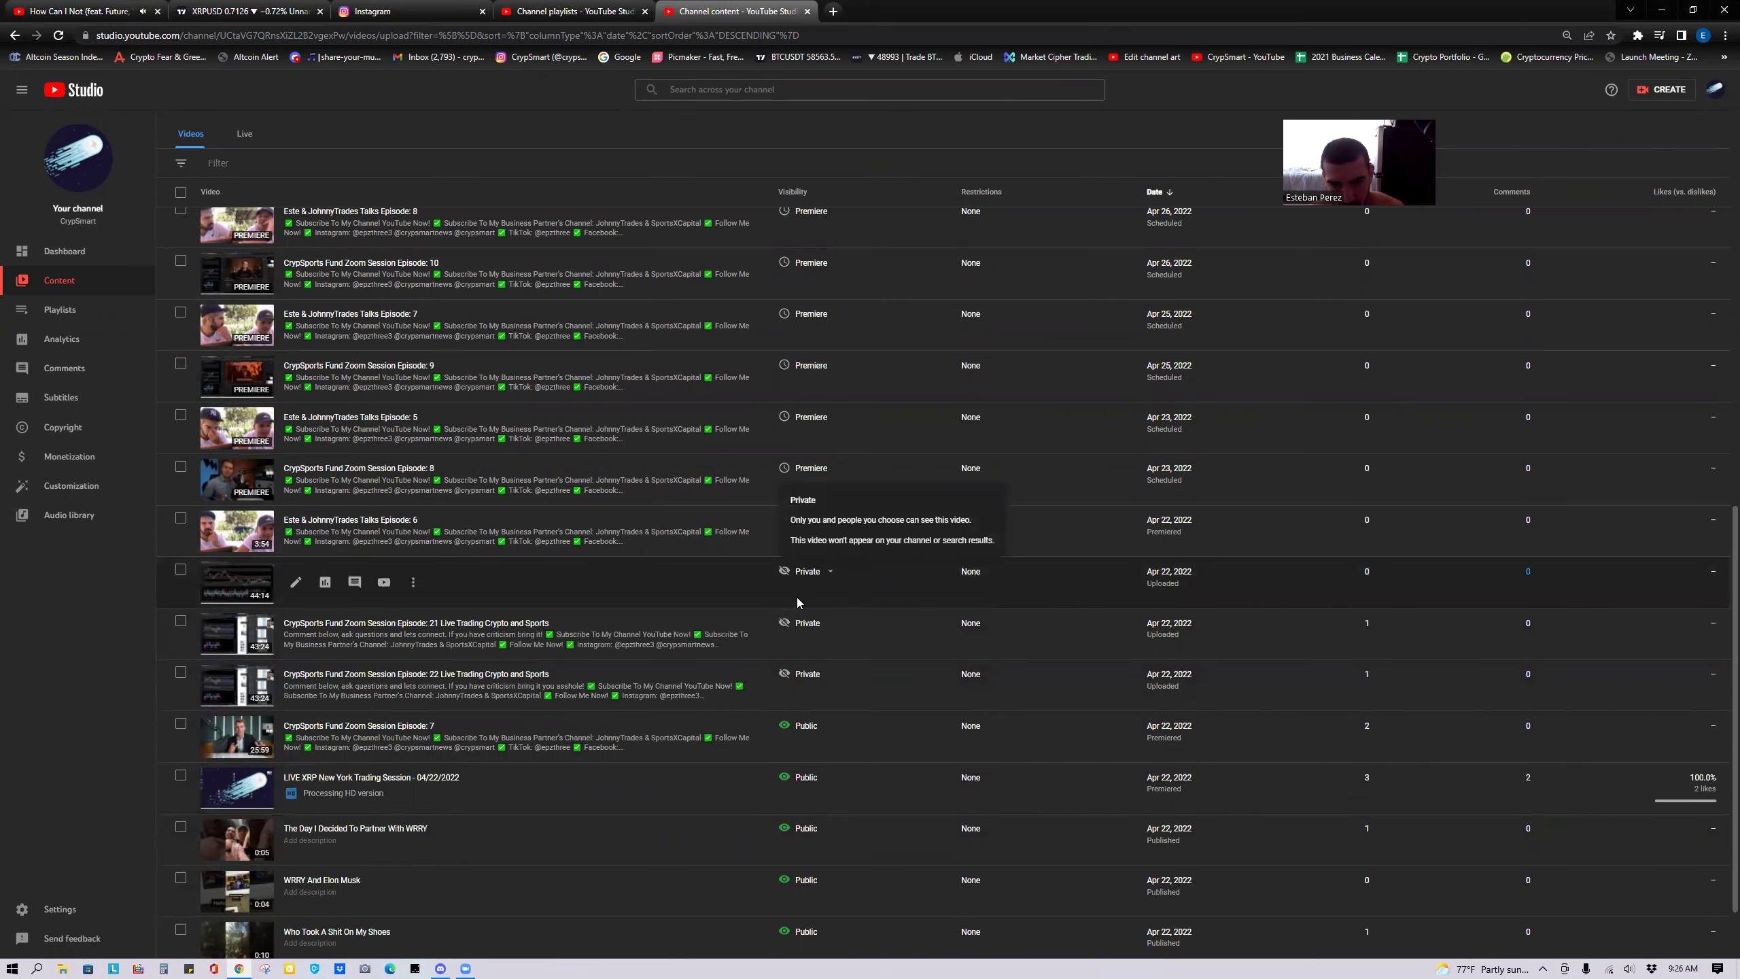
{"action": "scroll", "coordinate": [883, 650], "scroll_direction": "up", "scroll_amount": 10}
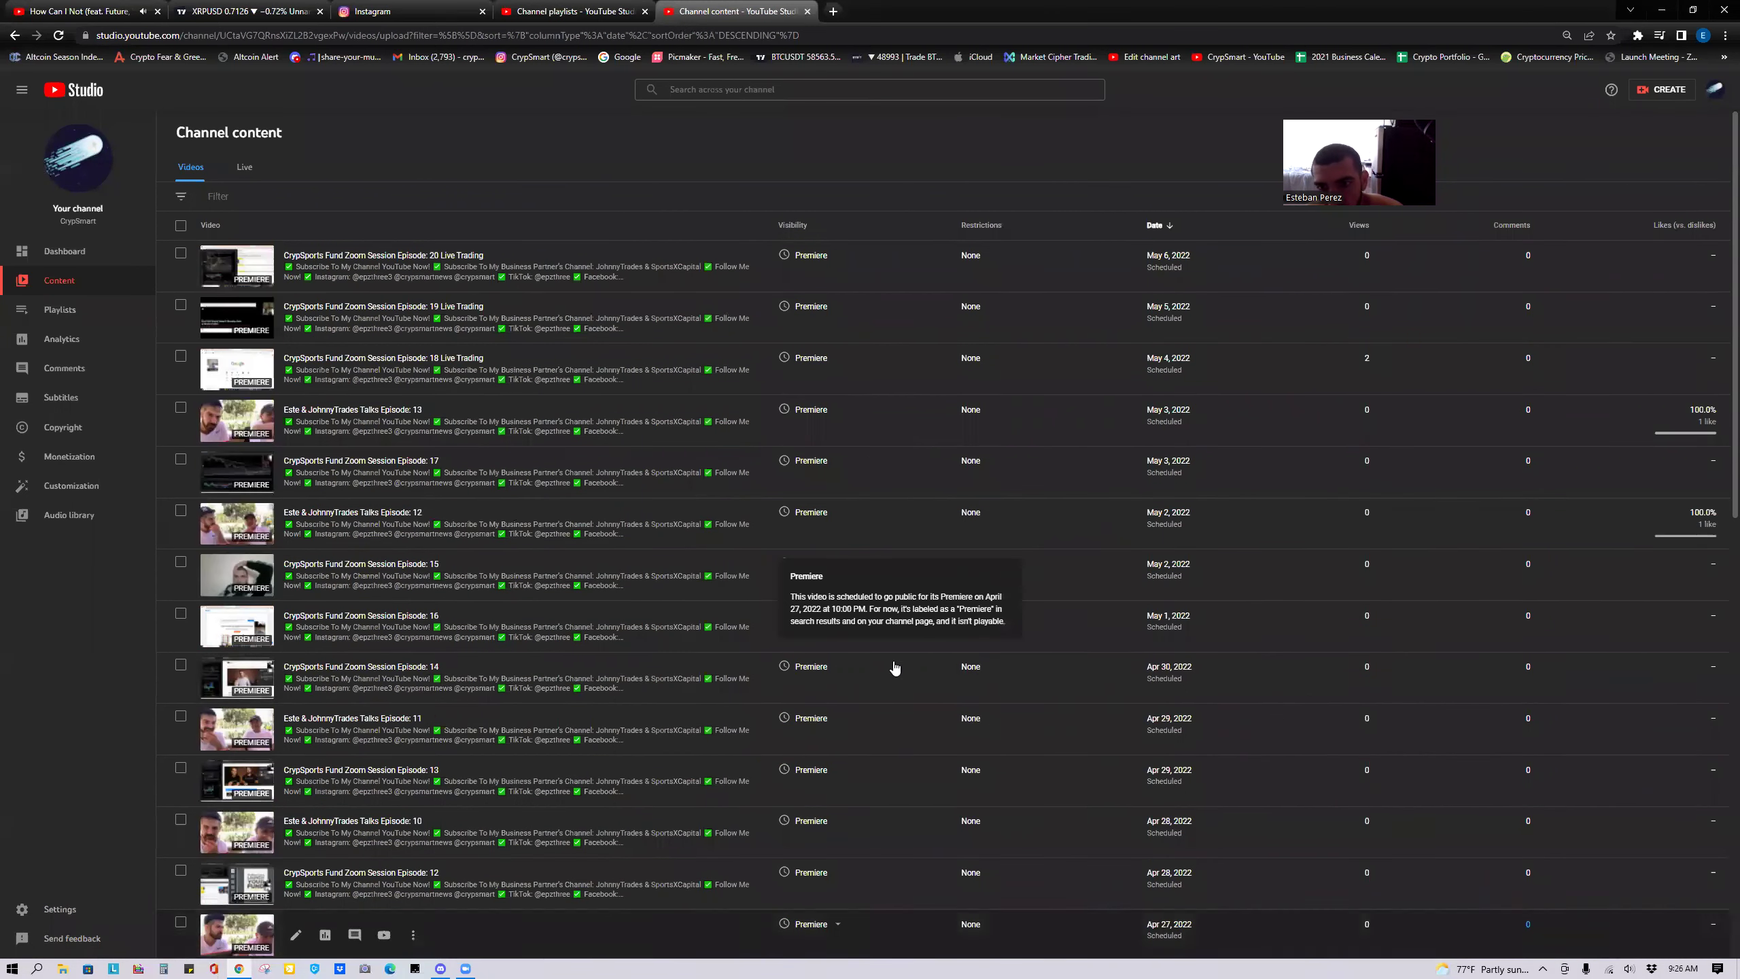
{"action": "scroll", "coordinate": [890, 668], "scroll_direction": "down", "scroll_amount": 8}
{"action": "scroll", "coordinate": [831, 735], "scroll_direction": "down", "scroll_amount": 5}
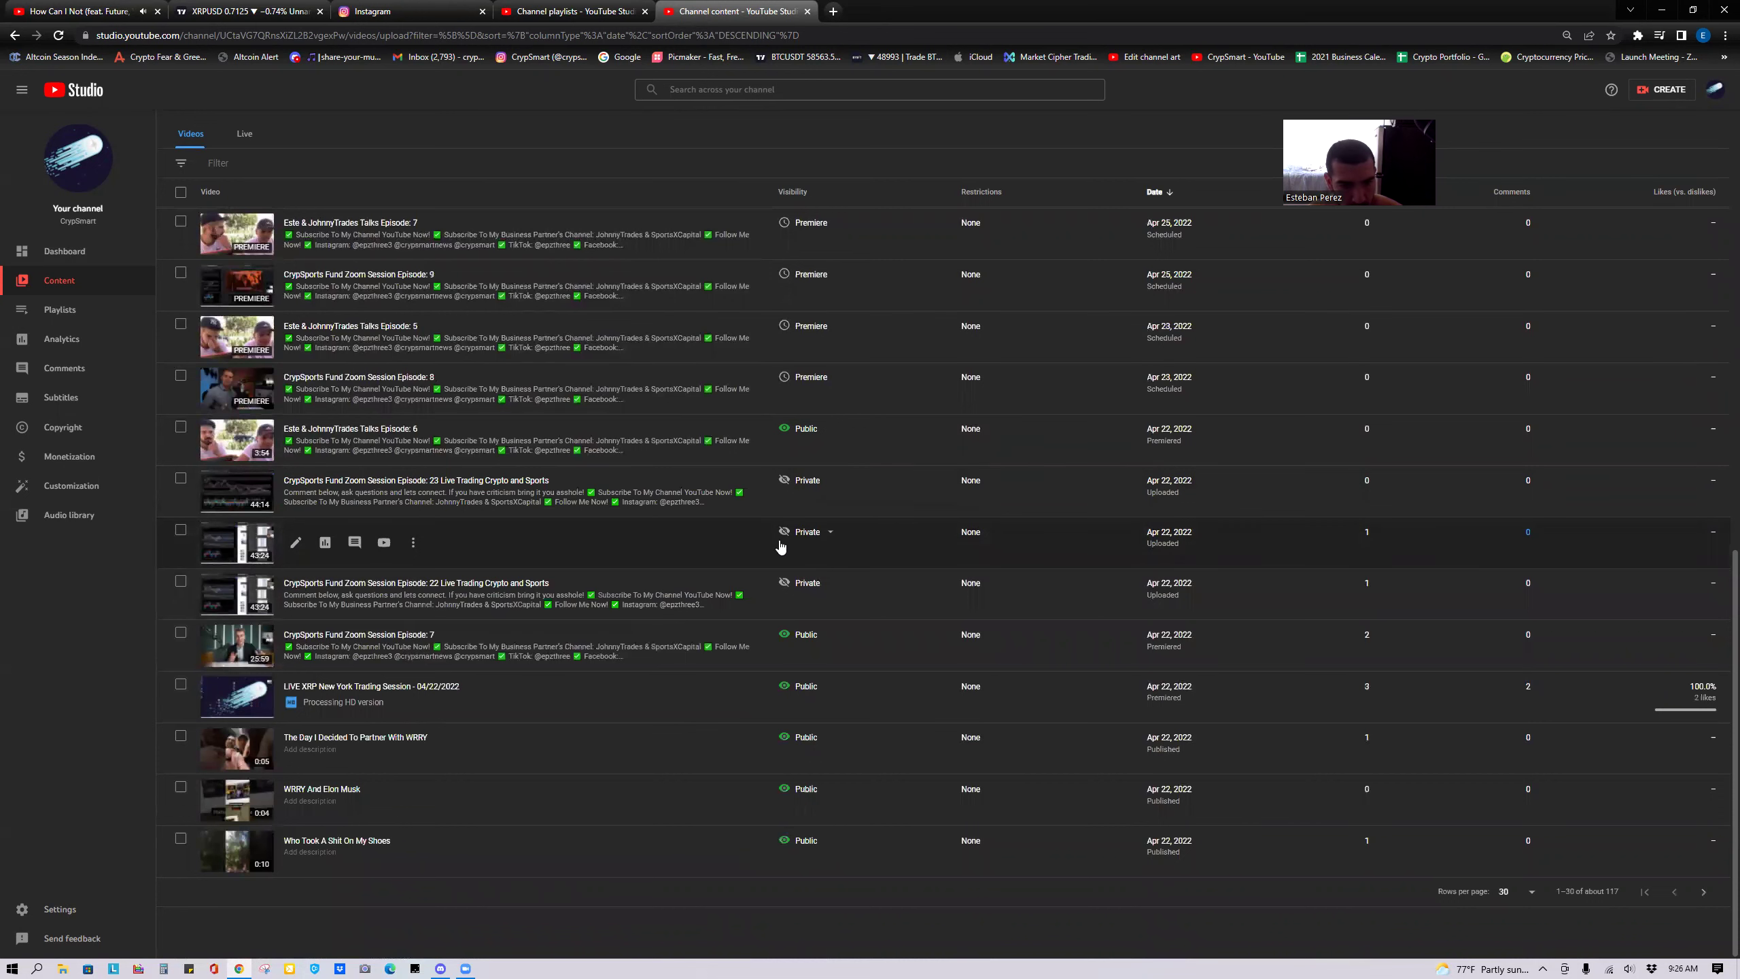
{"action": "left_click", "coordinate": [805, 535]}
Set Episode 21's visibility to Schedule for May 7, 2022 at 11:00 AM and confirm.
{"action": "left_click", "coordinate": [798, 707]}
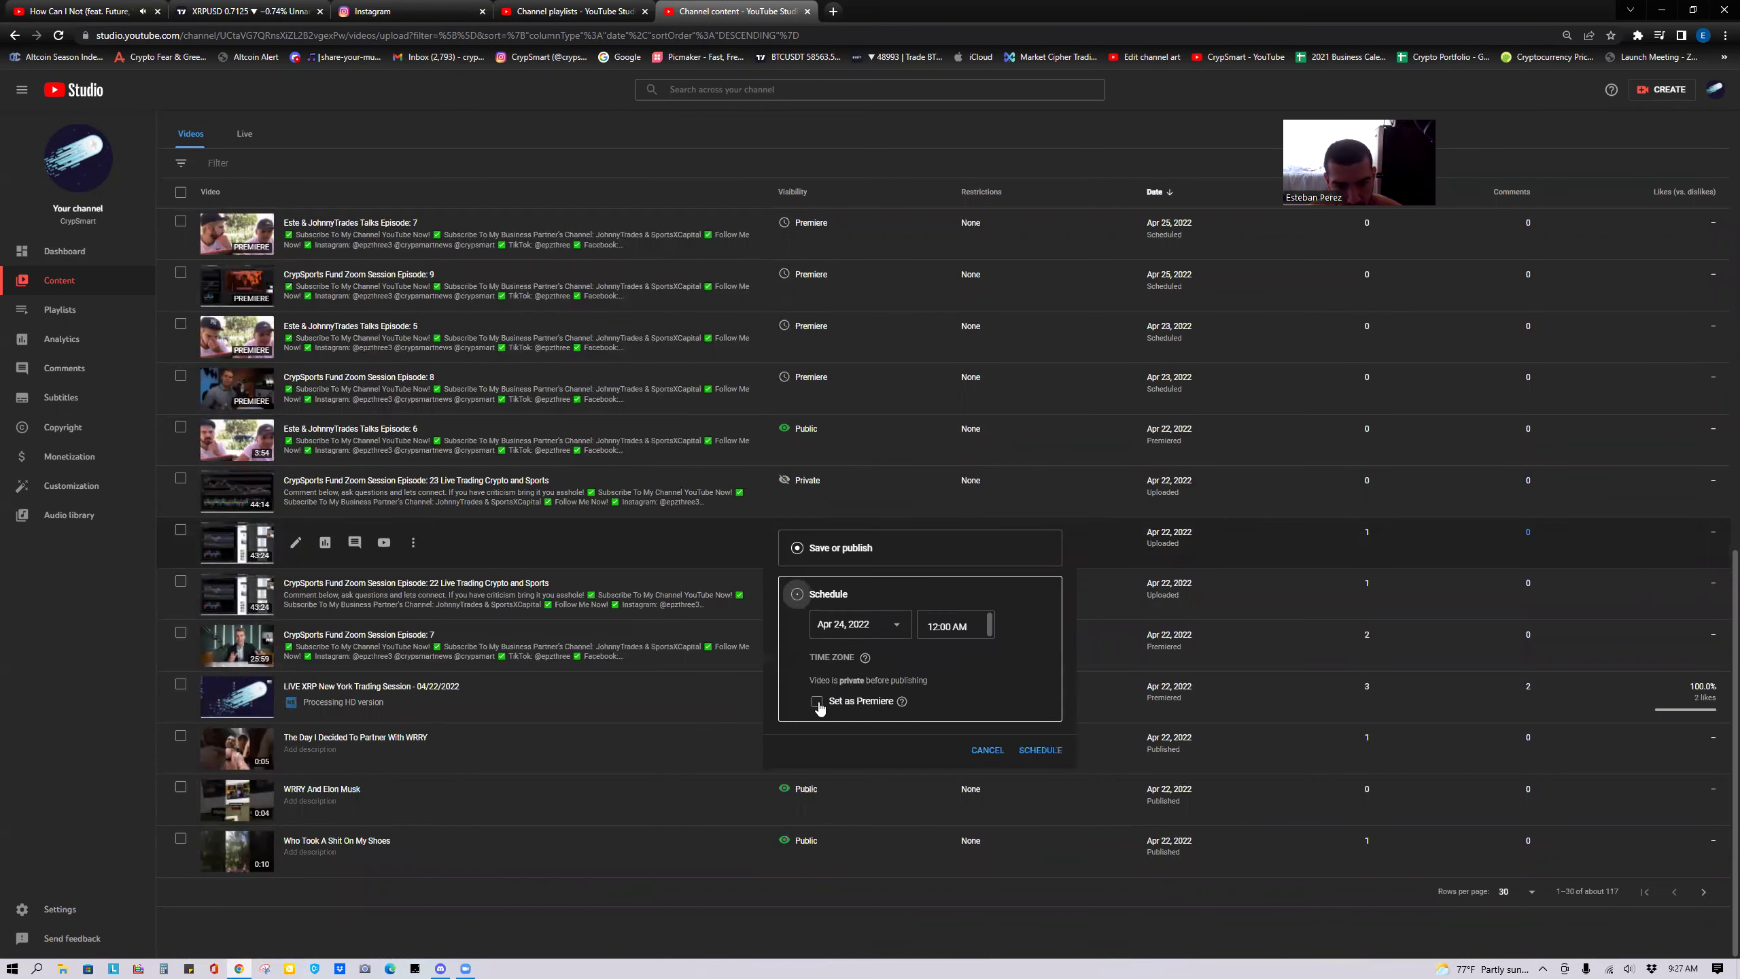
{"action": "left_click", "coordinate": [846, 623]}
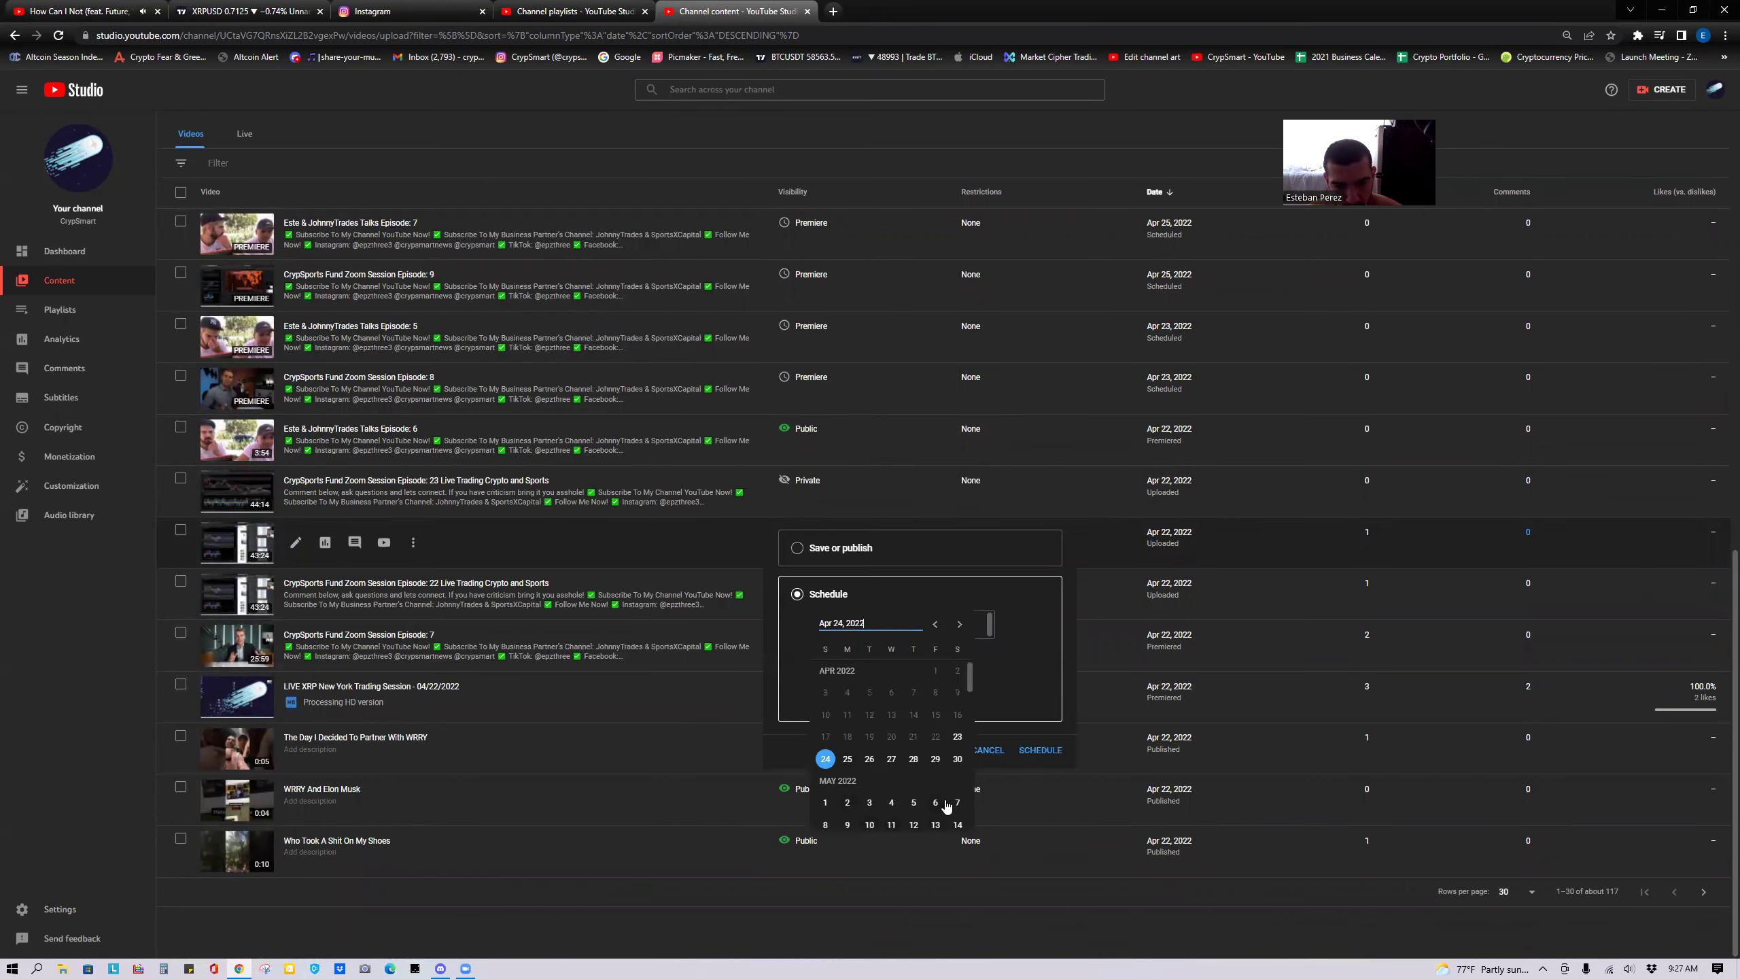
{"action": "left_click", "coordinate": [958, 802]}
{"action": "left_click", "coordinate": [952, 638]}
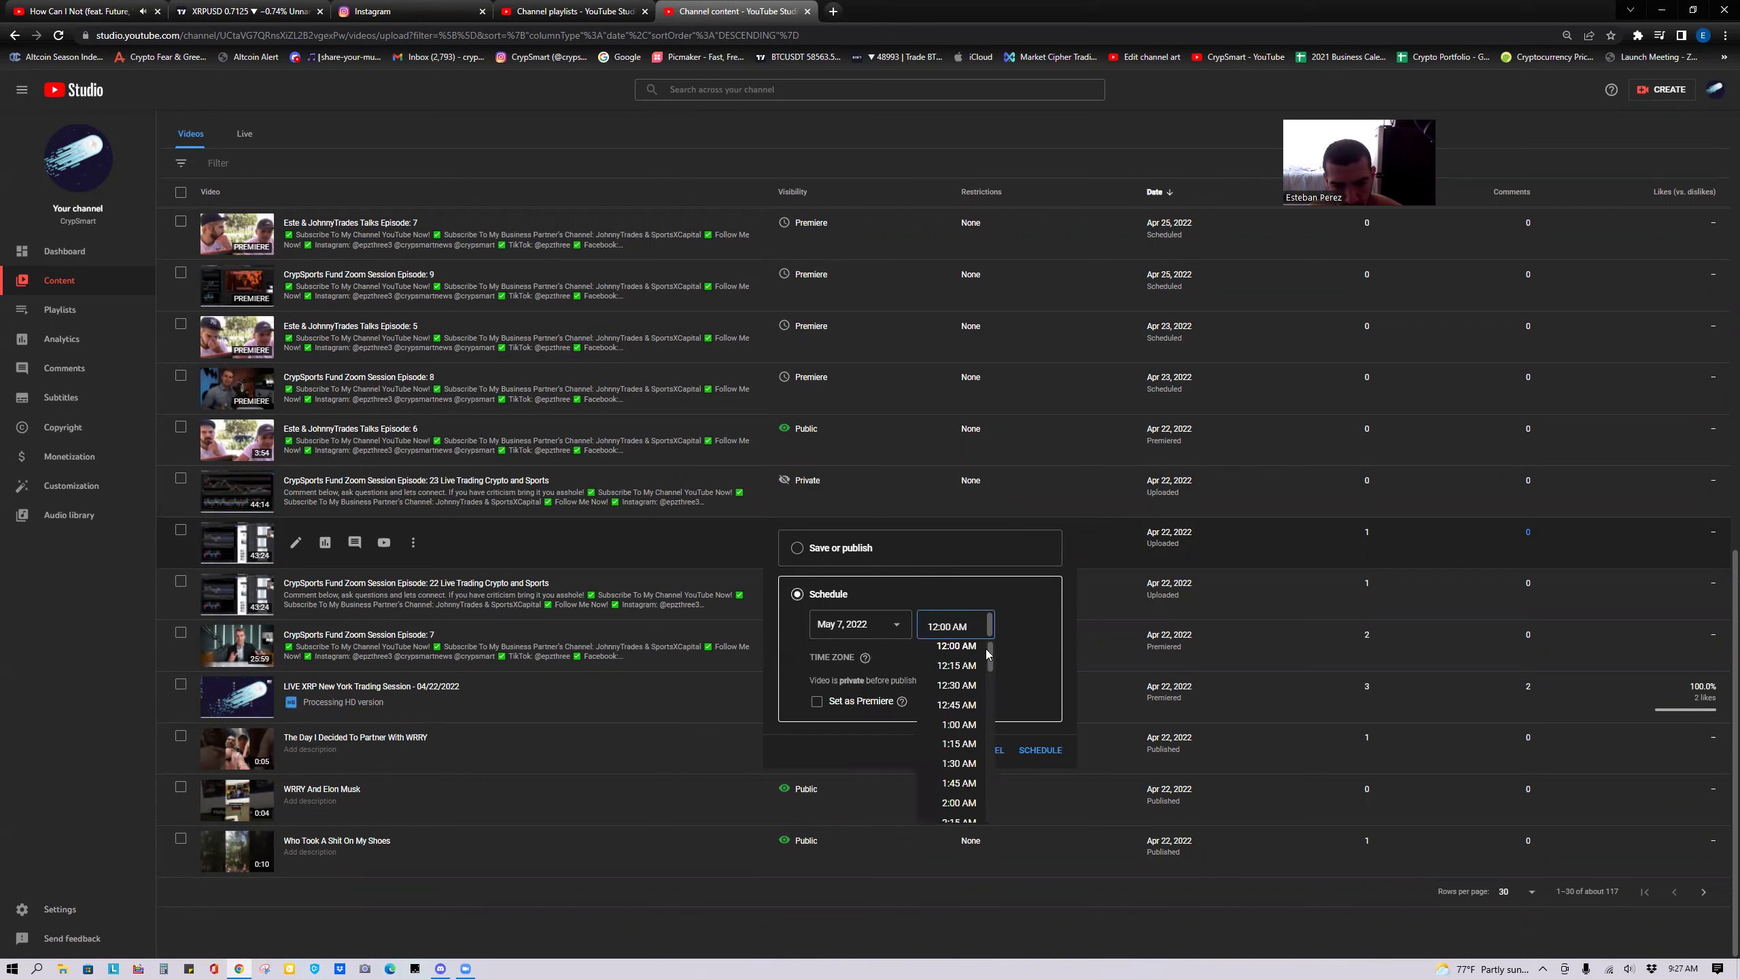
{"action": "left_click_drag", "start_coordinate": [988, 665], "coordinate": [990, 735]}
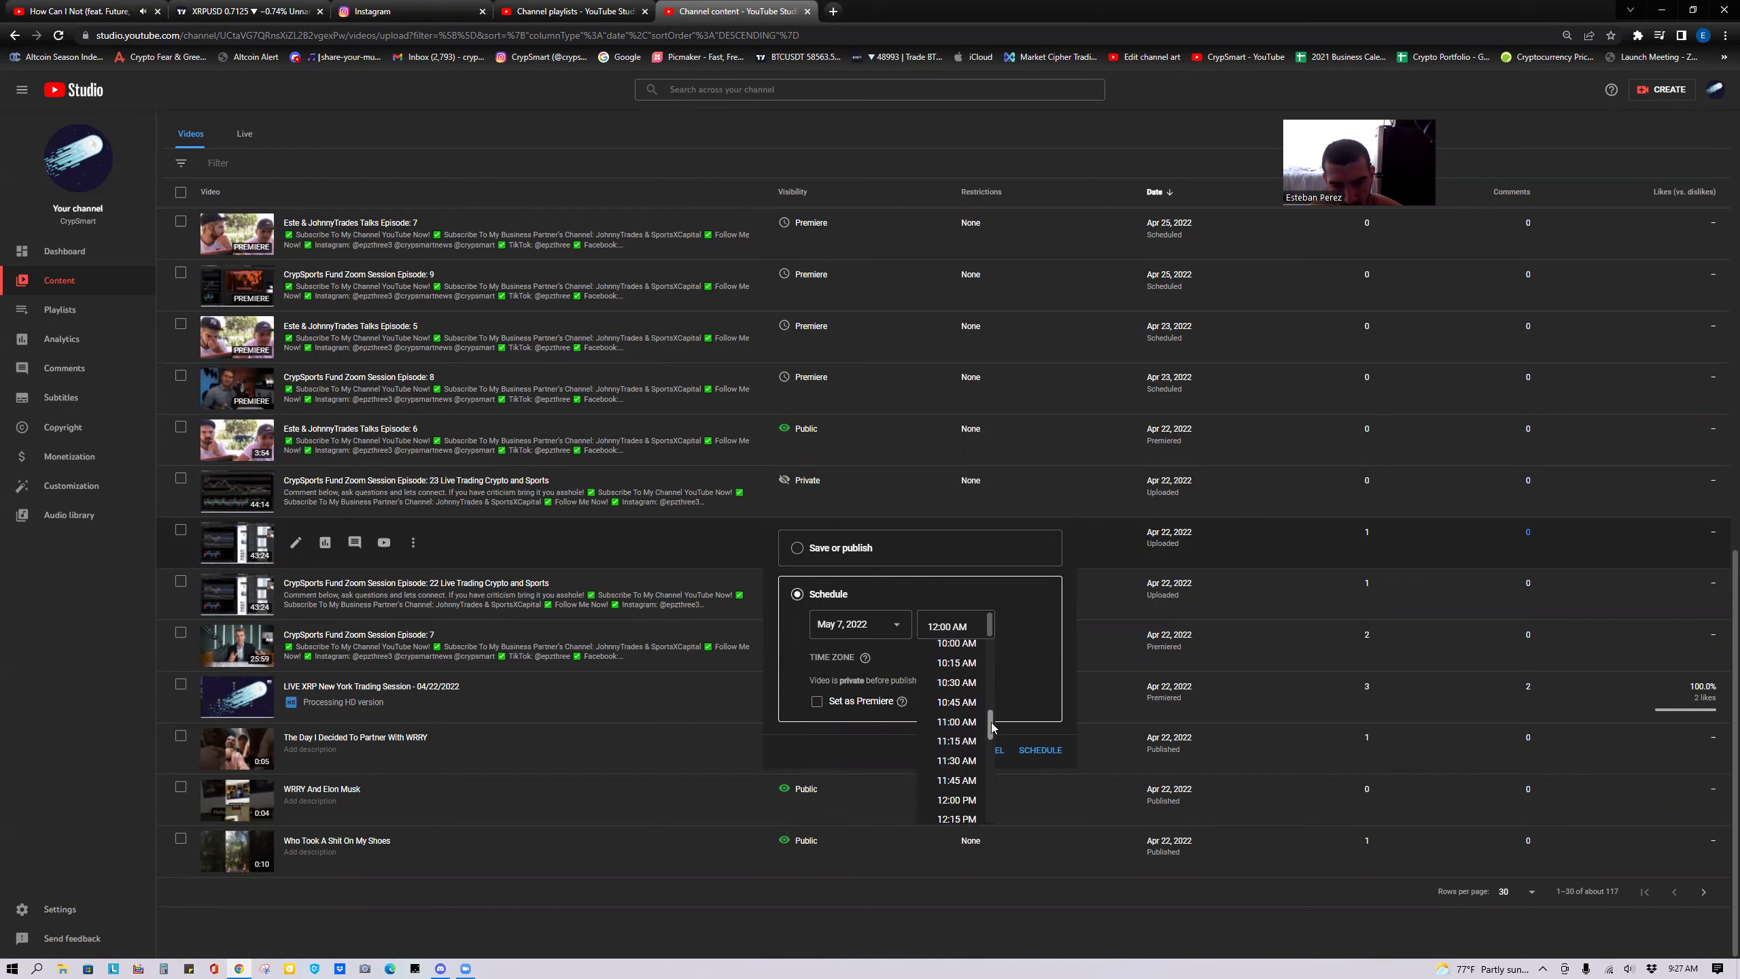
{"action": "scroll", "coordinate": [970, 752], "scroll_direction": "down", "scroll_amount": 2}
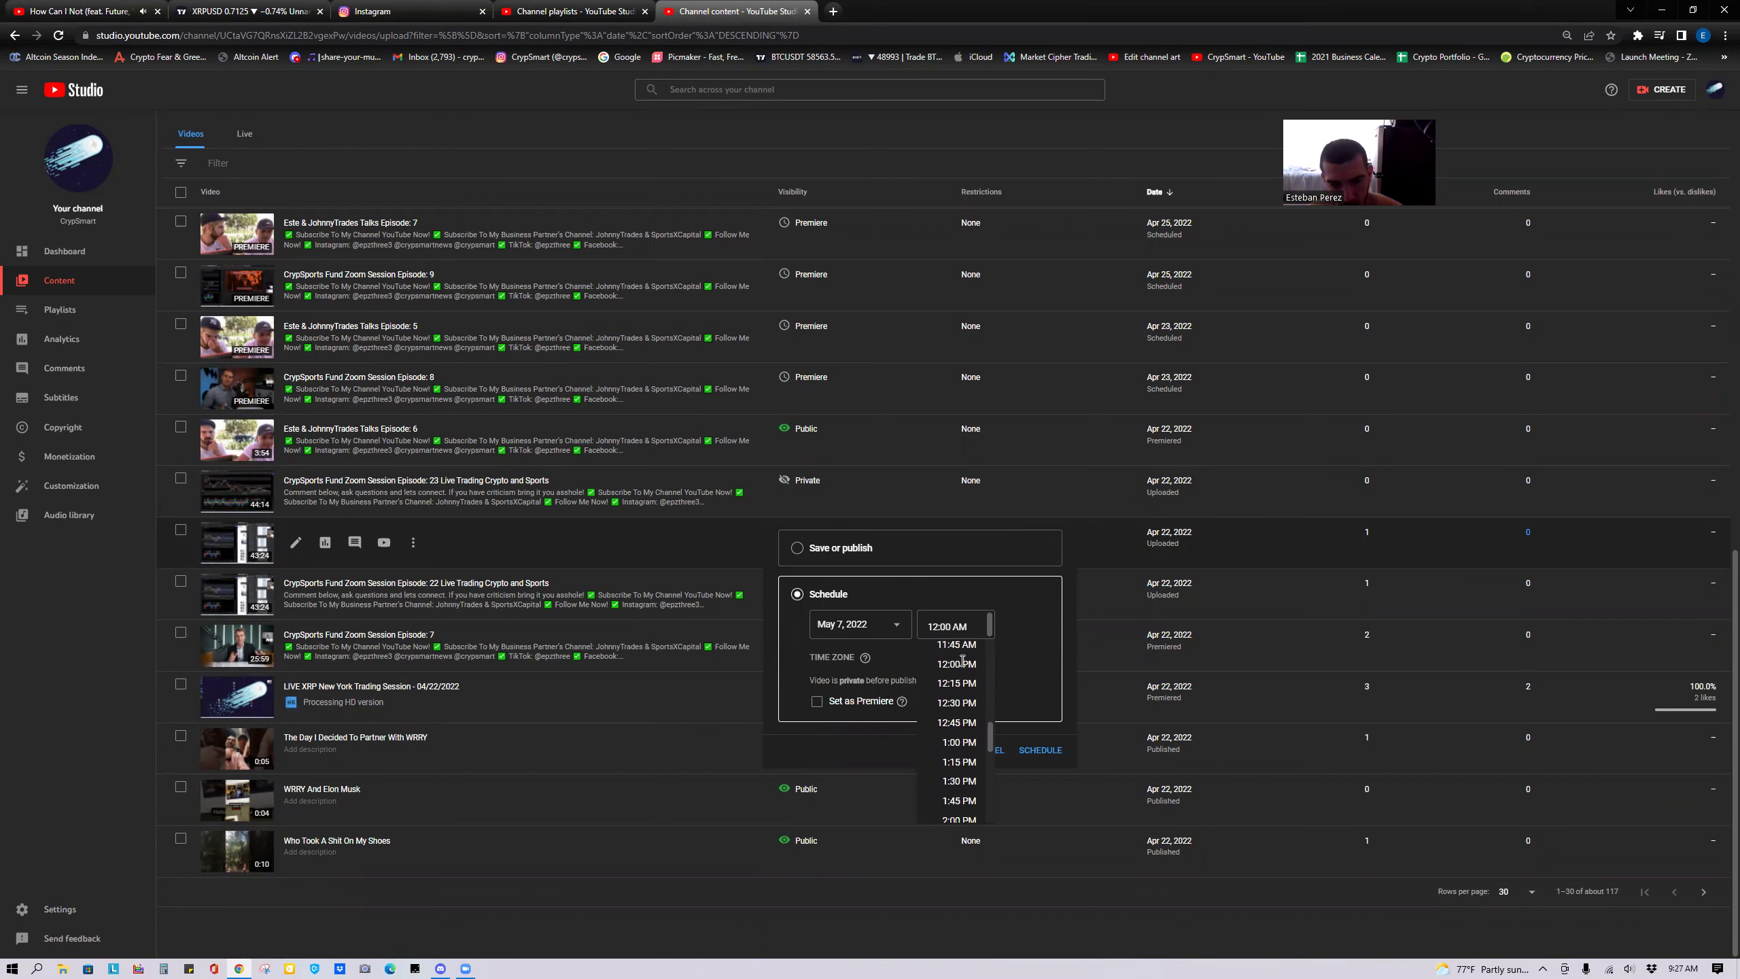
{"action": "scroll", "coordinate": [963, 660], "scroll_direction": "up", "scroll_amount": 1}
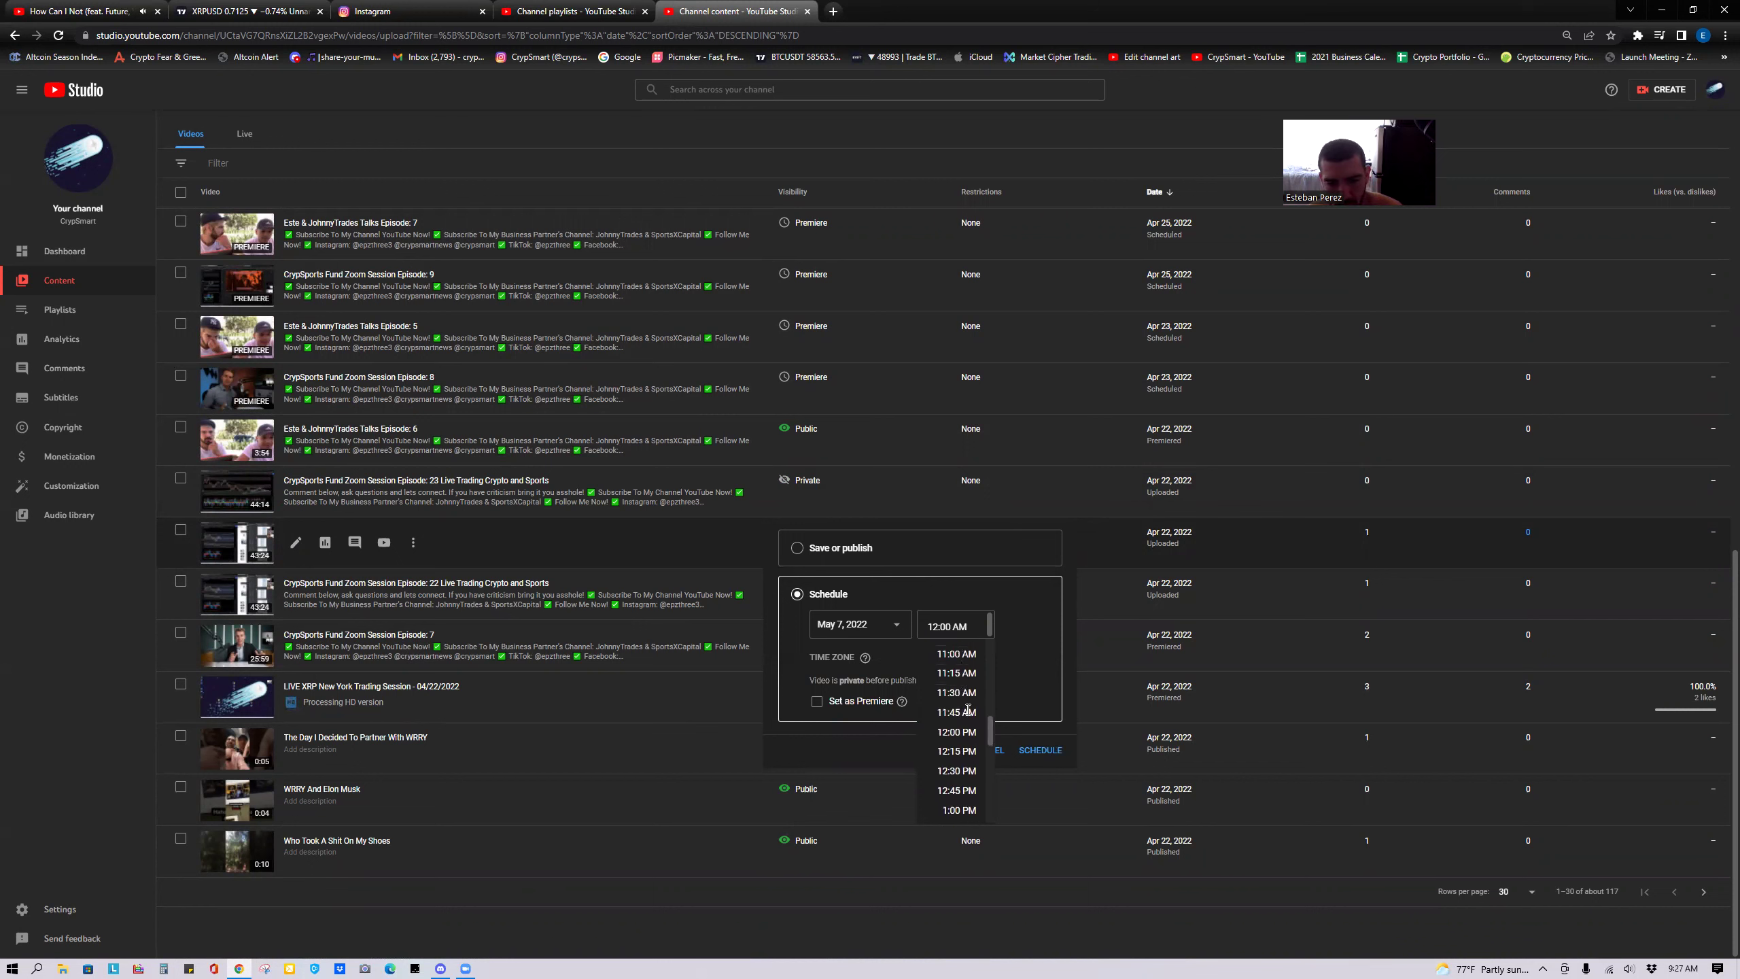
{"action": "left_click", "coordinate": [965, 655]}
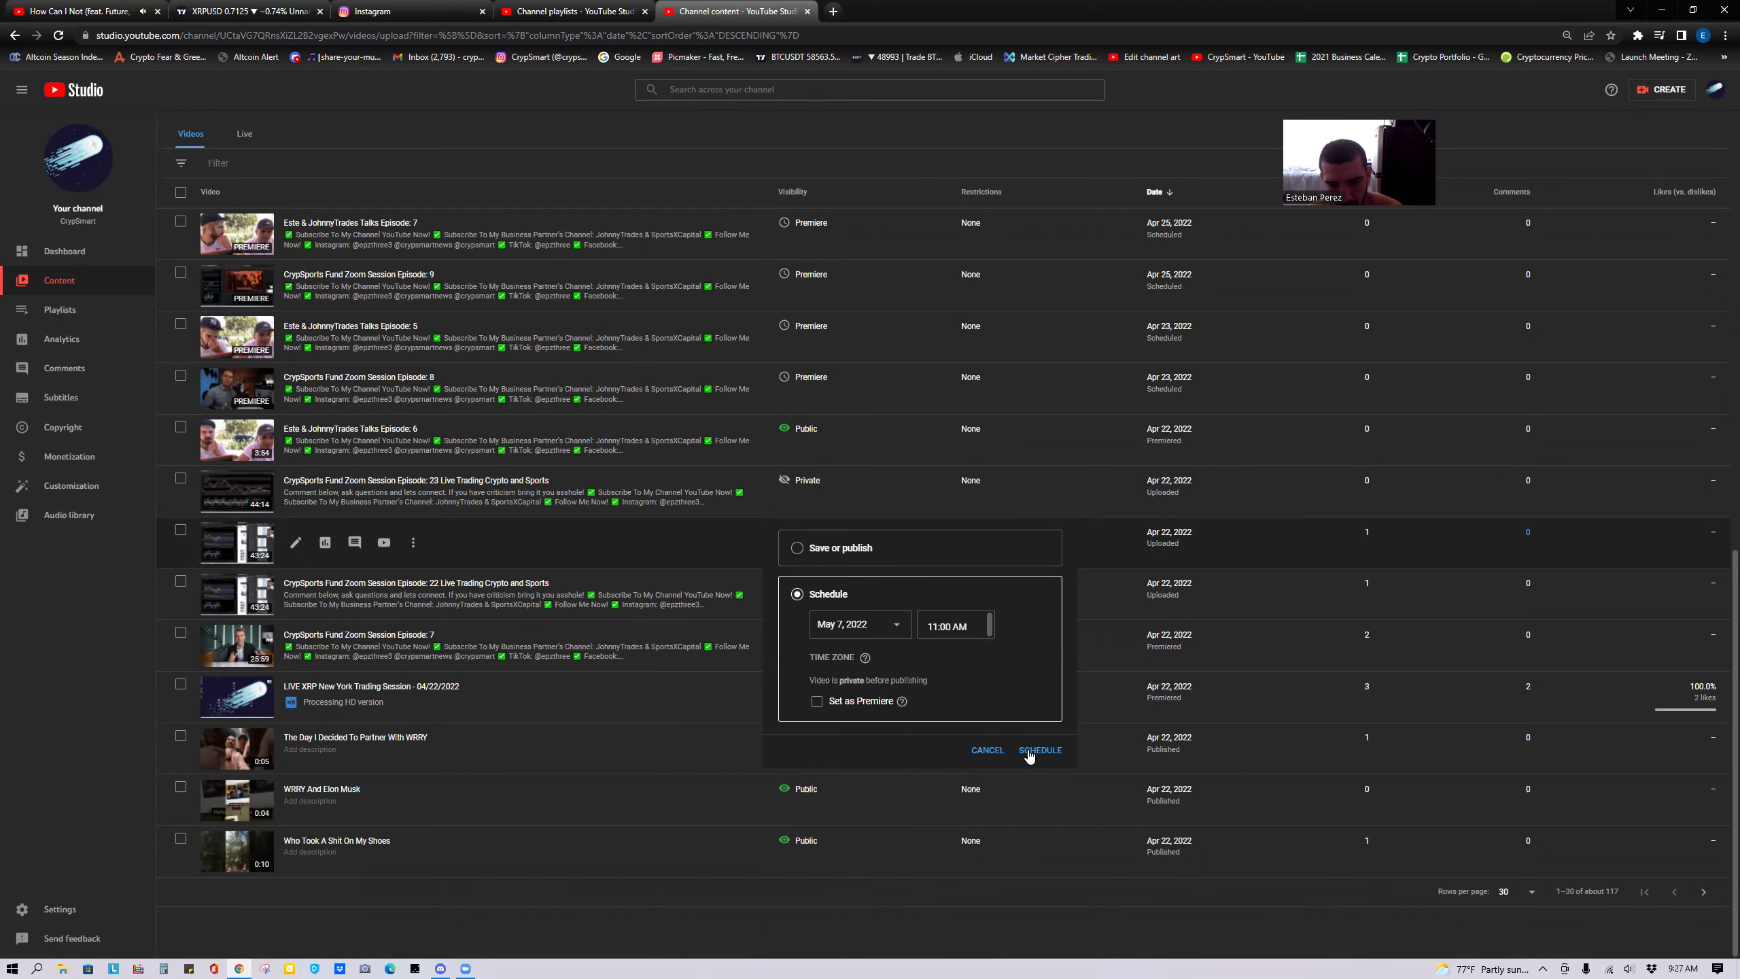
{"action": "left_click", "coordinate": [1038, 749]}
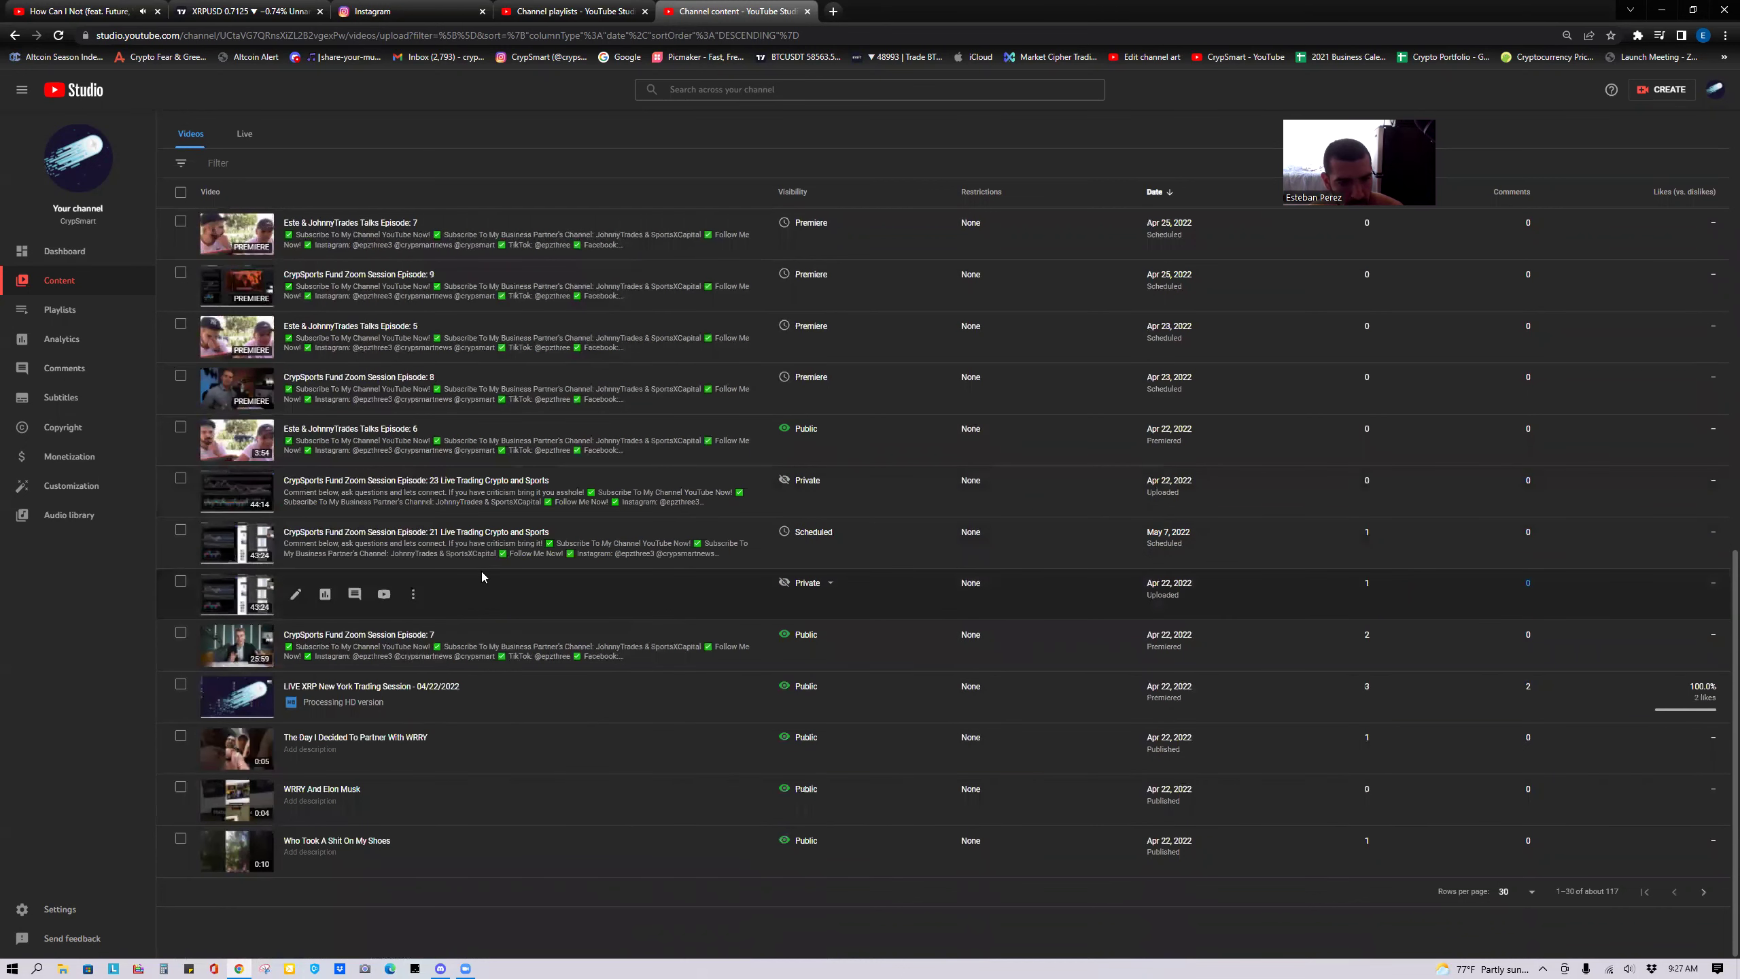
{"action": "mouse_move", "coordinate": [813, 548]}
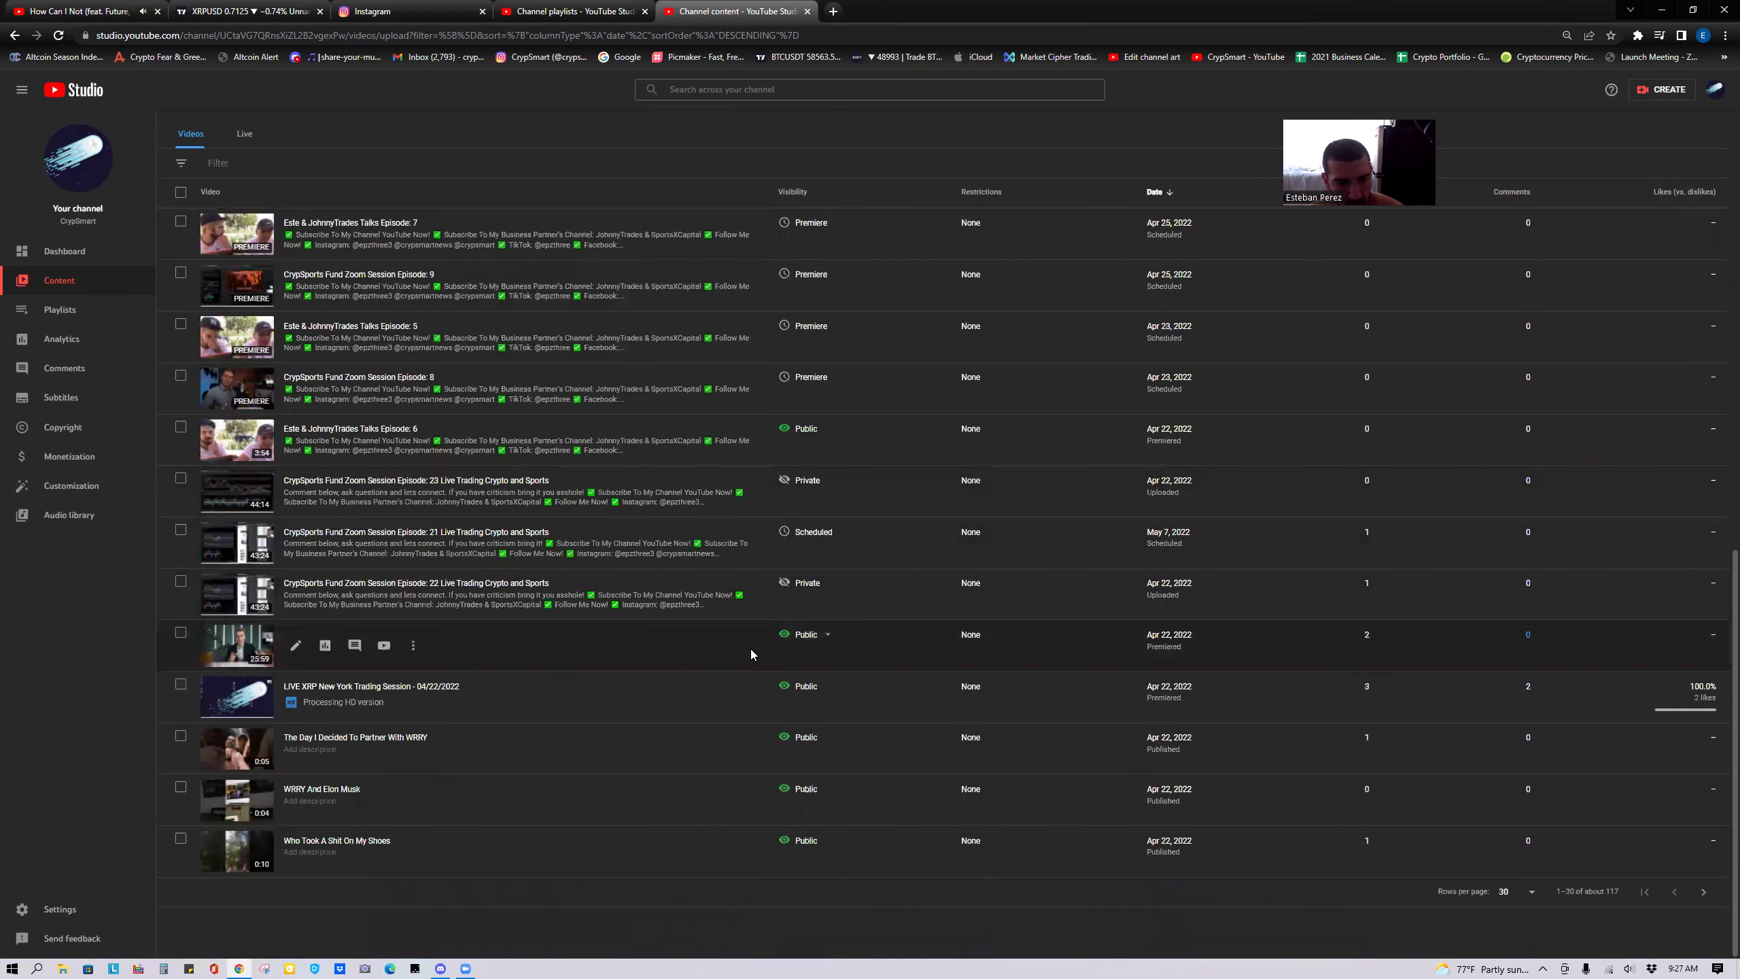
Set Episode 22's visibility to Schedule with May 8, 2022 as the release date.
{"action": "left_click", "coordinate": [805, 584]}
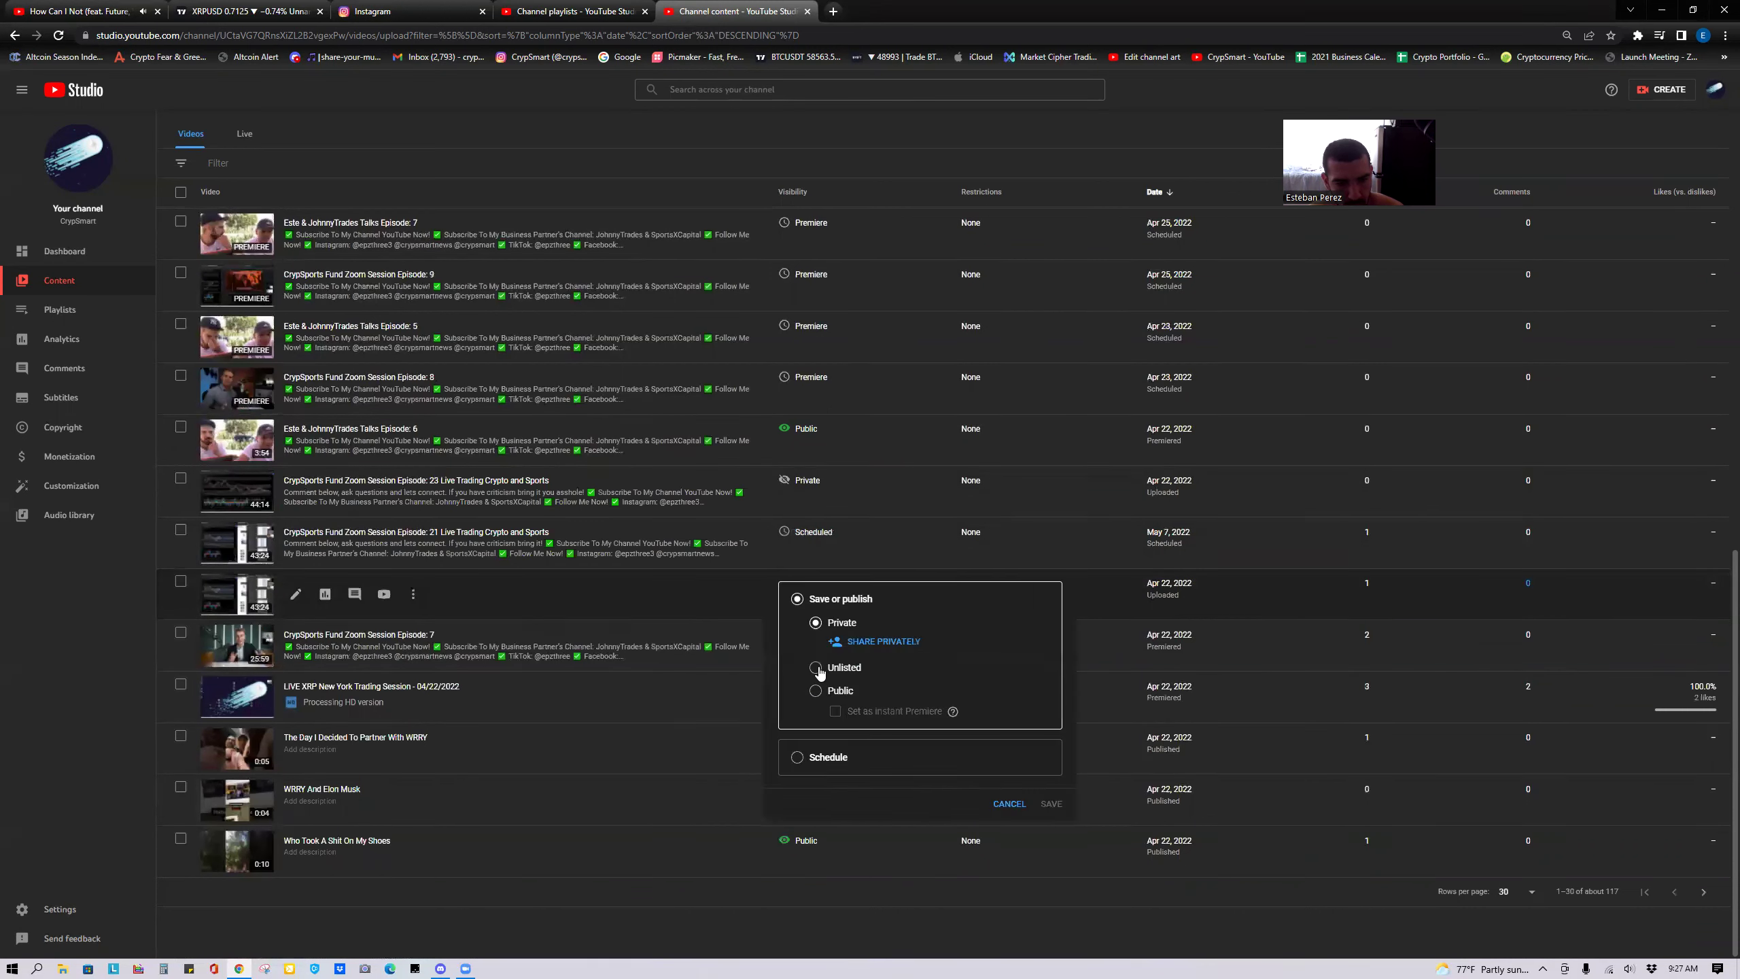
{"action": "left_click", "coordinate": [797, 758]}
{"action": "left_click", "coordinate": [874, 687]}
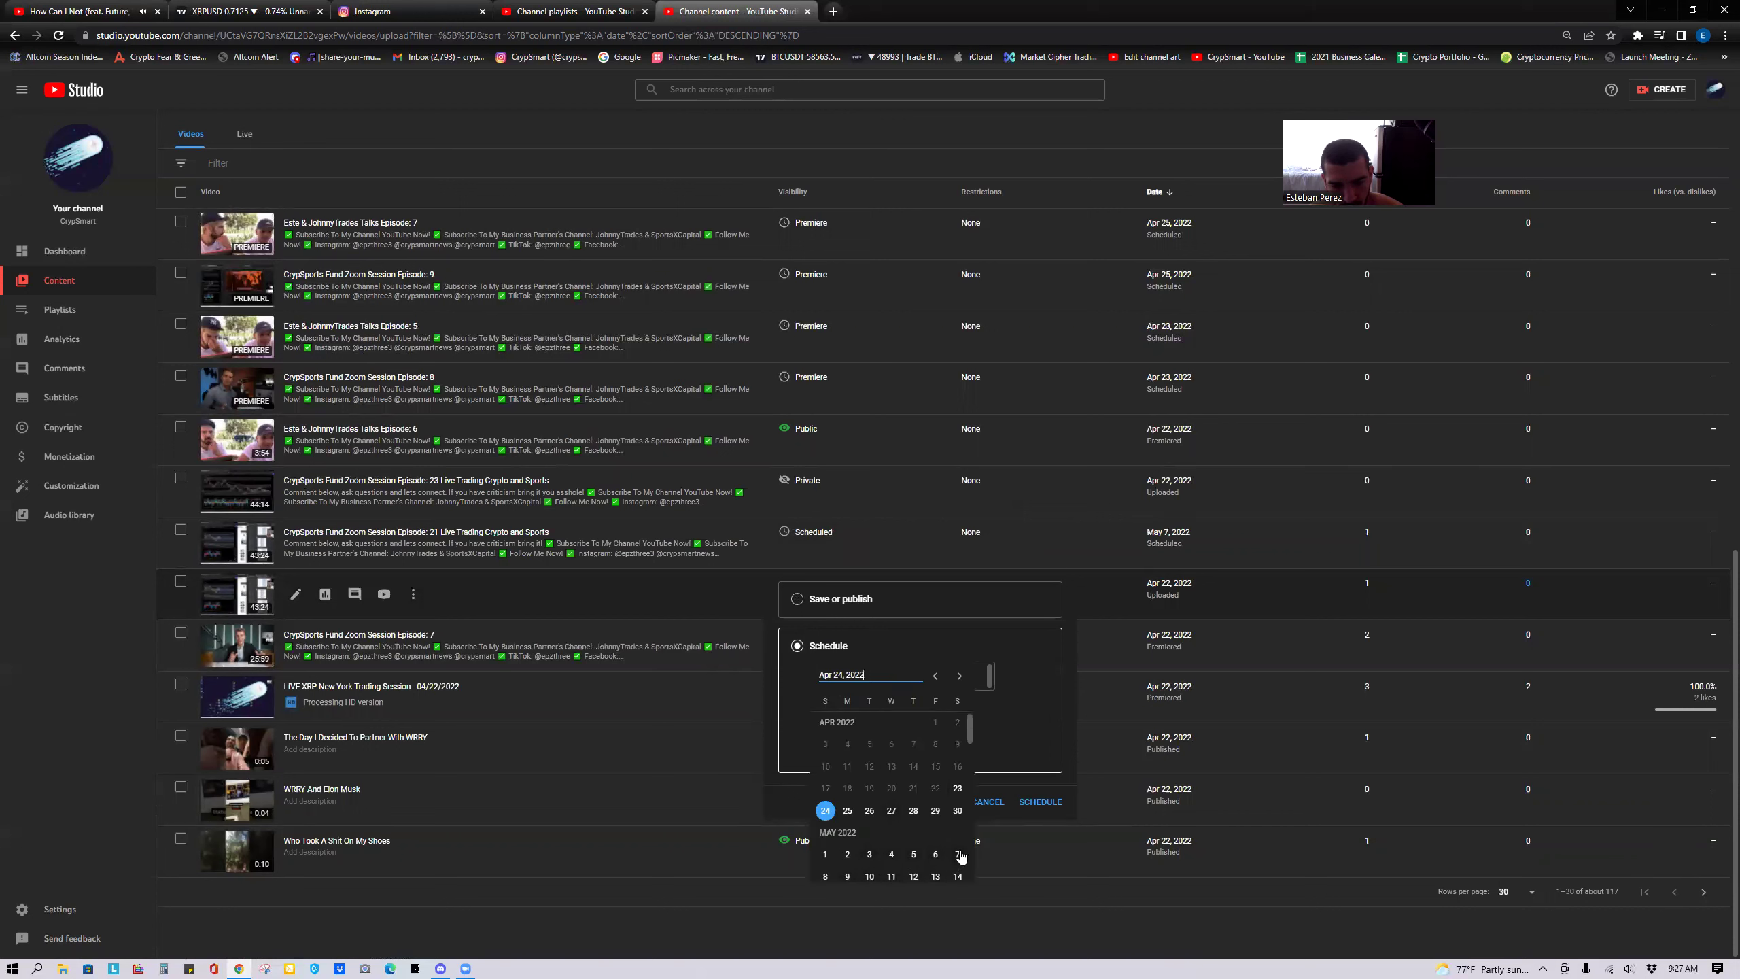
{"action": "left_click", "coordinate": [825, 877]}
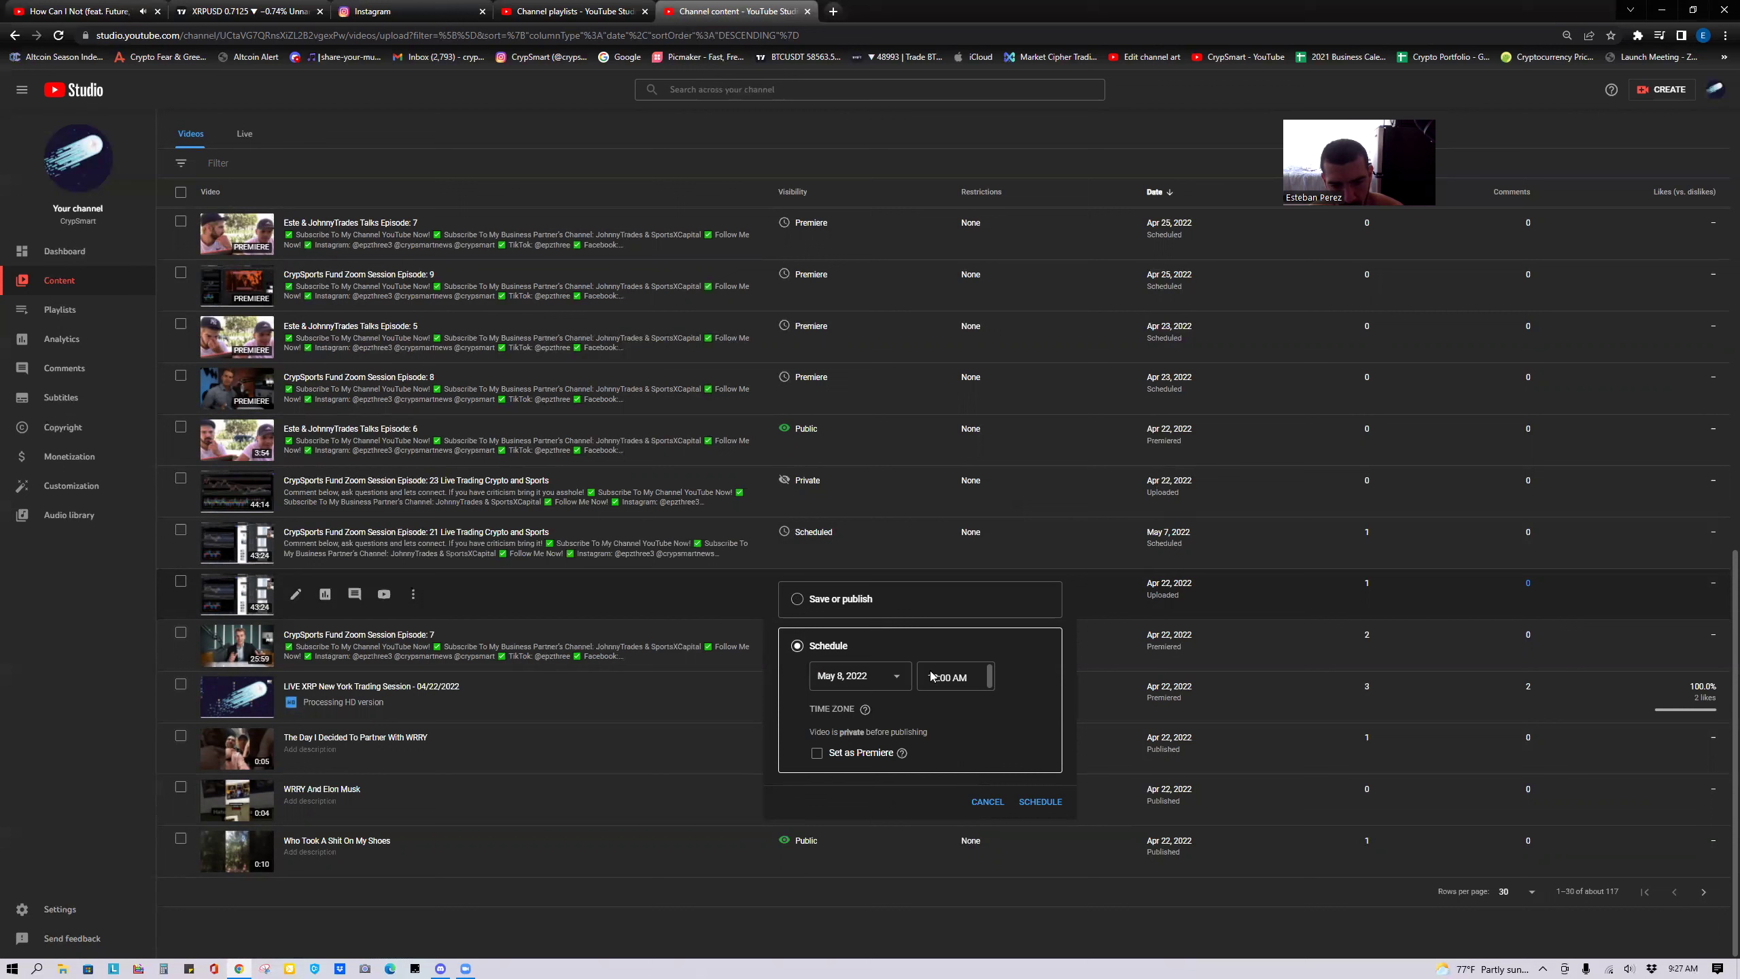
Set Episode 22's release time to 11:00 AM, make it a Premiere, and confirm.
{"action": "left_click", "coordinate": [966, 677]}
{"action": "scroll", "coordinate": [971, 740], "scroll_direction": "down", "scroll_amount": 4}
{"action": "scroll", "coordinate": [968, 761], "scroll_direction": "down", "scroll_amount": 5}
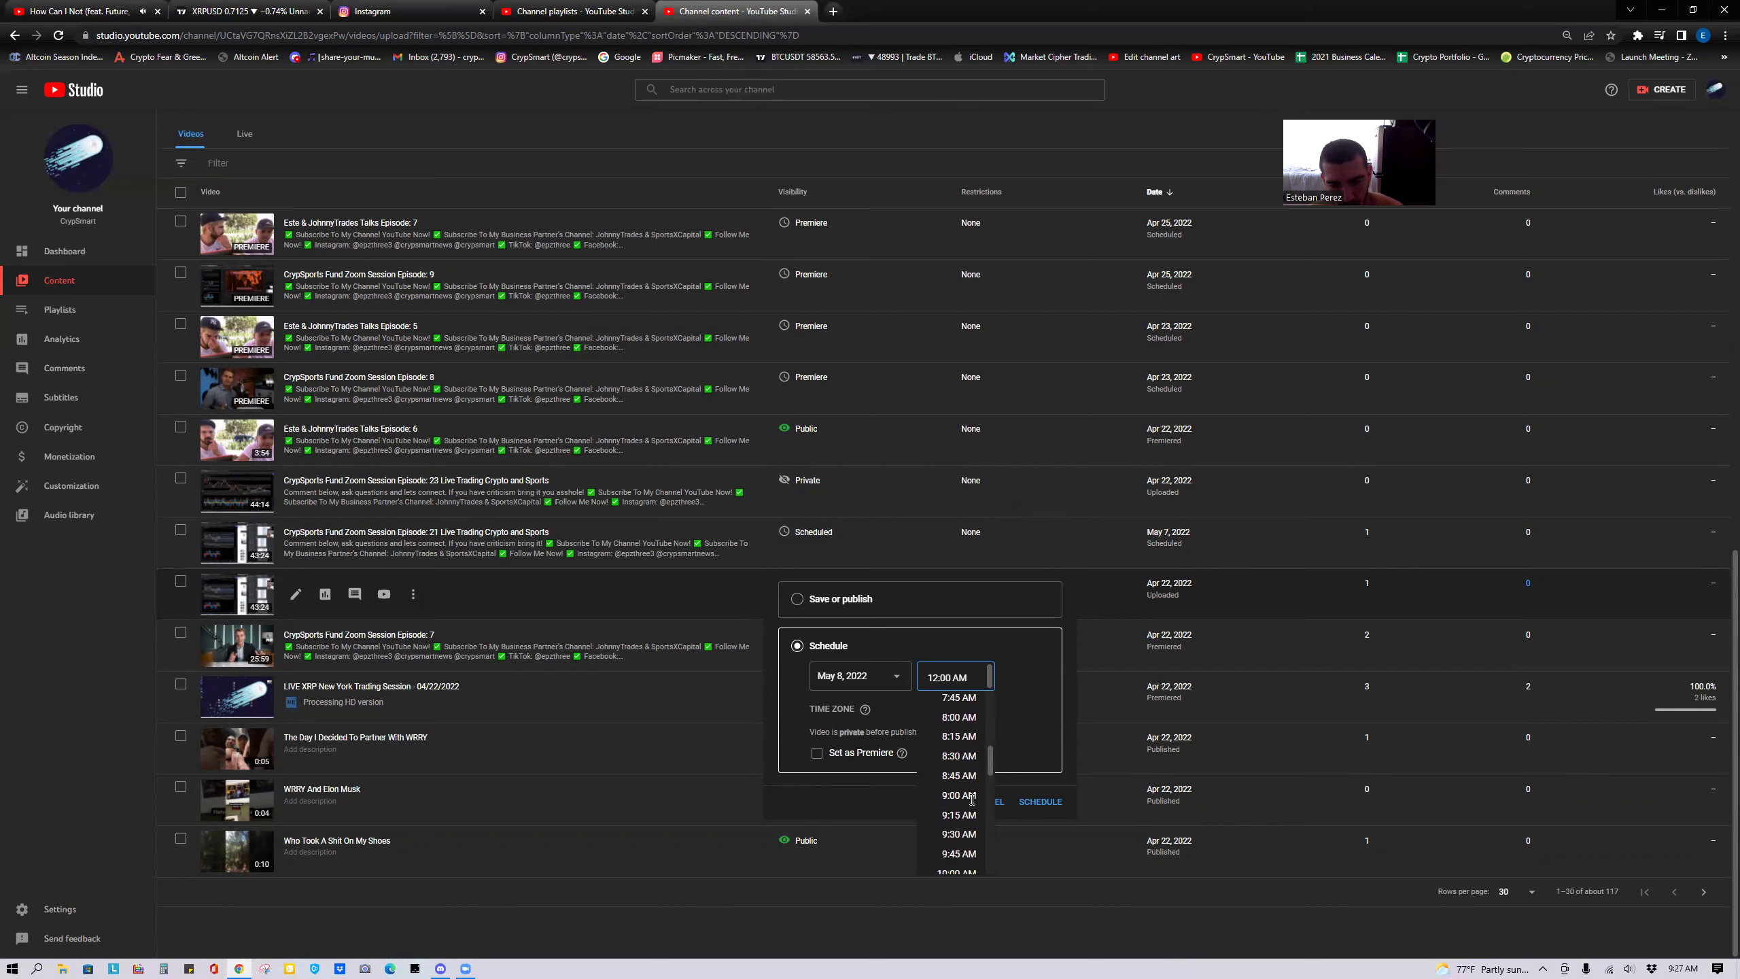
{"action": "scroll", "coordinate": [973, 806], "scroll_direction": "down", "scroll_amount": 1}
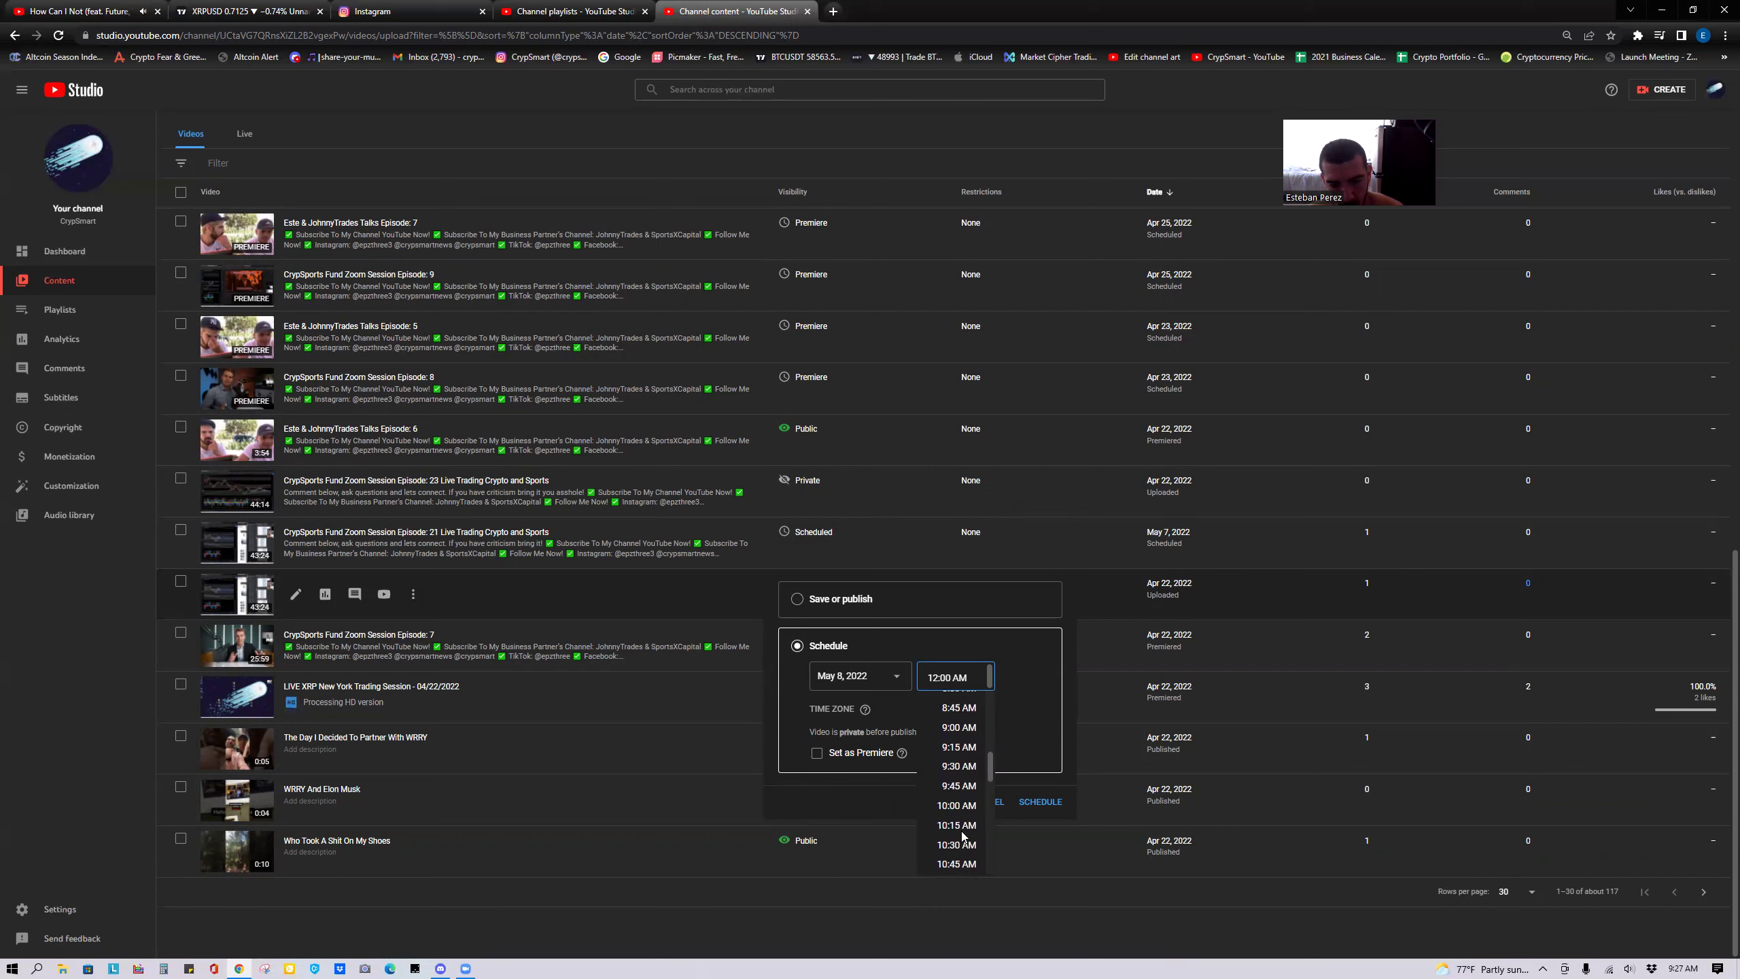
{"action": "scroll", "coordinate": [964, 838], "scroll_direction": "down", "scroll_amount": 1}
{"action": "left_click", "coordinate": [964, 818]}
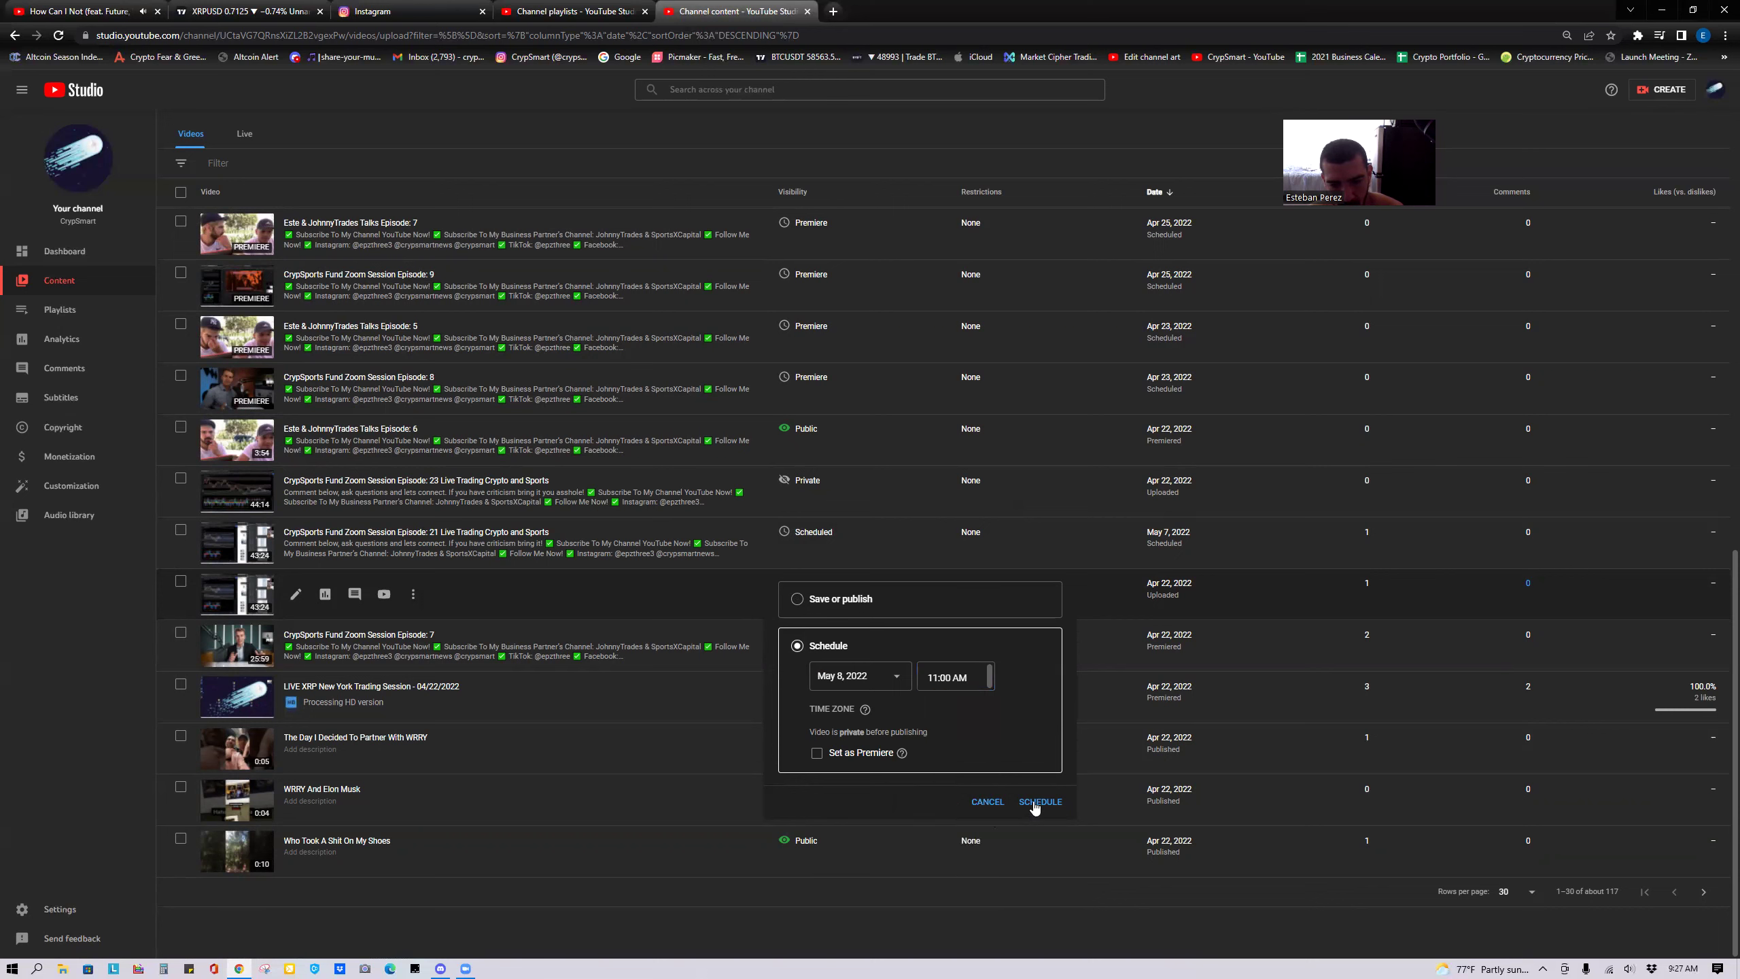
{"action": "left_click", "coordinate": [864, 756]}
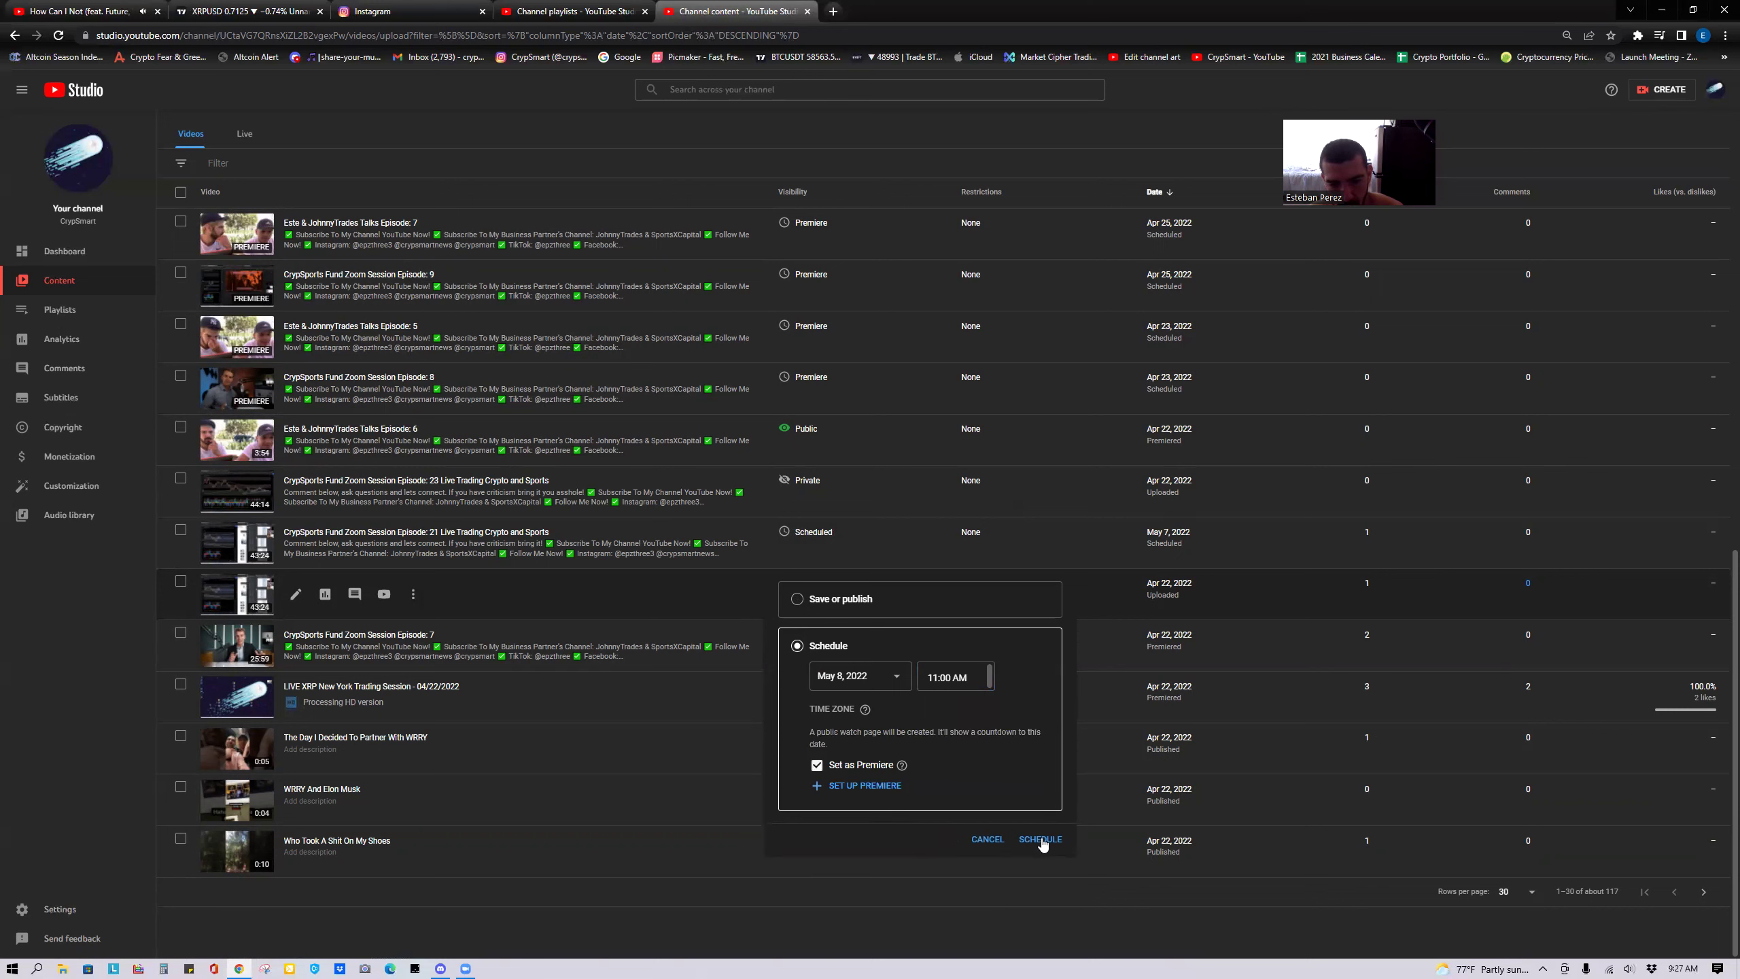
{"action": "left_click", "coordinate": [1043, 837]}
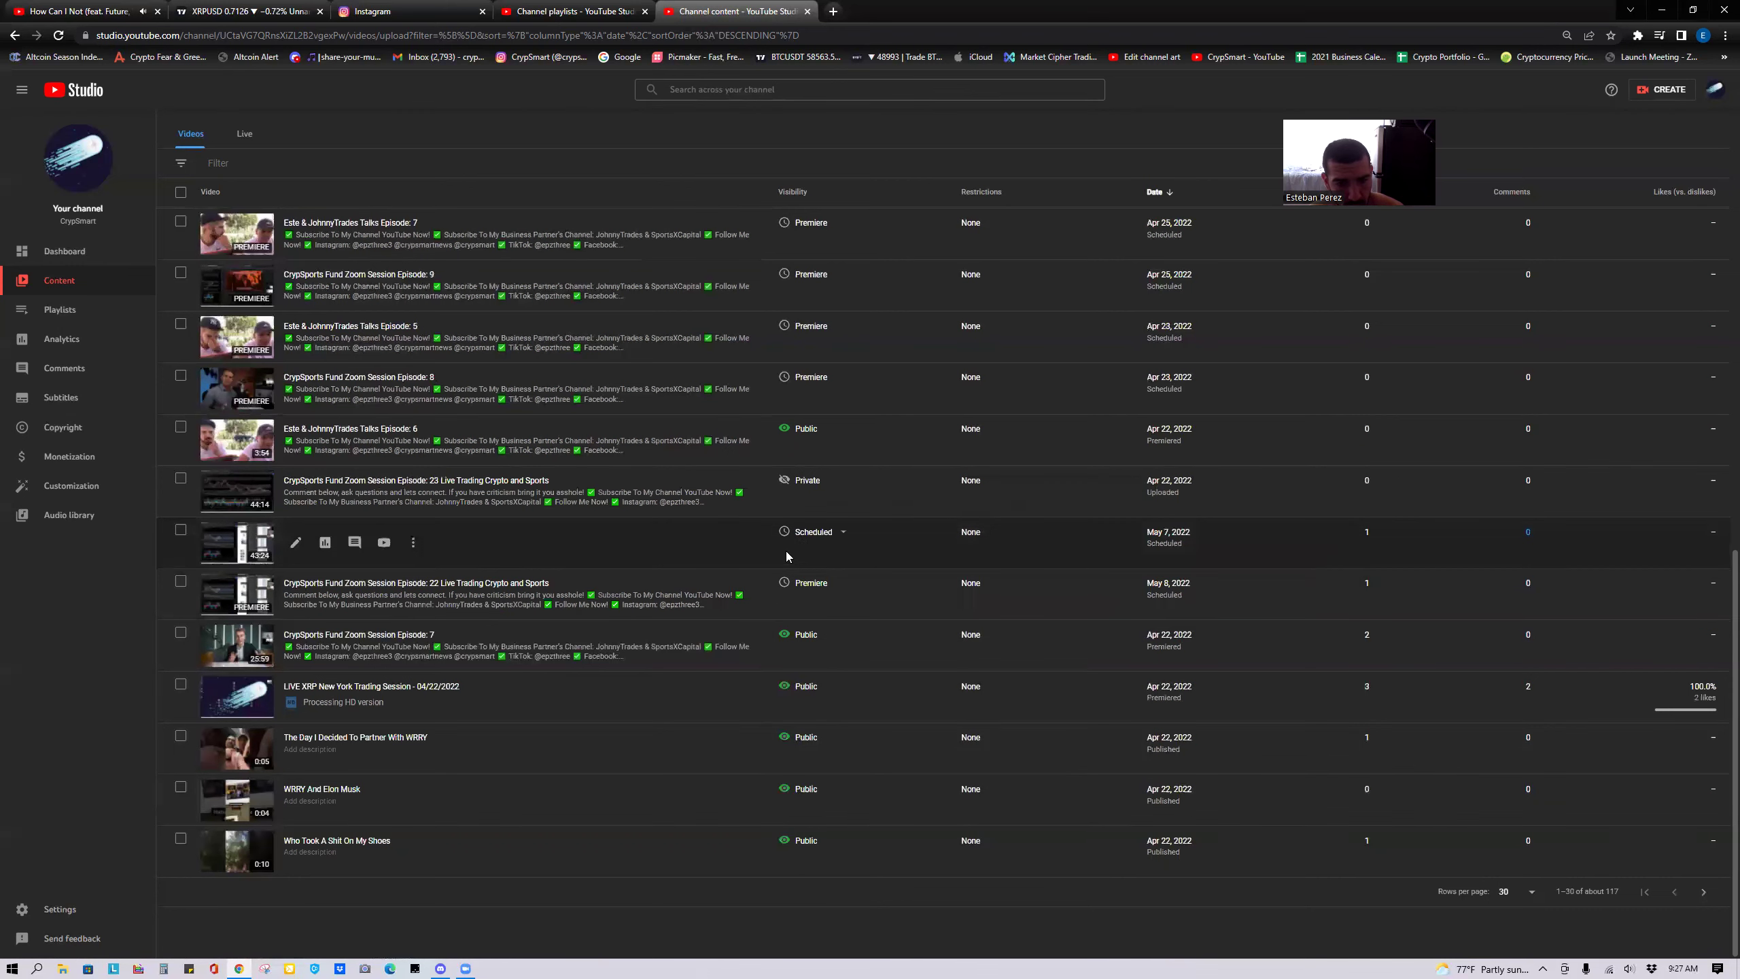
{"action": "left_click", "coordinate": [807, 537]}
Make Episode 21's May 7 release a Premiere, then set Episode 23 to a scheduled Premiere.
{"action": "left_click", "coordinate": [817, 702]}
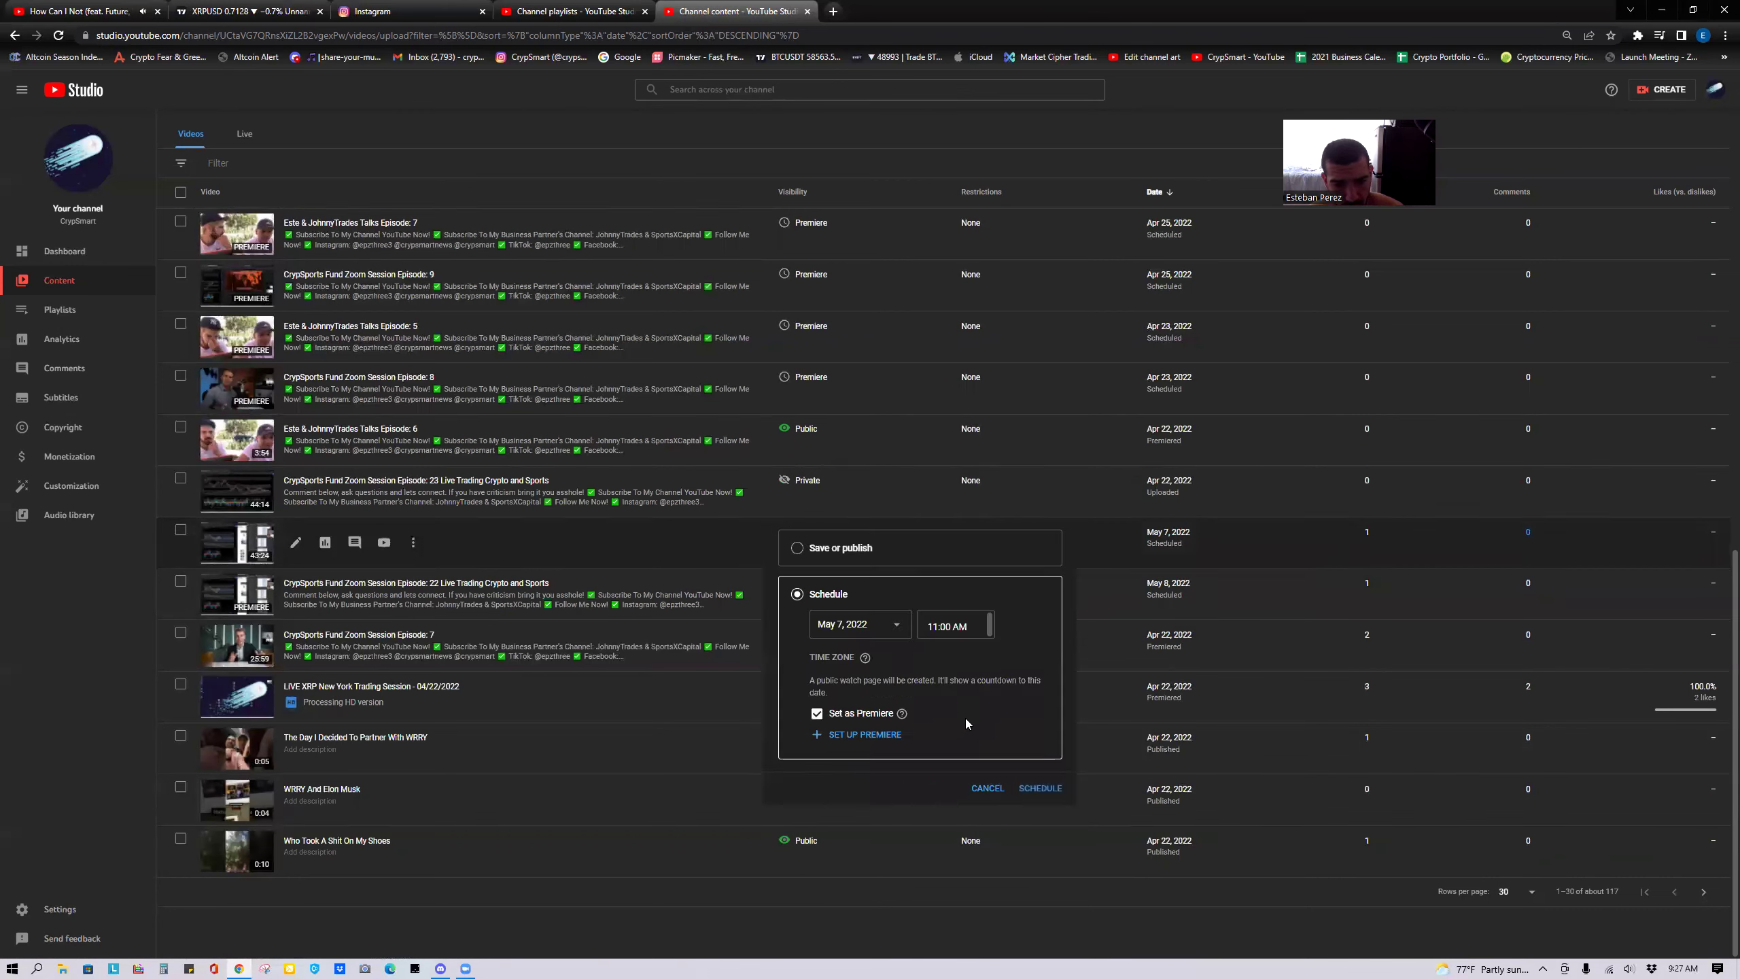
{"action": "left_click", "coordinate": [1039, 790]}
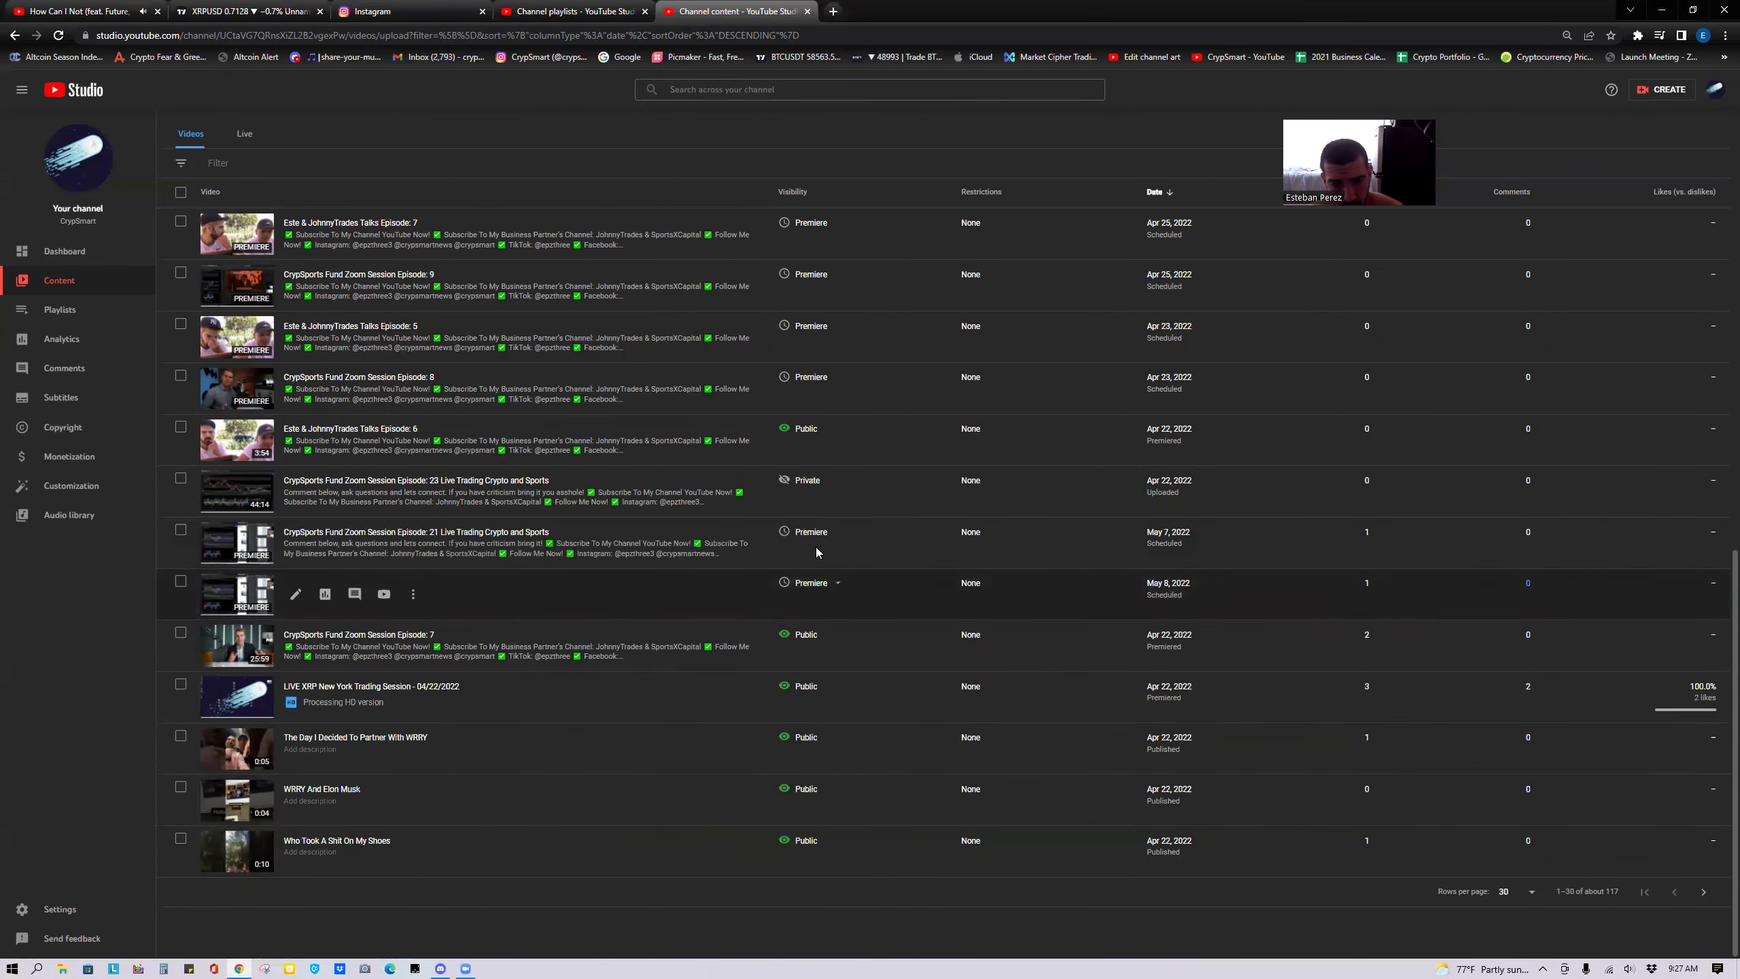
{"action": "left_click", "coordinate": [805, 481]}
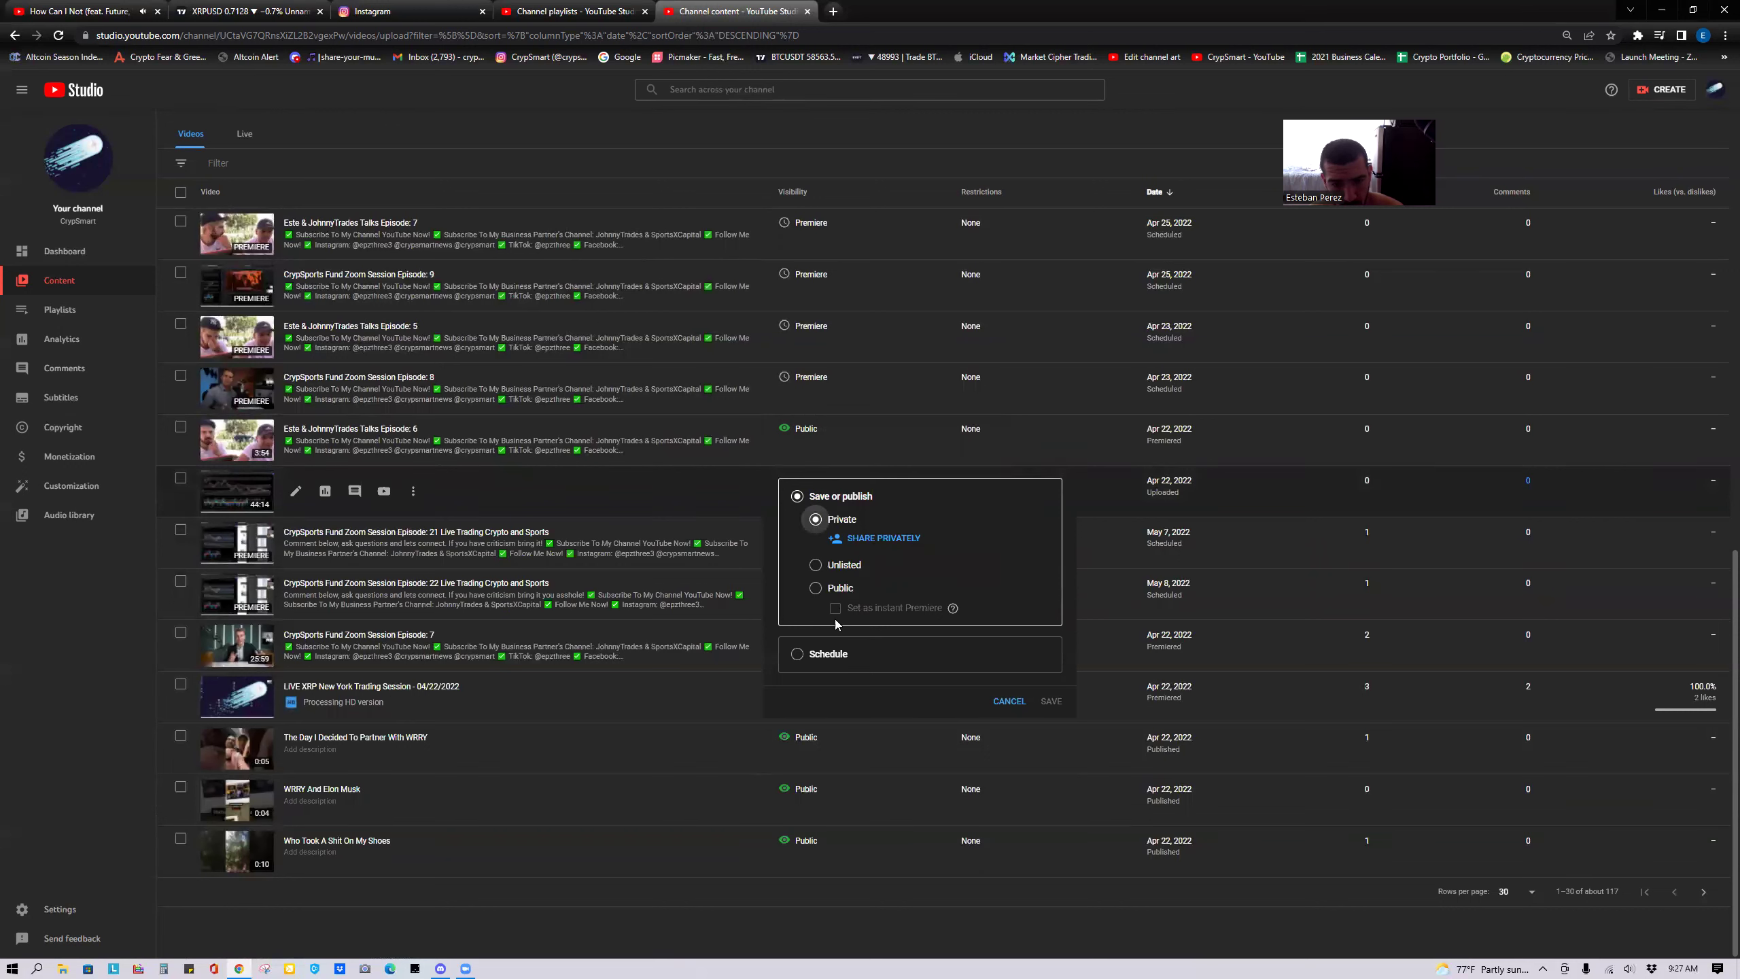
{"action": "left_click", "coordinate": [799, 653]}
{"action": "left_click", "coordinate": [817, 650]}
Set Episode 23's Premiere for May 9, 2022 at 2:00 PM and confirm.
{"action": "left_click", "coordinate": [836, 573]}
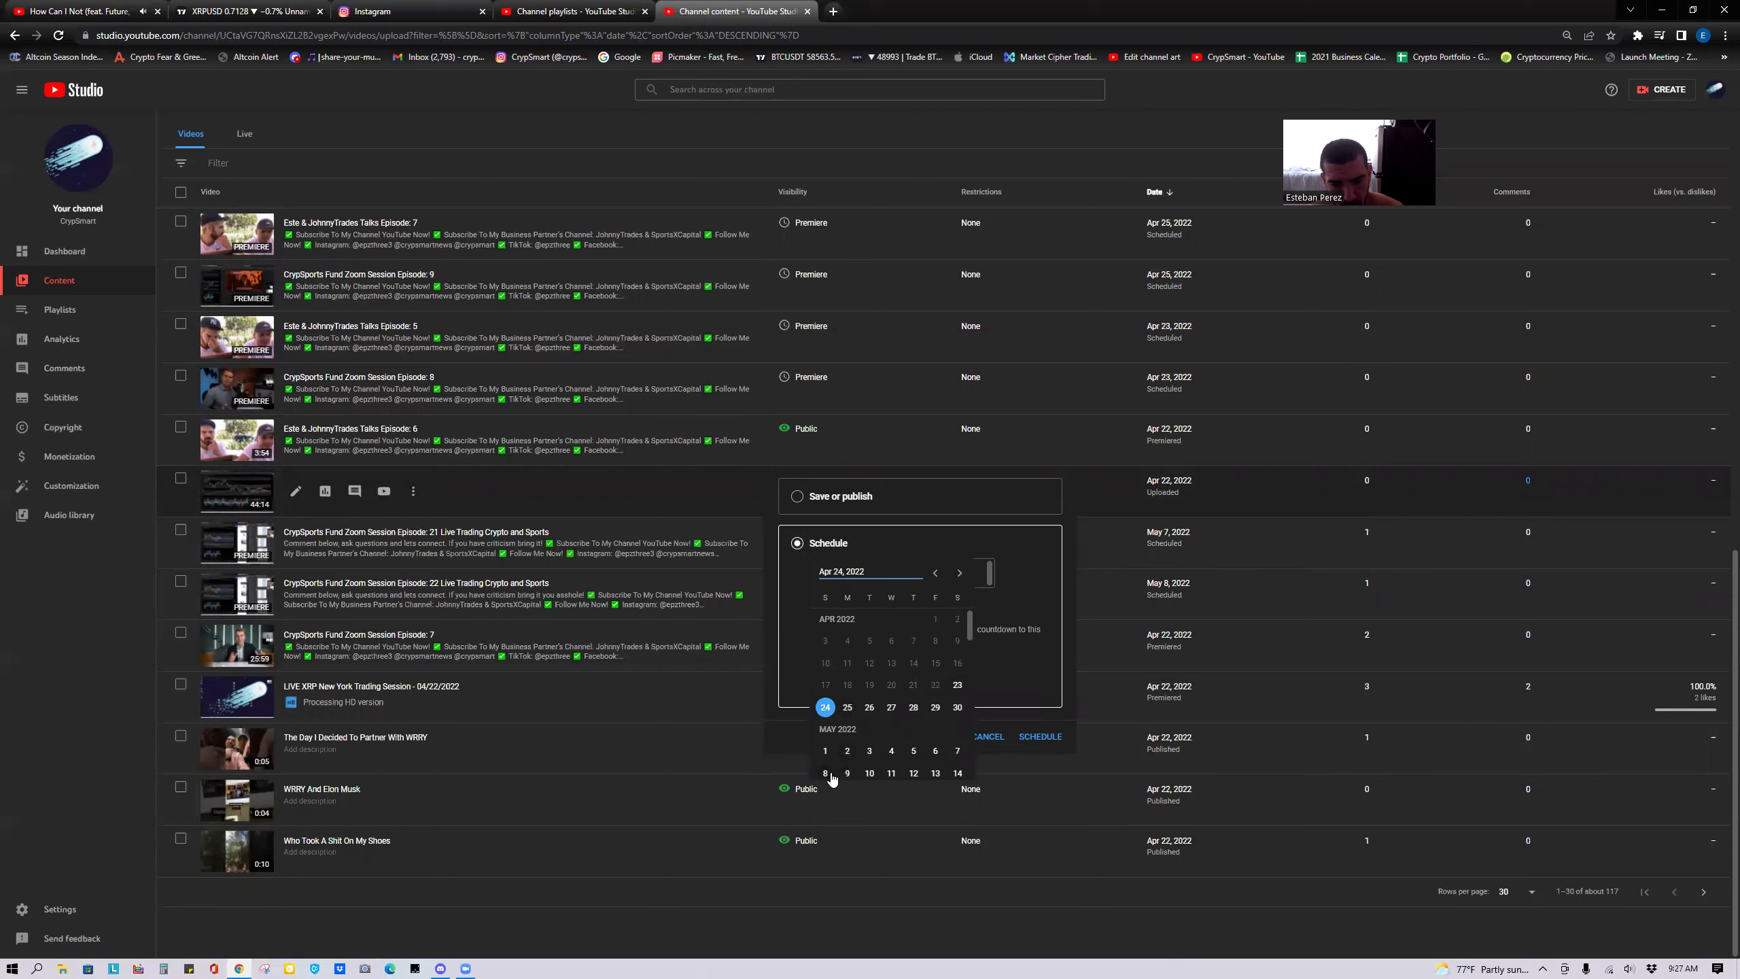
{"action": "left_click", "coordinate": [847, 773]}
{"action": "left_click", "coordinate": [969, 575]}
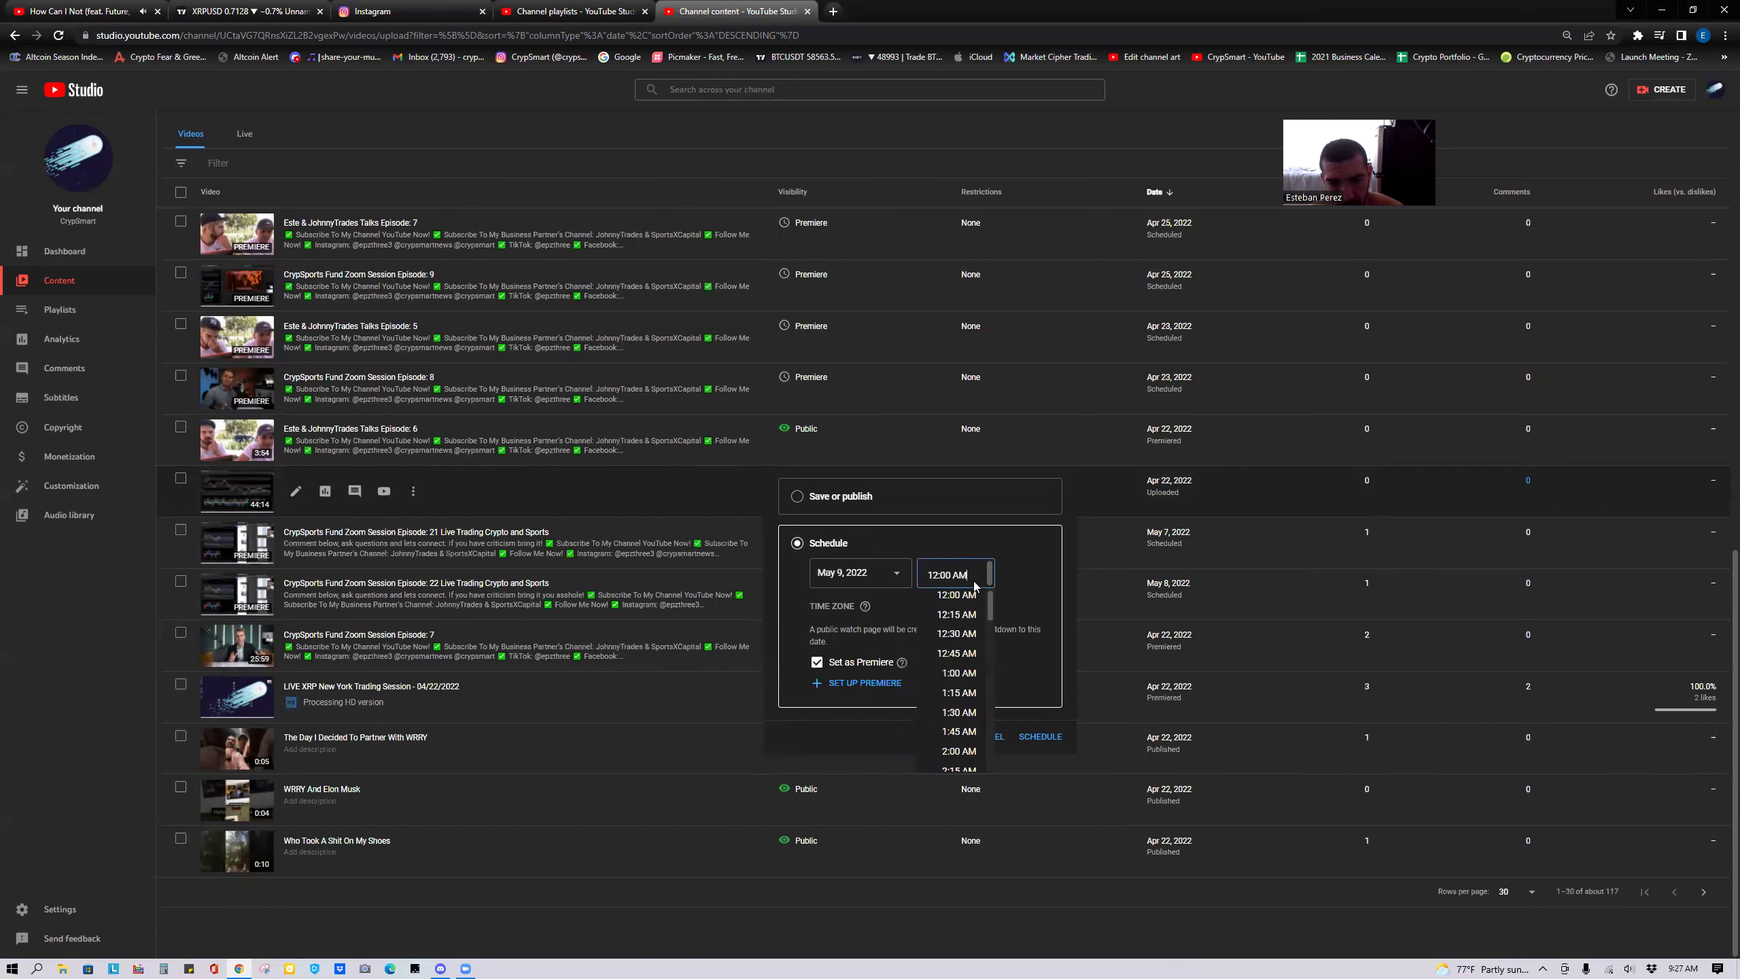
{"action": "left_click_drag", "start_coordinate": [992, 621], "coordinate": [993, 689]}
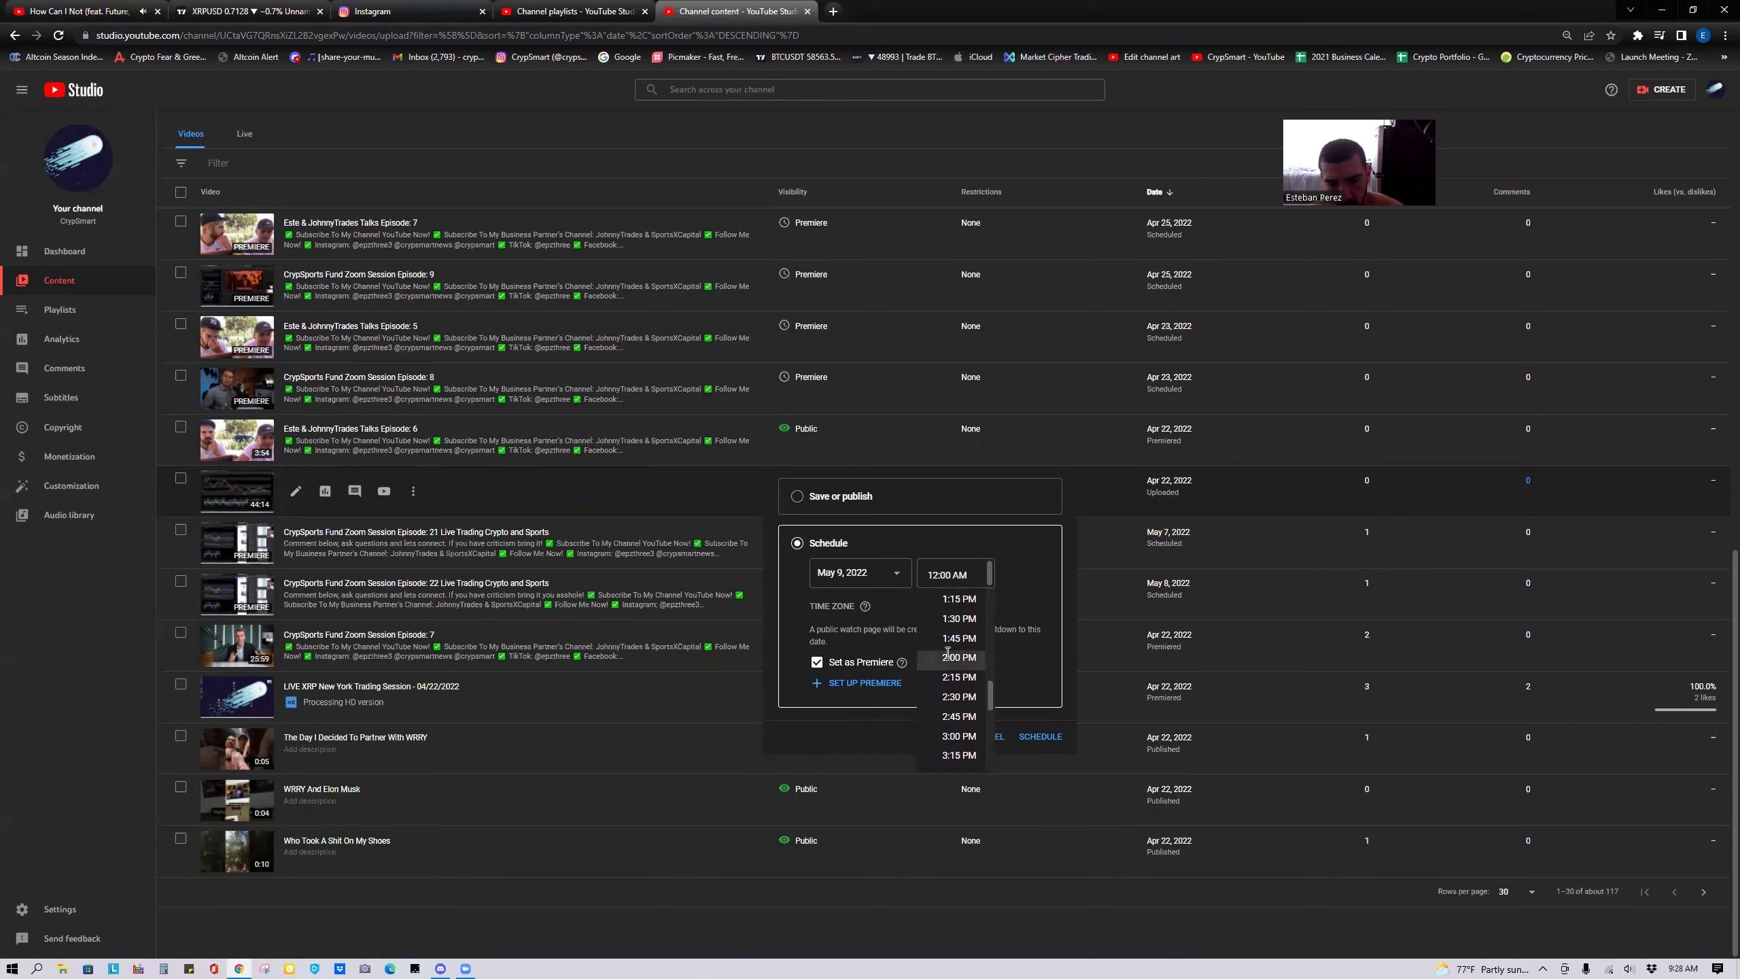
{"action": "left_click", "coordinate": [952, 658]}
{"action": "left_click", "coordinate": [1040, 736]}
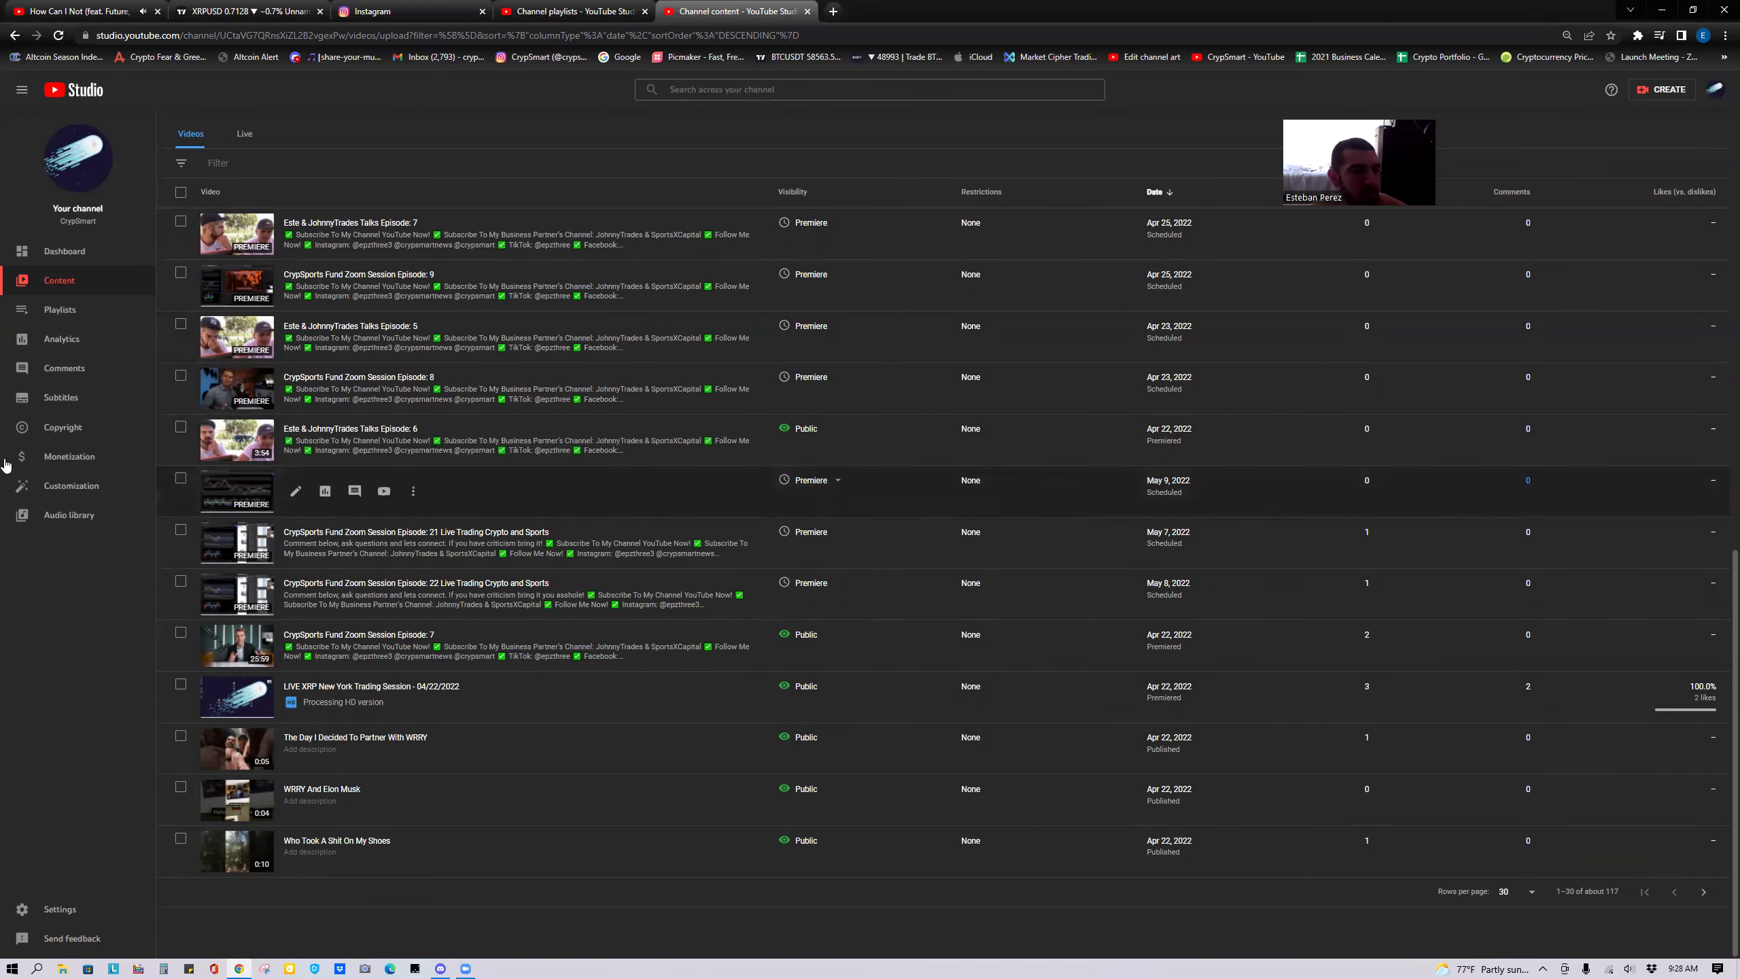
{"action": "scroll", "coordinate": [569, 384], "scroll_direction": "up", "scroll_amount": 6}
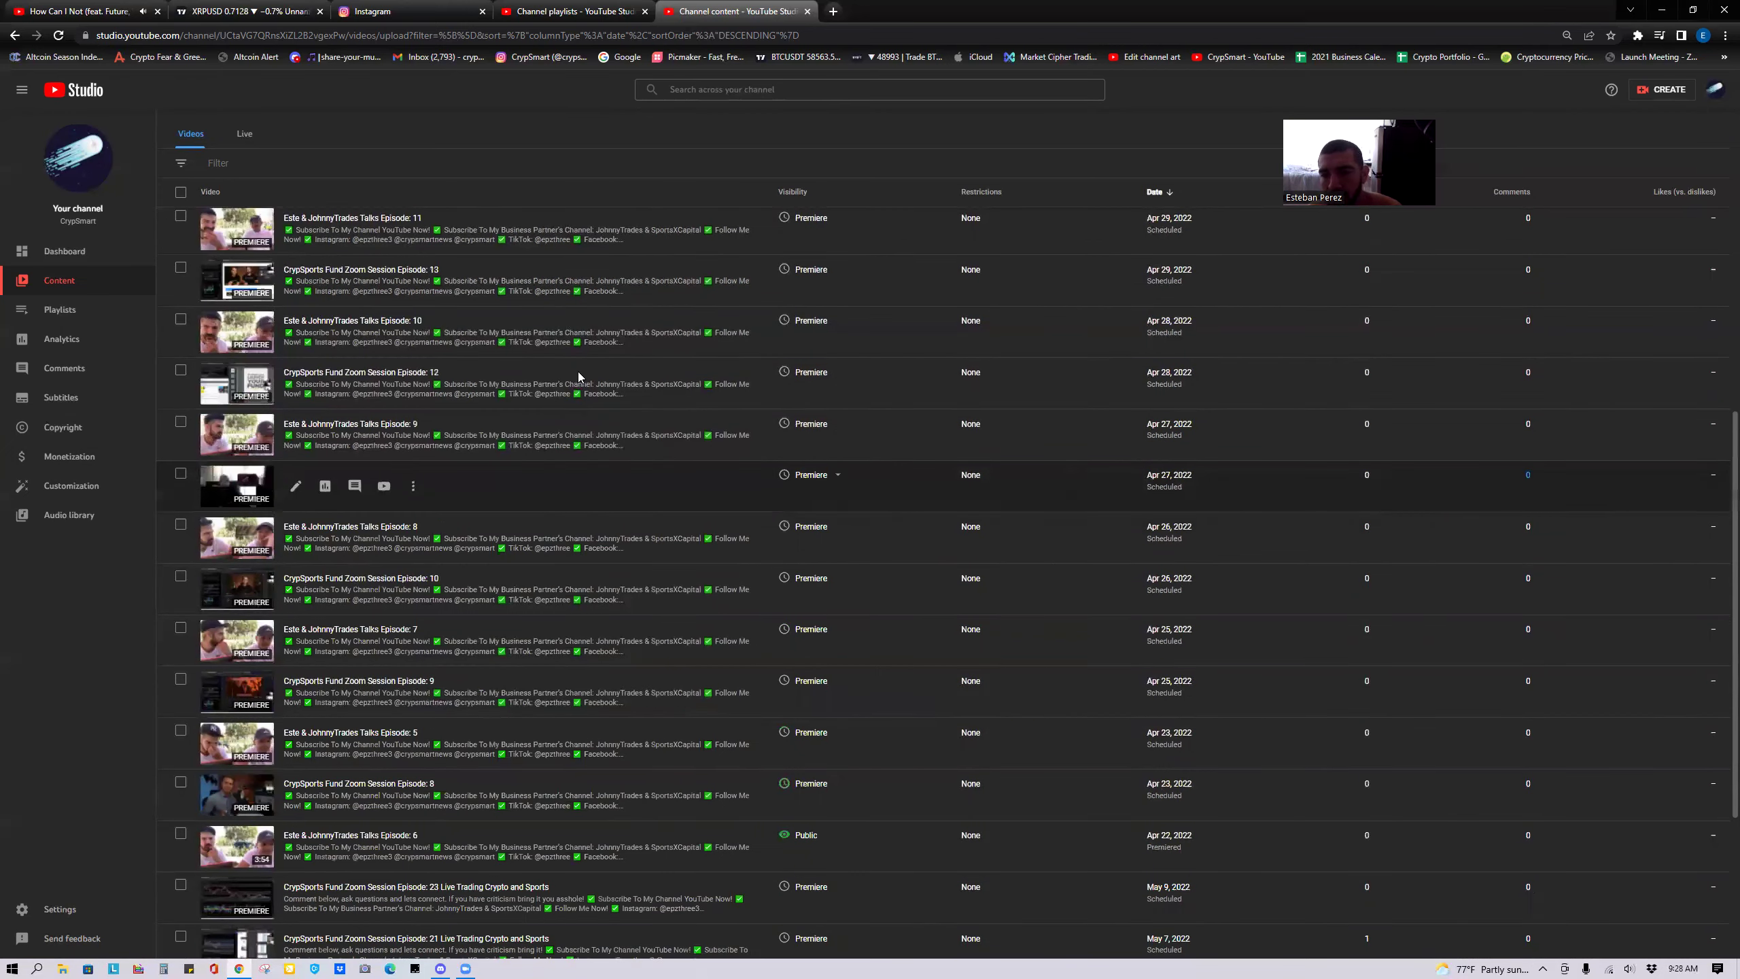
Scroll back up the content list, check the Channel playlists, then move to the XRPUSD TradingView chart.
{"action": "scroll", "coordinate": [576, 377], "scroll_direction": "up", "scroll_amount": 5}
{"action": "left_click", "coordinate": [584, 8]}
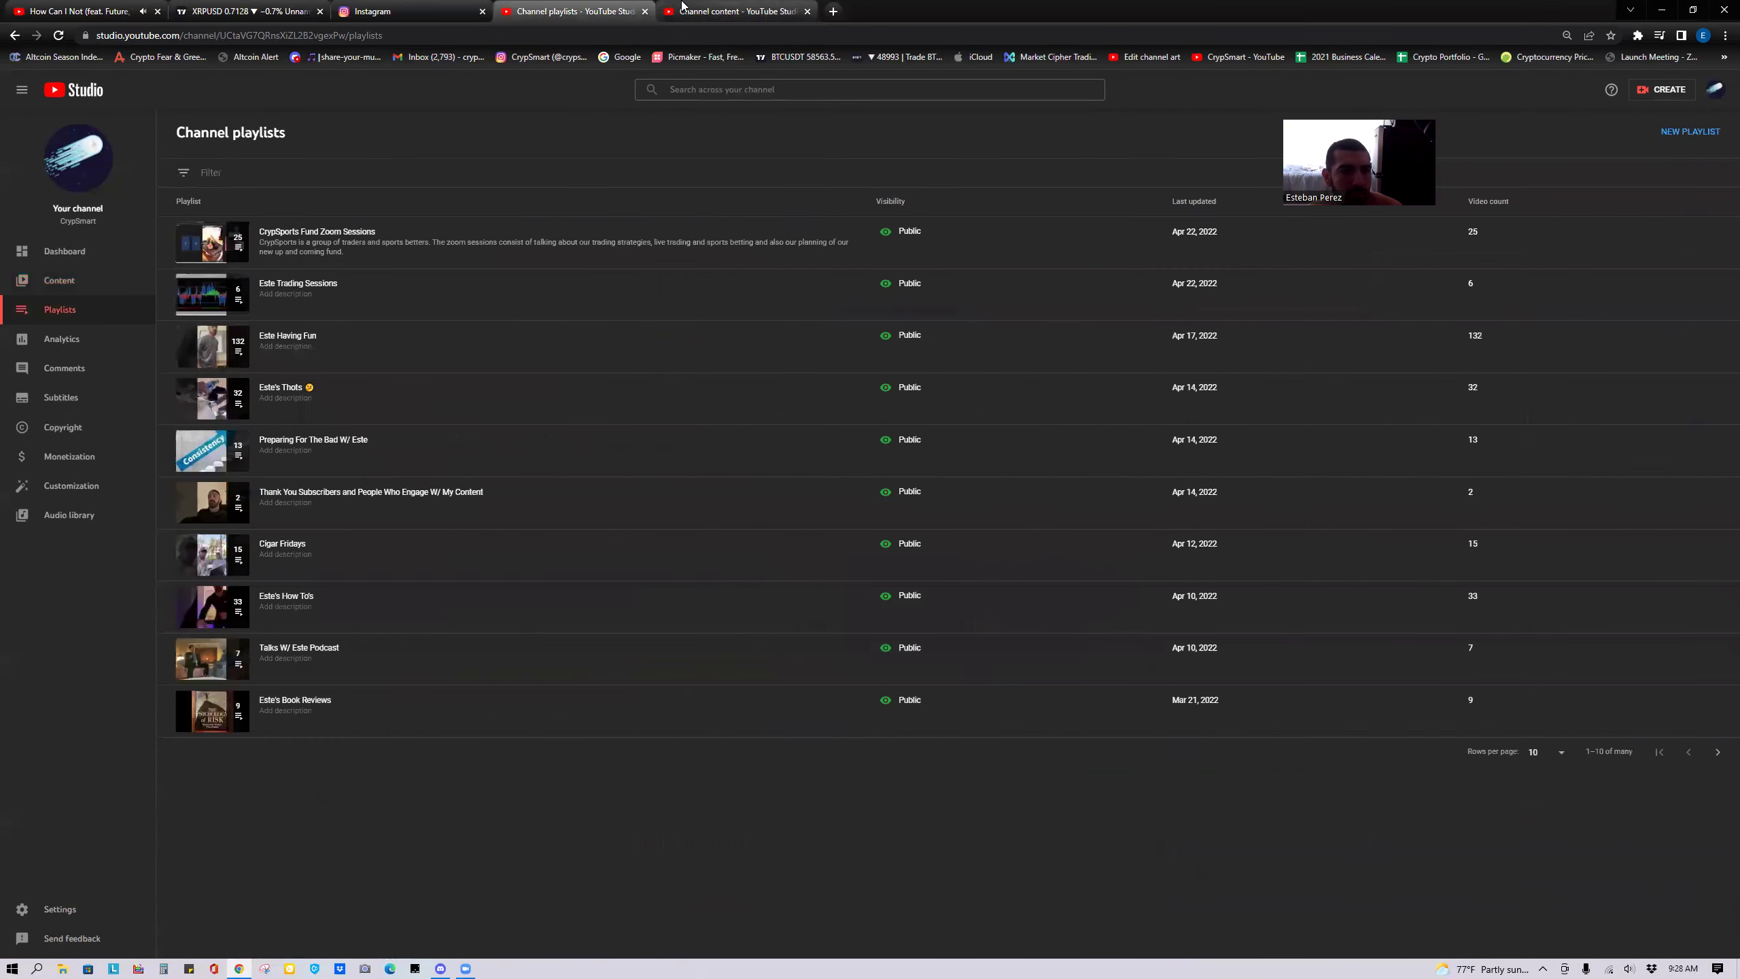
{"action": "left_click", "coordinate": [239, 10]}
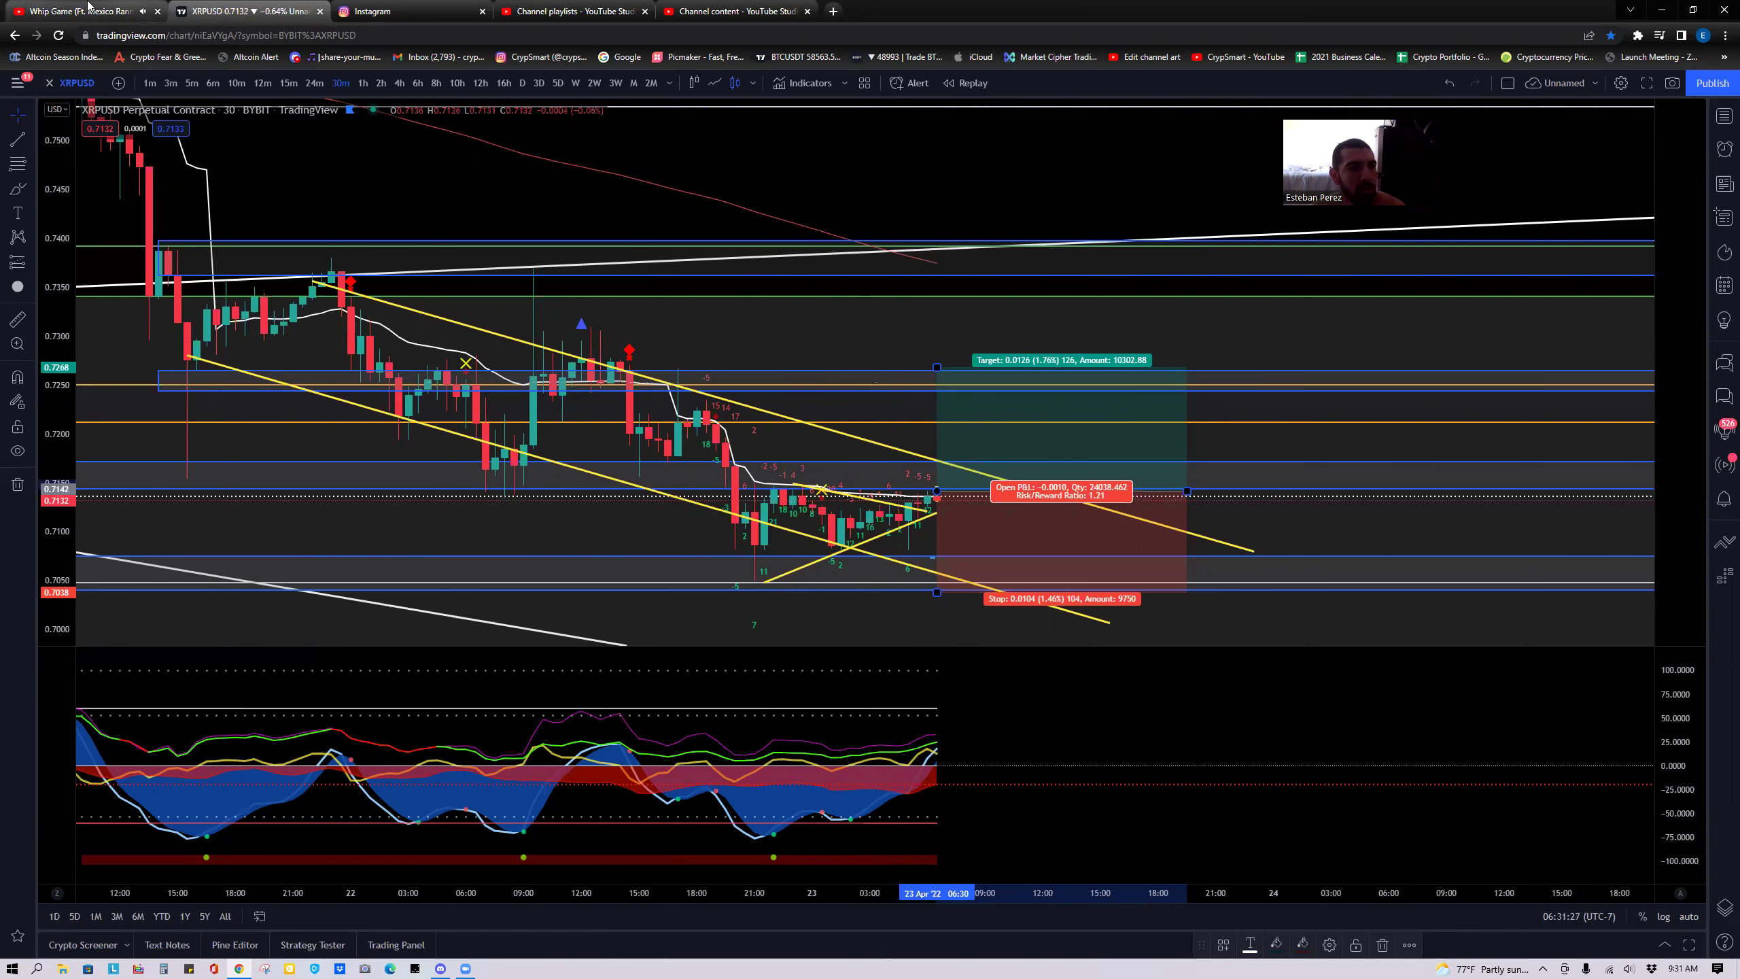
{"action": "left_click", "coordinate": [137, 11]}
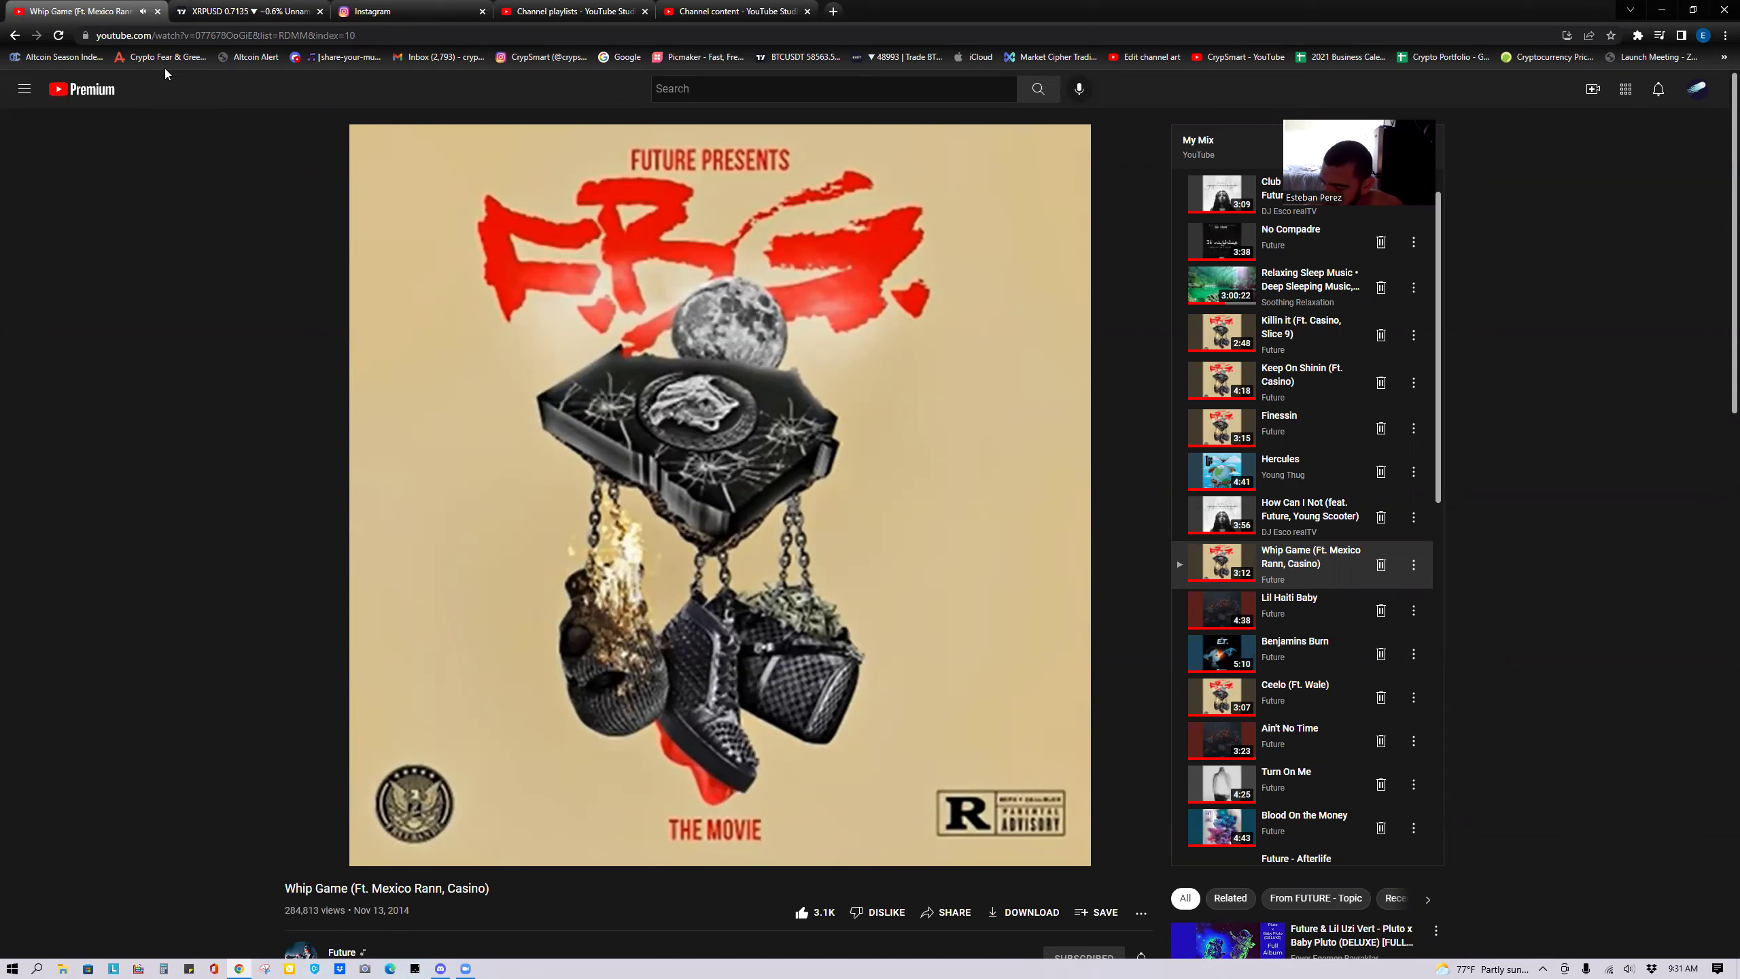
{"action": "left_click", "coordinate": [245, 11]}
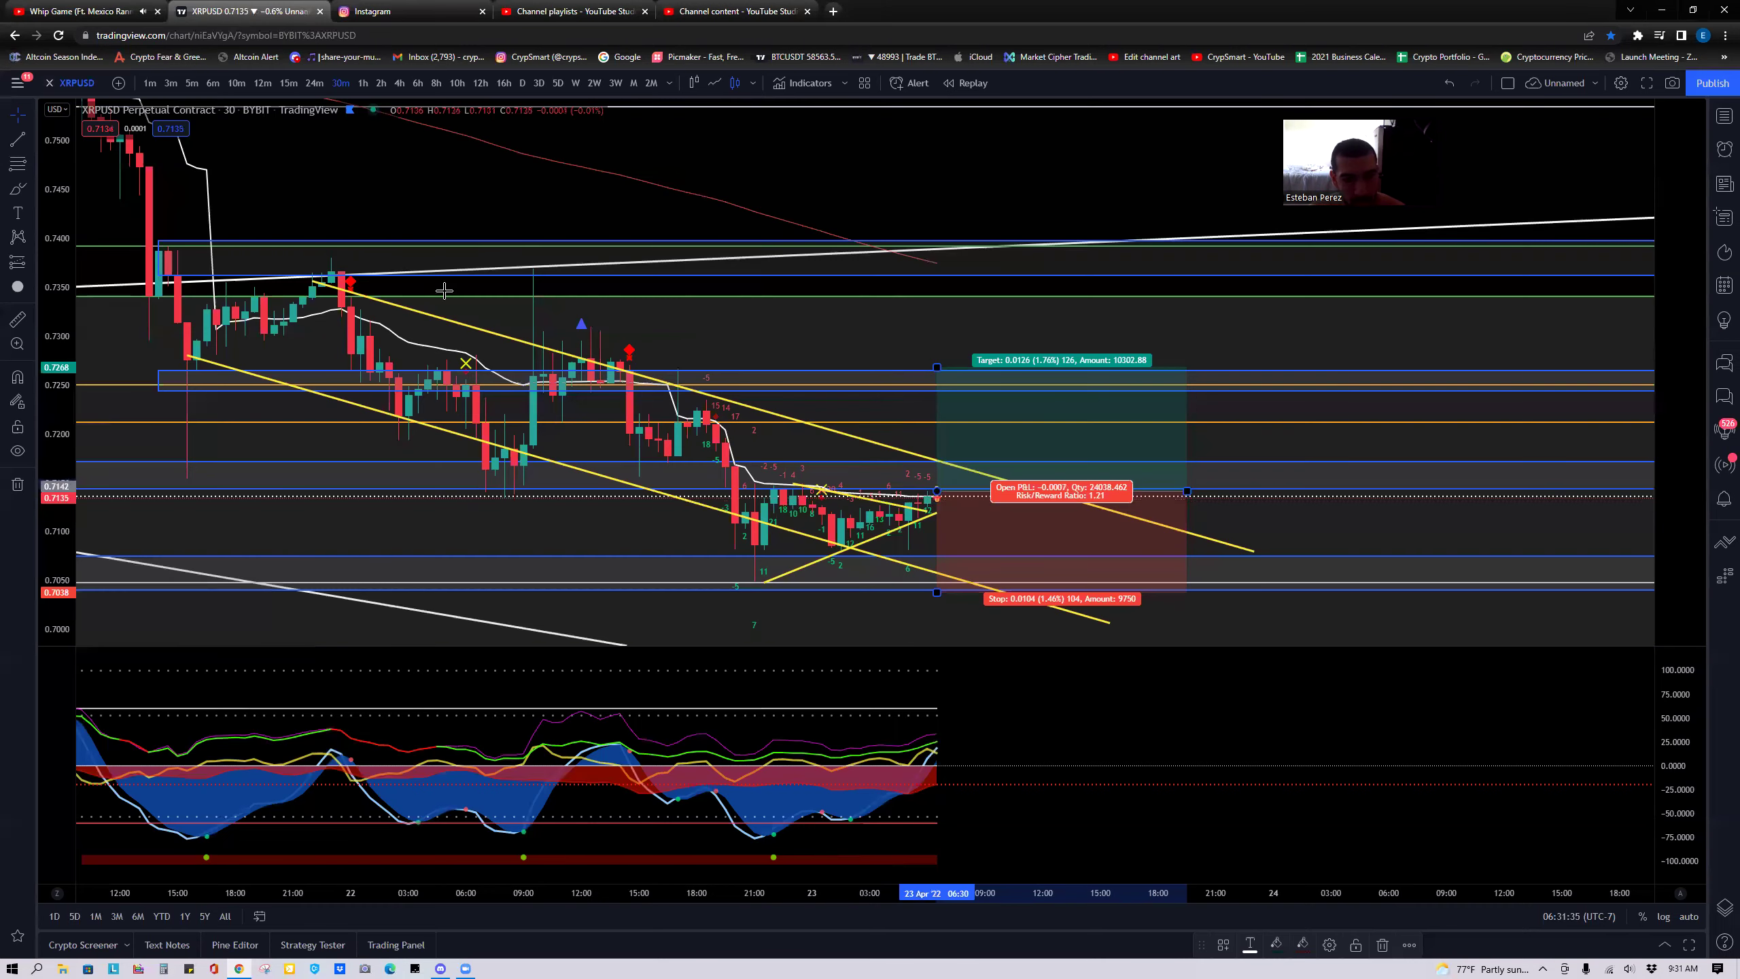
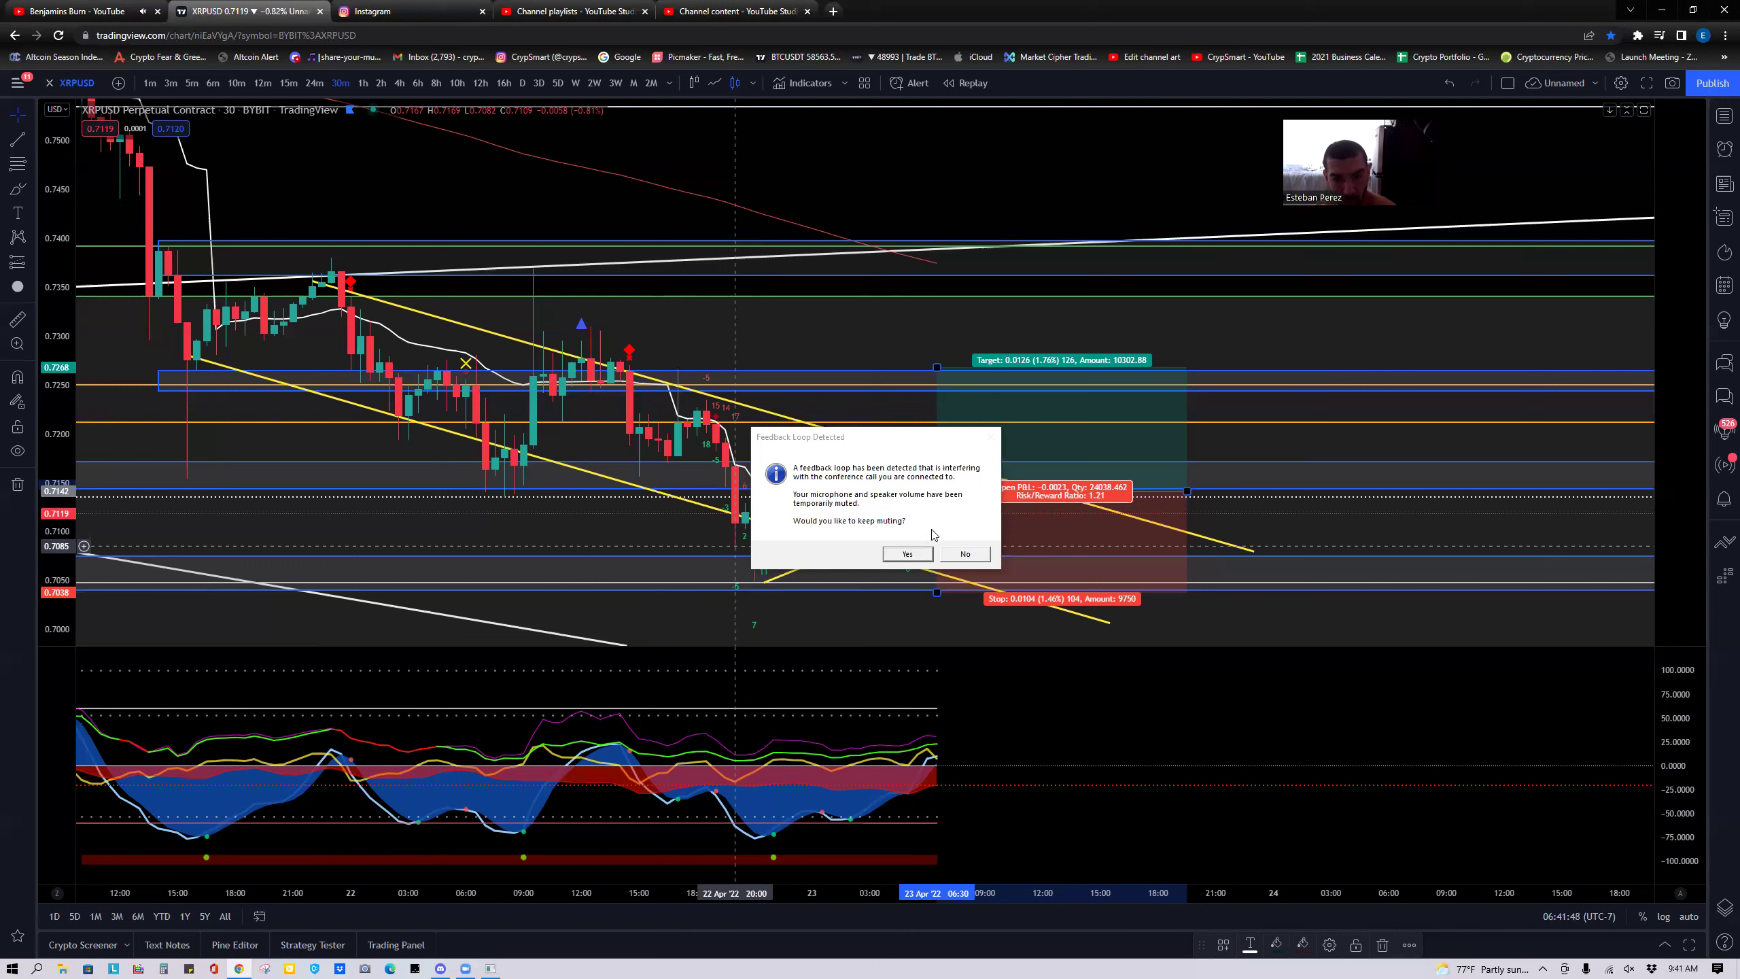
Dismiss the Feedback Loop warning and brush a yellow loop around the latest candles with a rising line.
{"action": "left_click", "coordinate": [965, 554]}
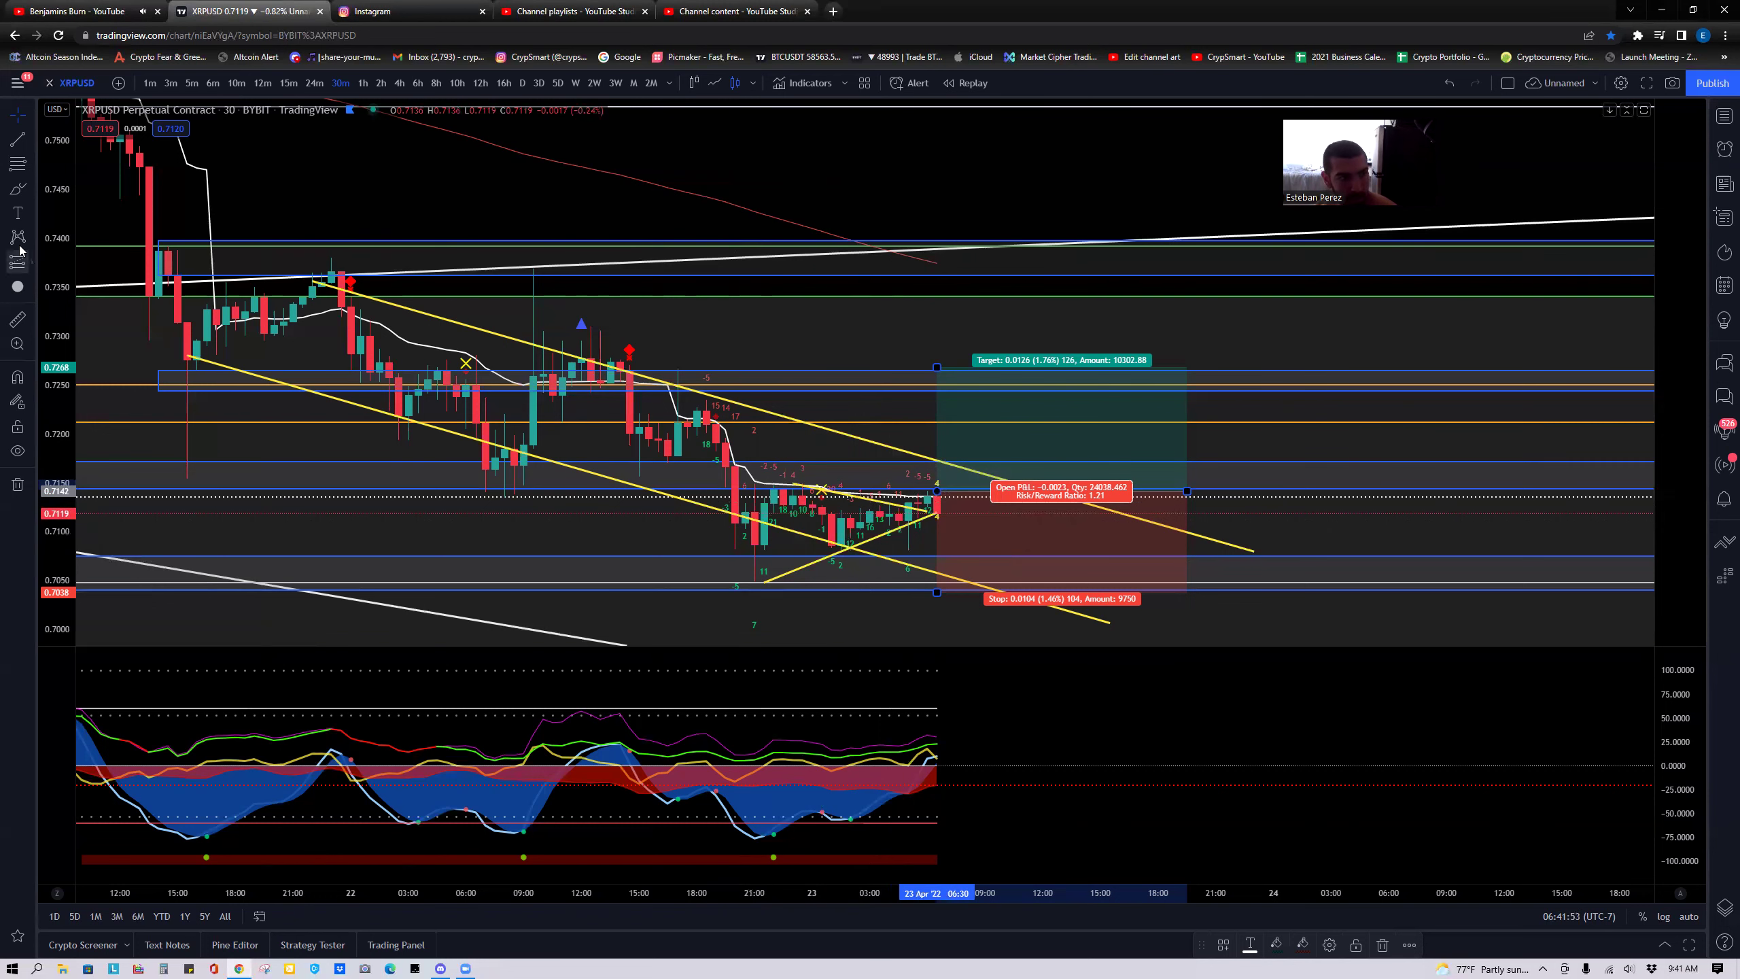
{"action": "left_click", "coordinate": [17, 191]}
{"action": "mouse_move", "coordinate": [751, 546]}
{"action": "left_mouse_down"}
{"action": "mouse_move", "coordinate": [1001, 535]}
{"action": "mouse_move", "coordinate": [819, 514]}
{"action": "mouse_move", "coordinate": [751, 533]}
{"action": "mouse_move", "coordinate": [1004, 536]}
{"action": "mouse_move", "coordinate": [972, 480]}
{"action": "mouse_move", "coordinate": [981, 390]}
{"action": "left_mouse_up"}
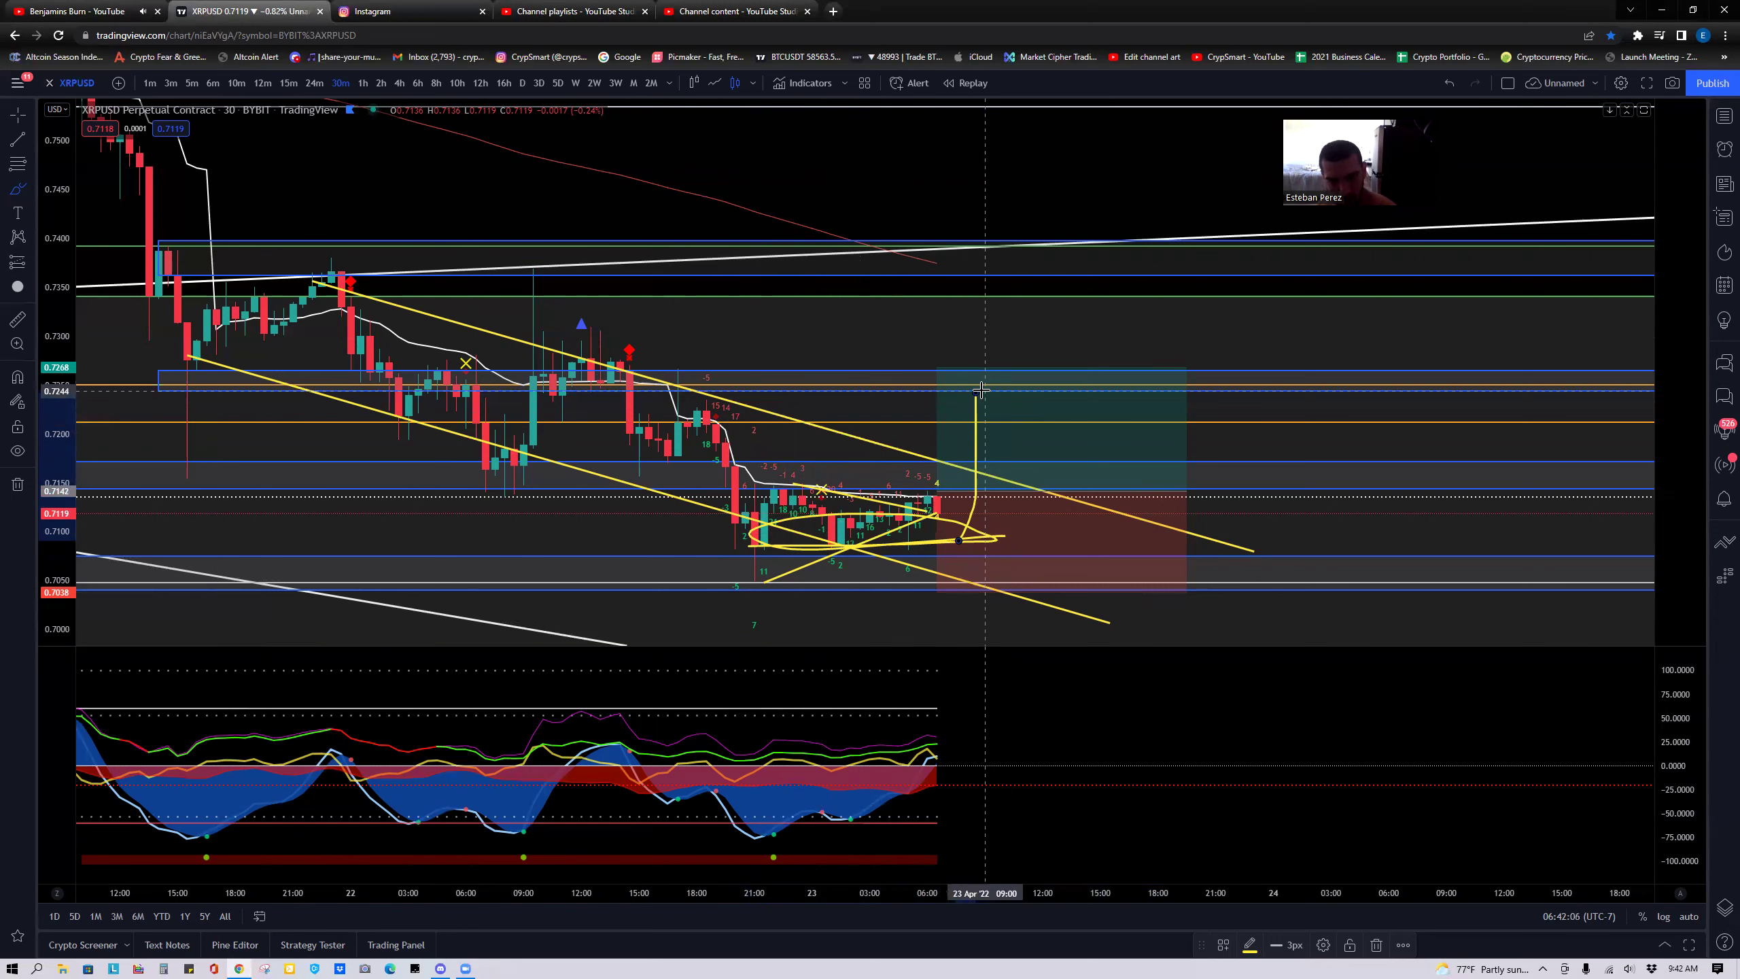
{"action": "left_click_drag", "start_coordinate": [981, 389], "coordinate": [981, 390]}
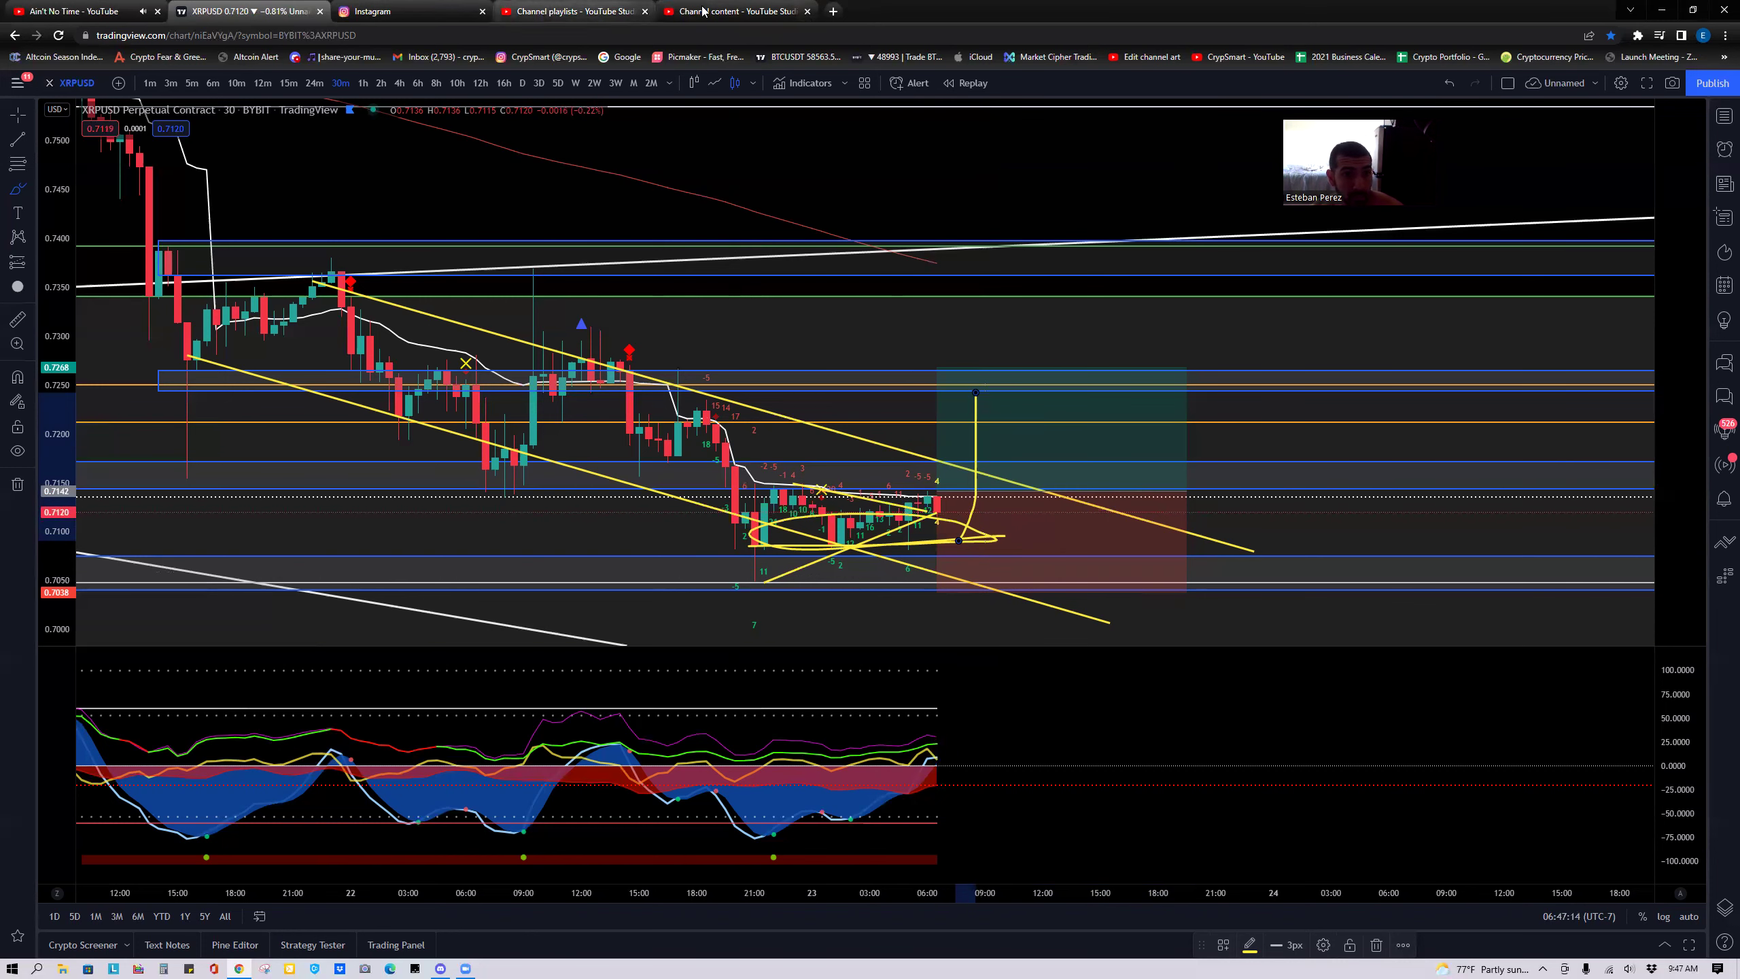
Open a blank new tab and look through the YouTube Studio content and playlists pages.
{"action": "left_click", "coordinate": [834, 11]}
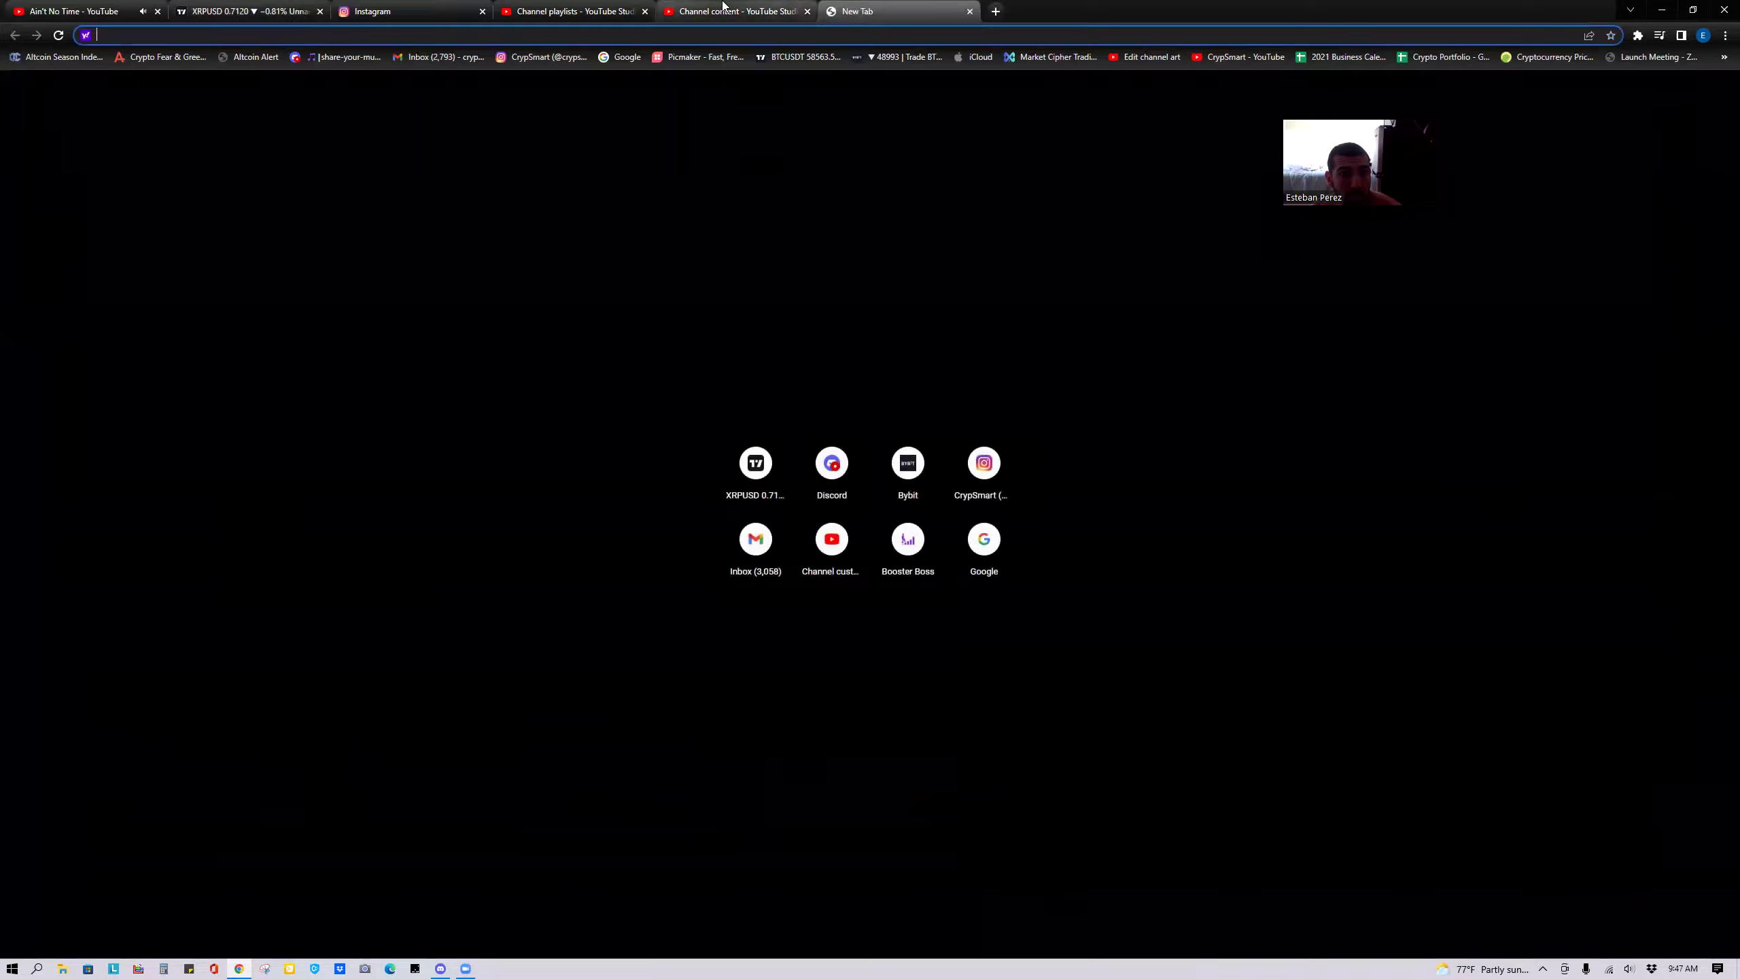
{"action": "left_click", "coordinate": [733, 11]}
{"action": "left_click", "coordinate": [576, 11]}
{"action": "left_click", "coordinate": [733, 11]}
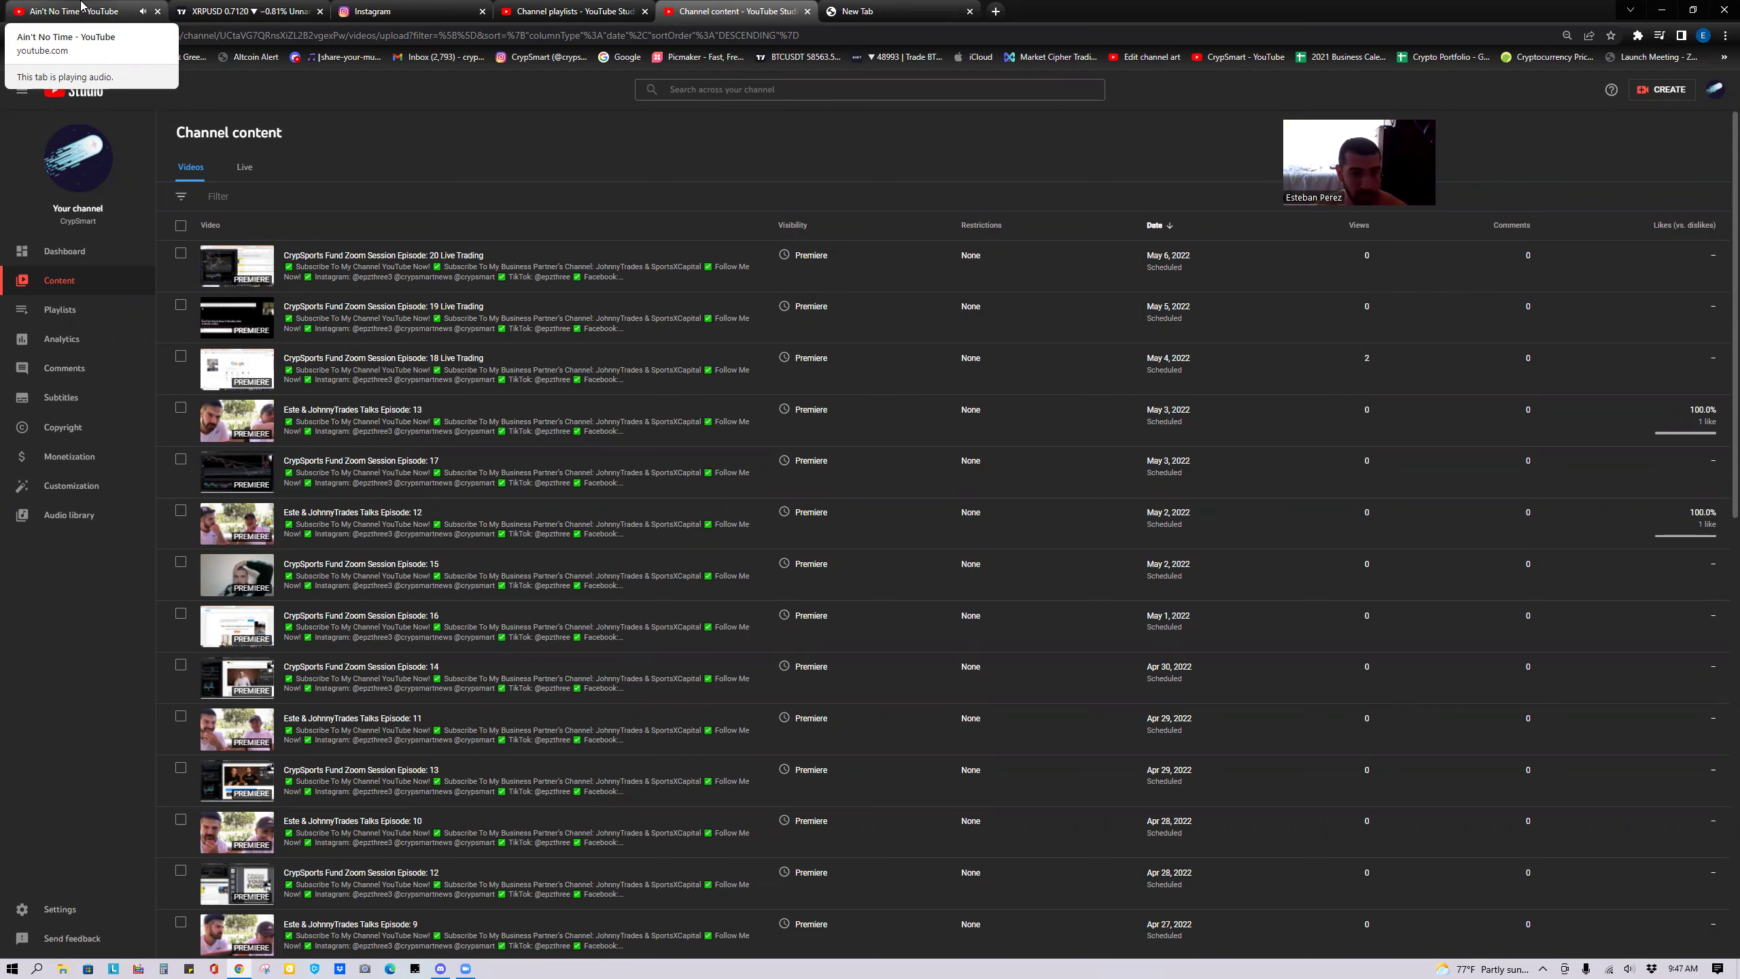
{"action": "left_click", "coordinate": [882, 9]}
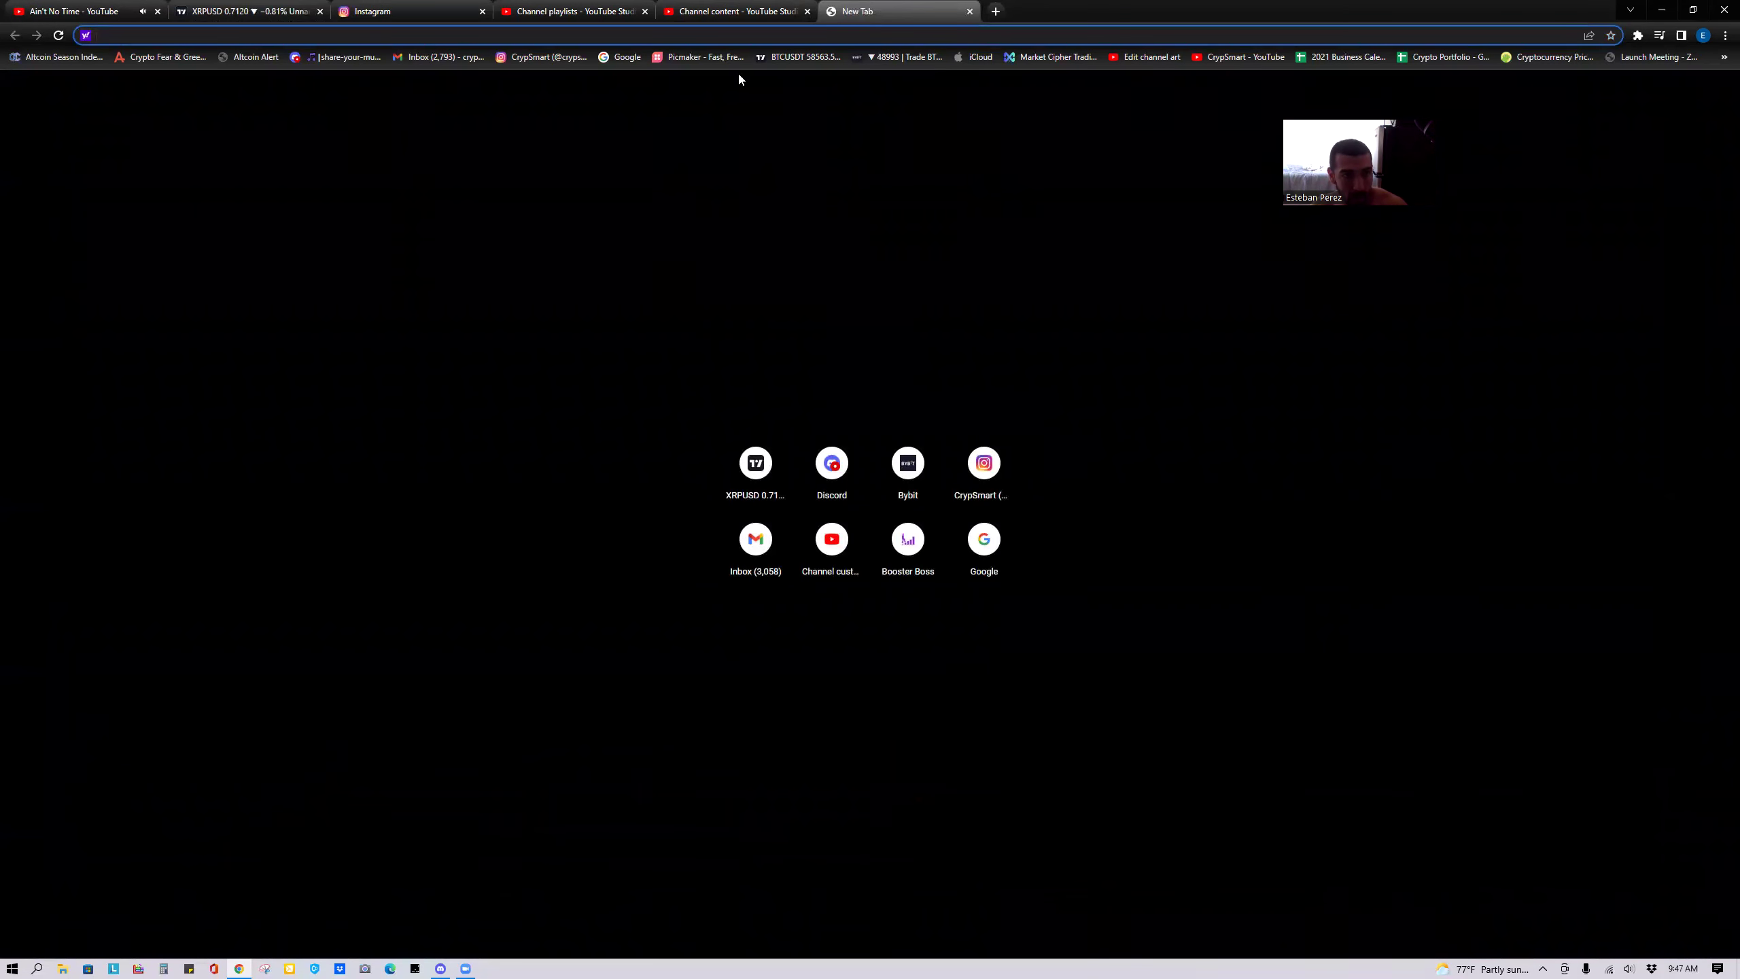
Glance at the Instagram feed and the YouTube music tab, ending on the XRPUSD chart.
{"action": "left_click", "coordinate": [337, 8]}
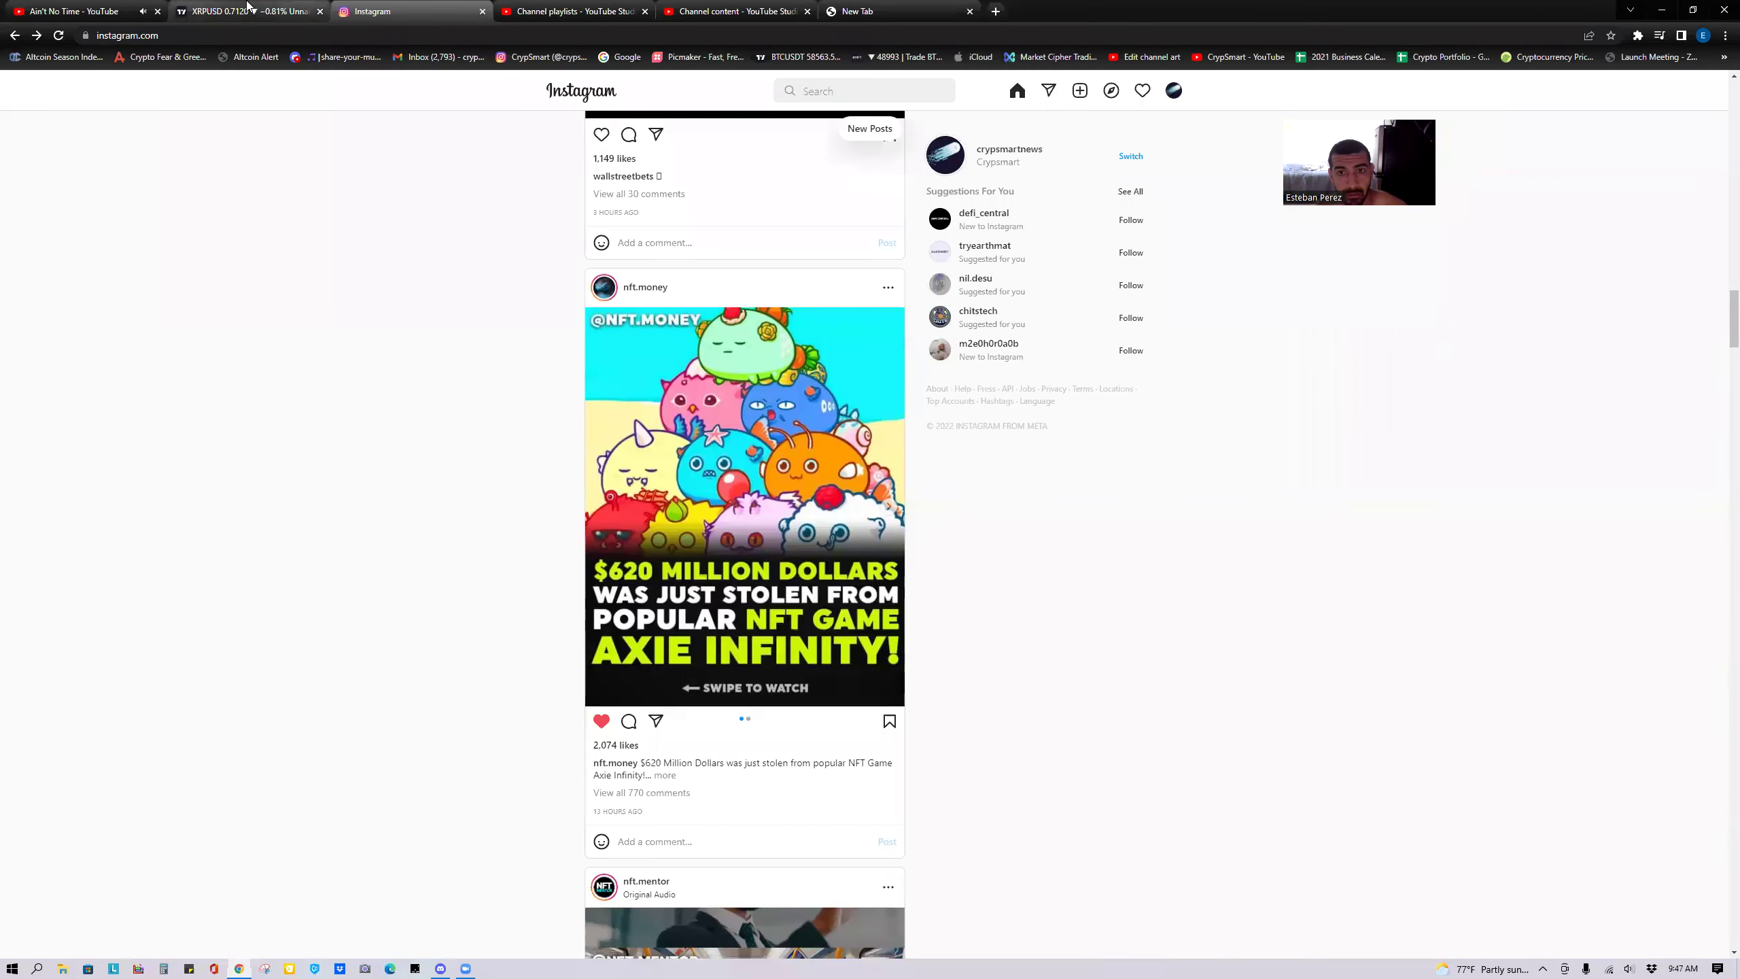
{"action": "left_click", "coordinate": [211, 8]}
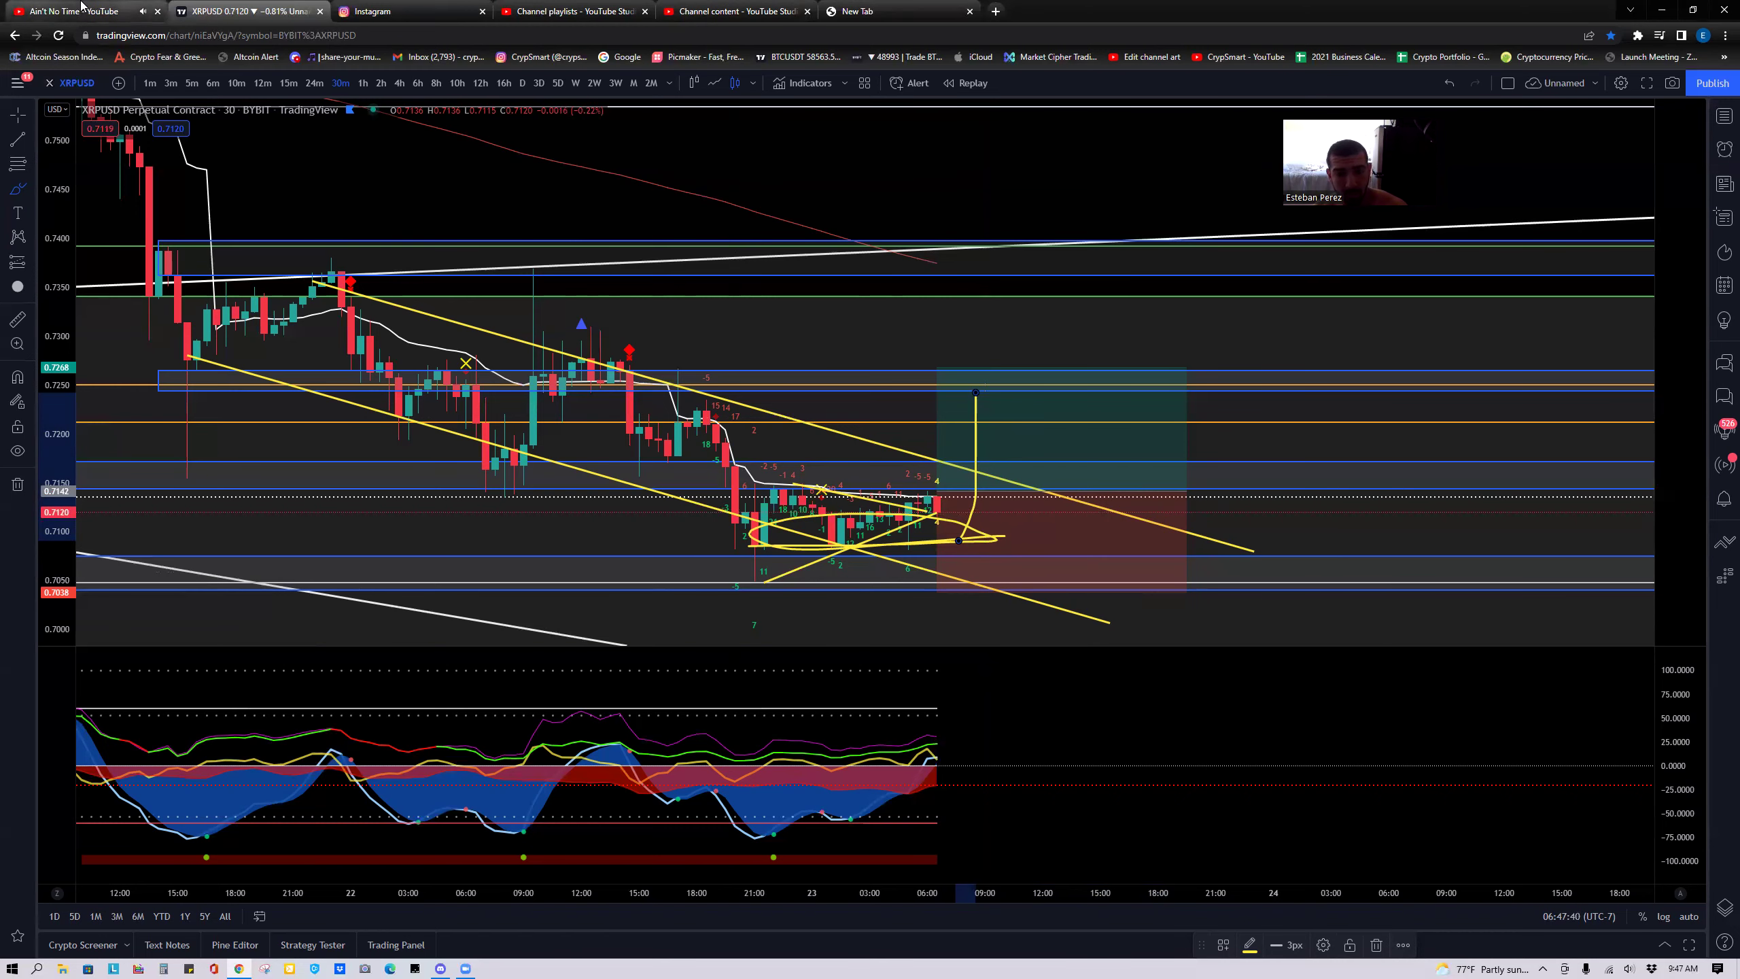
{"action": "left_click", "coordinate": [81, 8]}
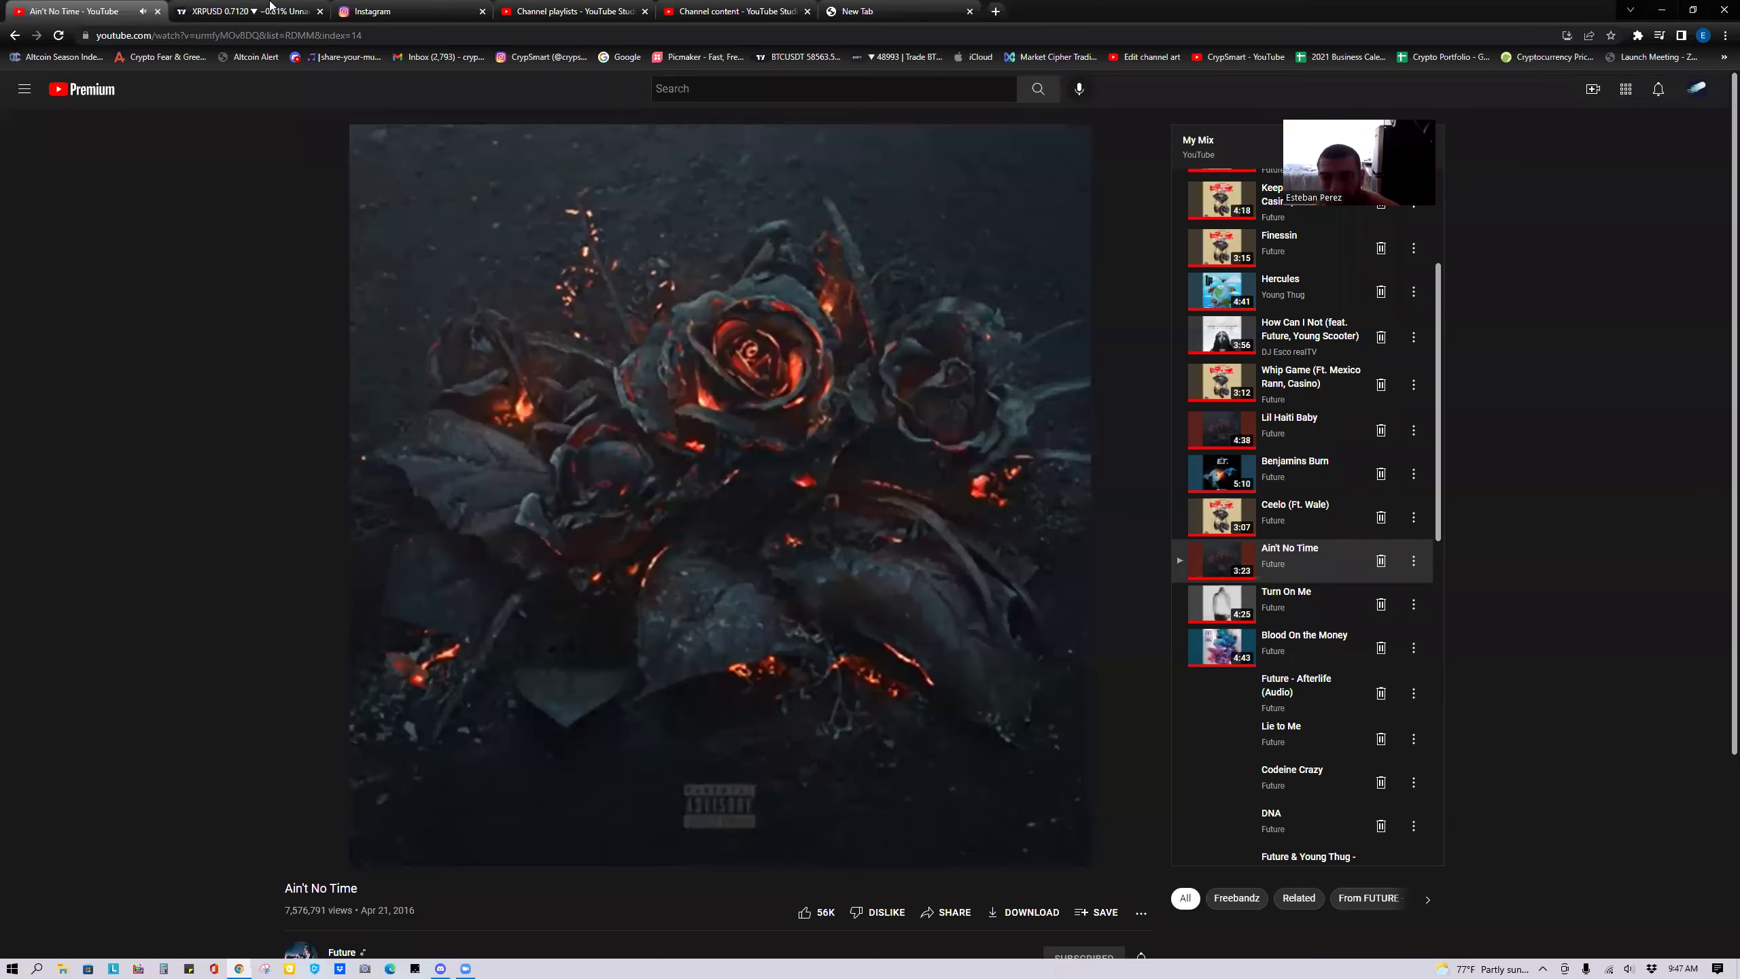
{"action": "left_click", "coordinate": [271, 8]}
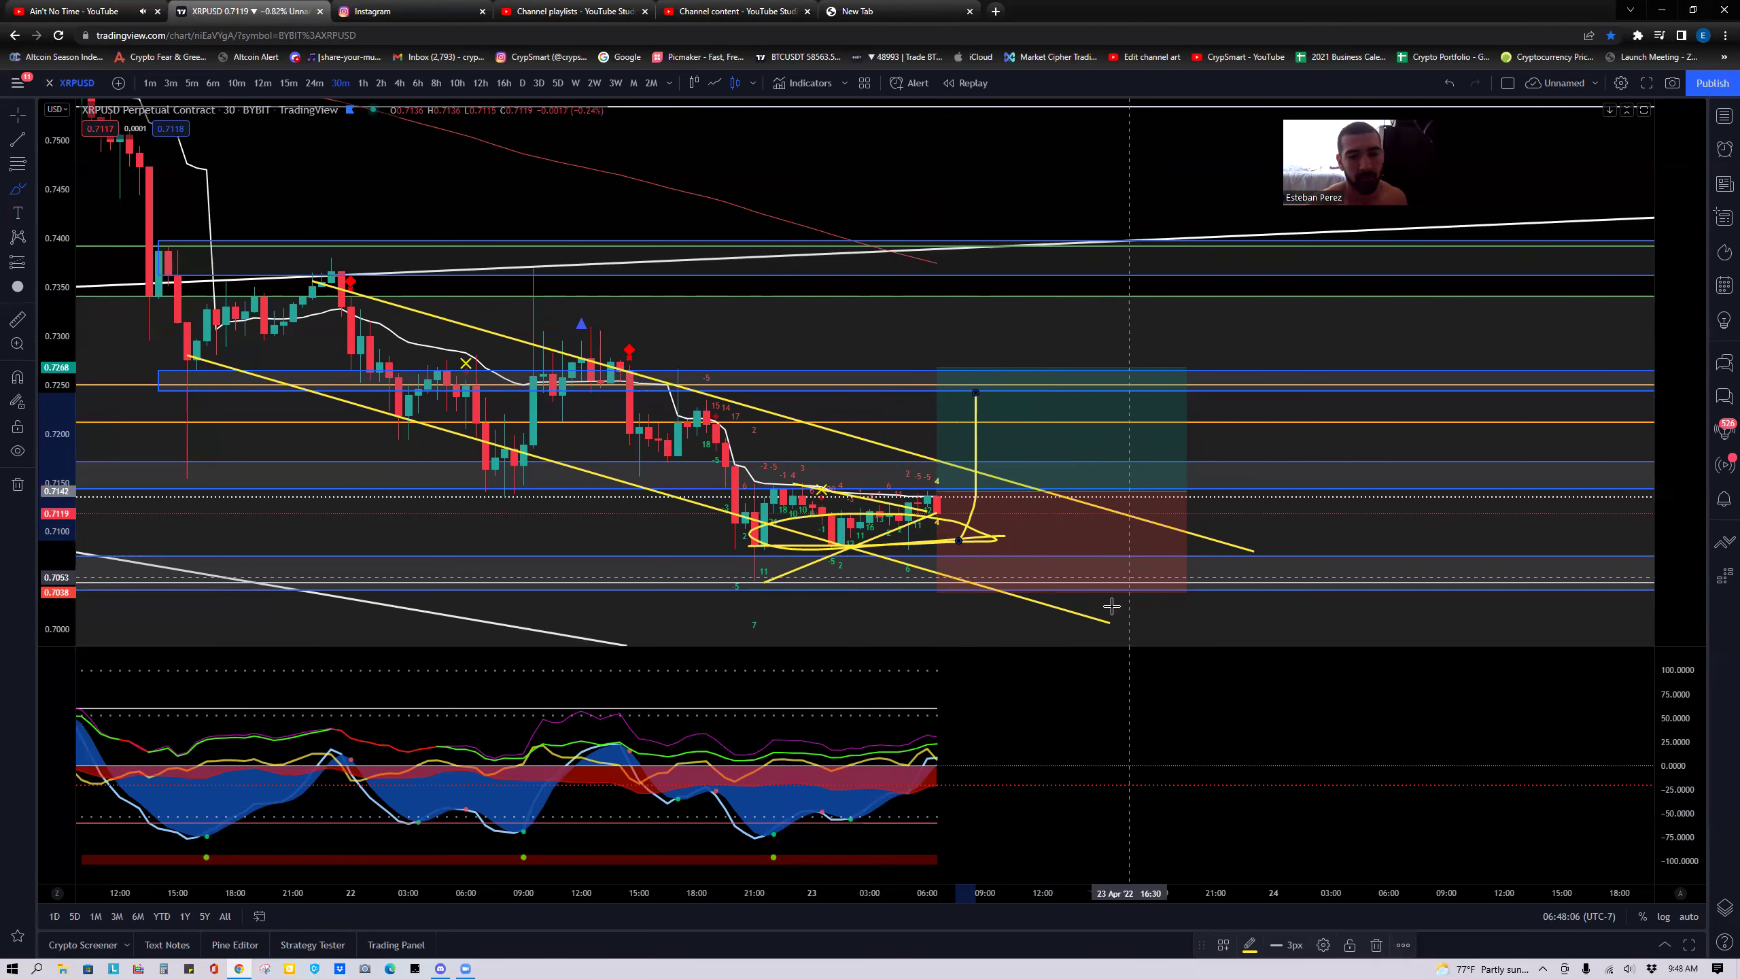
Change the XRPUSD perpetual chart interval from 30m to 15m.
{"action": "left_click", "coordinate": [288, 83]}
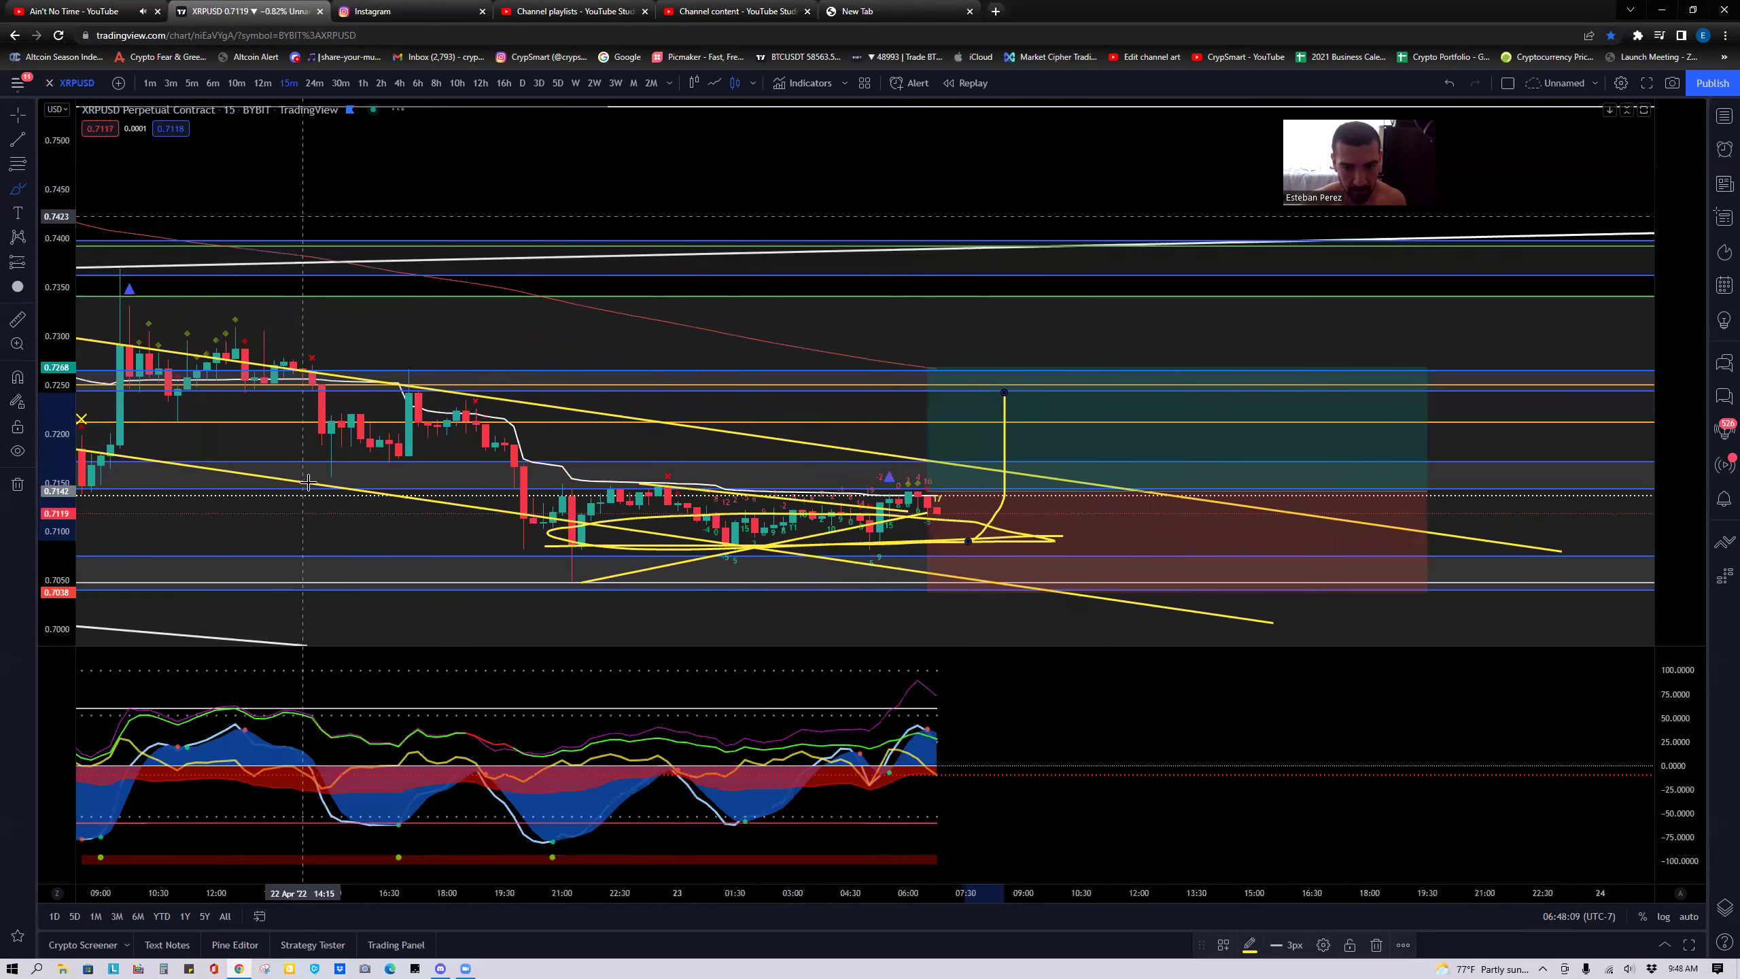
Zoom the 15-minute chart out to several days, deselect the drawing and choose the Eraser.
{"action": "scroll", "coordinate": [360, 549], "scroll_direction": "down", "scroll_amount": 3}
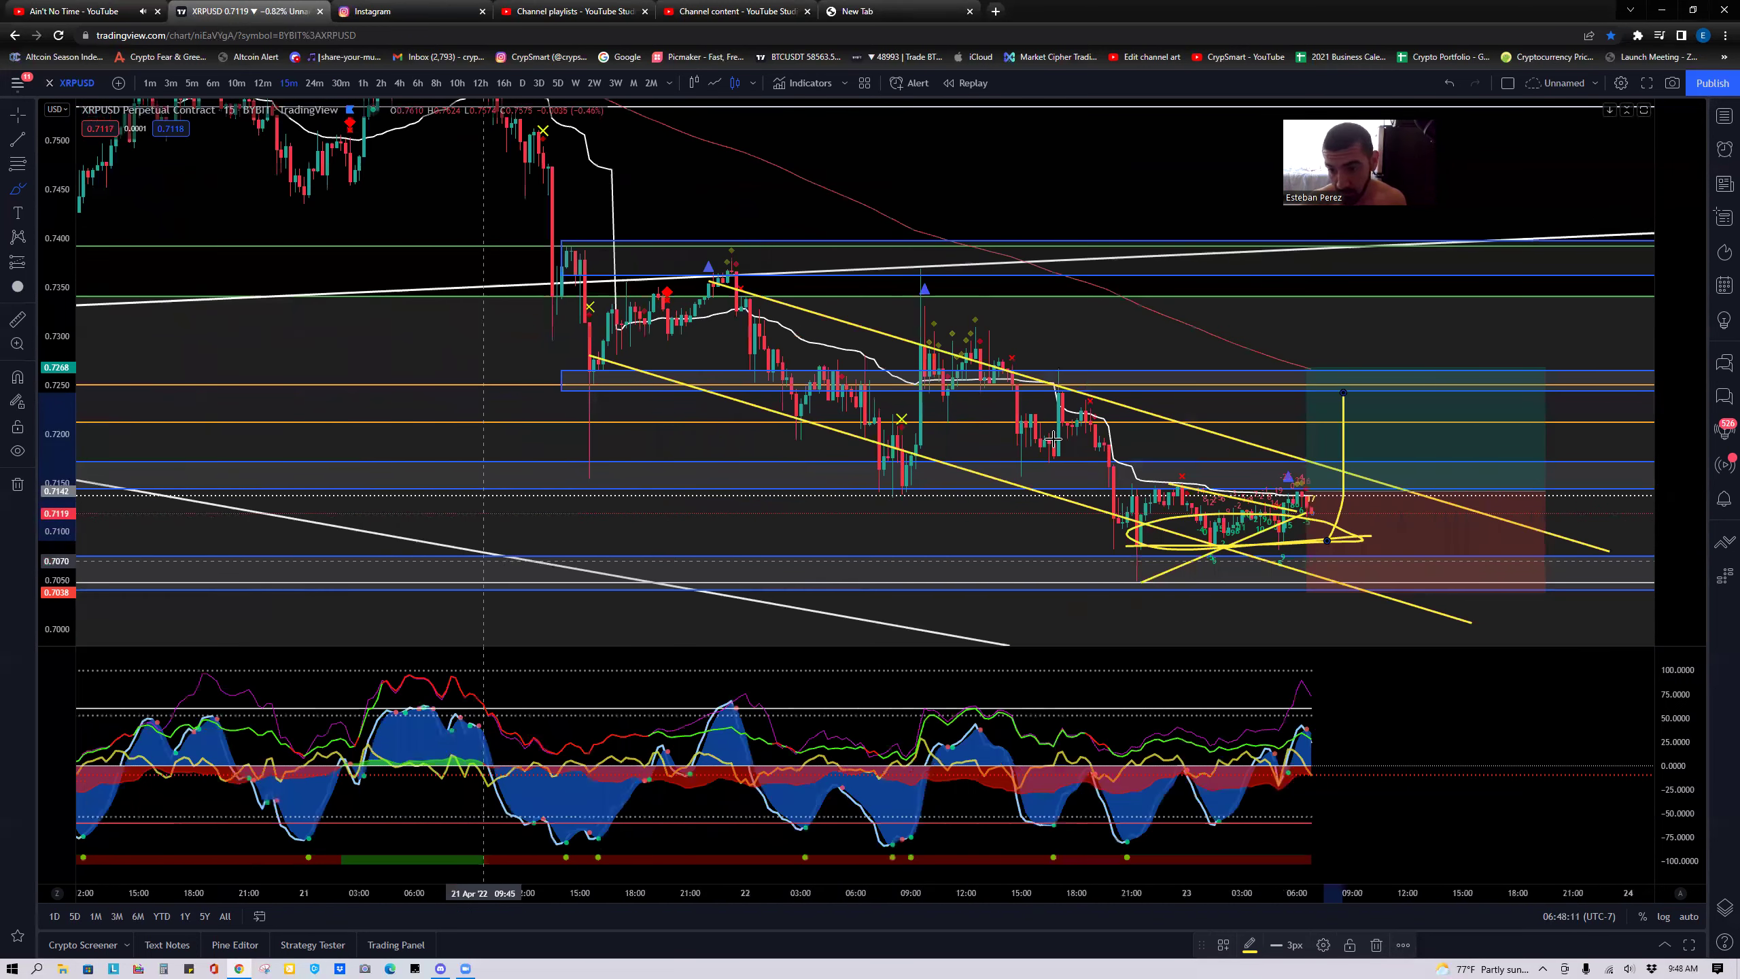
{"action": "scroll", "coordinate": [1233, 346], "scroll_direction": "up", "scroll_amount": 1}
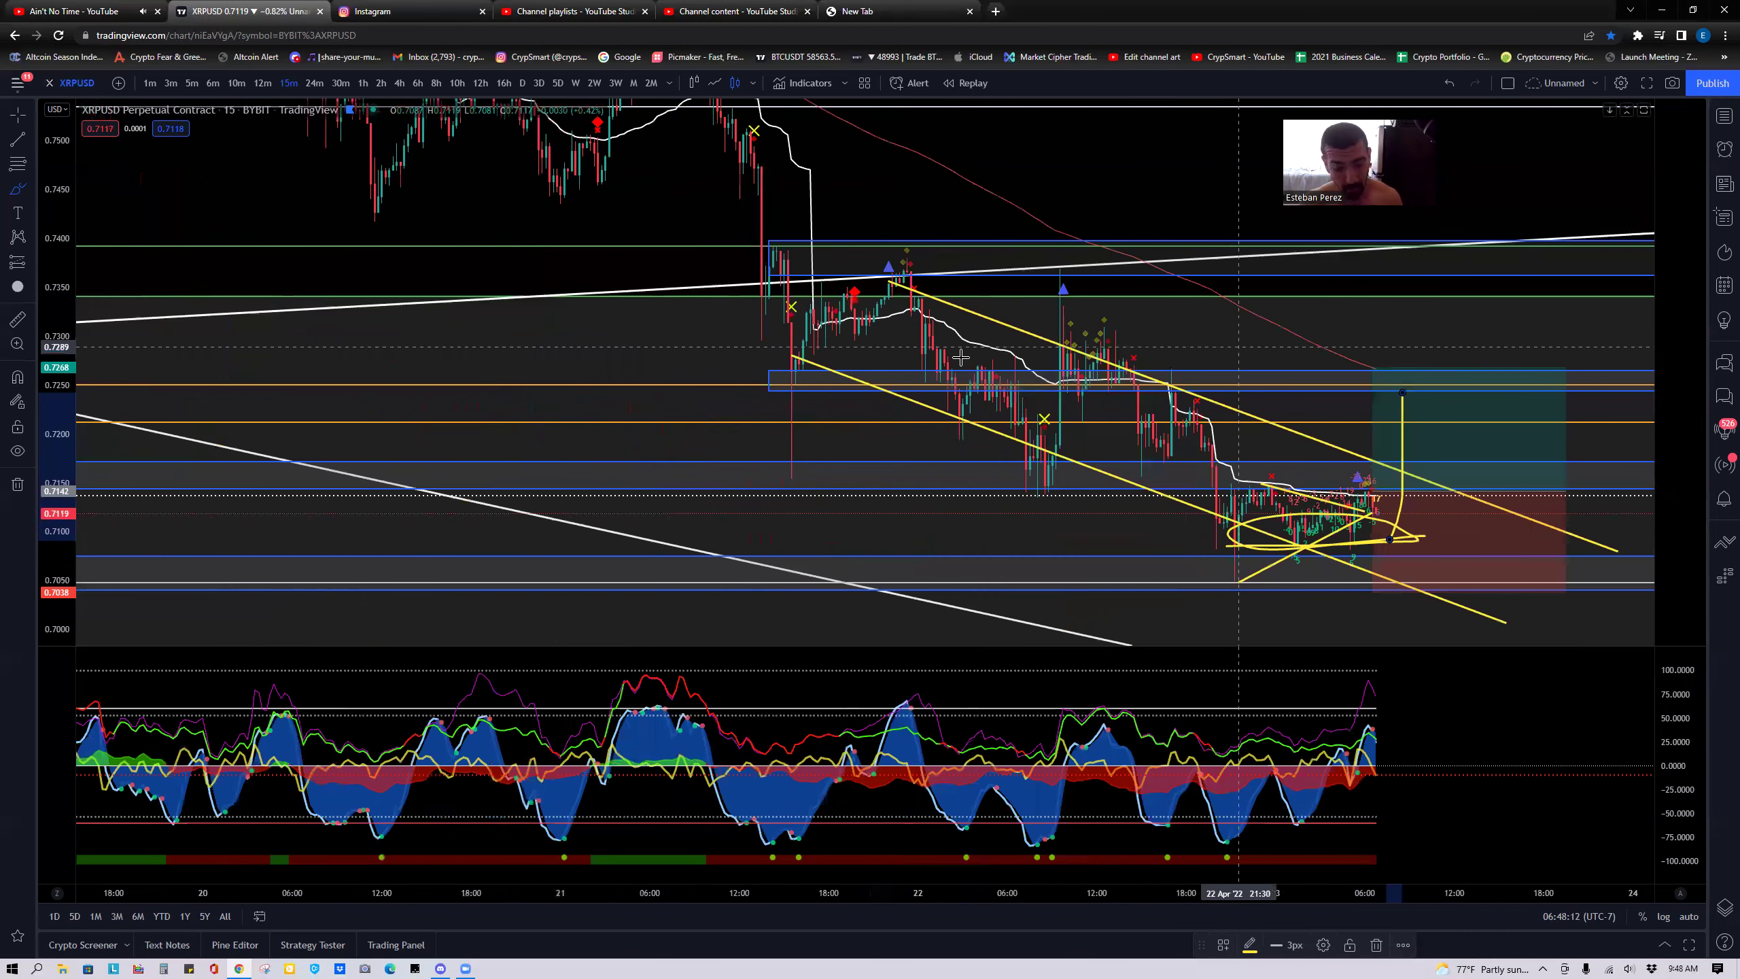
{"action": "left_click", "coordinate": [339, 197]}
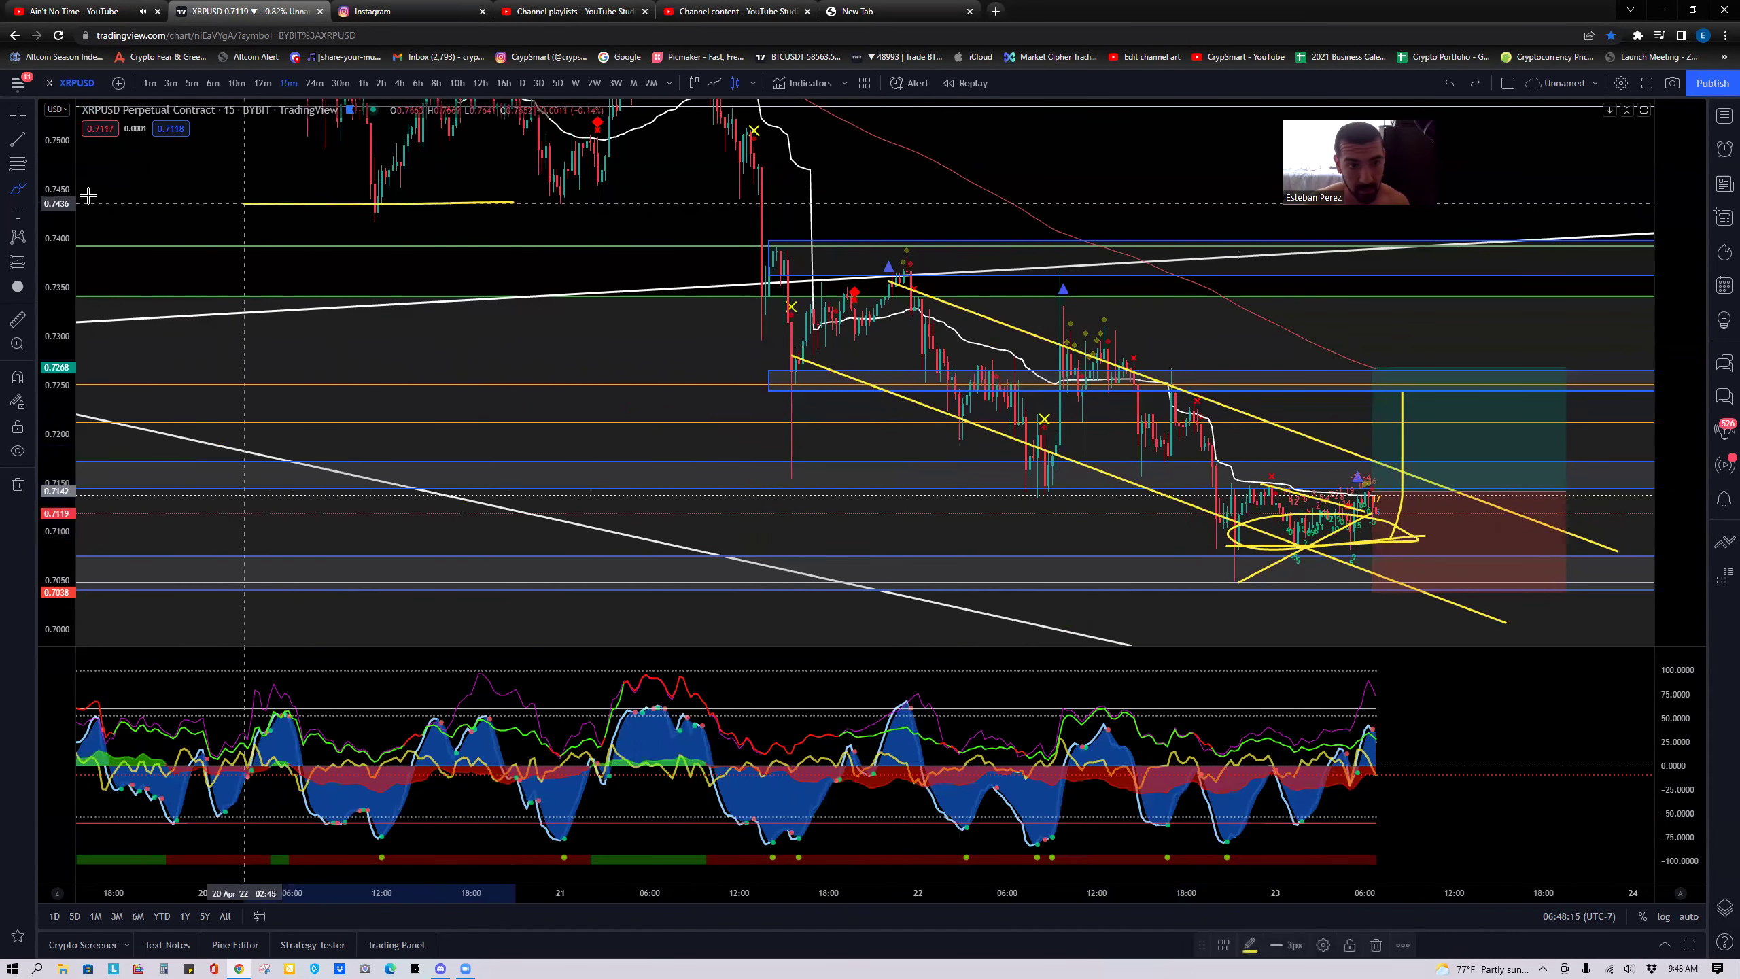
{"action": "key", "text": "ctrl"}
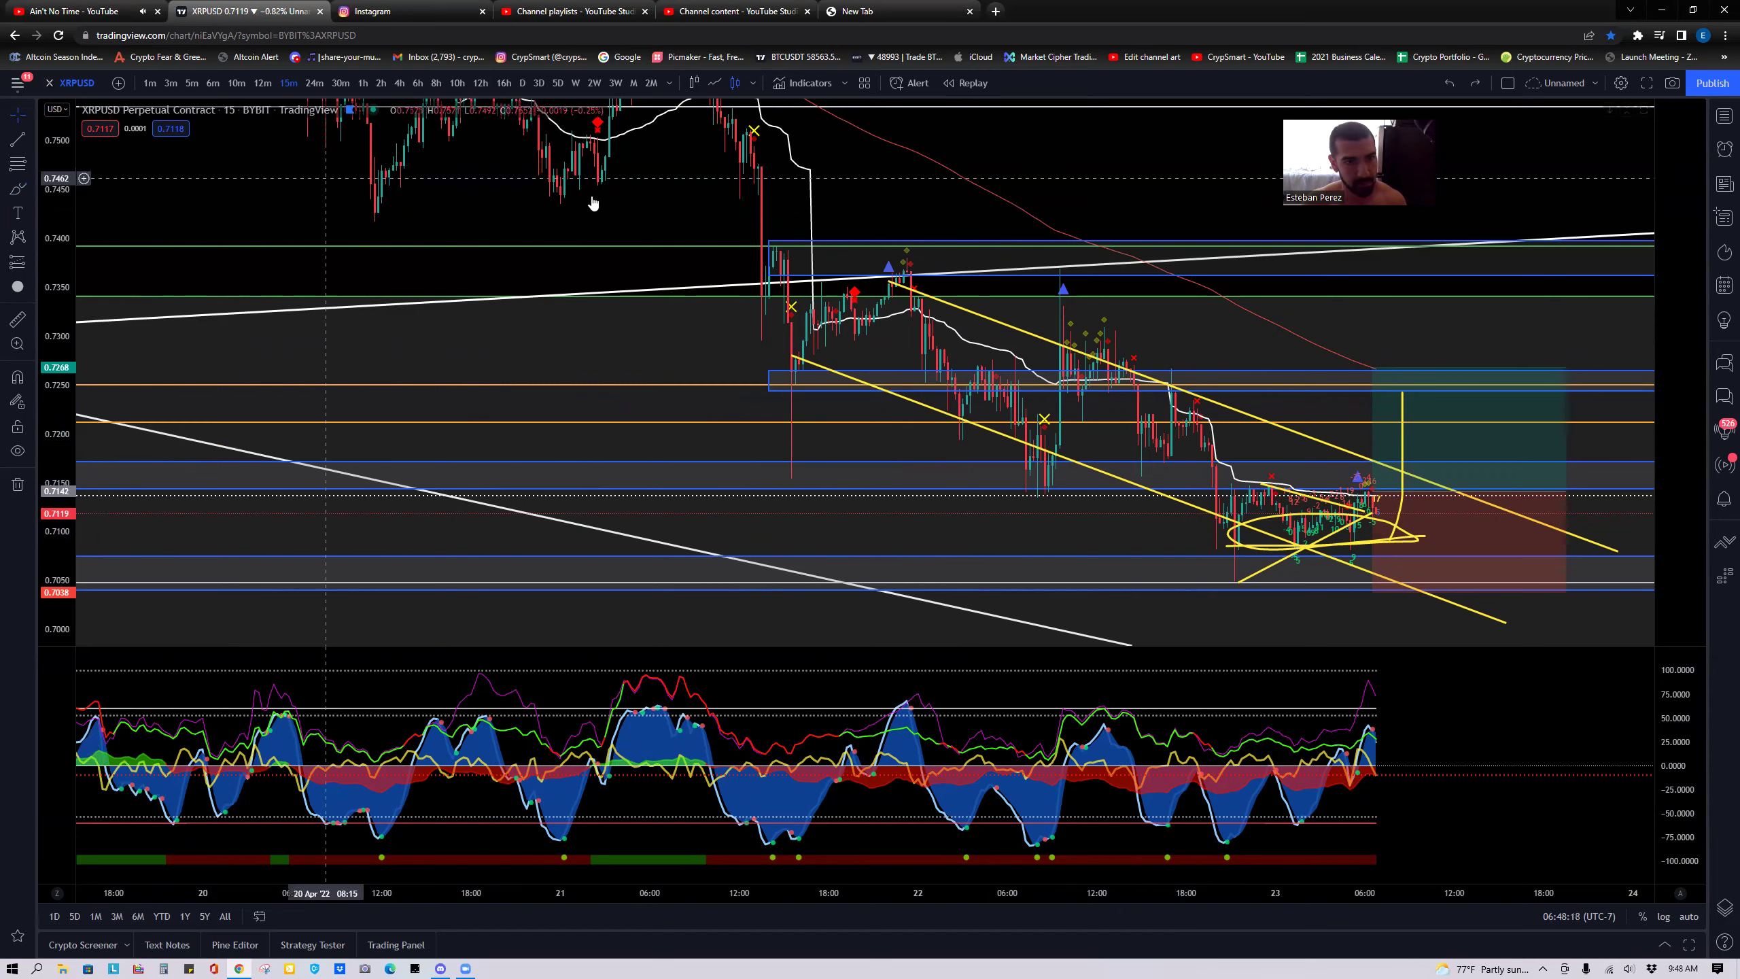
{"action": "scroll", "coordinate": [473, 220], "scroll_direction": "right", "scroll_amount": 5}
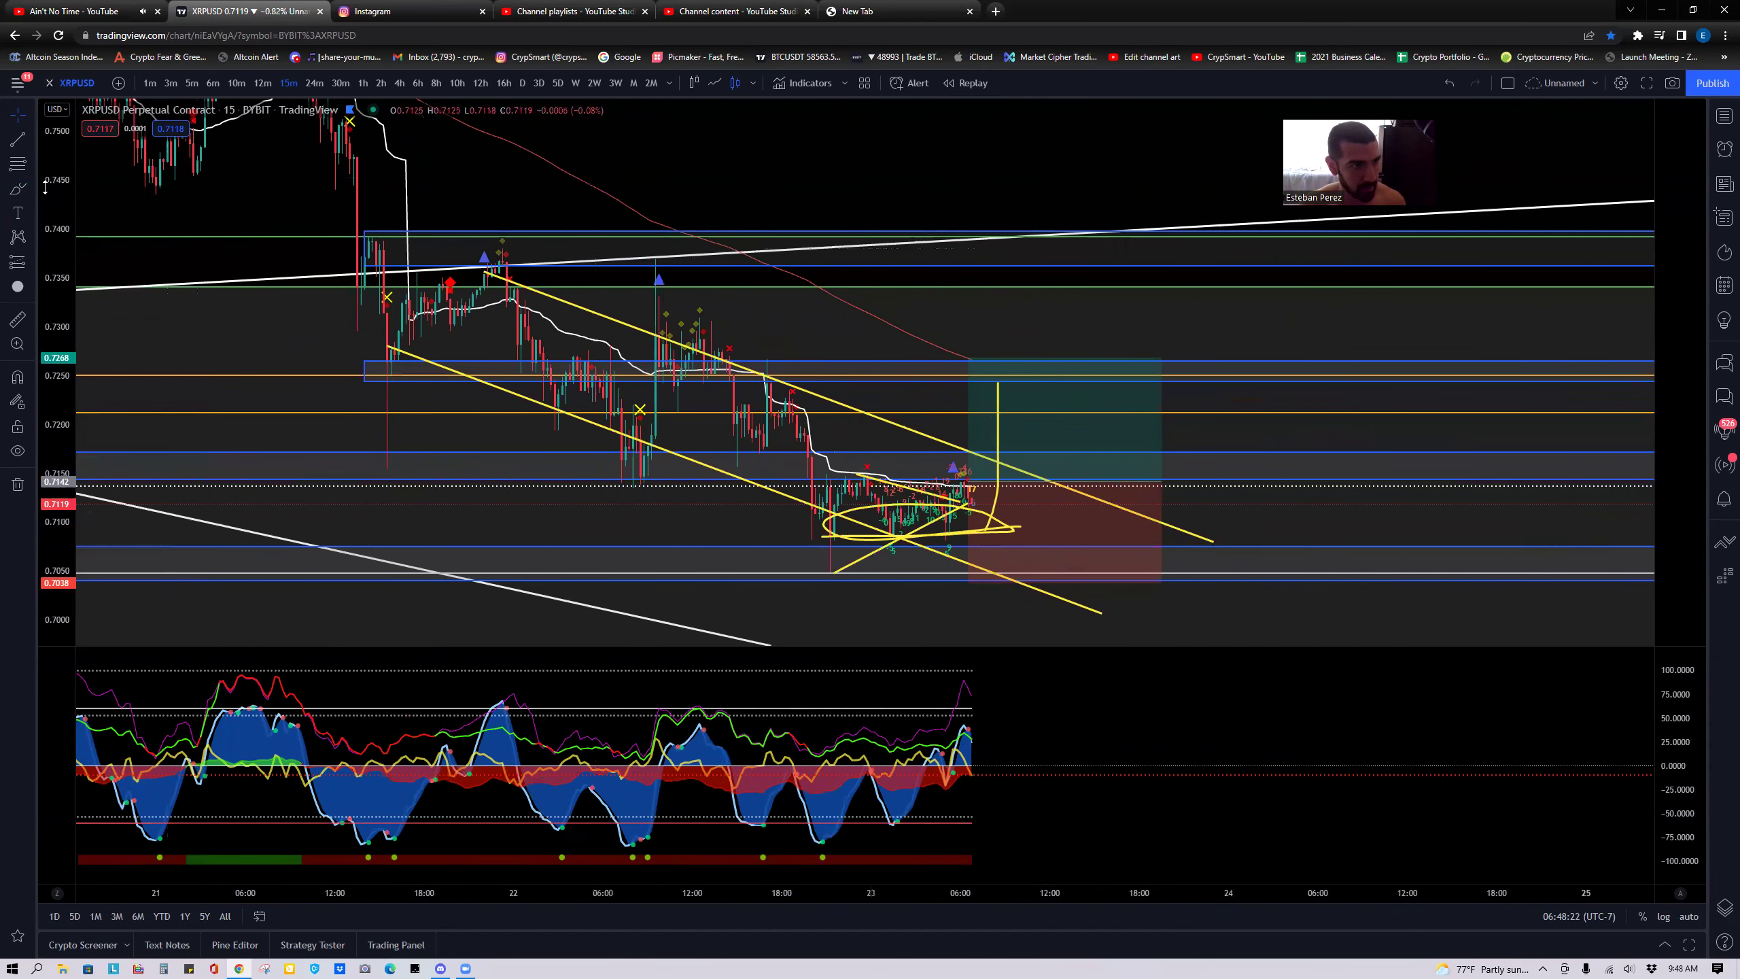
{"action": "left_click", "coordinate": [31, 115]}
{"action": "left_click", "coordinate": [68, 198]}
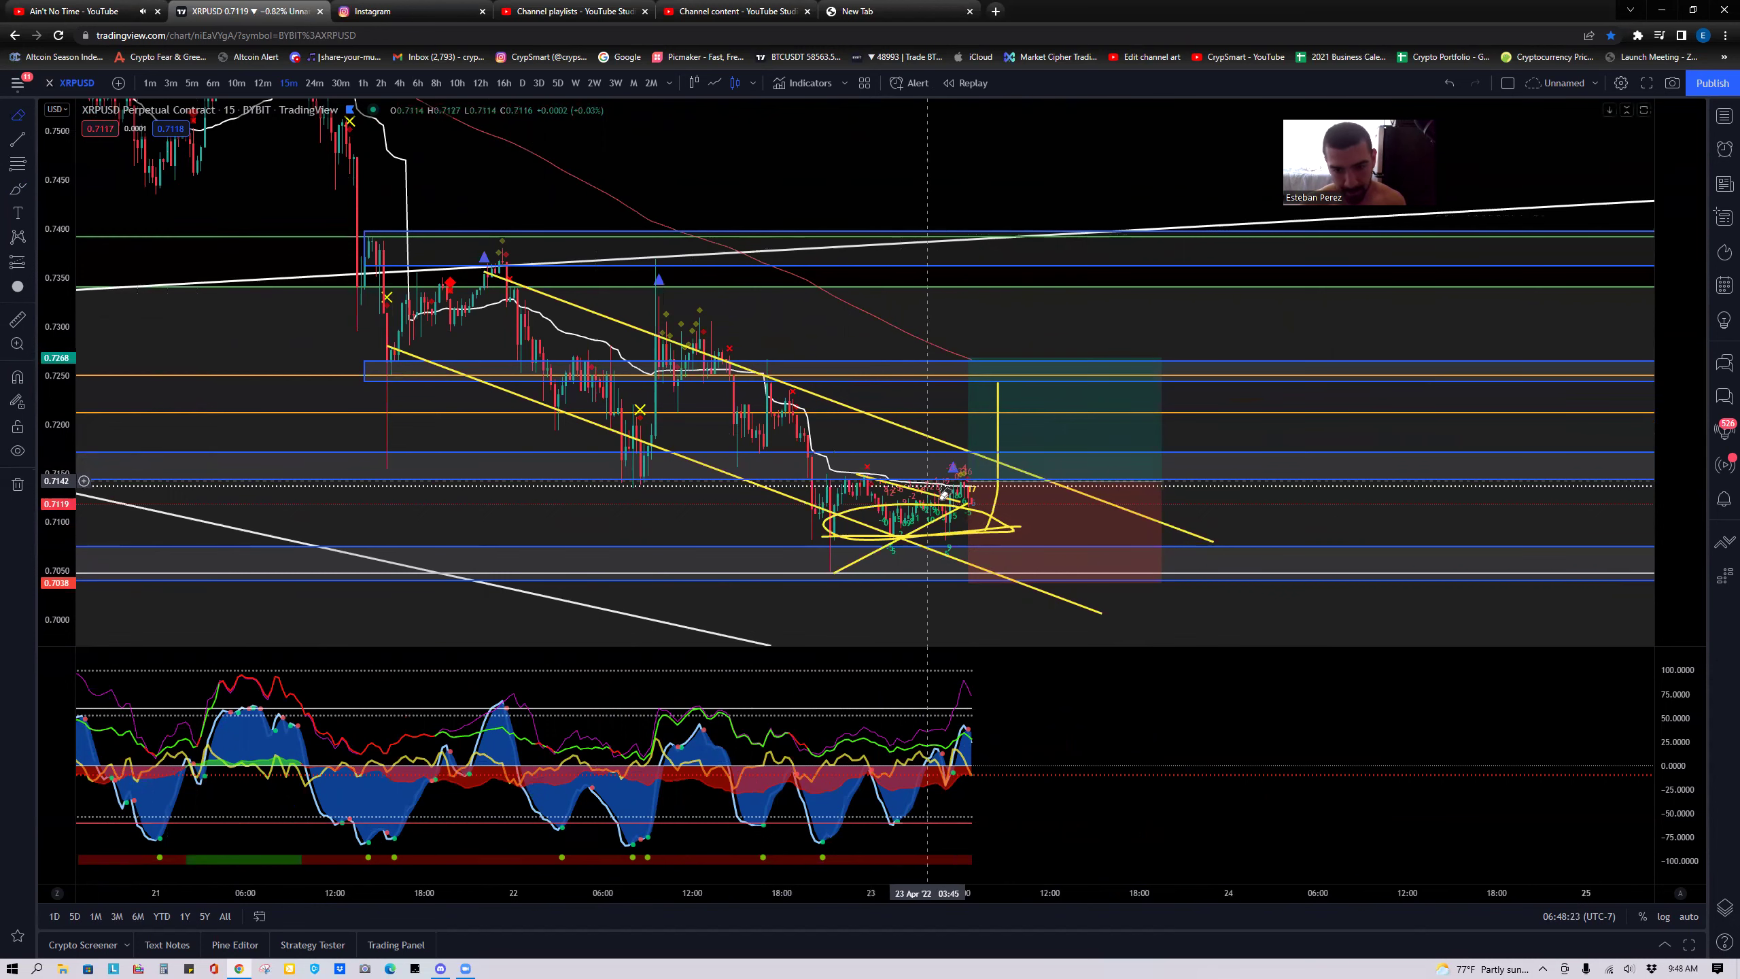
Erase the yellow freehand ellipse and the rising stroke from the chart.
{"action": "left_click", "coordinate": [971, 533]}
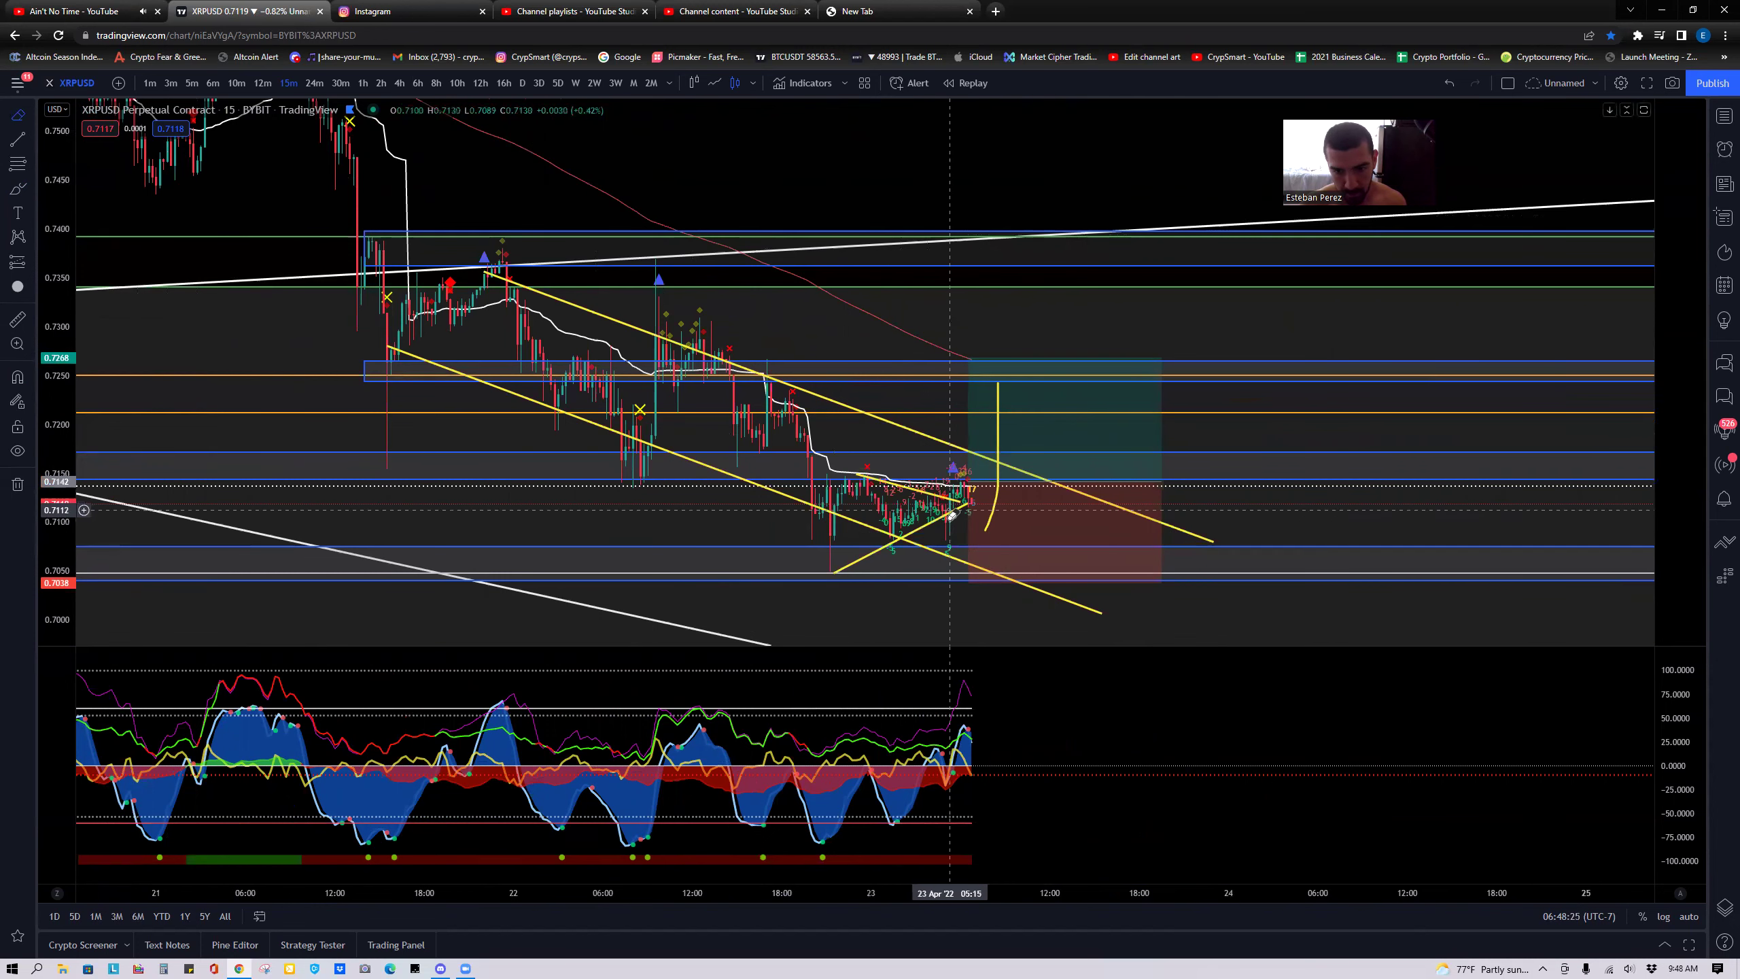
{"action": "left_click", "coordinate": [998, 514]}
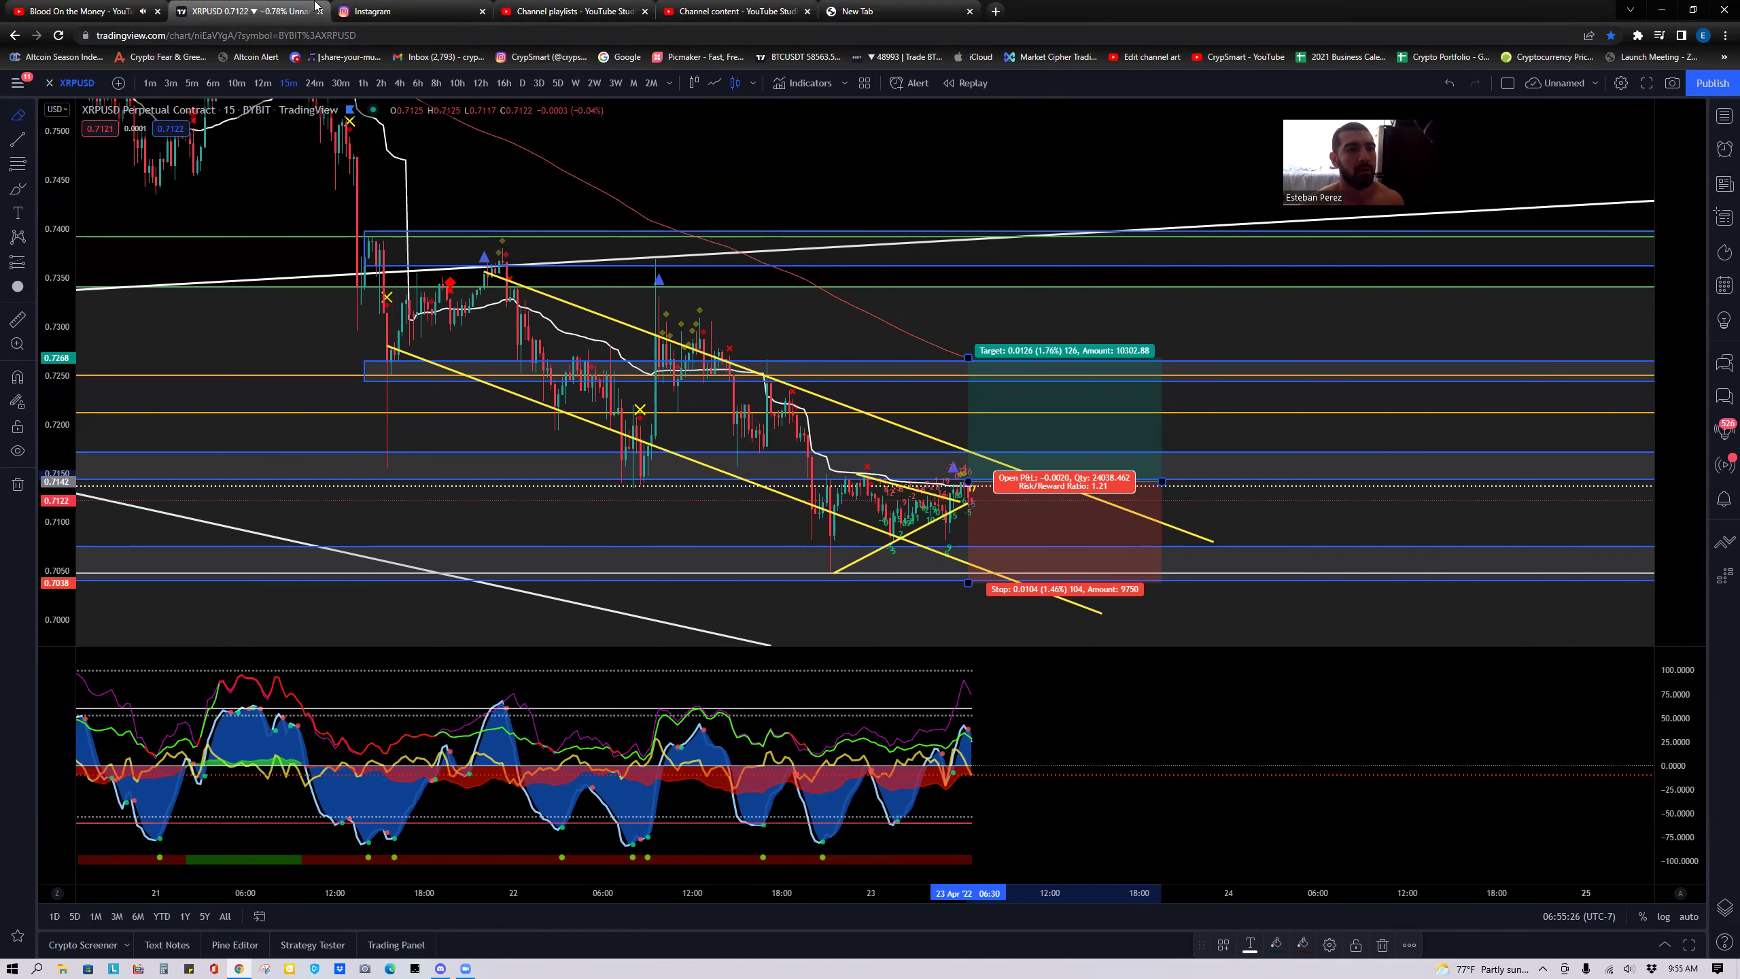
Cycle through the Instagram, XRPUSD, YouTube video, YouTube Studio and new tabs.
{"action": "left_click", "coordinate": [377, 7]}
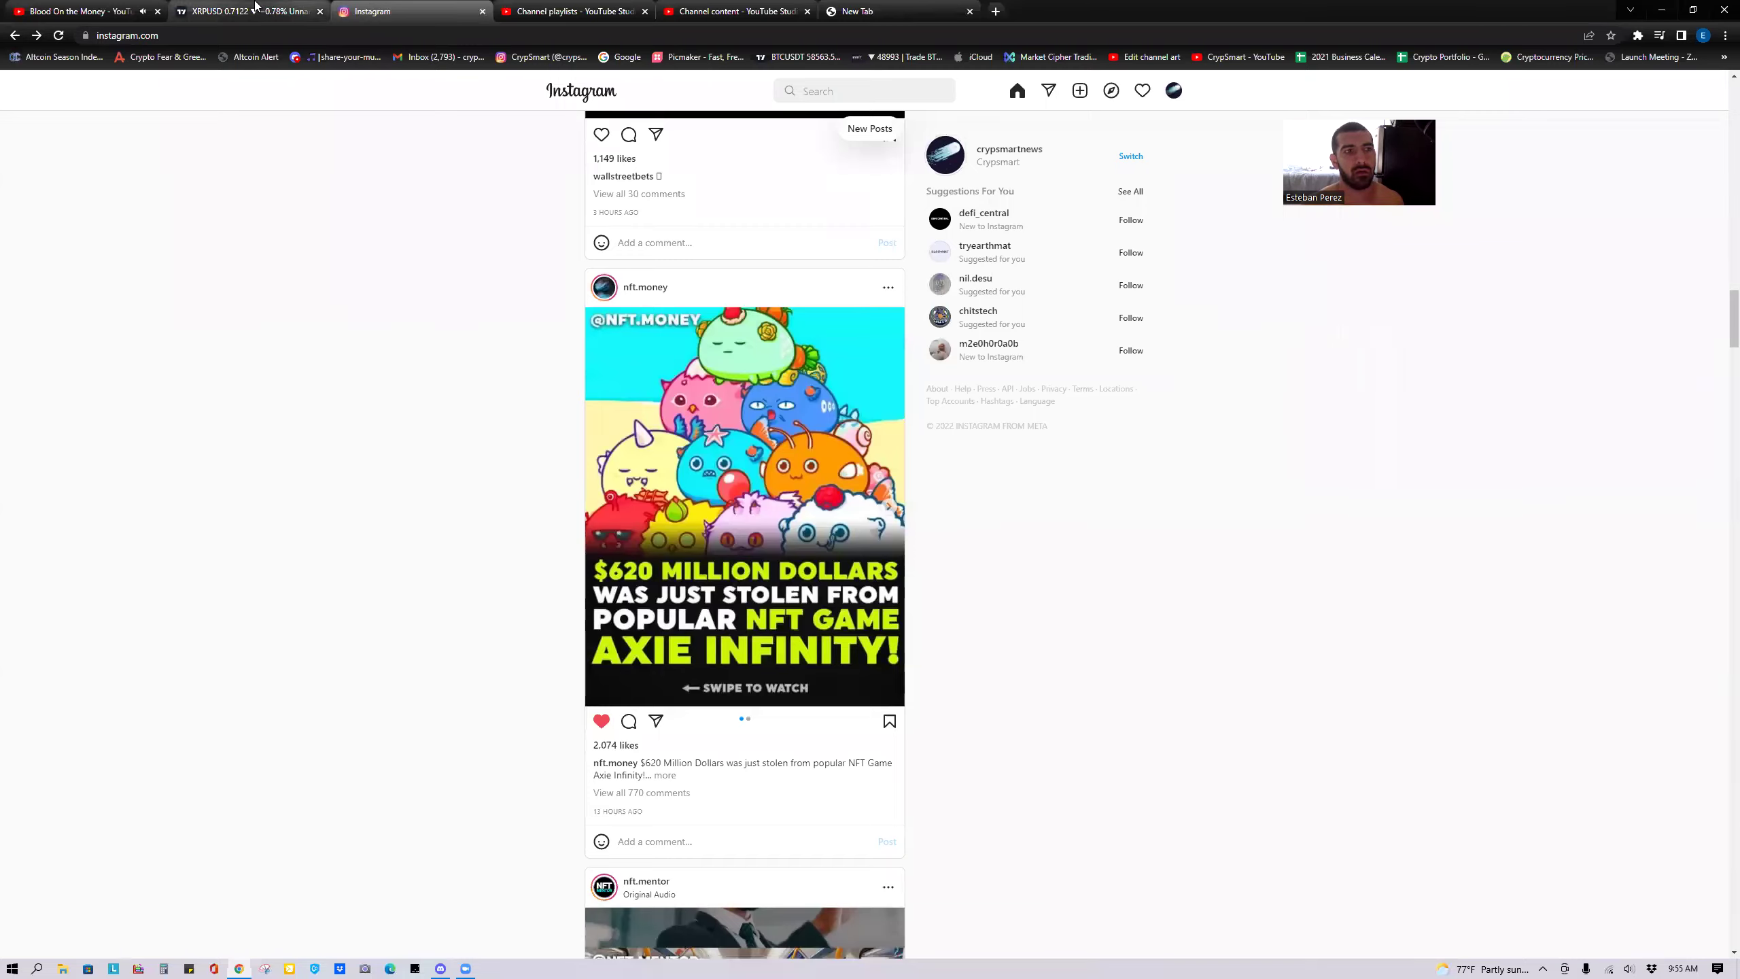
{"action": "left_click", "coordinate": [240, 10]}
{"action": "left_click", "coordinate": [99, 6]}
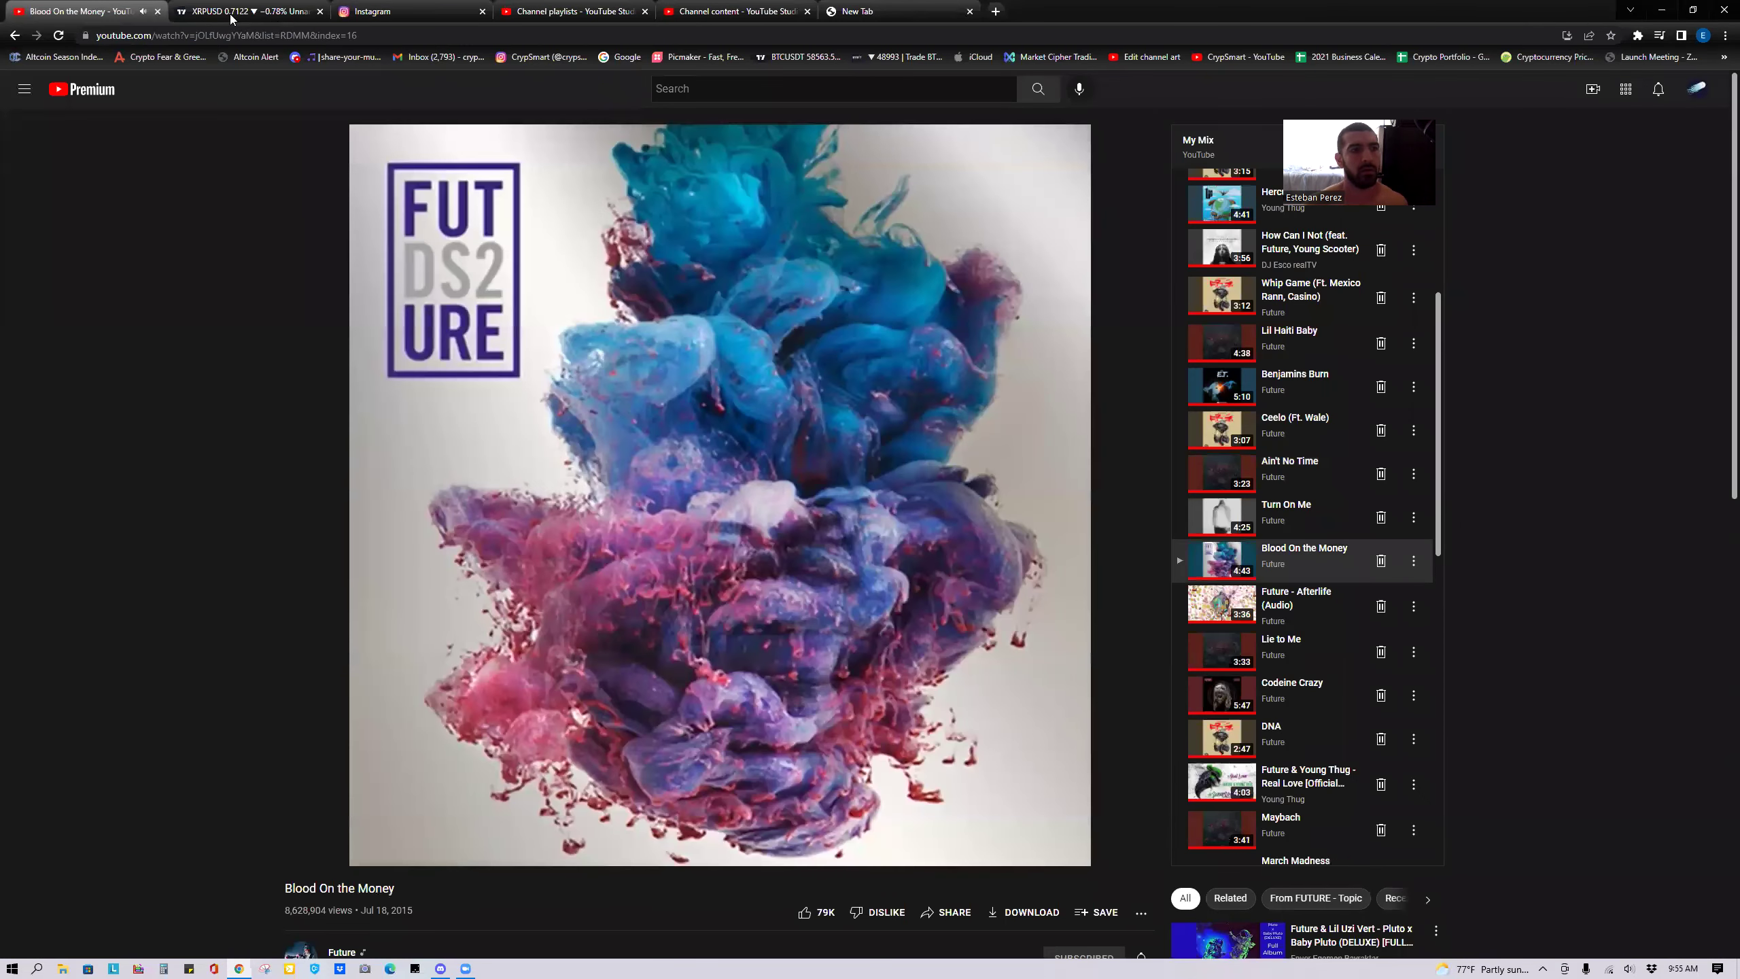
{"action": "left_click", "coordinate": [600, 20]}
{"action": "left_click", "coordinate": [747, 12]}
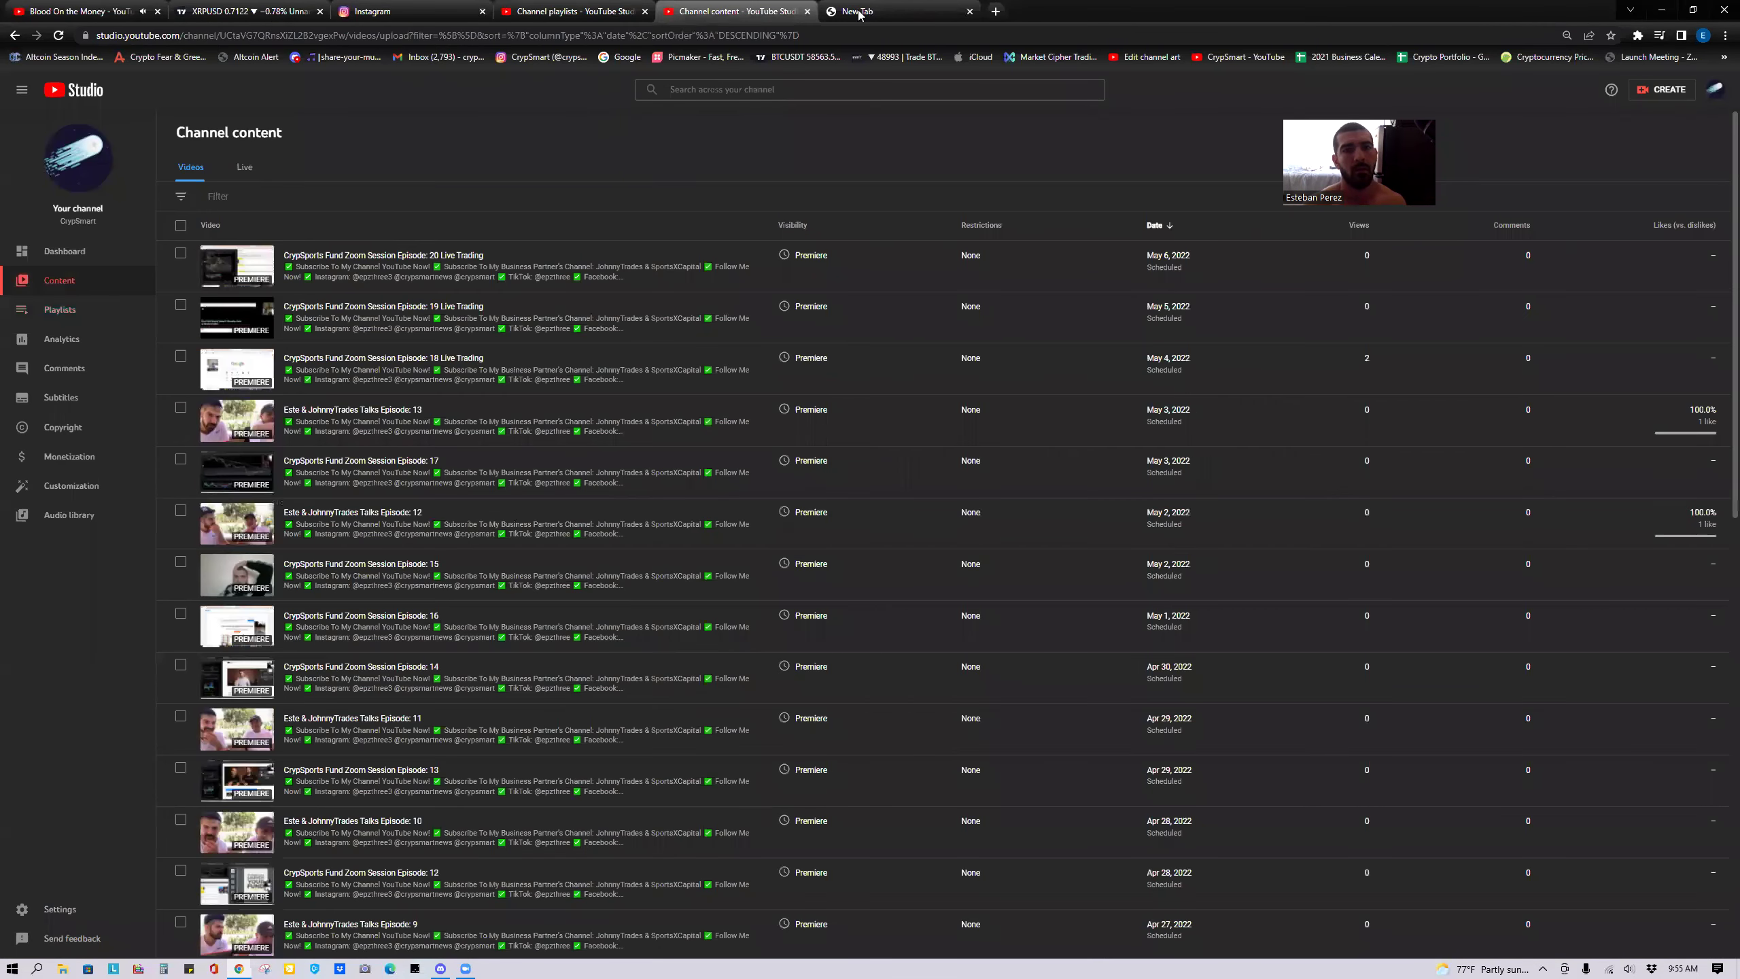
{"action": "key", "text": "ctrl+Tab"}
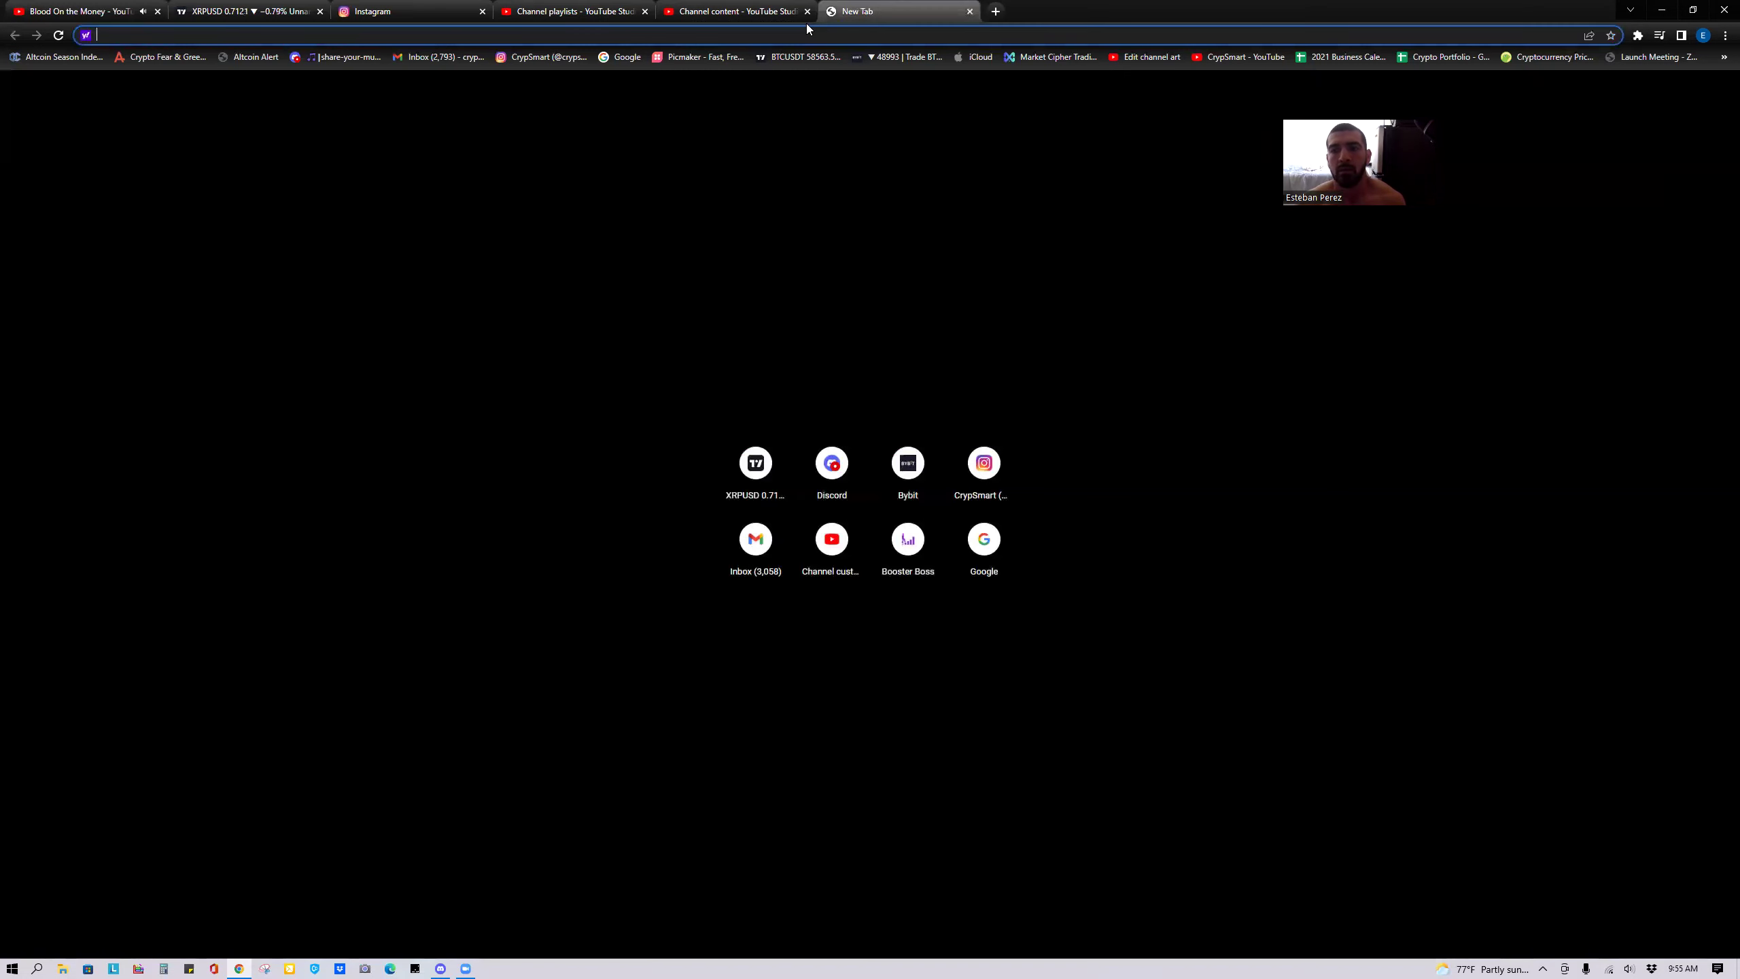
{"action": "left_click", "coordinate": [754, 12]}
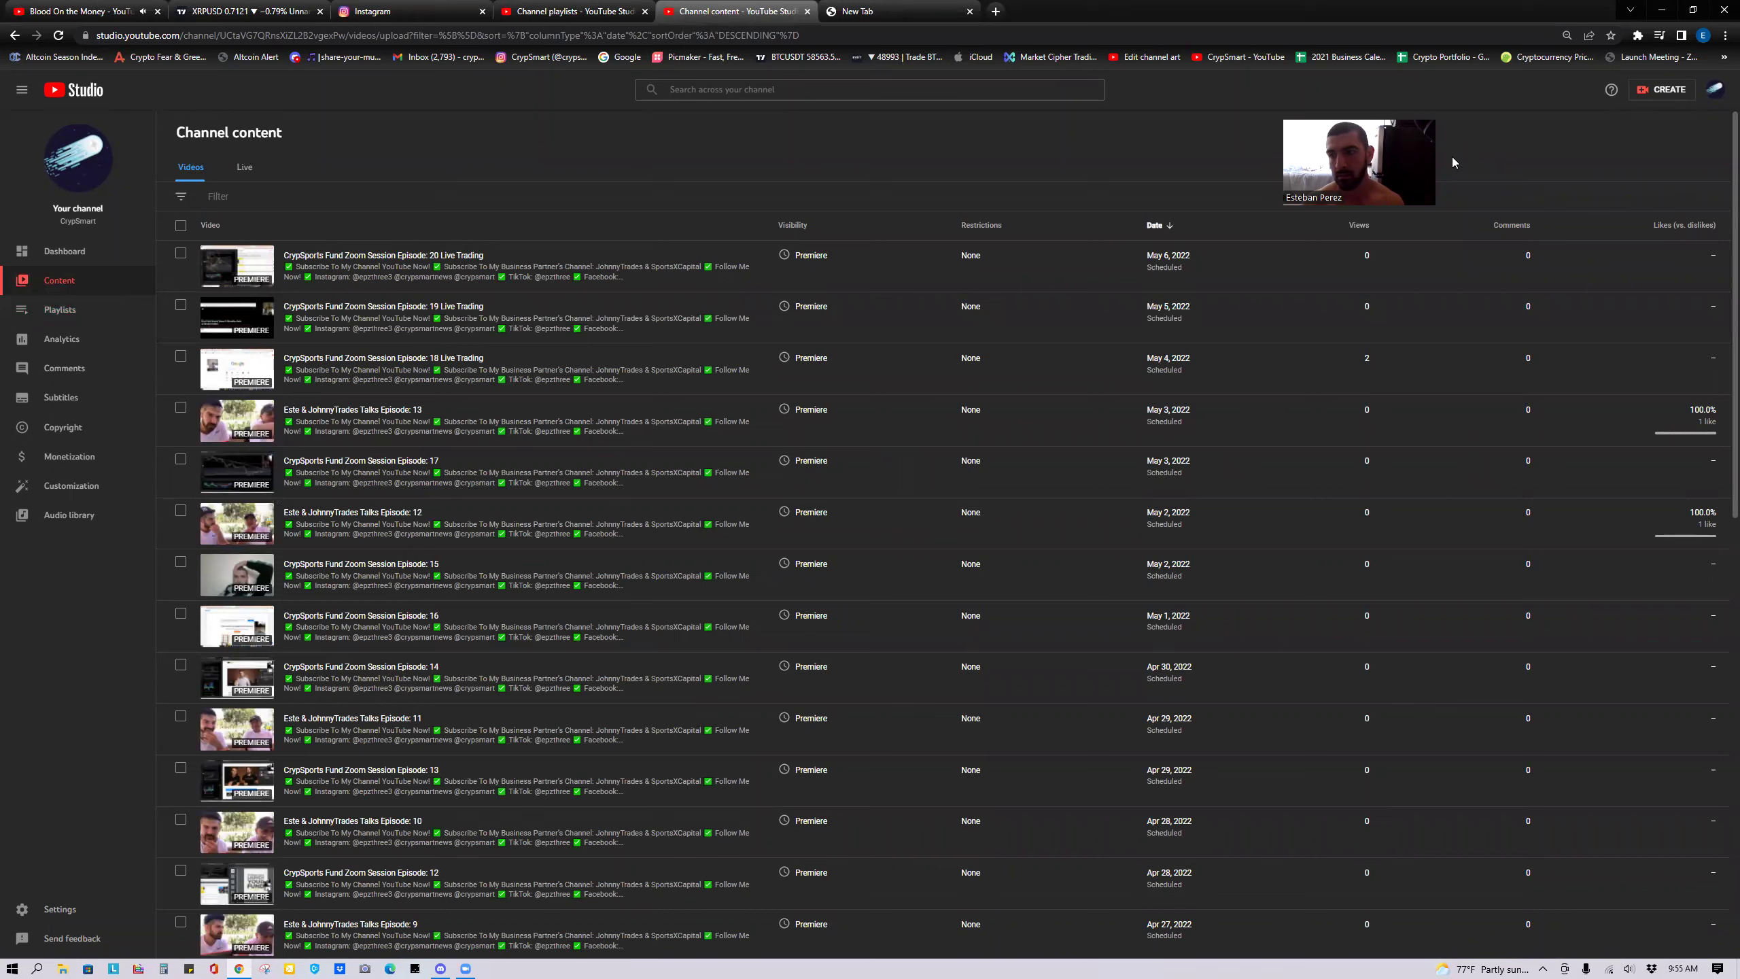
{"action": "left_click_drag", "start_coordinate": [1367, 119], "coordinate": [1498, 316]}
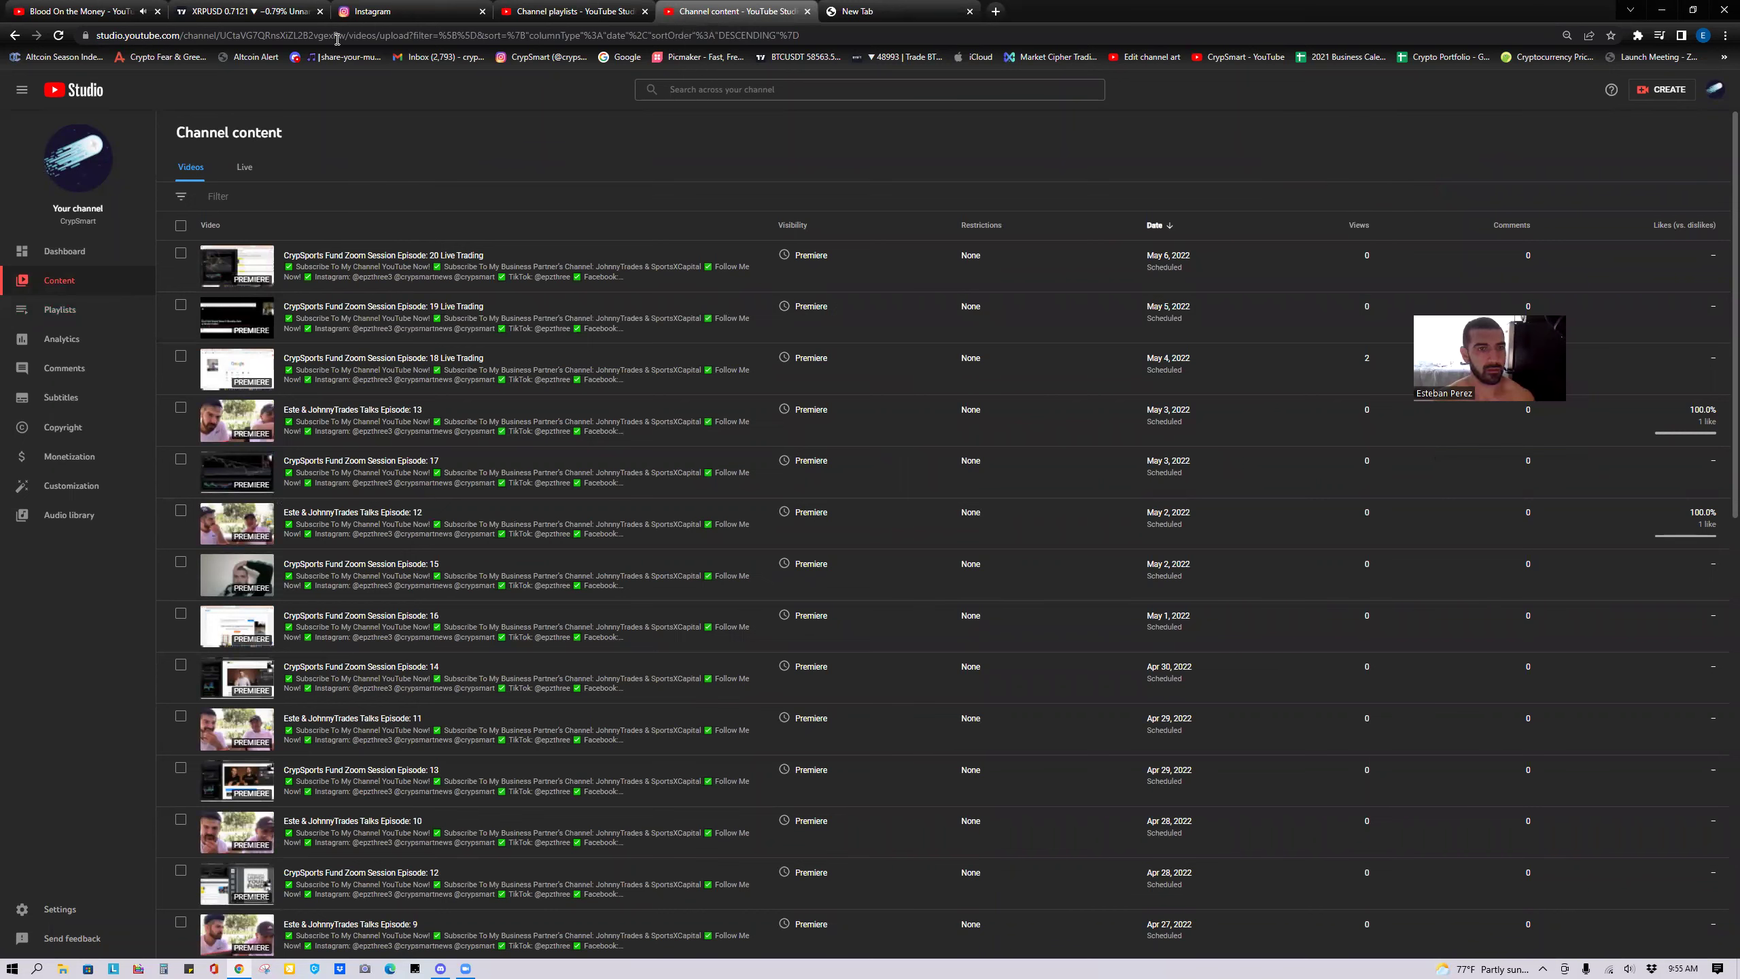
Close the Channel playlists, Channel content and New Tab tabs, leaving the Instagram feed.
{"action": "left_click", "coordinate": [411, 12]}
{"action": "left_click", "coordinate": [643, 12]}
{"action": "left_click", "coordinate": [643, 12]}
{"action": "left_click", "coordinate": [643, 12]}
{"action": "scroll", "coordinate": [857, 706], "scroll_direction": "down", "scroll_amount": 10}
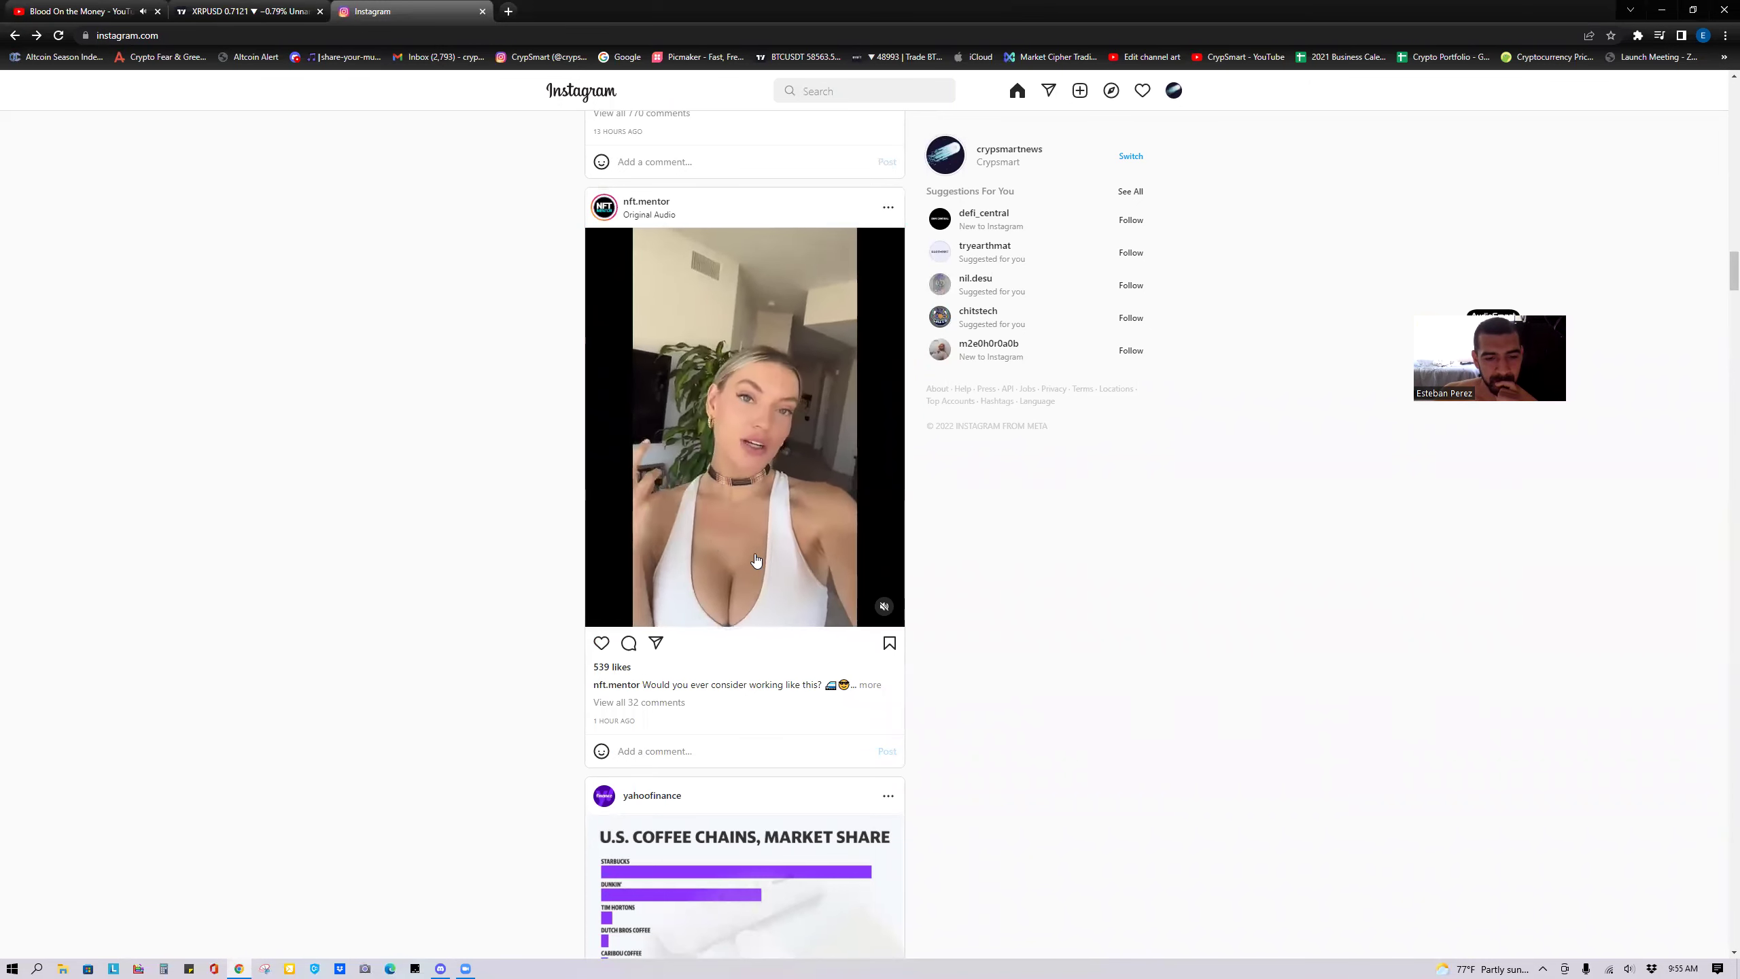
{"action": "scroll", "coordinate": [754, 560], "scroll_direction": "down", "scroll_amount": 6}
{"action": "scroll", "coordinate": [751, 559], "scroll_direction": "down", "scroll_amount": 2}
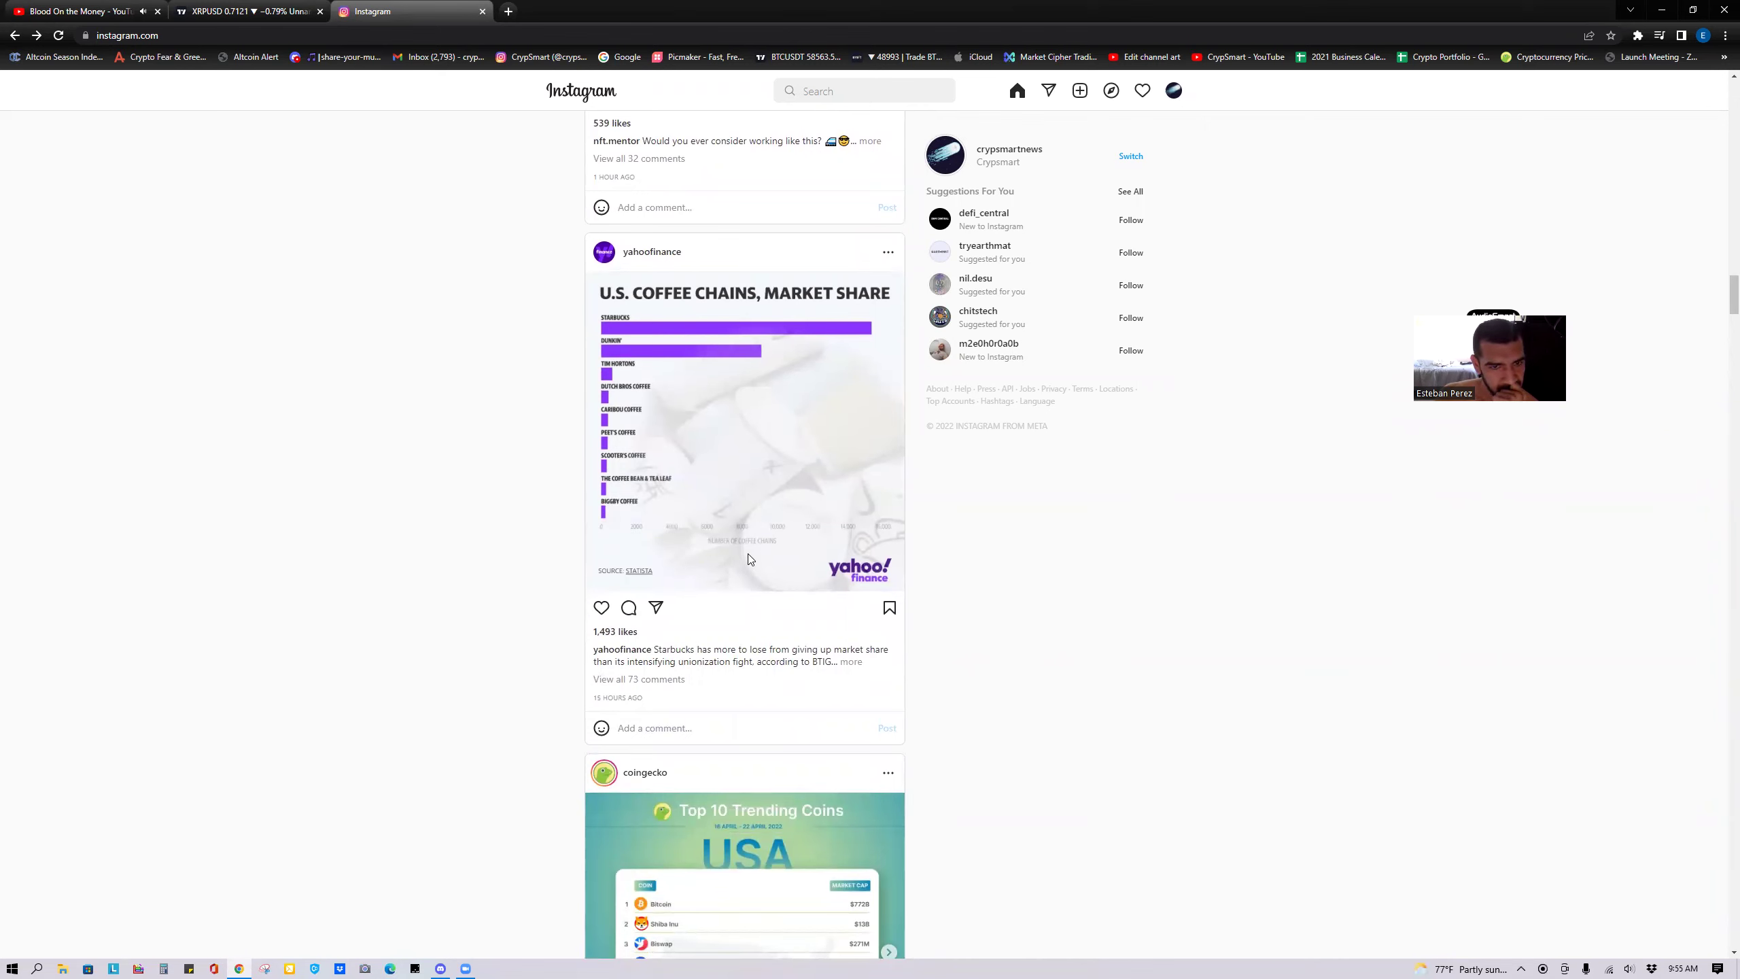
{"action": "scroll", "coordinate": [749, 555], "scroll_direction": "down", "scroll_amount": 2}
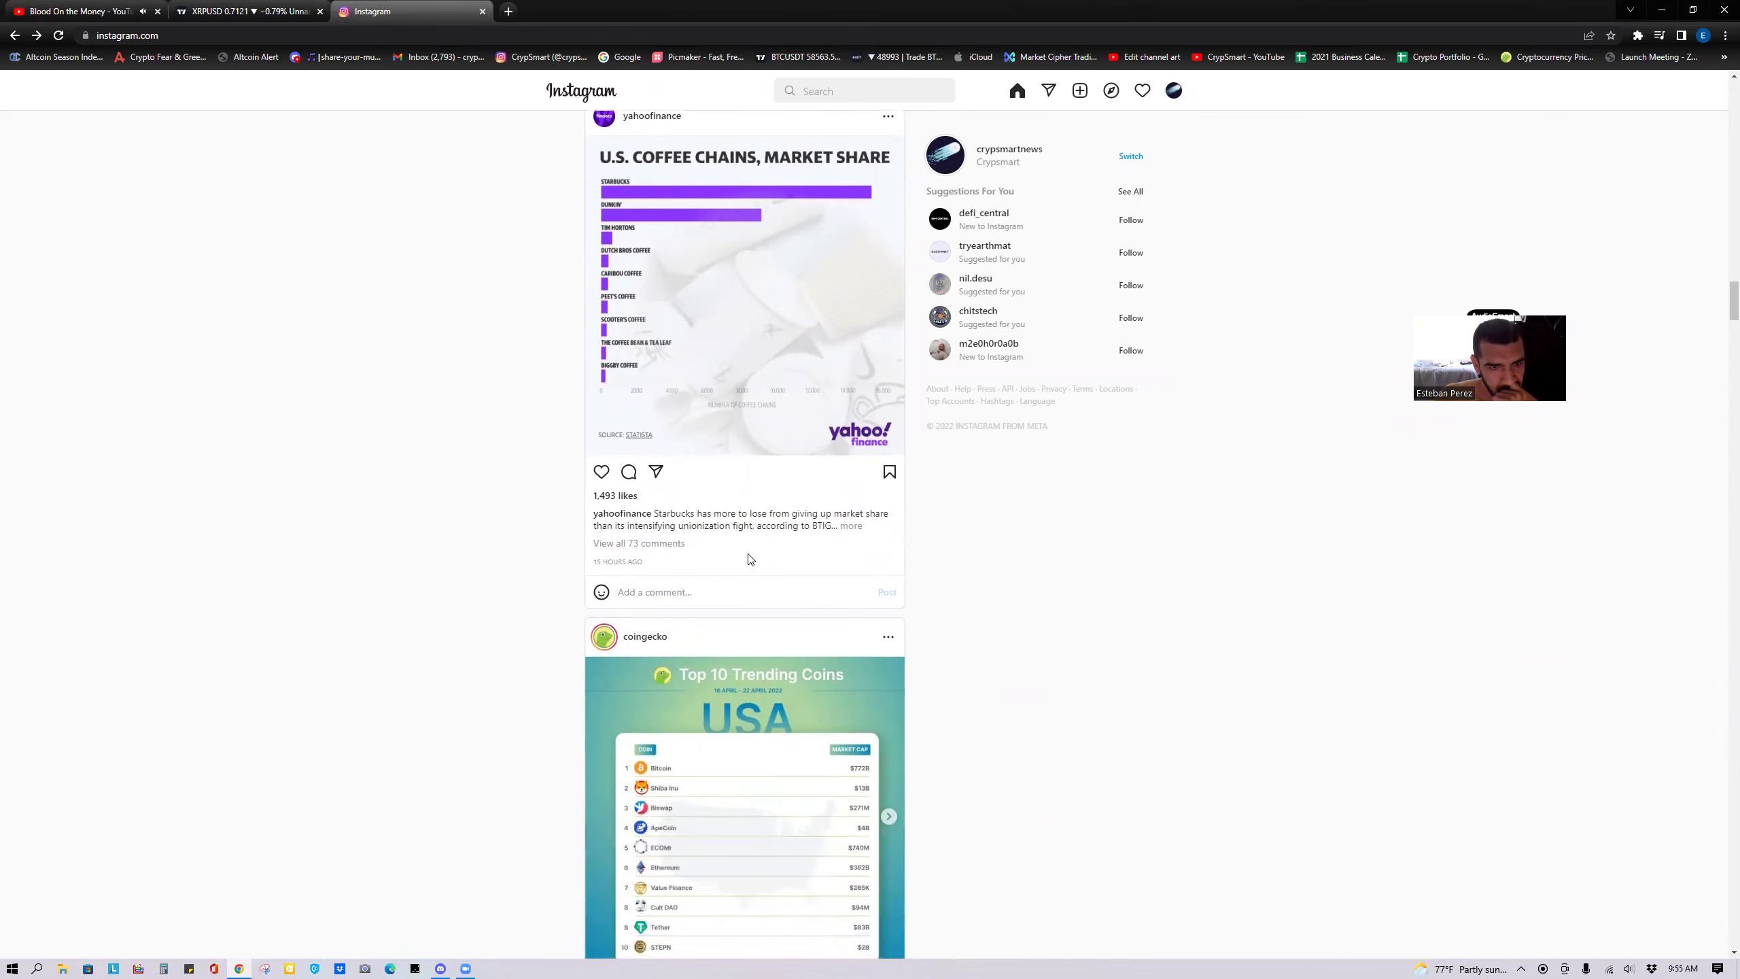
{"action": "scroll", "coordinate": [749, 559], "scroll_direction": "down", "scroll_amount": 10}
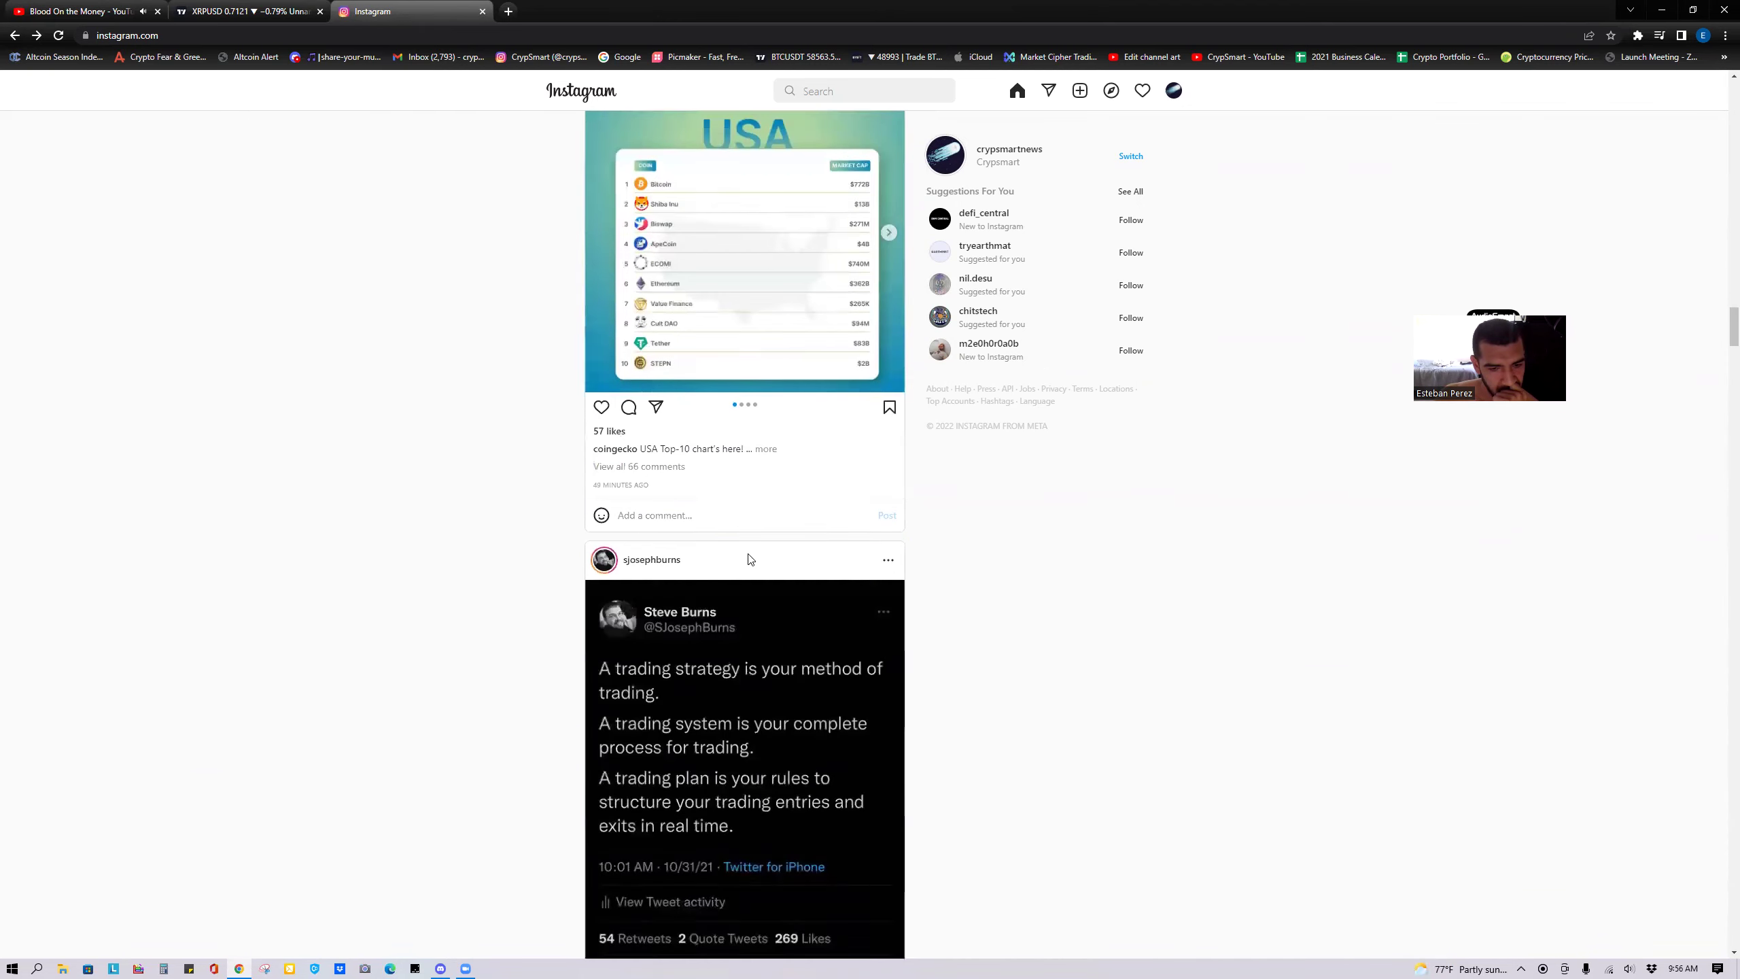
{"action": "scroll", "coordinate": [884, 678], "scroll_direction": "down", "scroll_amount": 8}
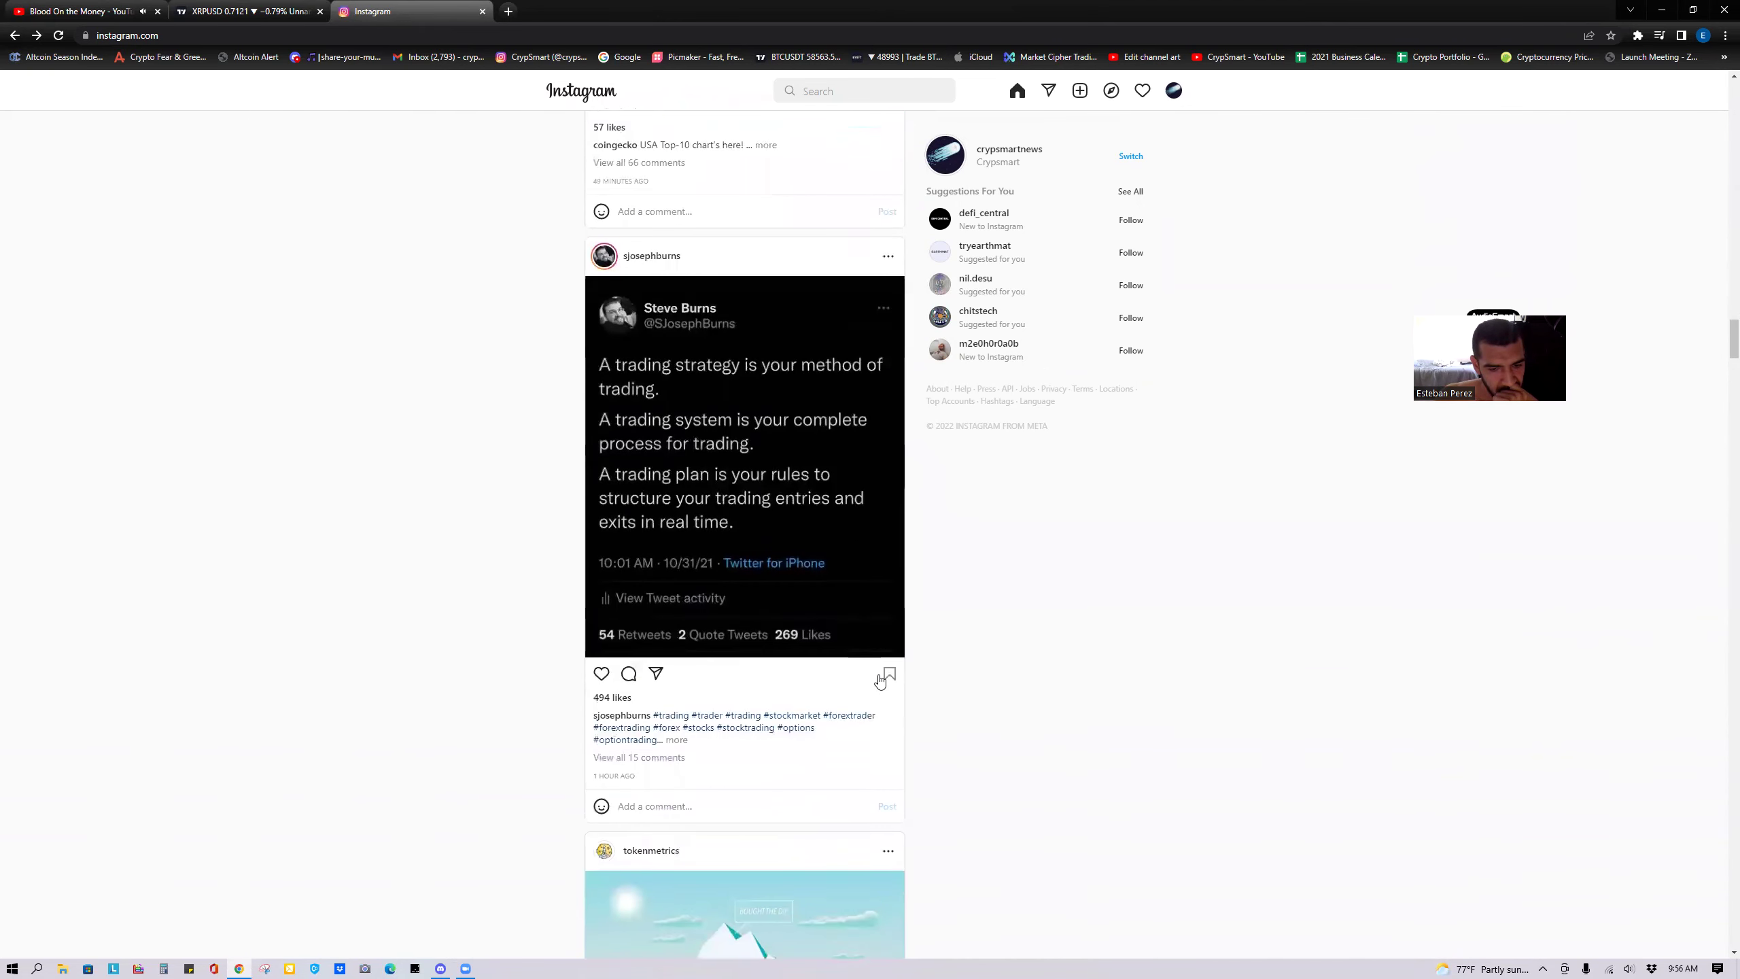
{"action": "scroll", "coordinate": [880, 680], "scroll_direction": "down", "scroll_amount": 8}
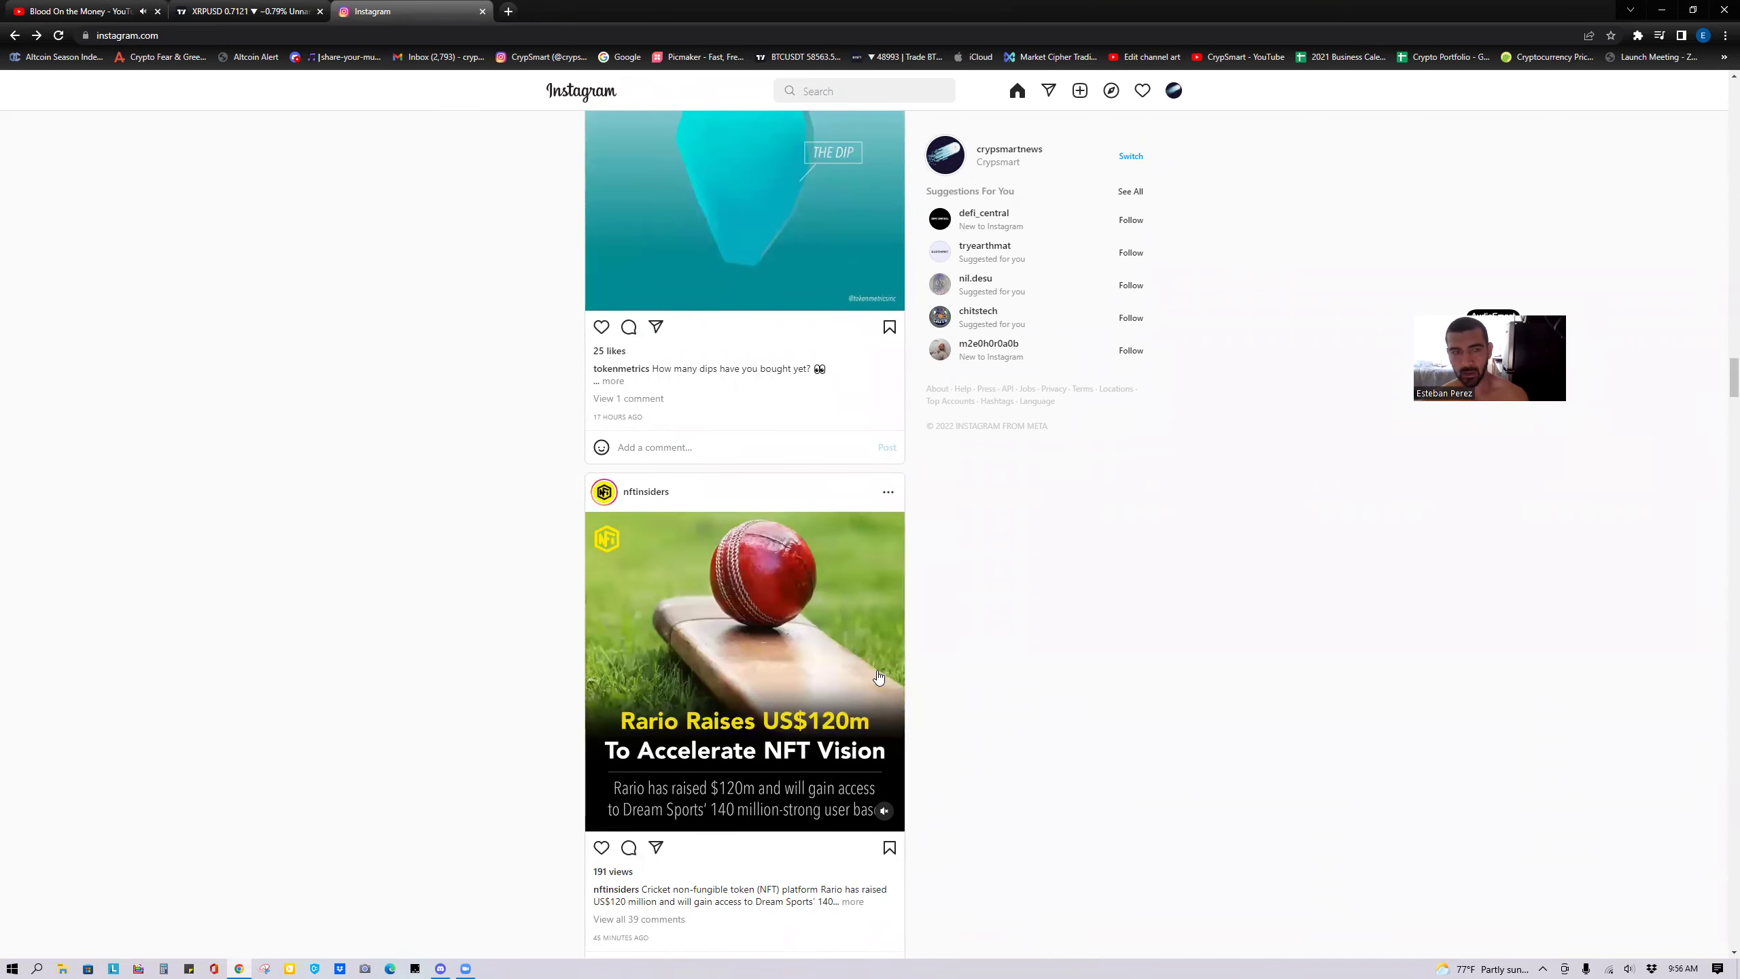
Return to the XRPUSD 15-minute chart and switch the cursor from Eraser to Cross.
{"action": "left_click", "coordinate": [205, 7]}
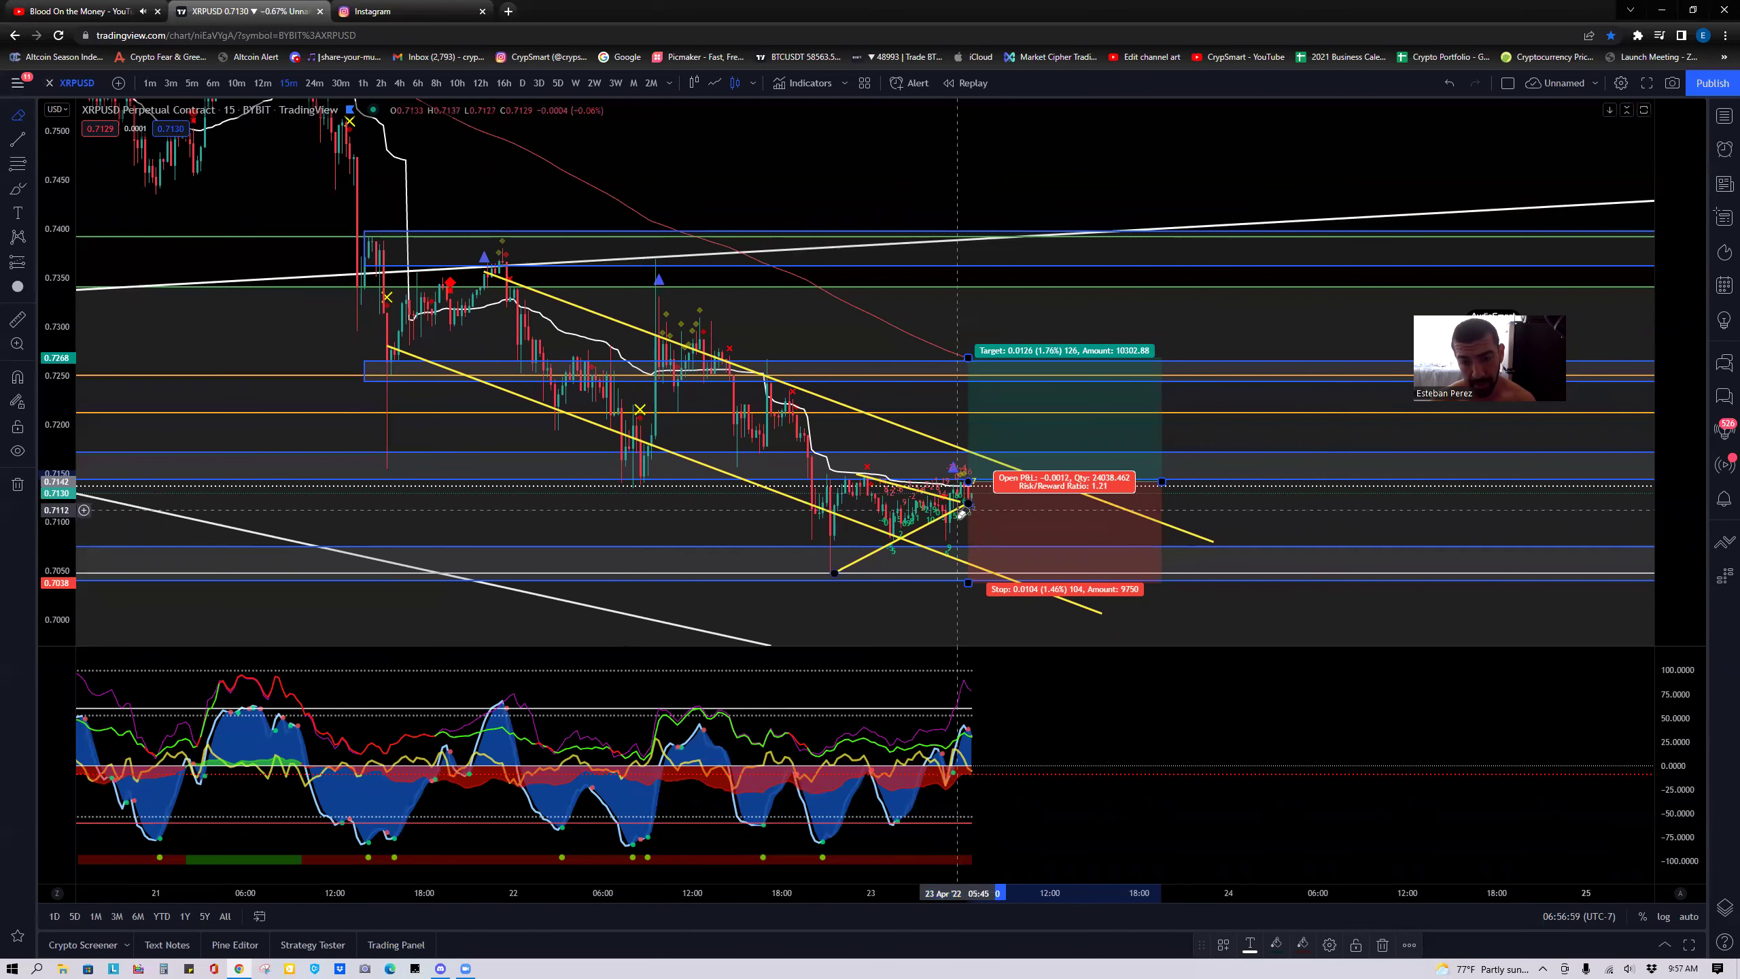
{"action": "left_click", "coordinate": [34, 118]}
{"action": "left_click", "coordinate": [81, 121]}
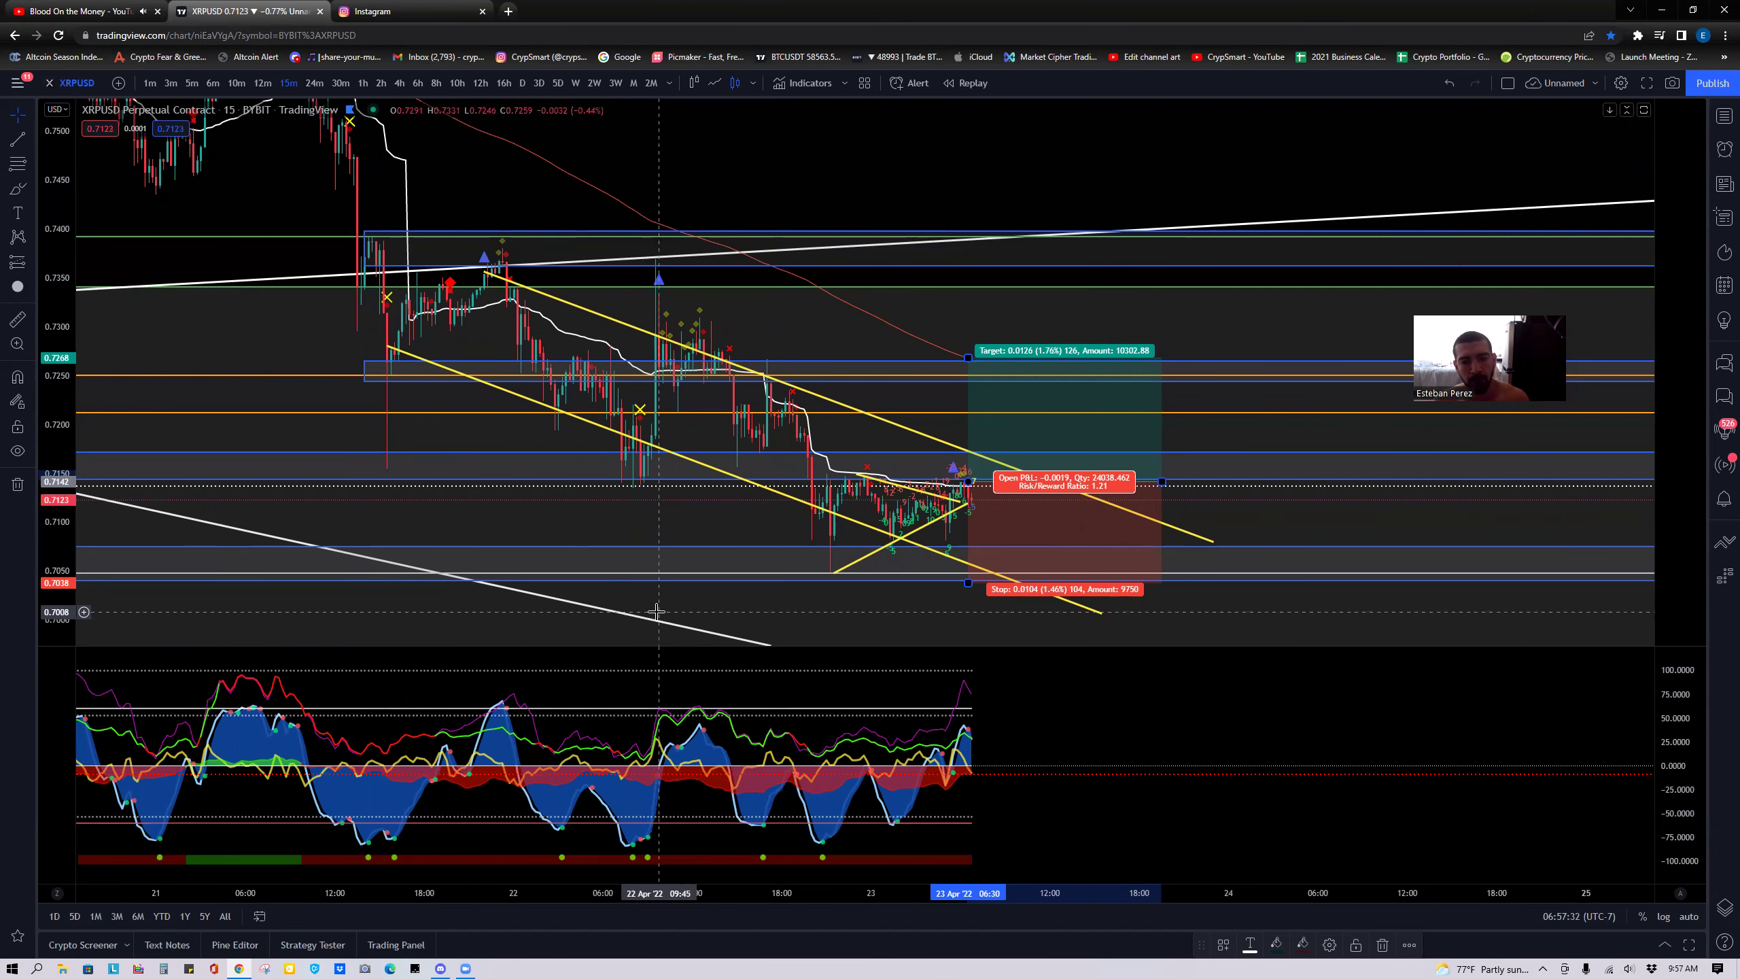
Zoom out, pan toward the latest candles and stretch the short yellow trend line down-right.
{"action": "scroll", "coordinate": [705, 552], "scroll_direction": "down", "scroll_amount": 2}
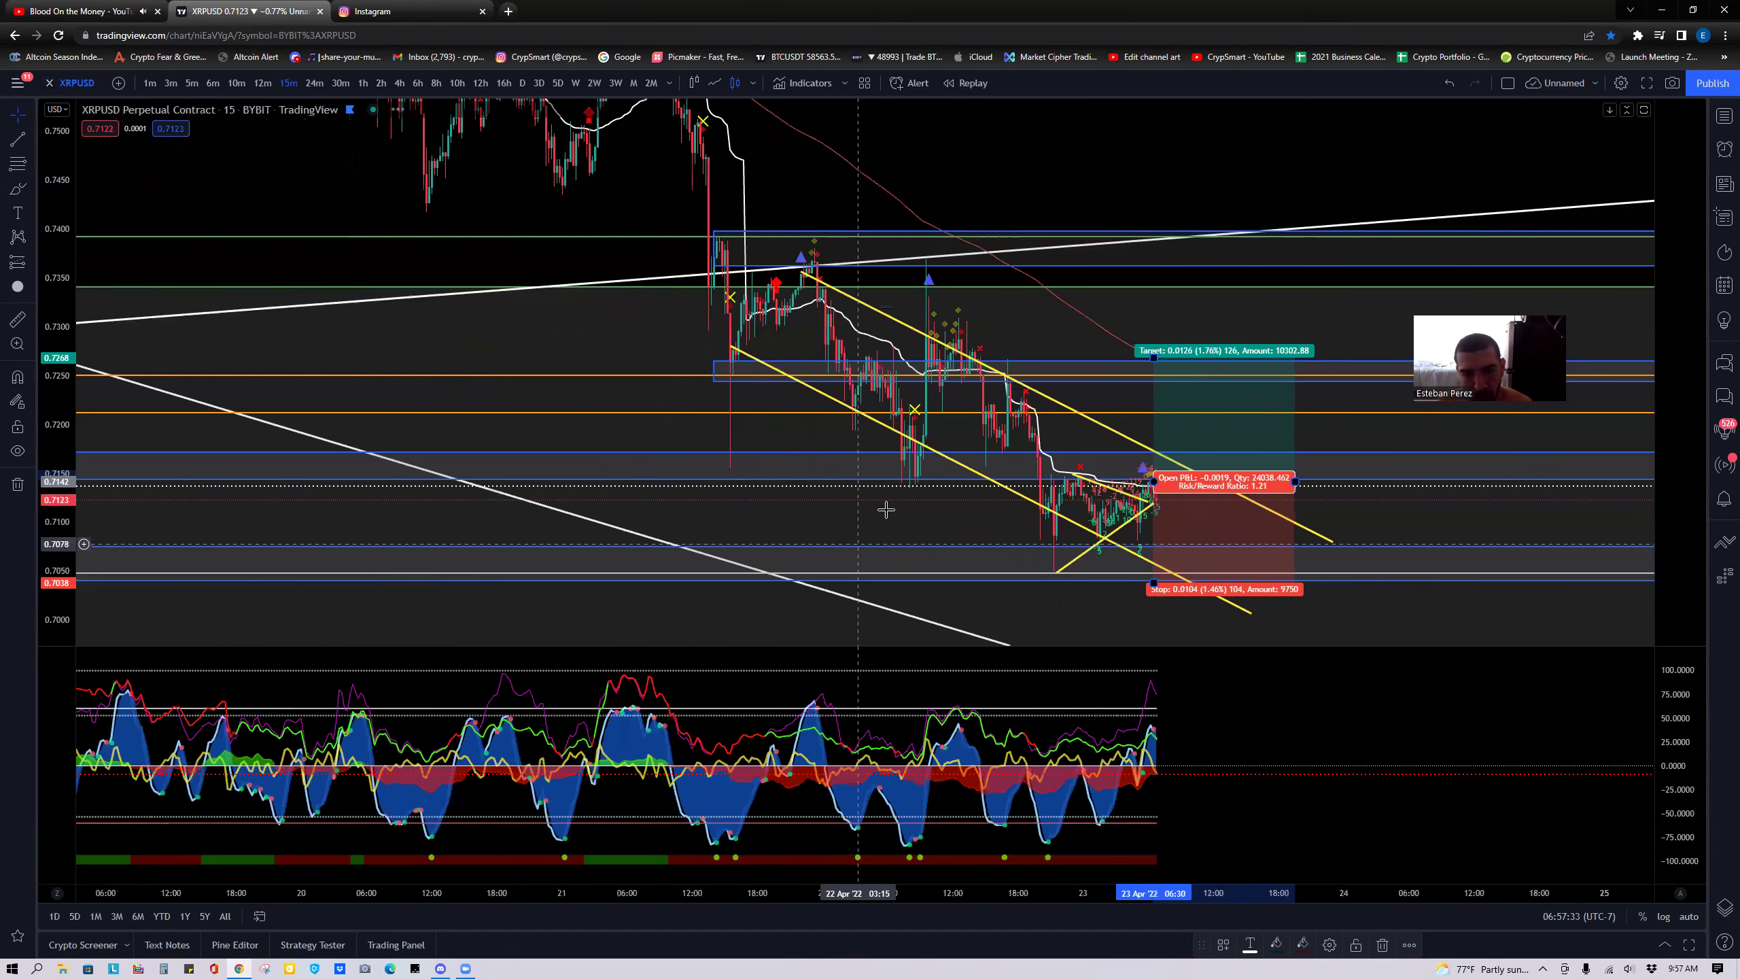
{"action": "left_click_drag", "start_coordinate": [758, 186], "coordinate": [569, 179]}
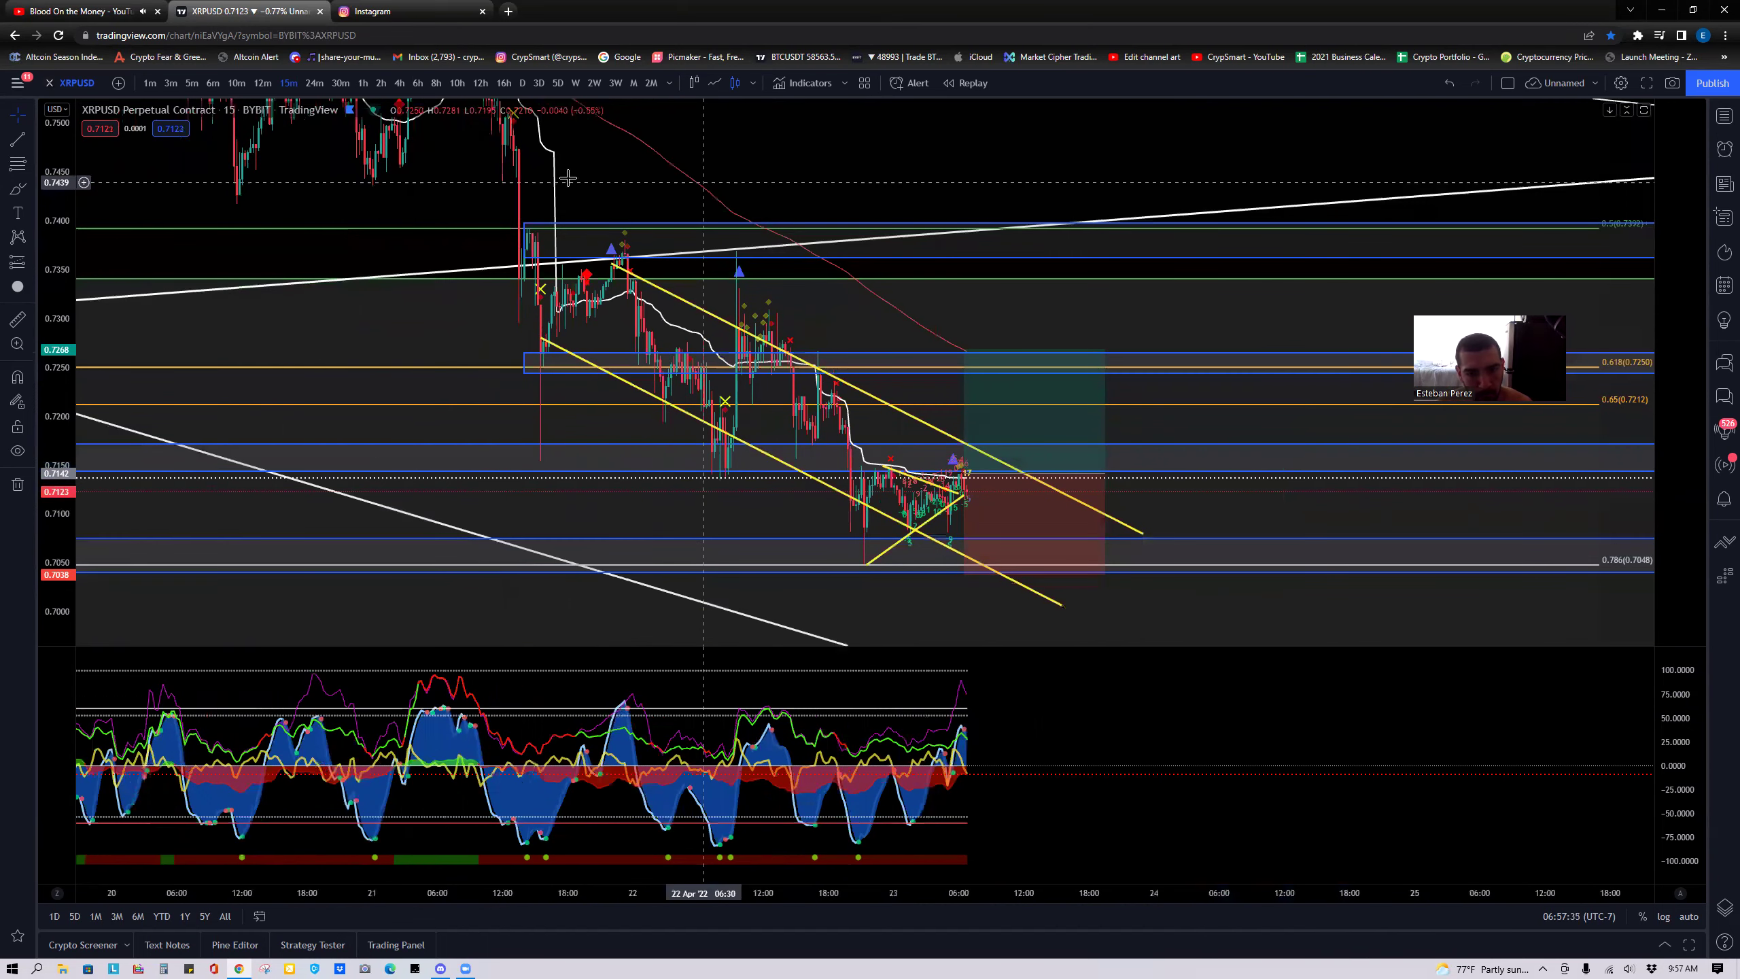
{"action": "left_click_drag", "start_coordinate": [663, 423], "coordinate": [523, 411]}
{"action": "left_click", "coordinate": [819, 486]}
{"action": "left_click_drag", "start_coordinate": [825, 495], "coordinate": [902, 519]}
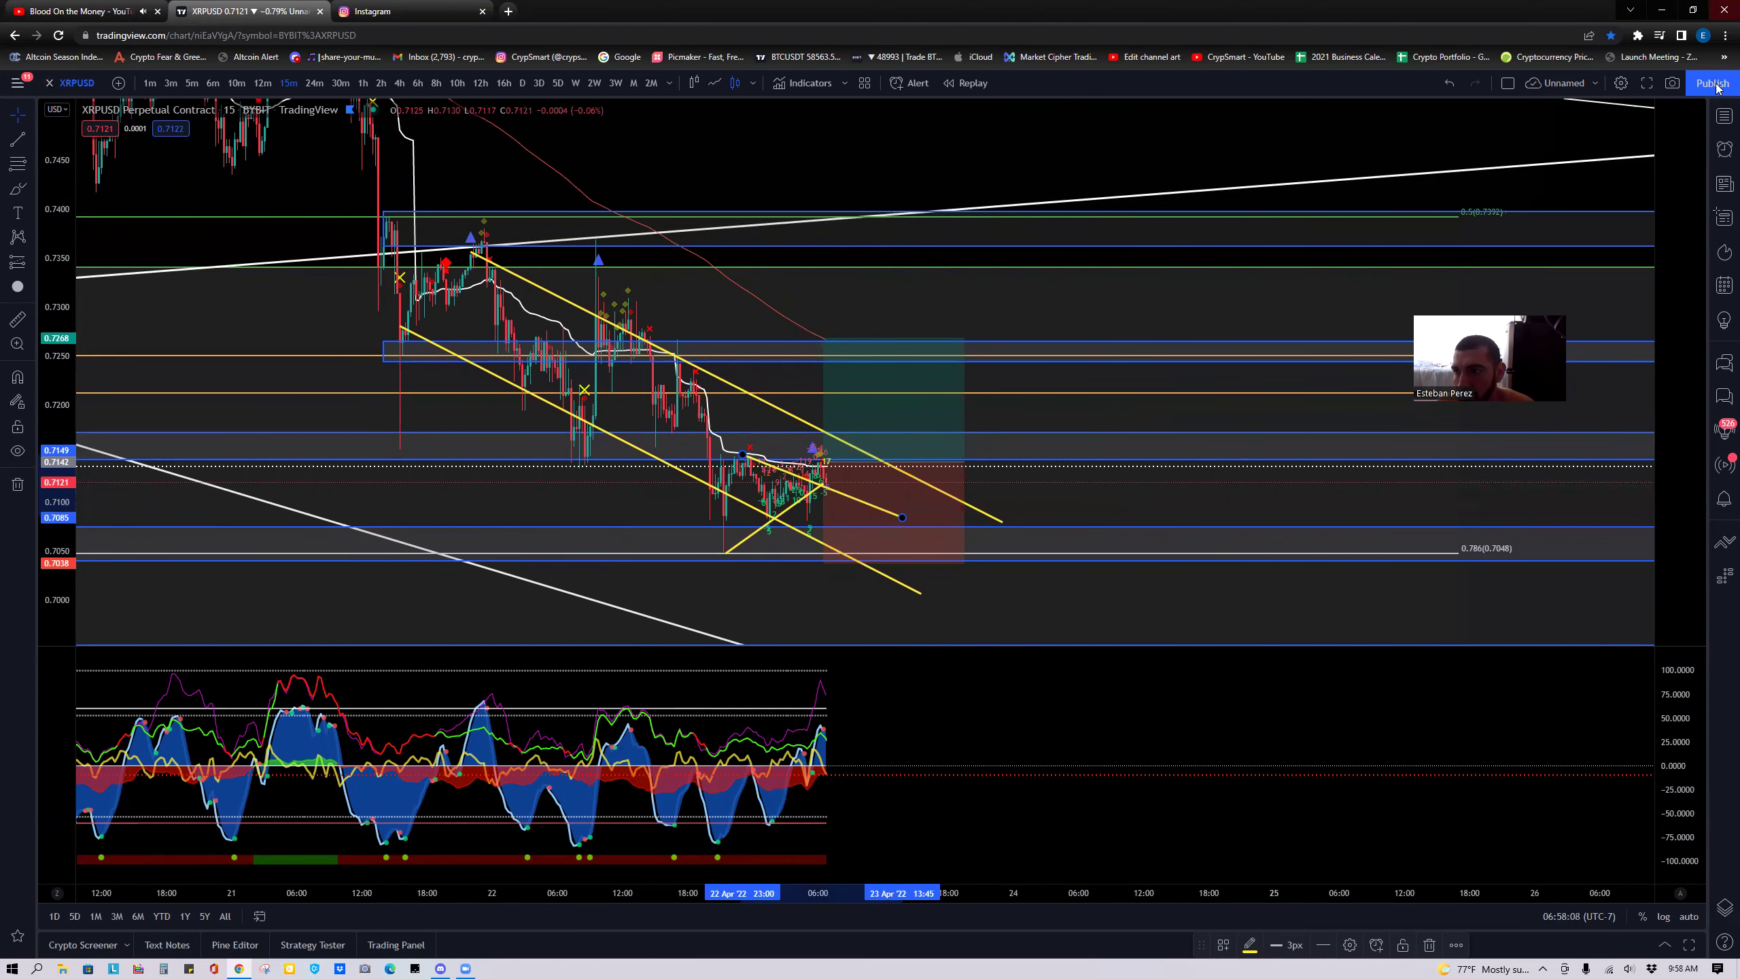
{"action": "key", "text": "alt+w"}
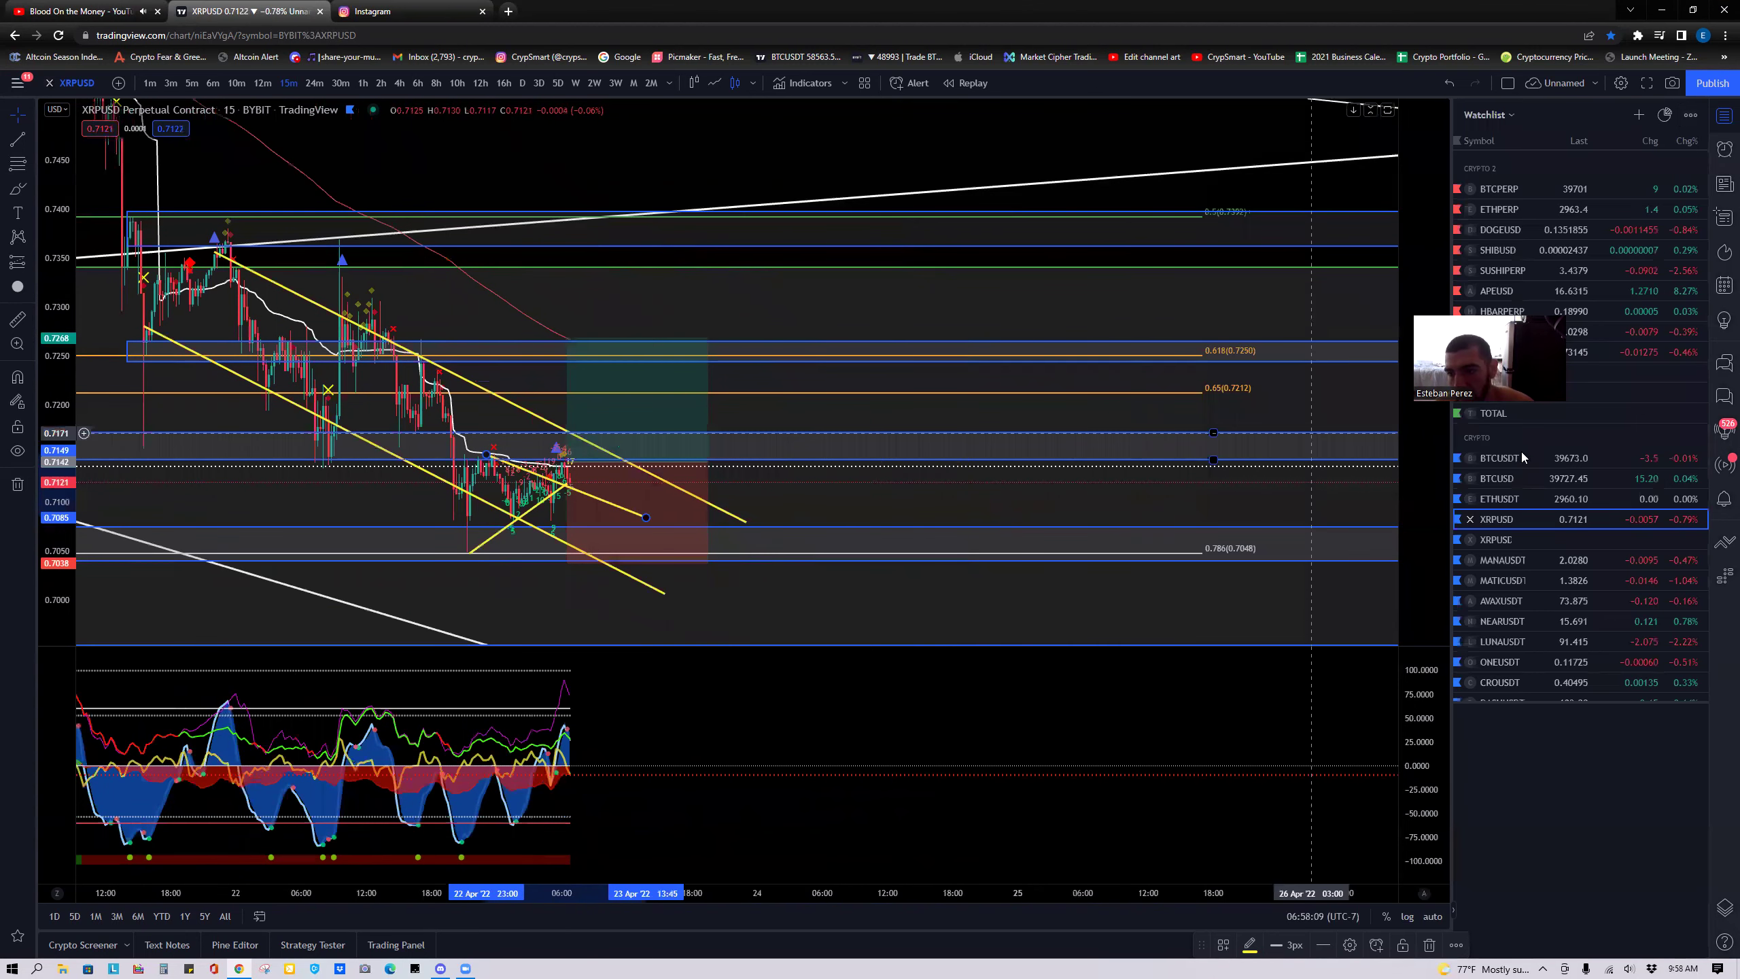
Switch to the TOTAL crypto market cap on 4-hour candles with room for future dates.
{"action": "left_click", "coordinate": [1508, 415]}
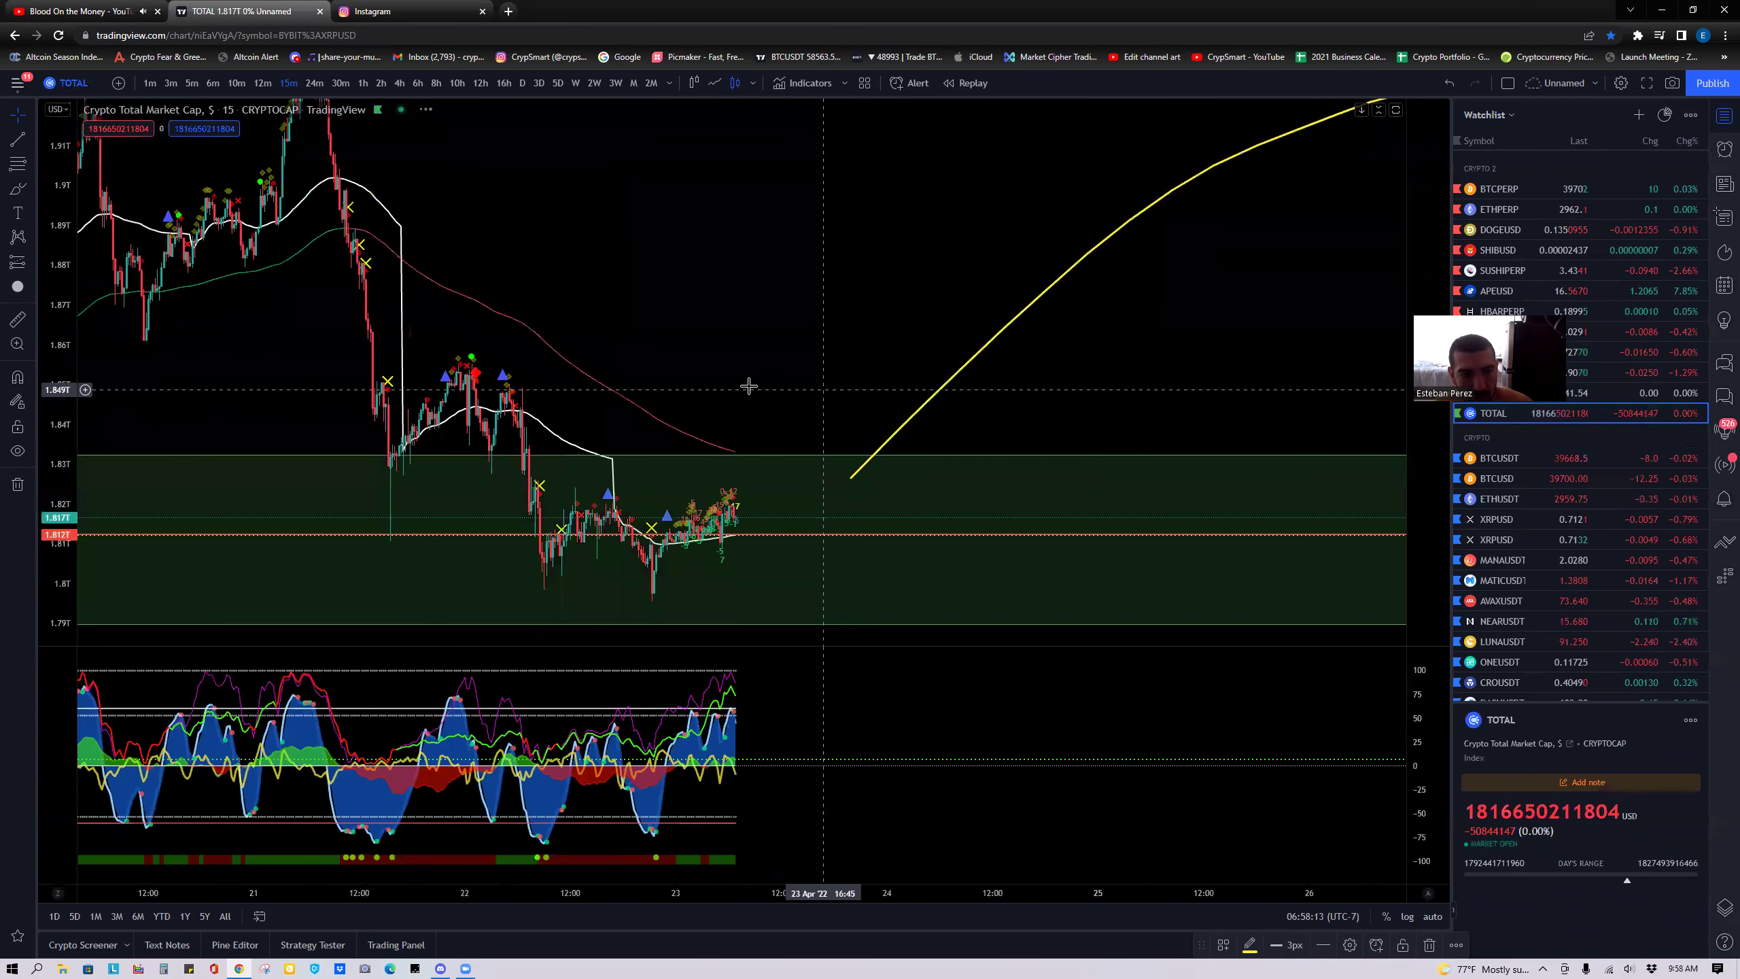
{"action": "scroll", "coordinate": [749, 386], "scroll_direction": "down", "scroll_amount": 3}
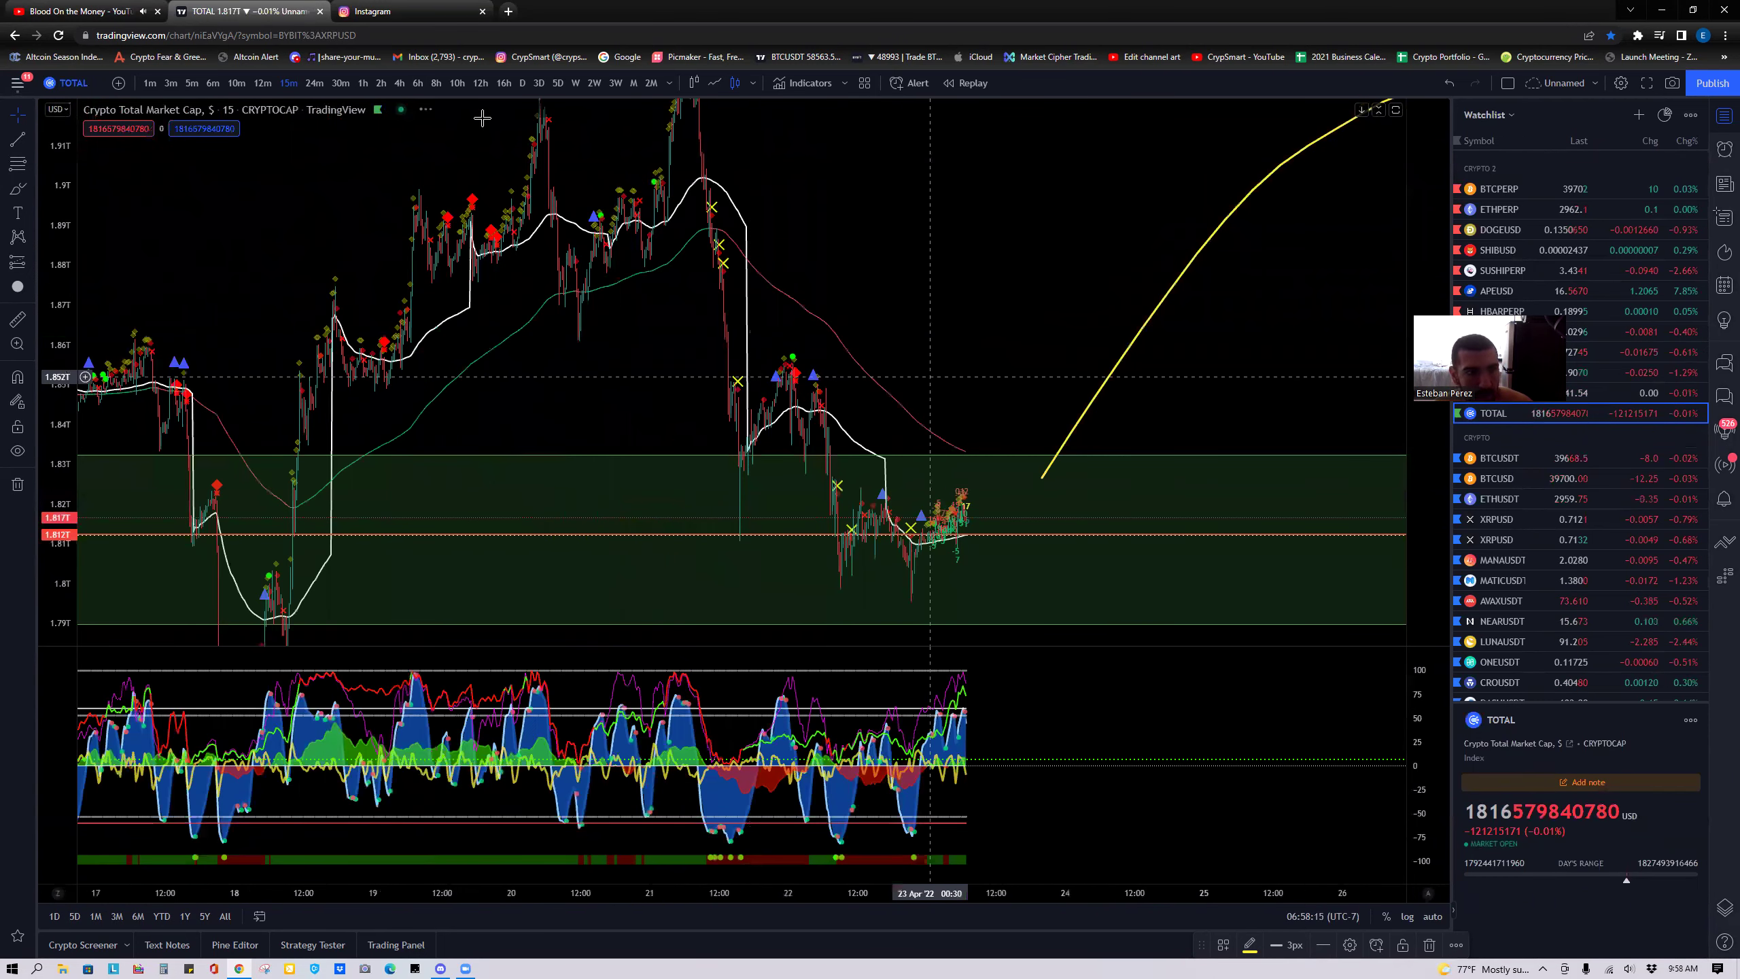
{"action": "left_click", "coordinate": [400, 83]}
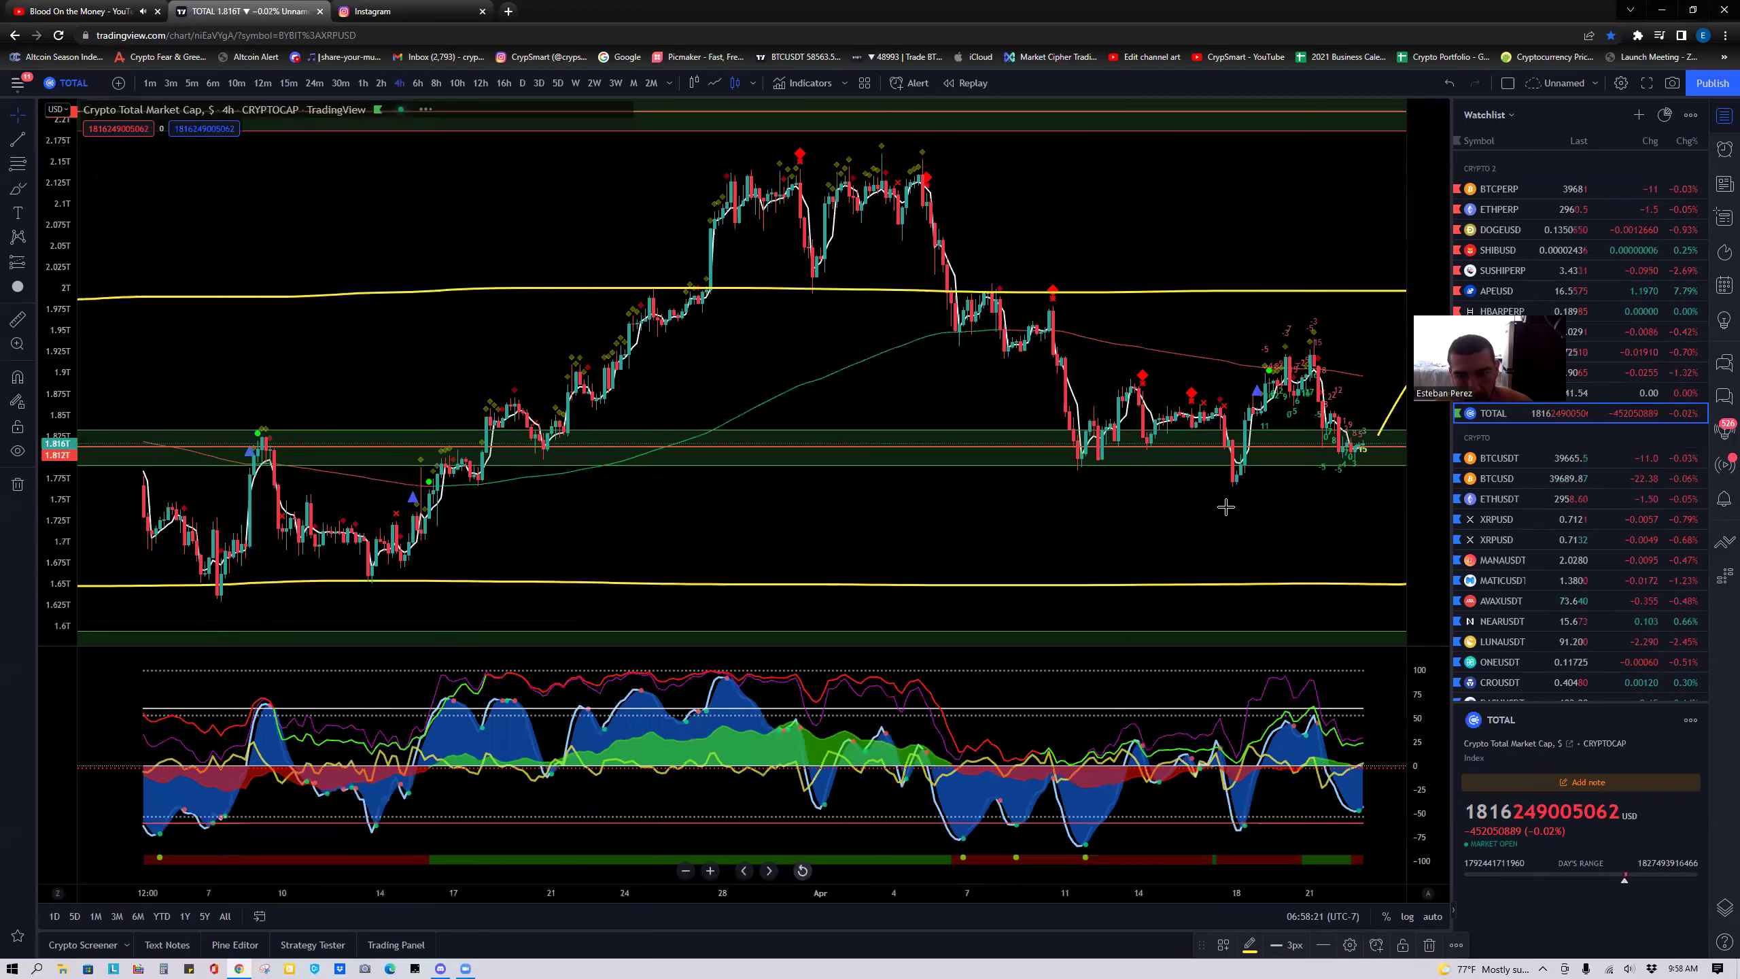
{"action": "left_click_drag", "start_coordinate": [1226, 507], "coordinate": [763, 503]}
{"action": "scroll", "coordinate": [754, 507], "scroll_direction": "right", "scroll_amount": 5}
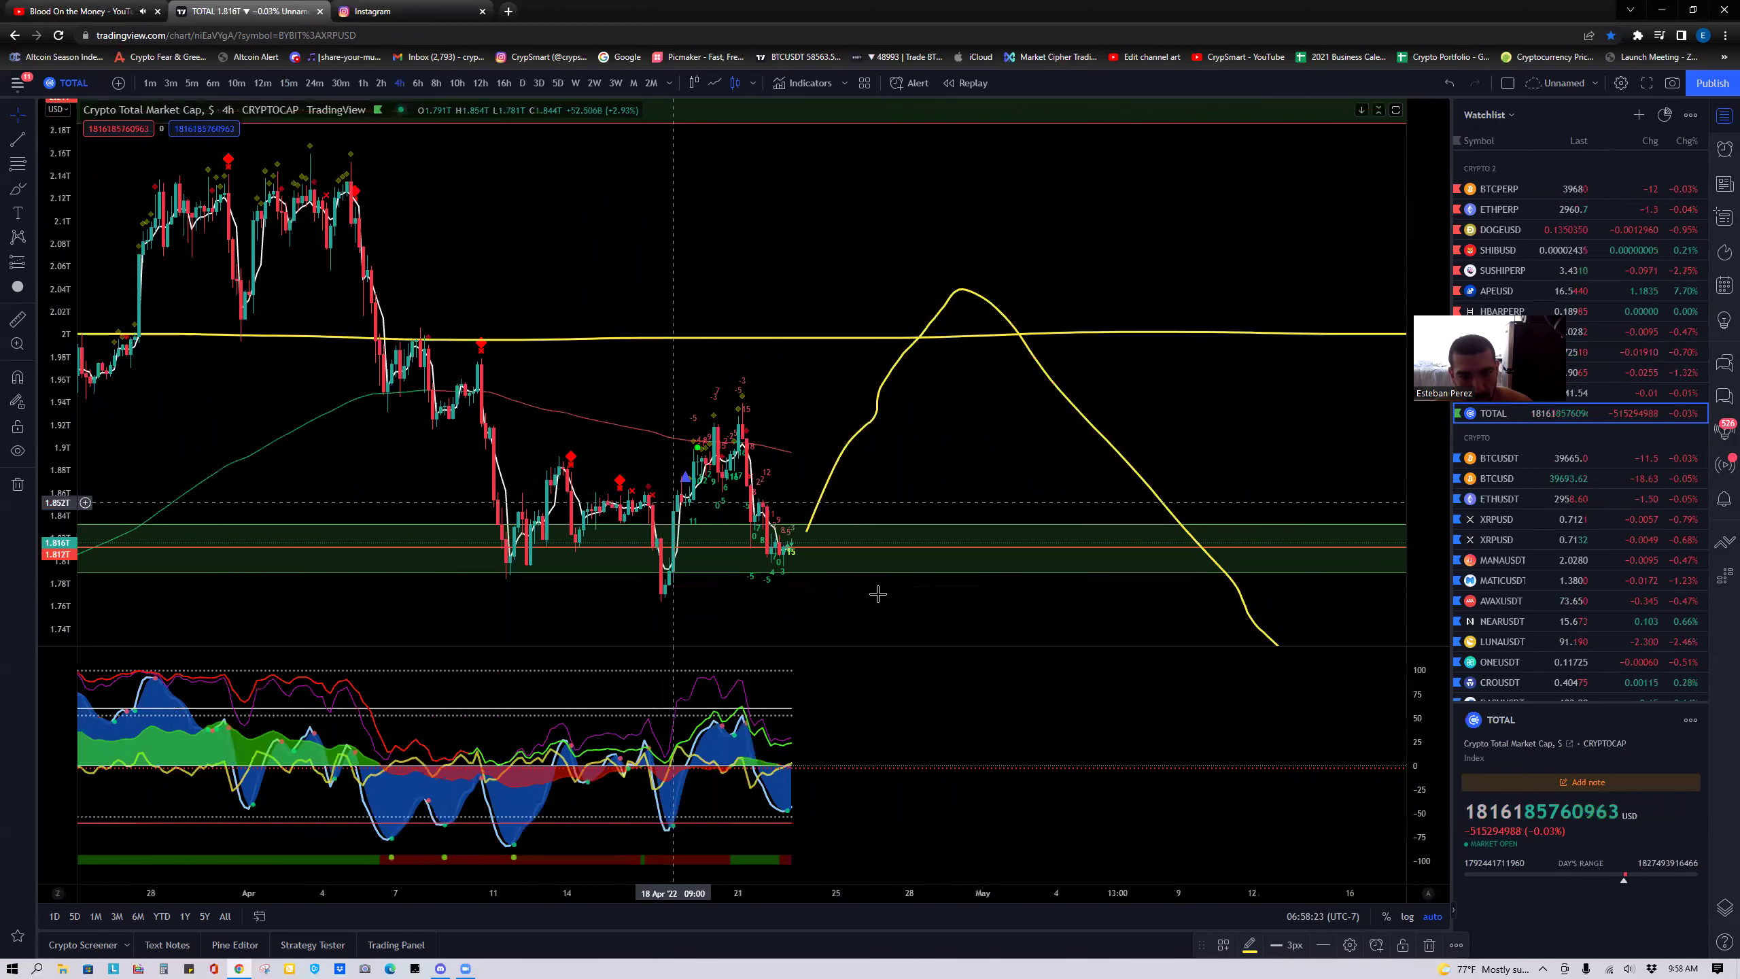
{"action": "scroll", "coordinate": [580, 589], "scroll_direction": "down", "scroll_amount": 2}
{"action": "scroll", "coordinate": [1049, 453], "scroll_direction": "down", "scroll_amount": 3}
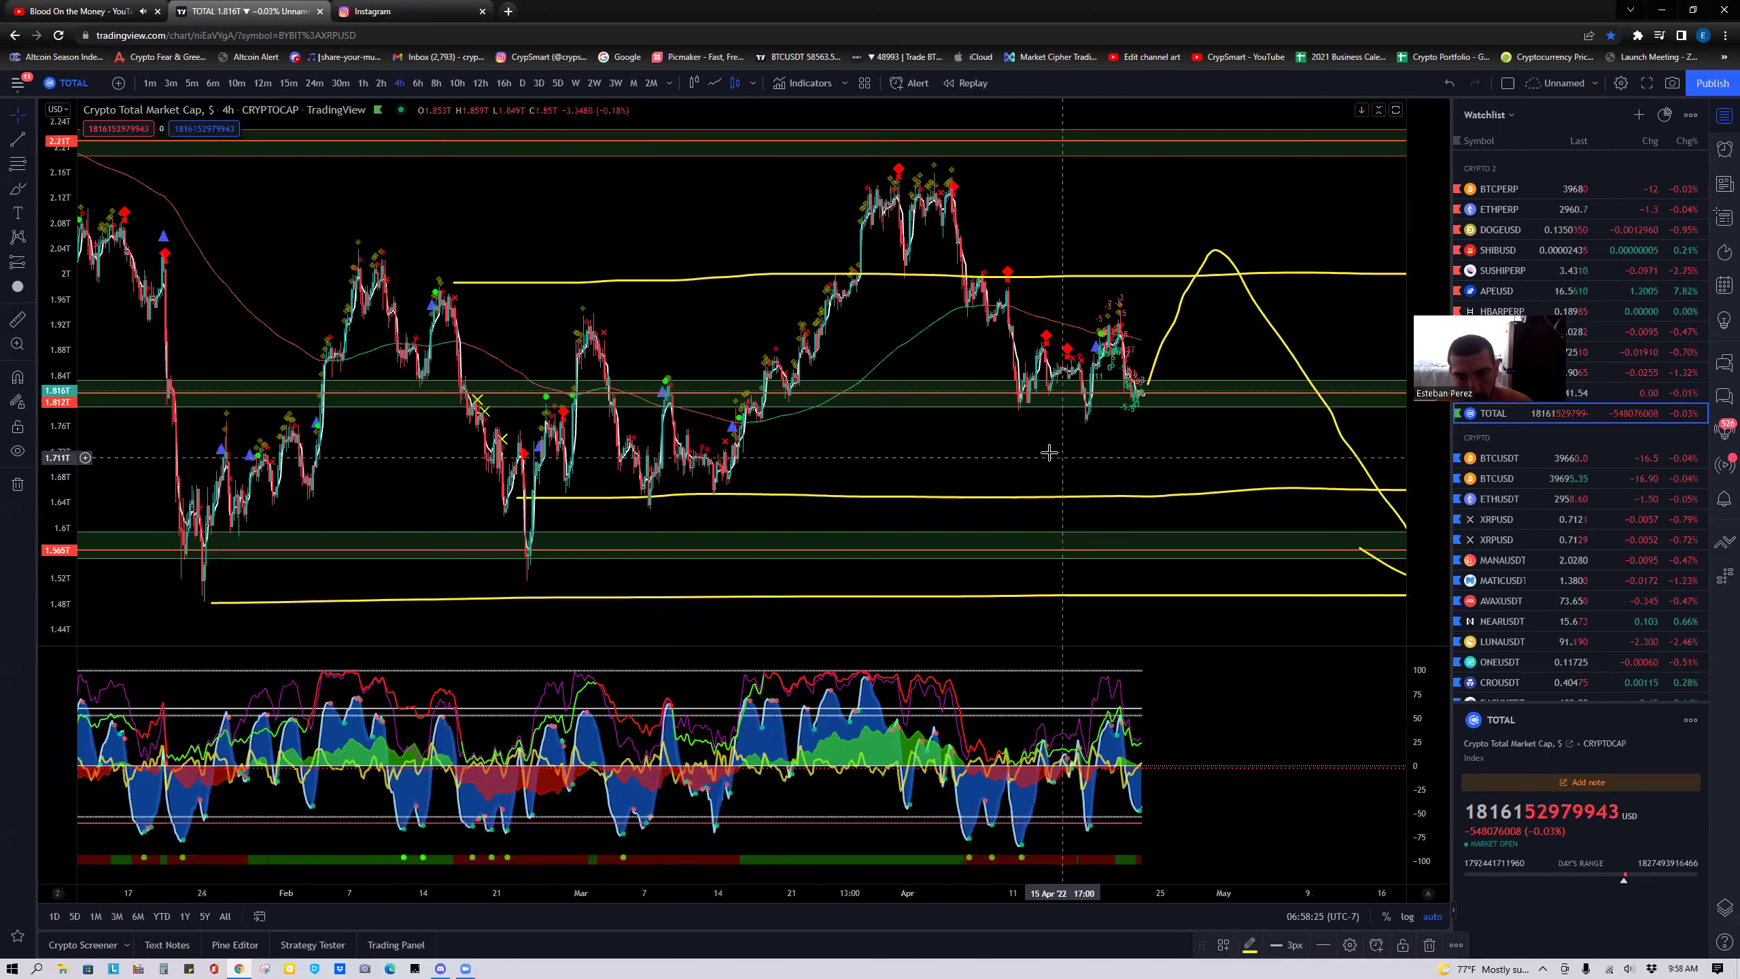
{"action": "scroll", "coordinate": [816, 416], "scroll_direction": "right", "scroll_amount": 4}
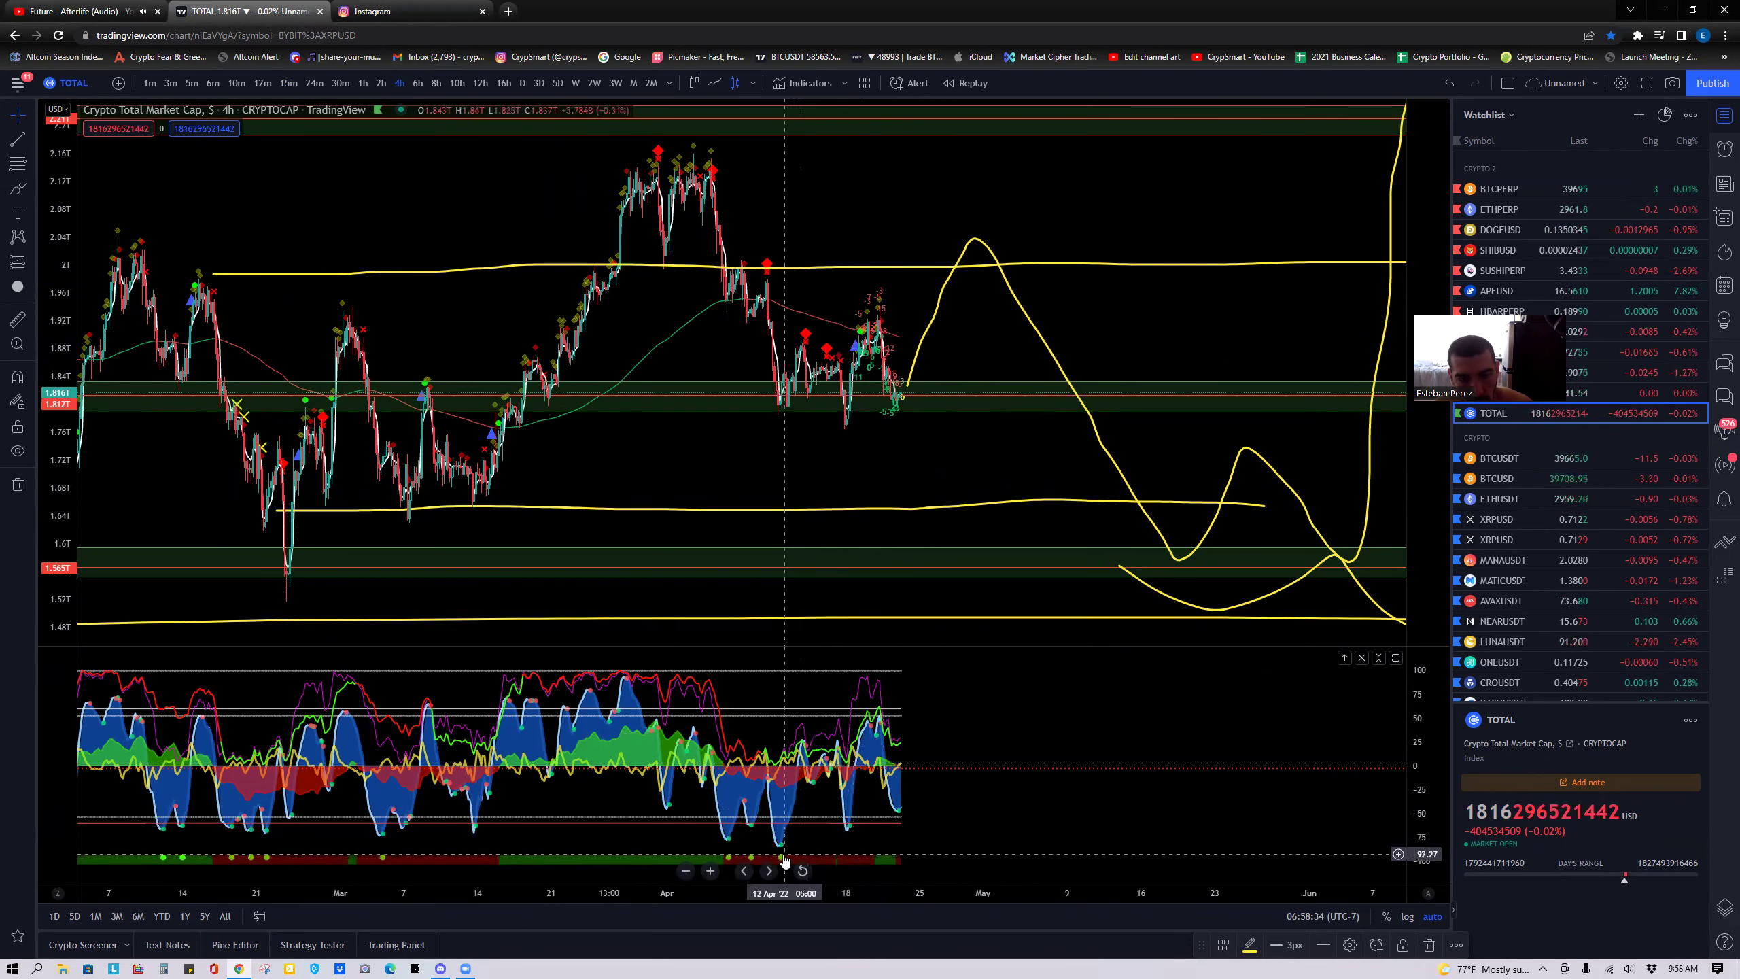
Draw trend lines under the two April price lows and across the matching oscillator lows.
{"action": "left_click", "coordinate": [18, 139]}
{"action": "left_click_drag", "start_coordinate": [772, 413], "coordinate": [846, 428]}
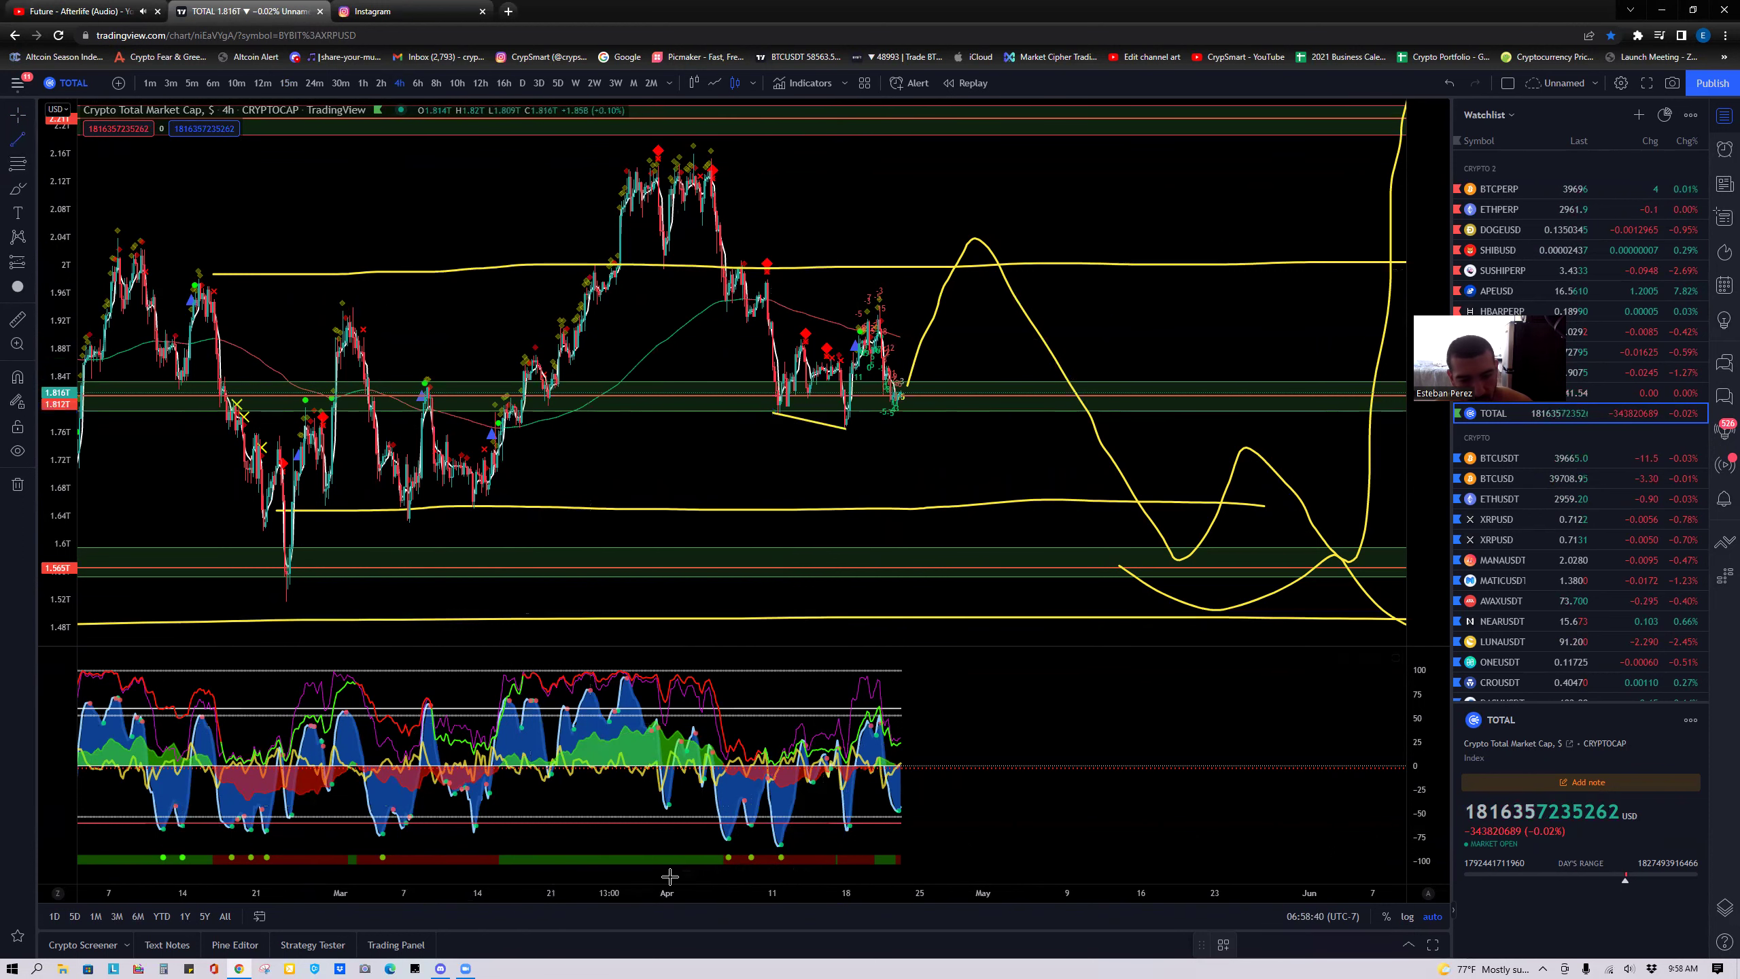
{"action": "left_click_drag", "start_coordinate": [780, 847], "coordinate": [853, 830]}
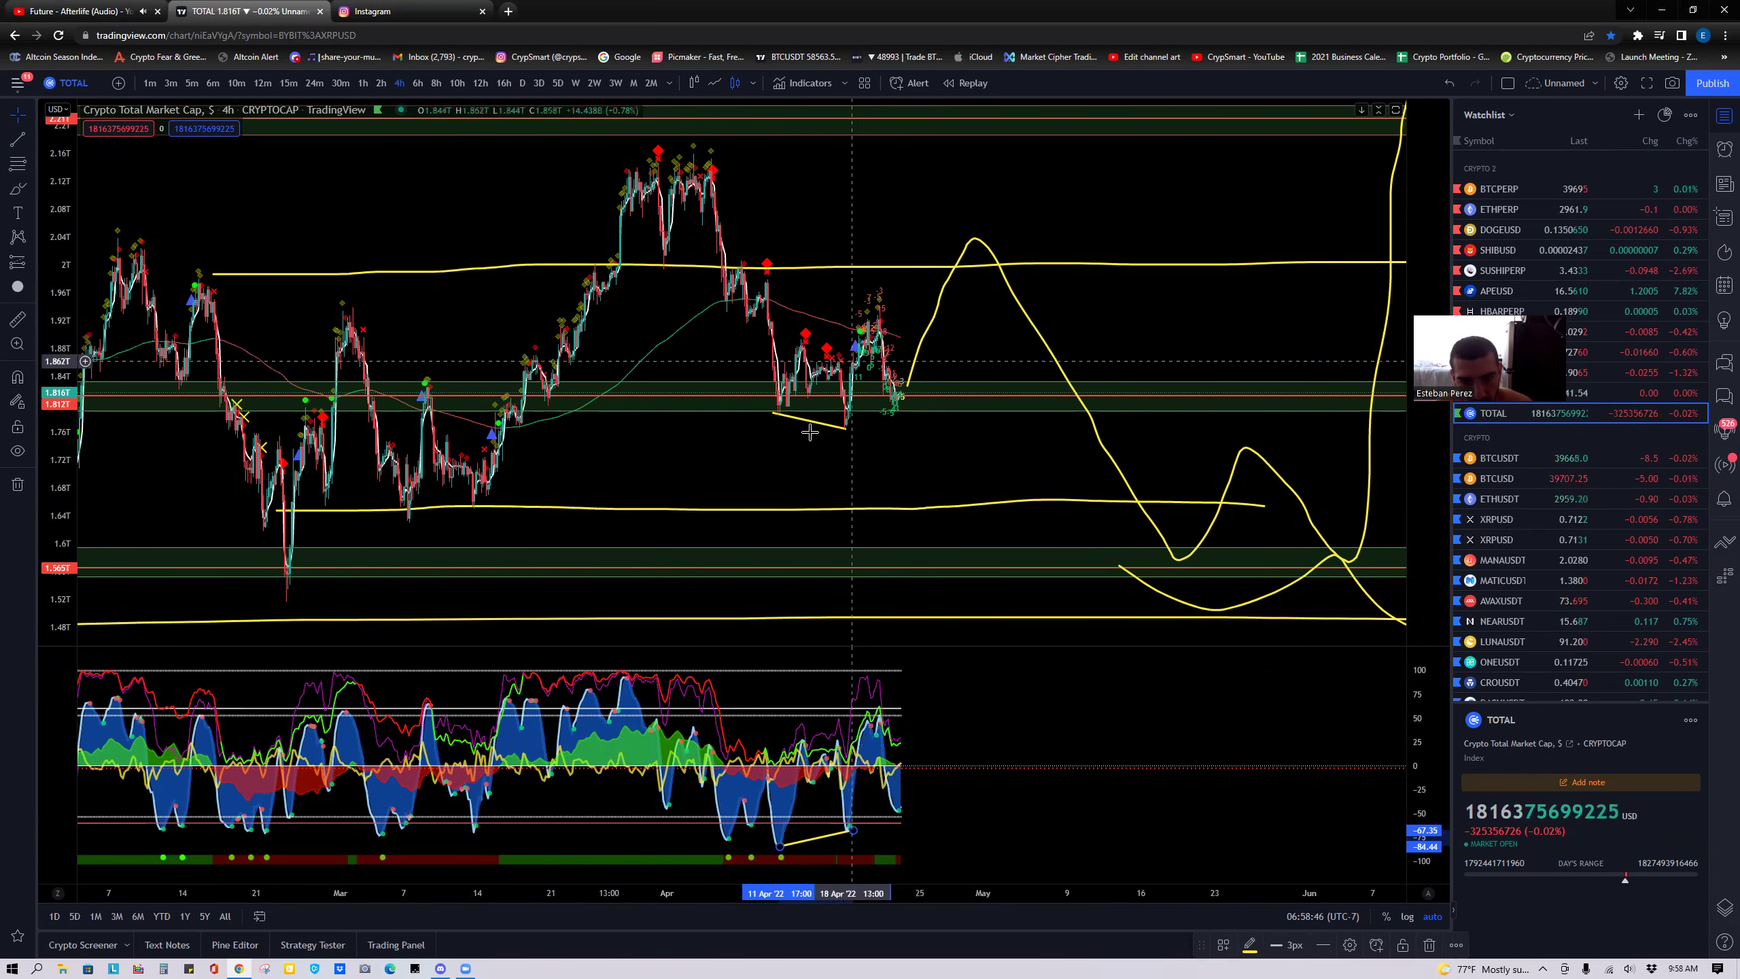
{"action": "scroll", "coordinate": [570, 452], "scroll_direction": "up", "scroll_amount": 1}
{"action": "scroll", "coordinate": [583, 373], "scroll_direction": "up", "scroll_amount": 3}
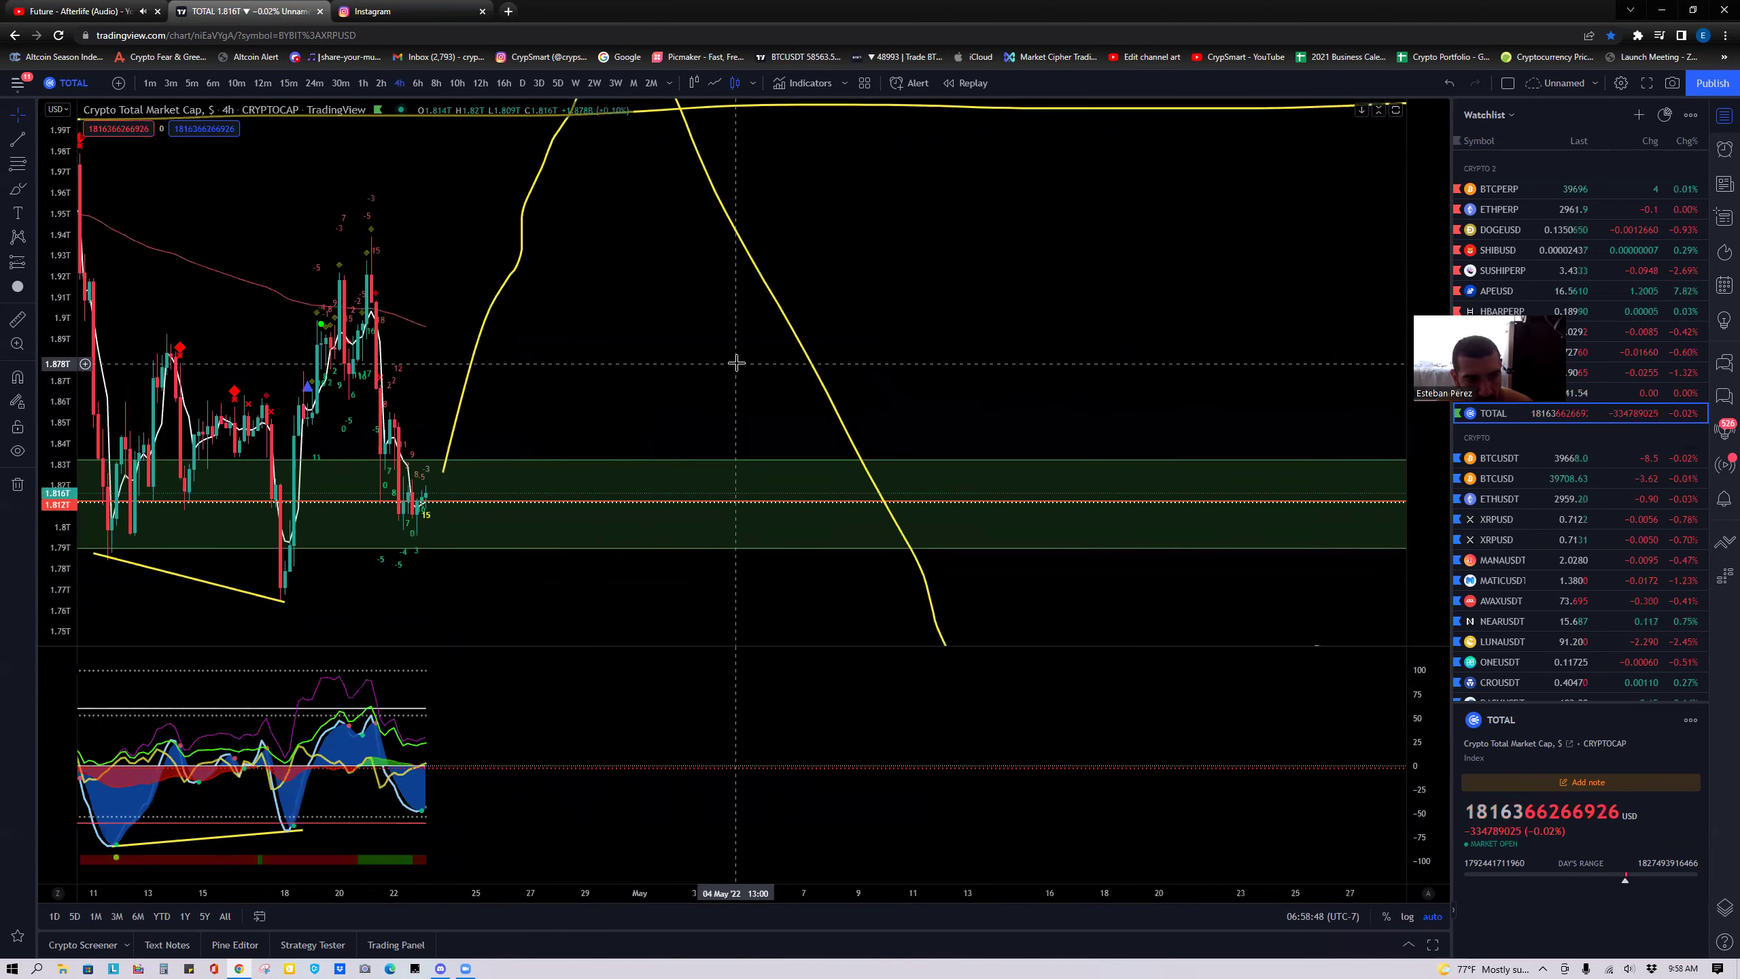
{"action": "left_click", "coordinate": [1537, 519]}
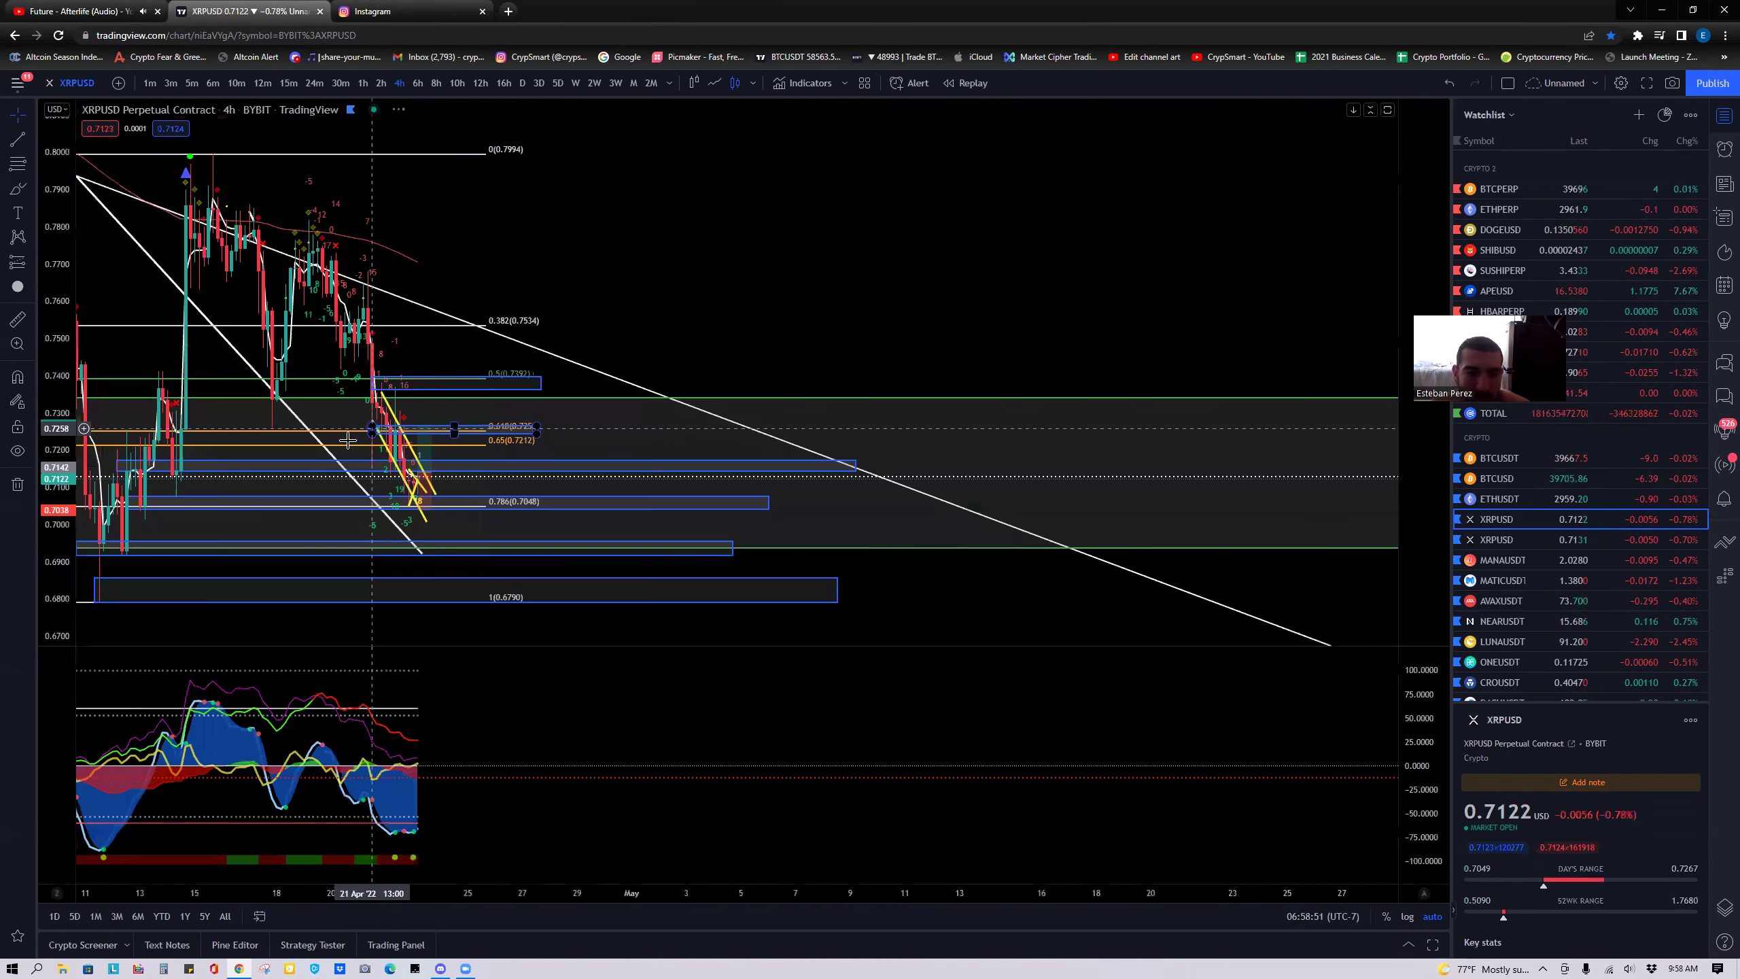
Pan the XRPUSD 4-hour chart back to review earlier April candles, then go to the music tab.
{"action": "scroll", "coordinate": [363, 540], "scroll_direction": "up", "scroll_amount": 5}
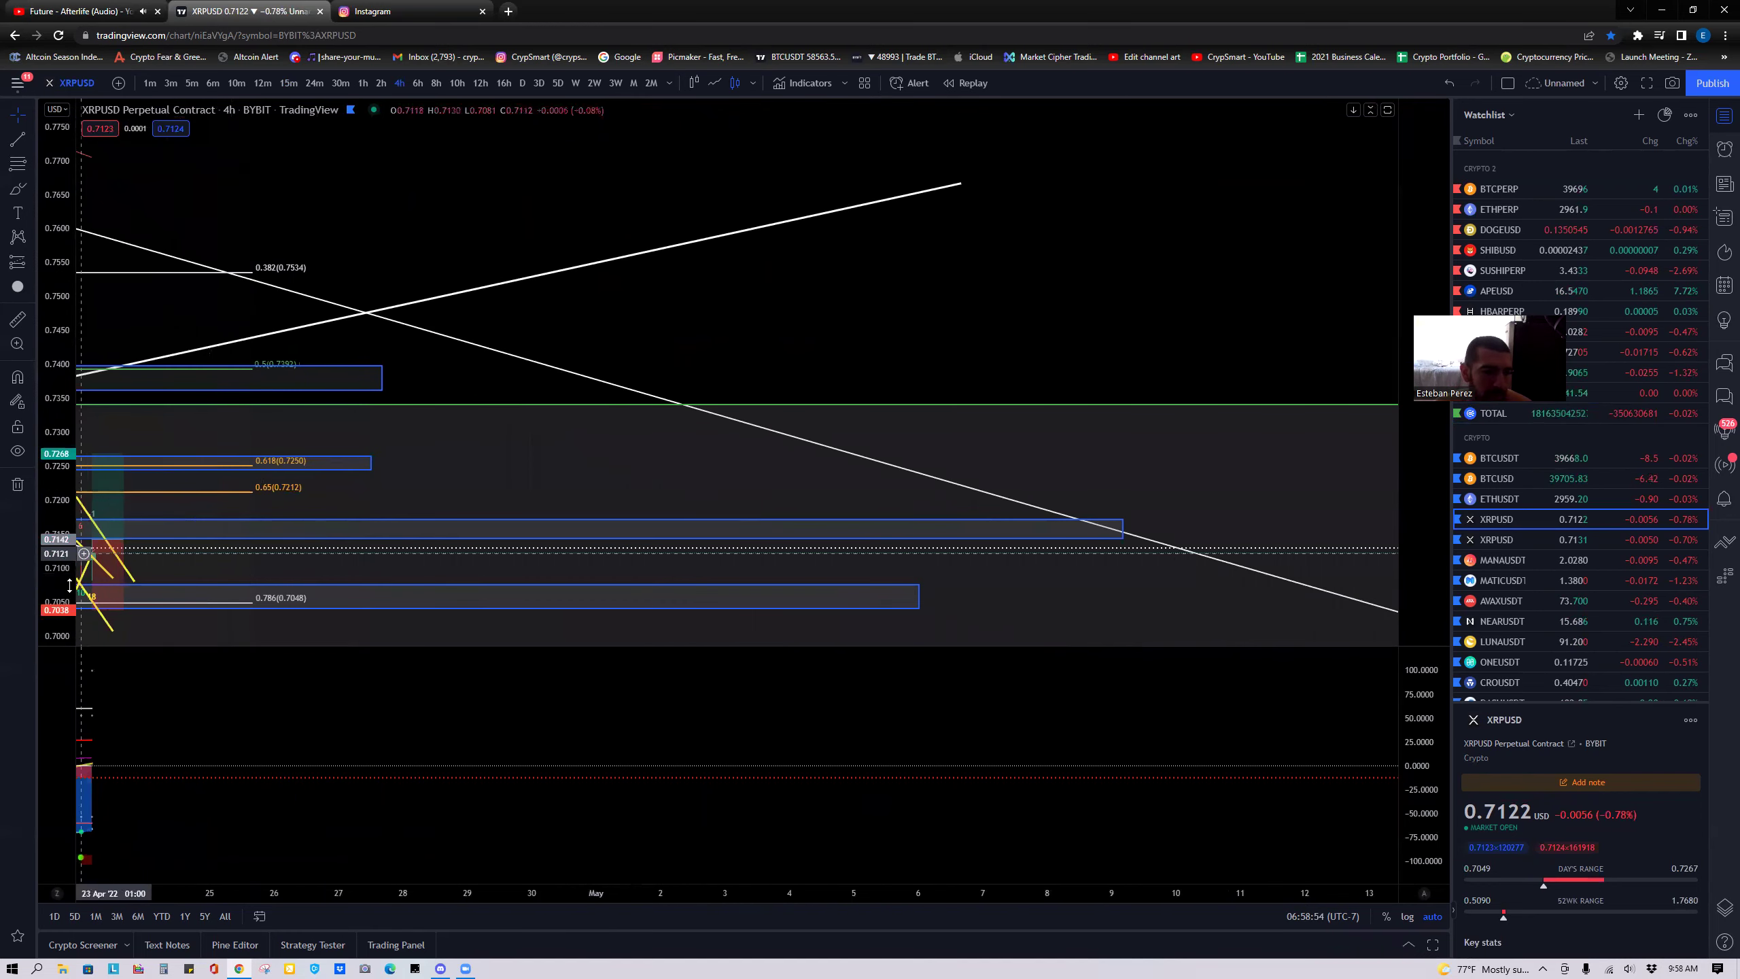
{"action": "left_click_drag", "start_coordinate": [414, 398], "coordinate": [740, 277]}
{"action": "left_click_drag", "start_coordinate": [354, 421], "coordinate": [365, 416]}
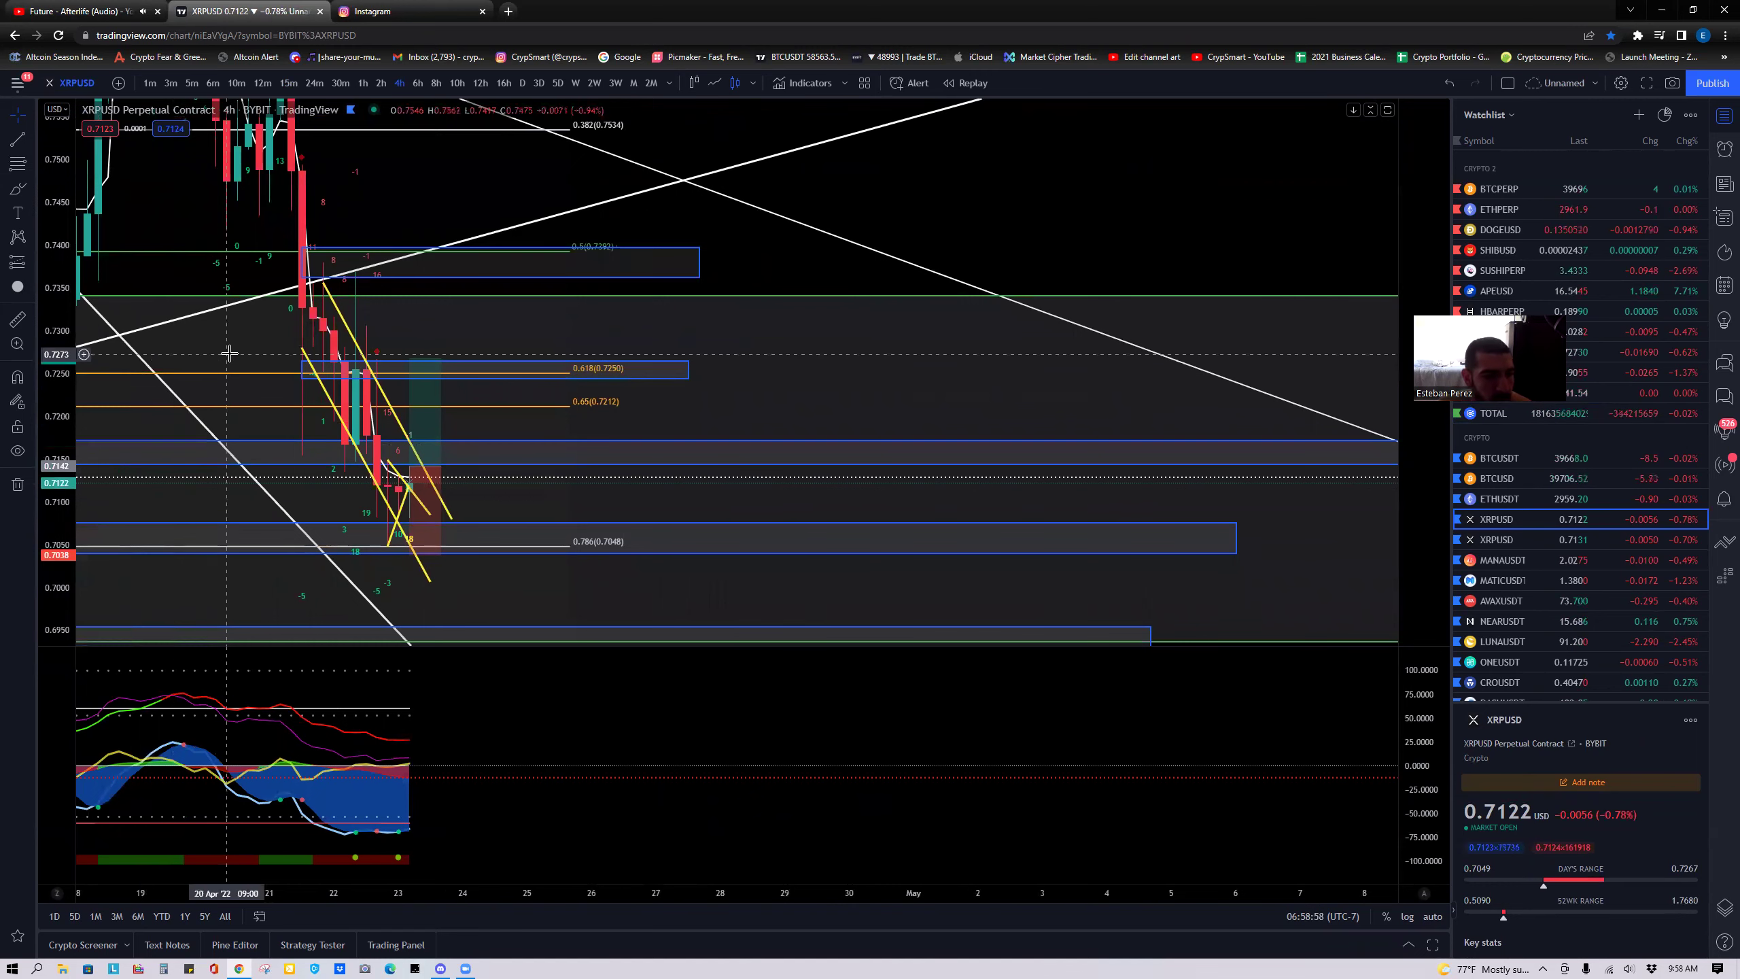
{"action": "left_click", "coordinate": [95, 13]}
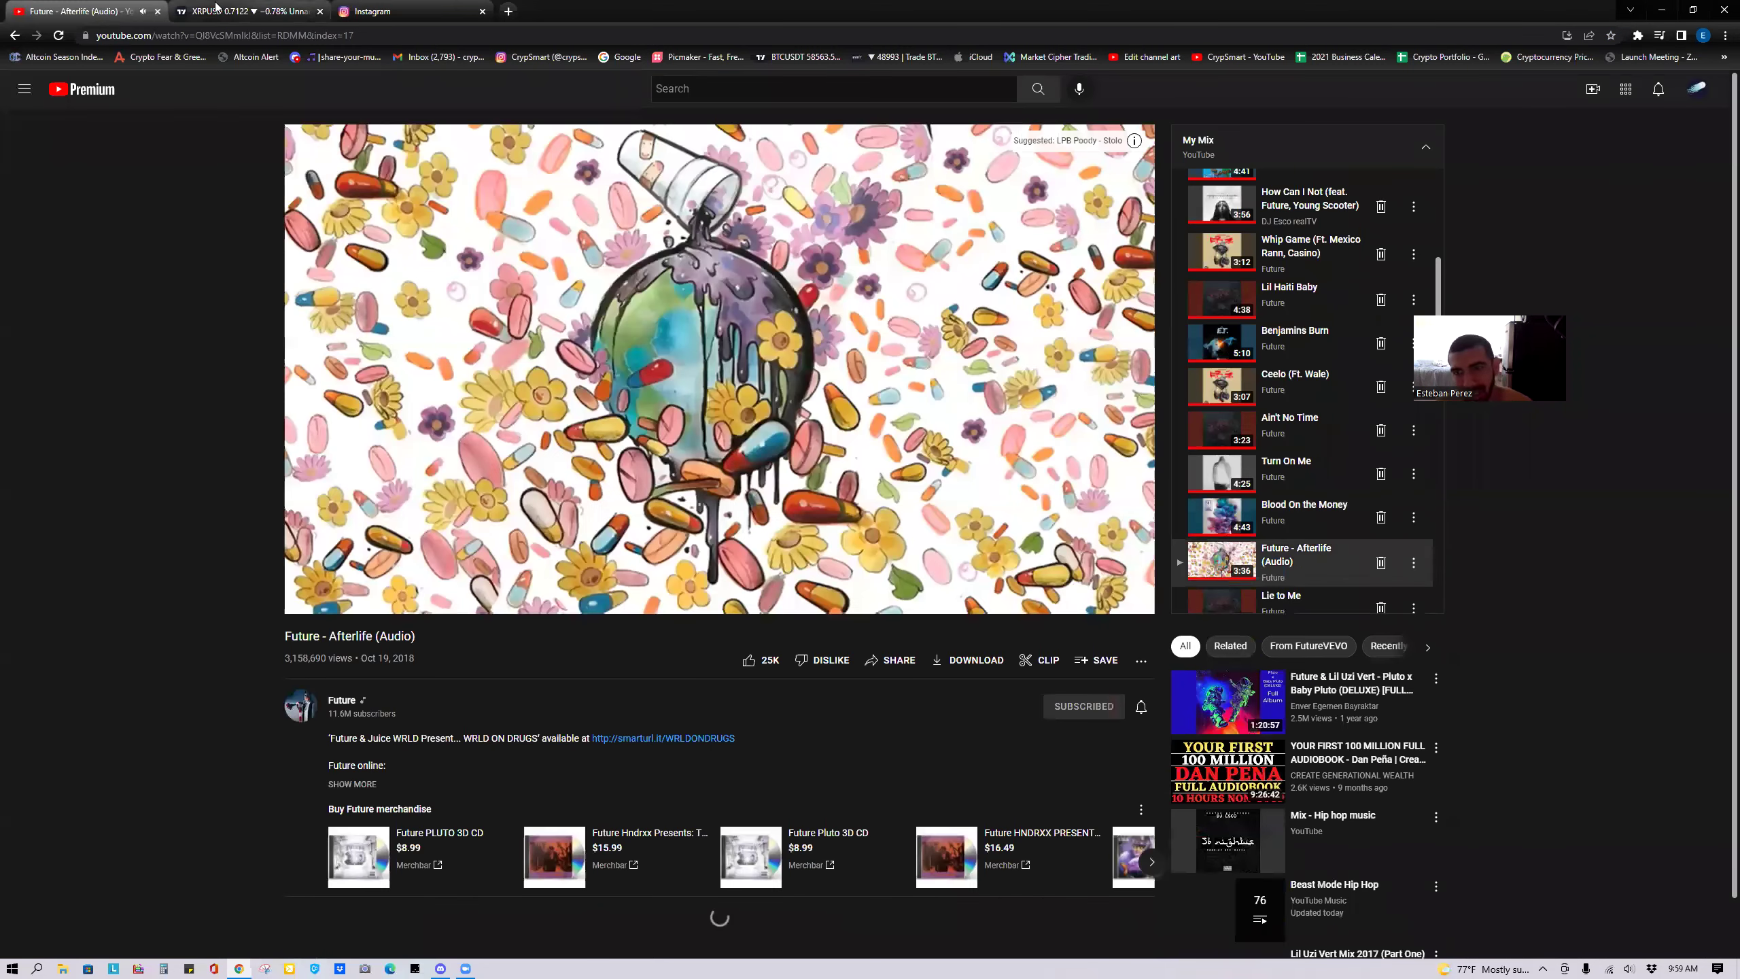
Scroll the Instagram feed past the defimarkets post to the nft.mentor XPENG NFT post.
{"action": "left_click", "coordinate": [215, 9]}
{"action": "left_click", "coordinate": [383, 11]}
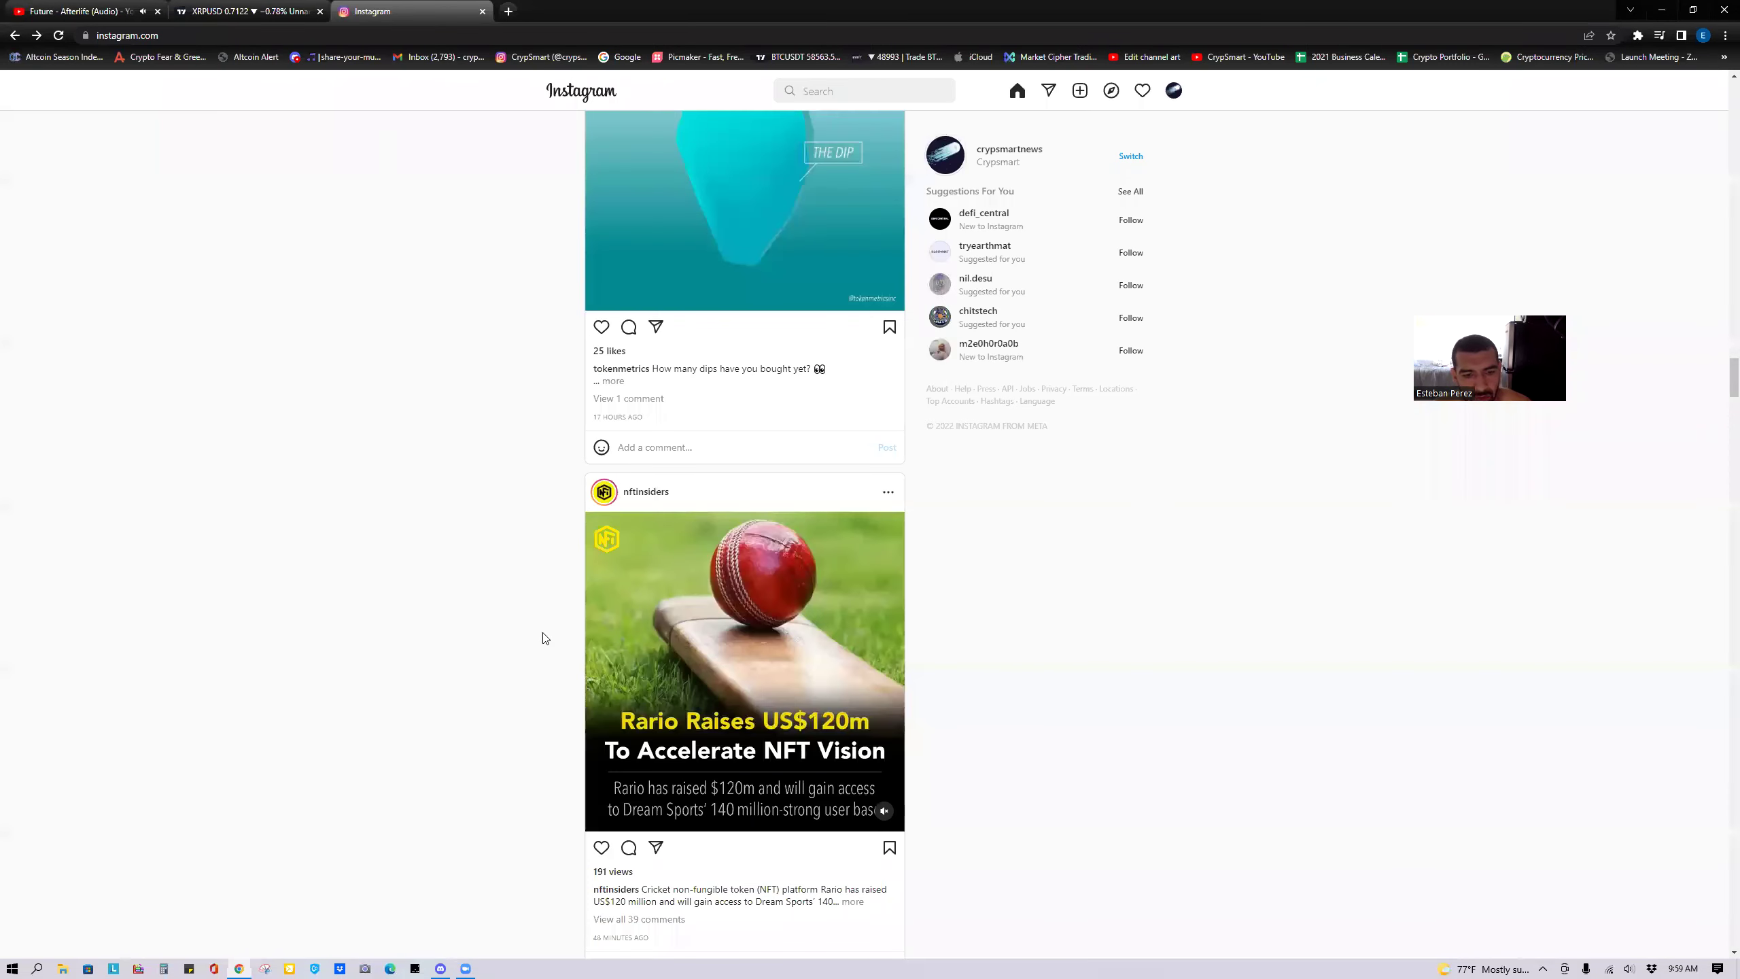
{"action": "scroll", "coordinate": [545, 696], "scroll_direction": "down", "scroll_amount": 10}
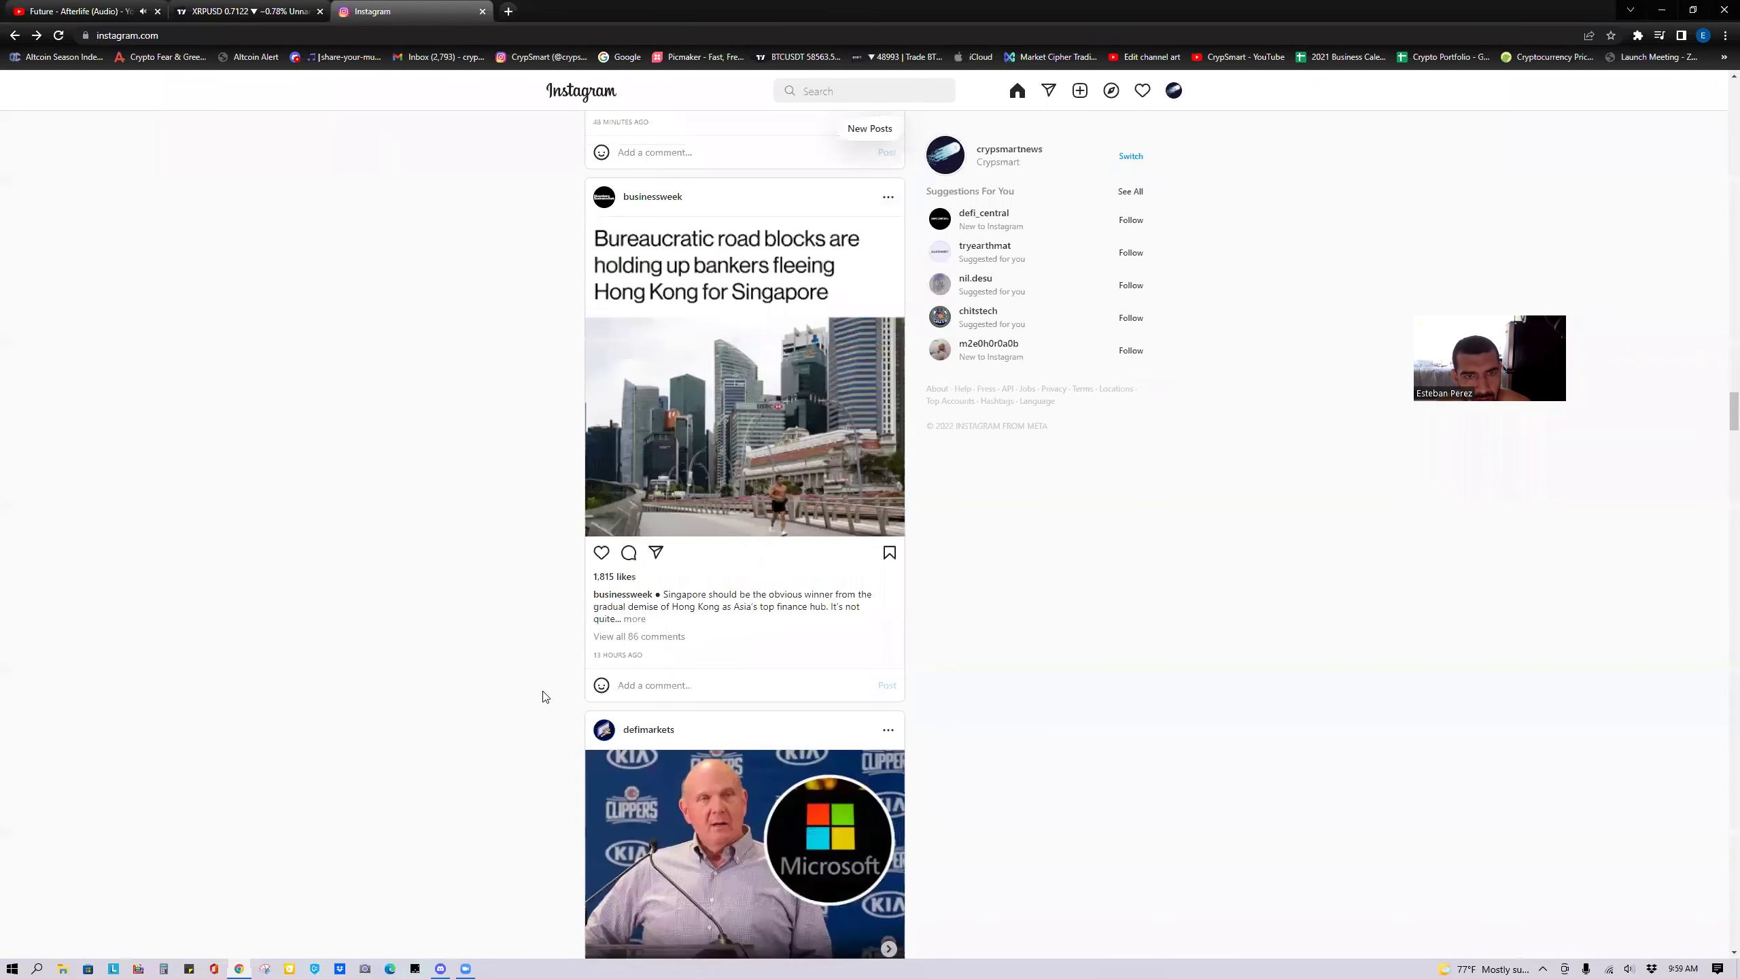
{"action": "scroll", "coordinate": [544, 697], "scroll_direction": "down", "scroll_amount": 4}
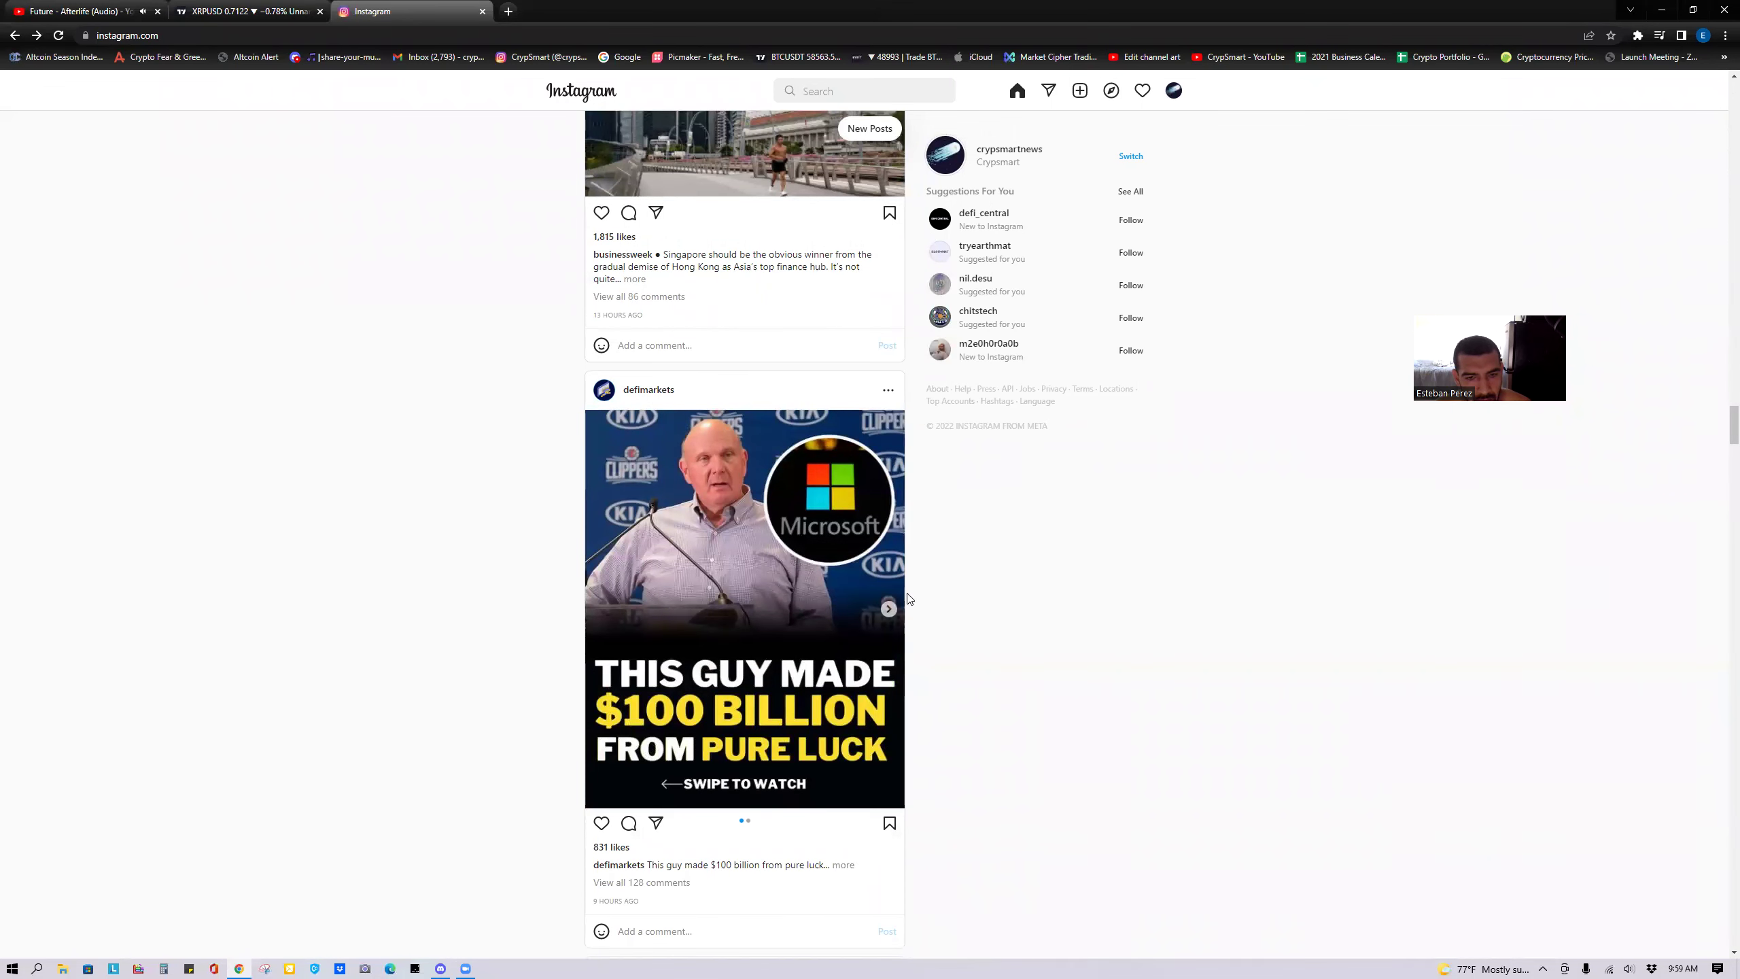
{"action": "left_click", "coordinate": [890, 608]}
{"action": "scroll", "coordinate": [951, 649], "scroll_direction": "down", "scroll_amount": 3}
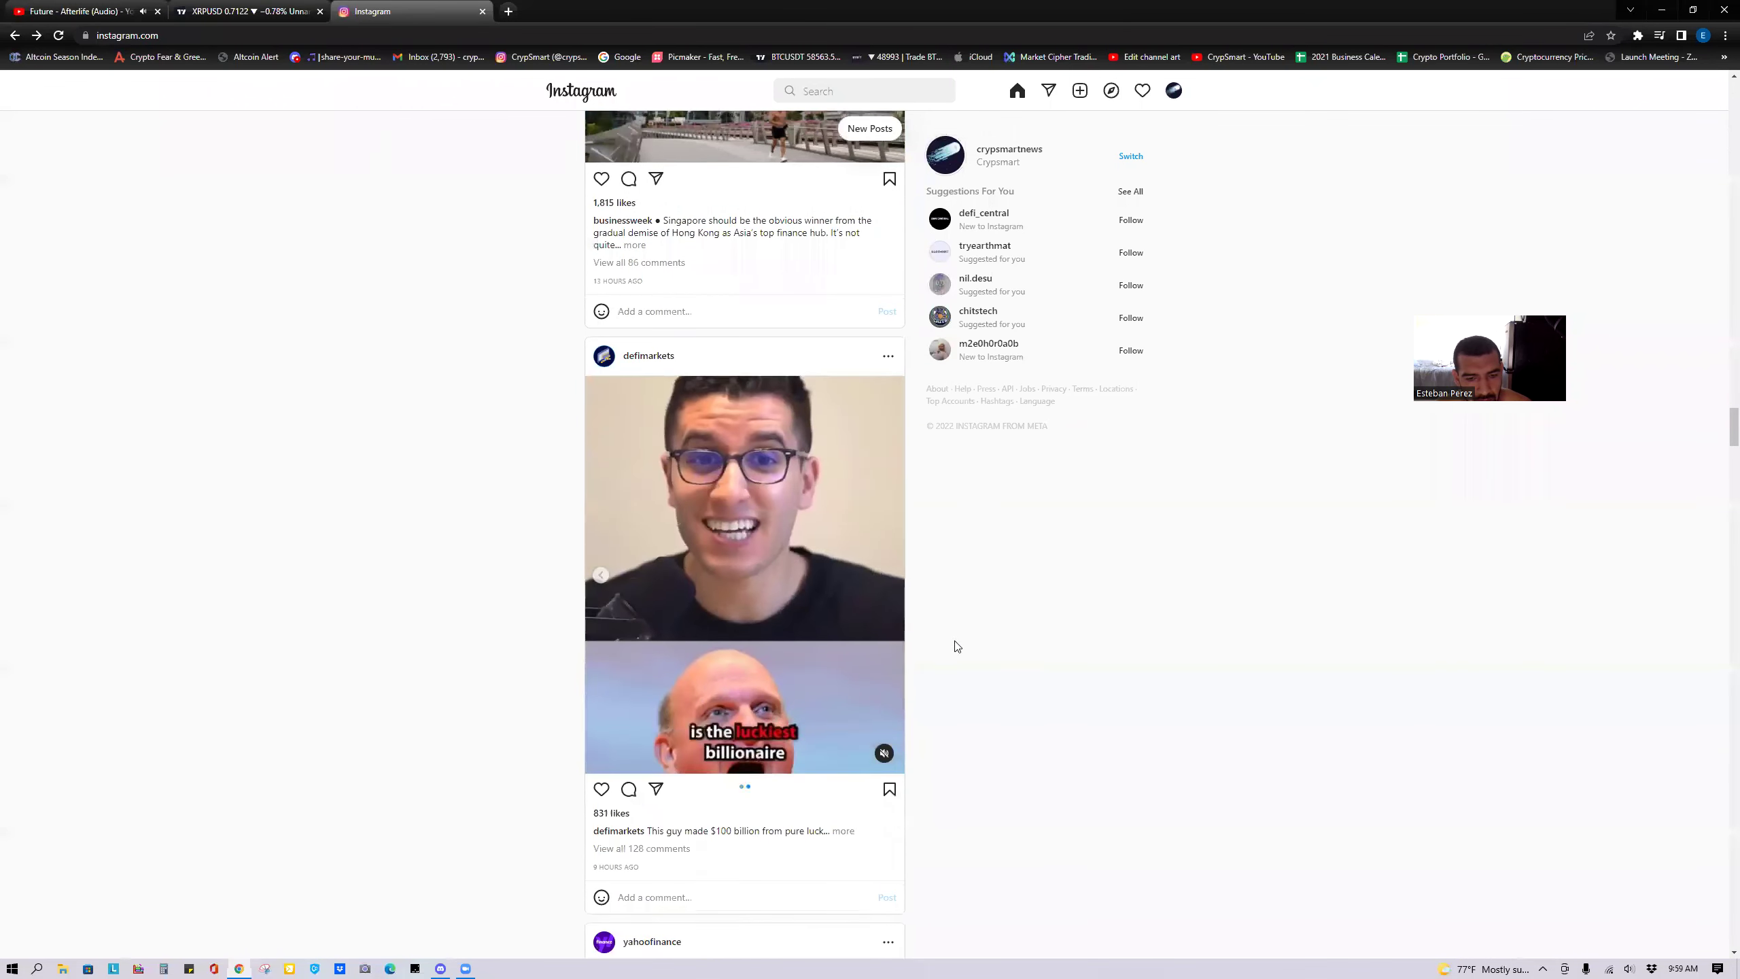
{"action": "scroll", "coordinate": [1003, 675], "scroll_direction": "down", "scroll_amount": 6}
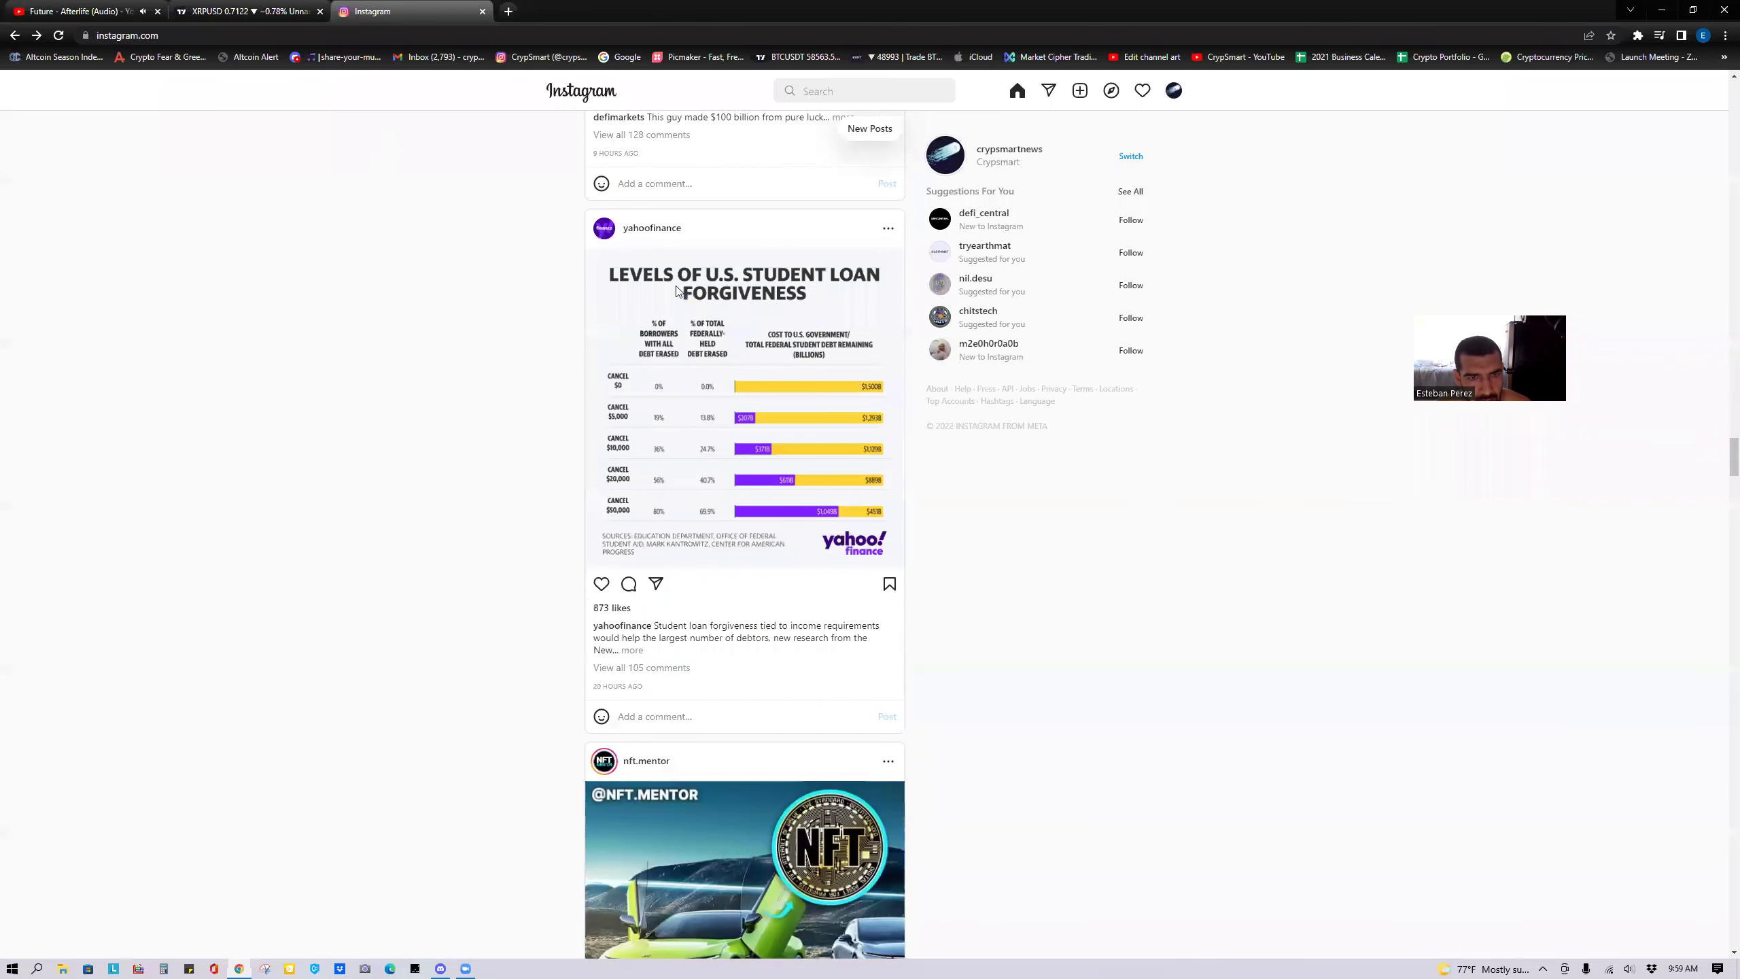
{"action": "scroll", "coordinate": [769, 640], "scroll_direction": "down", "scroll_amount": 3}
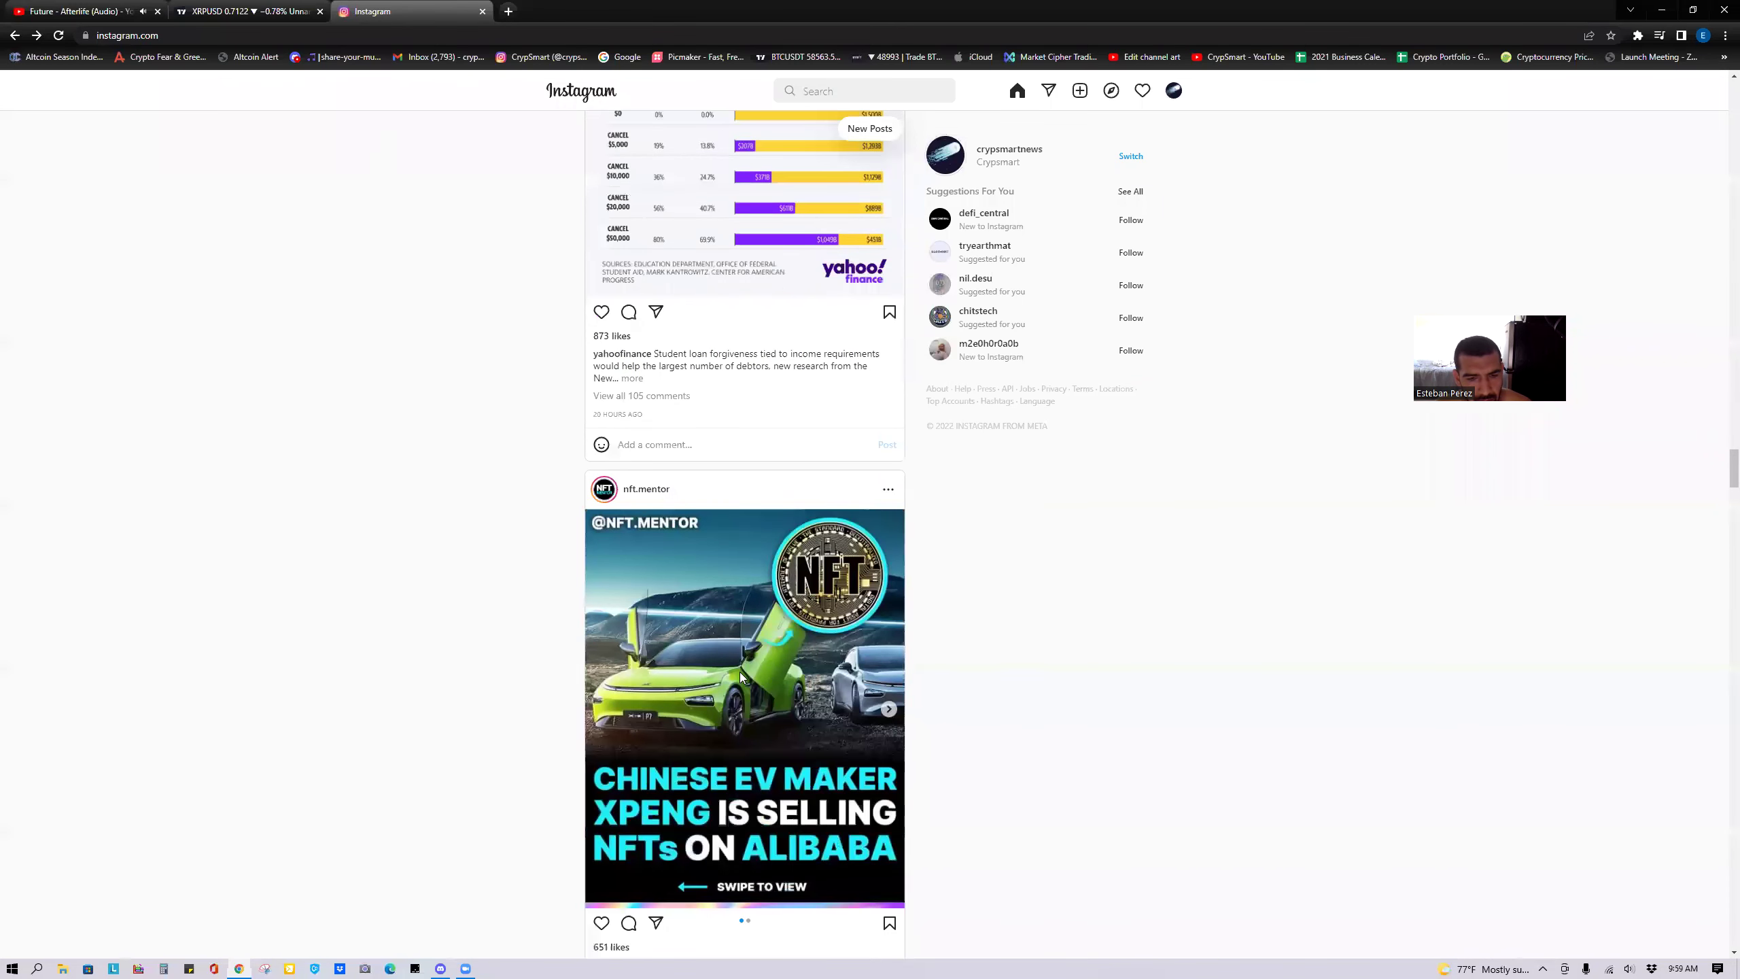
{"action": "scroll", "coordinate": [742, 677], "scroll_direction": "down", "scroll_amount": 1}
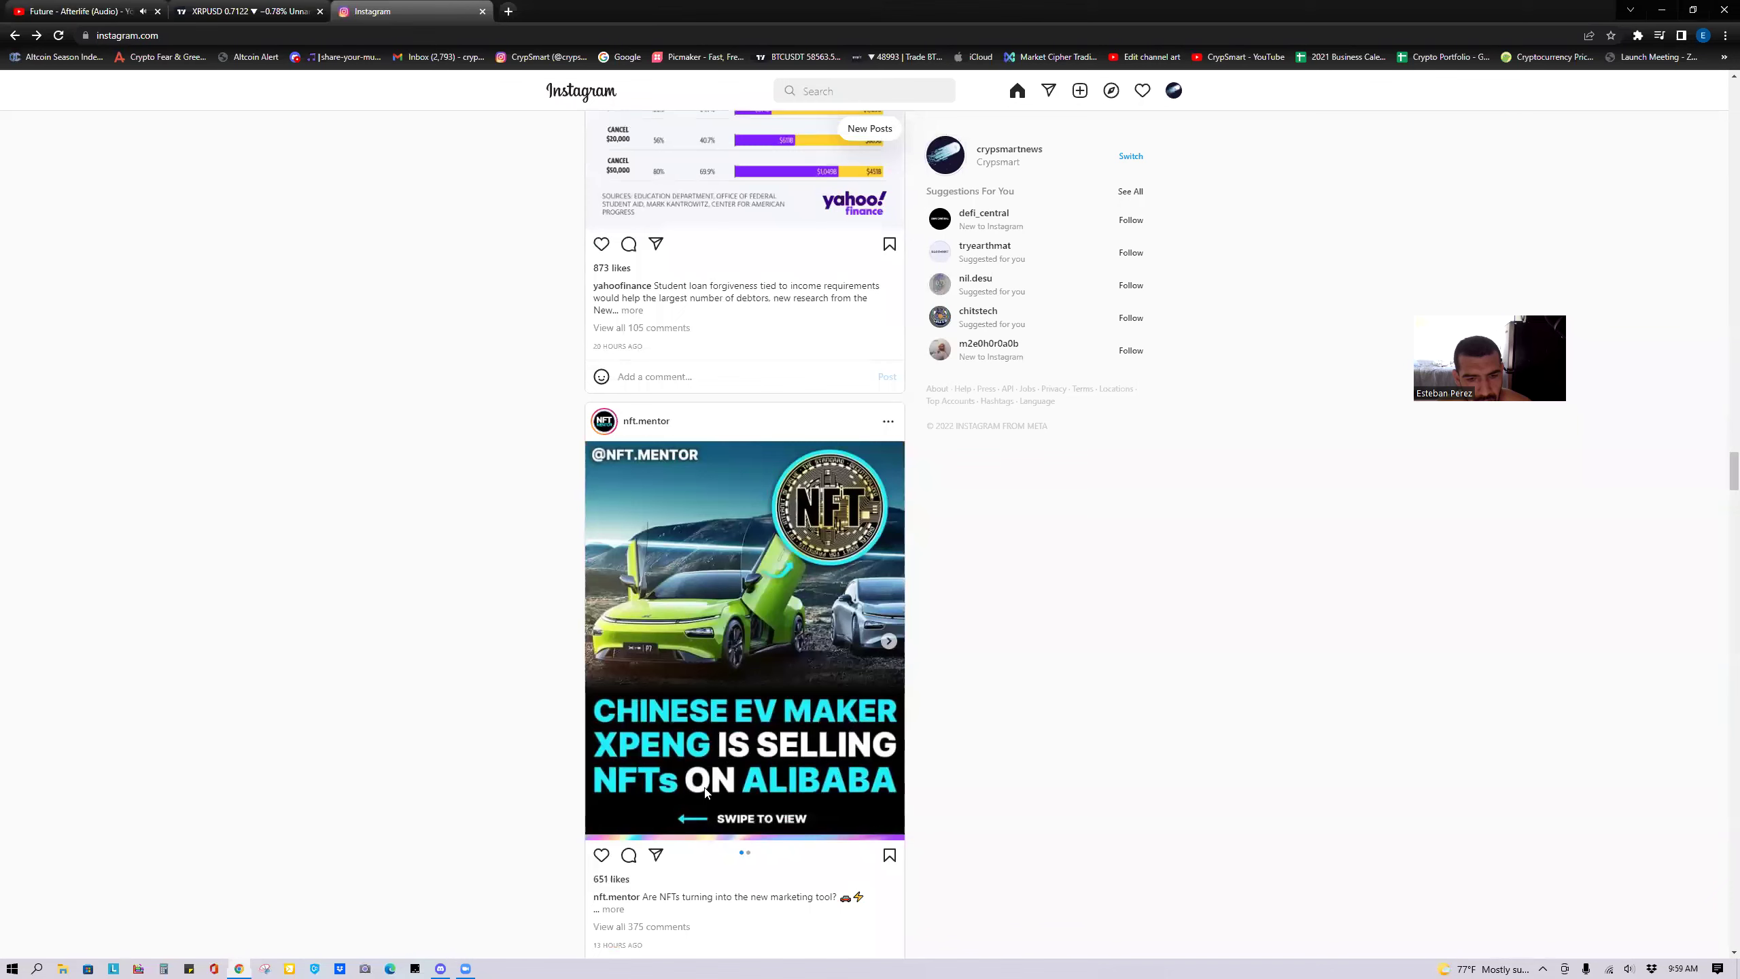
{"action": "scroll", "coordinate": [707, 793], "scroll_direction": "down", "scroll_amount": 3}
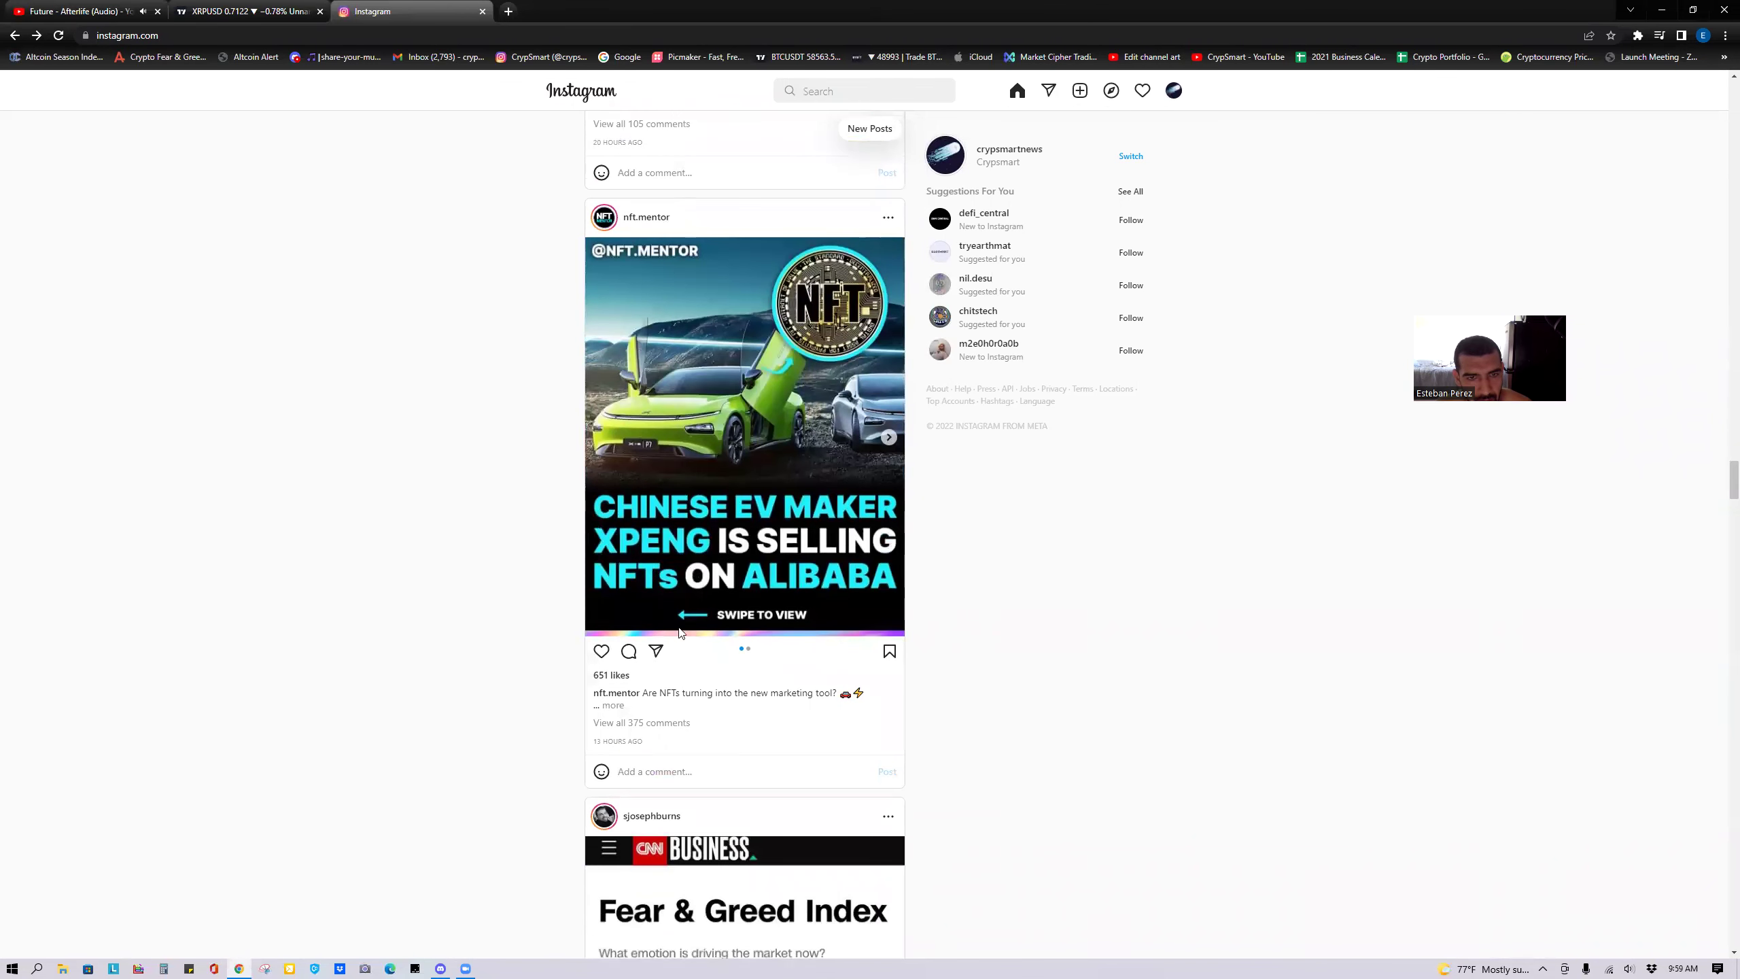
{"action": "scroll", "coordinate": [693, 669], "scroll_direction": "down", "scroll_amount": 3}
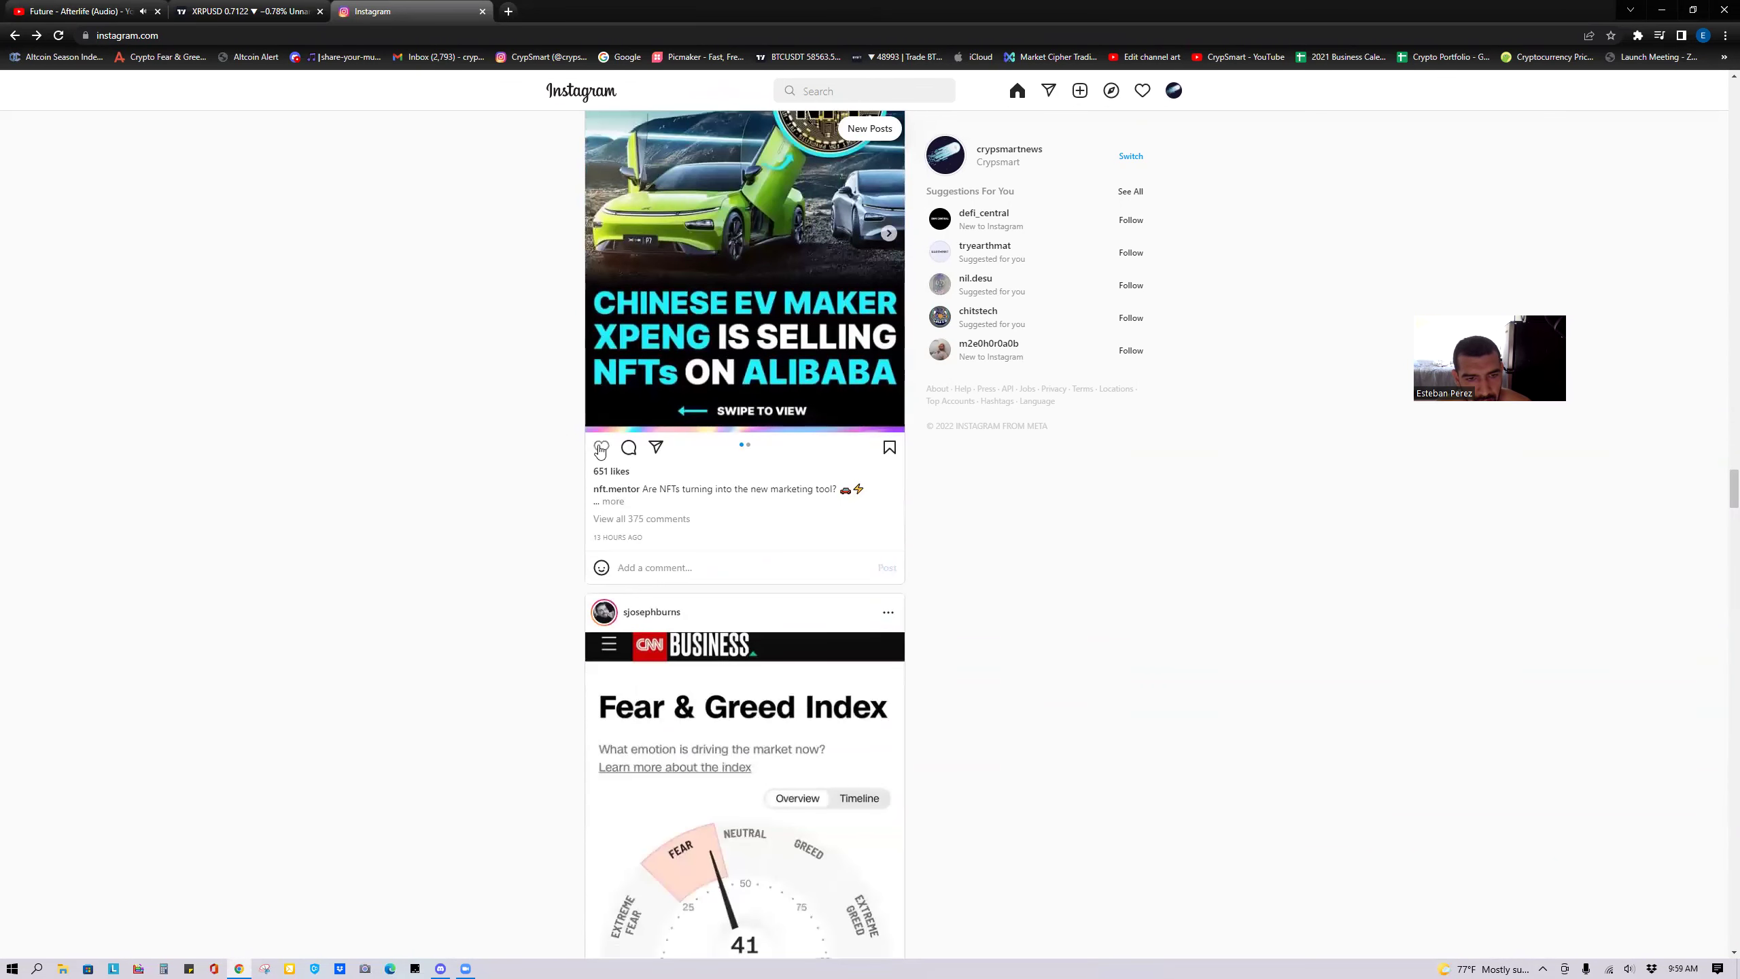
Post a 🙏🔥🔥 emoji comment on the nft.mentor XPENG post.
{"action": "right_click", "coordinate": [667, 570]}
{"action": "left_click", "coordinate": [703, 579]}
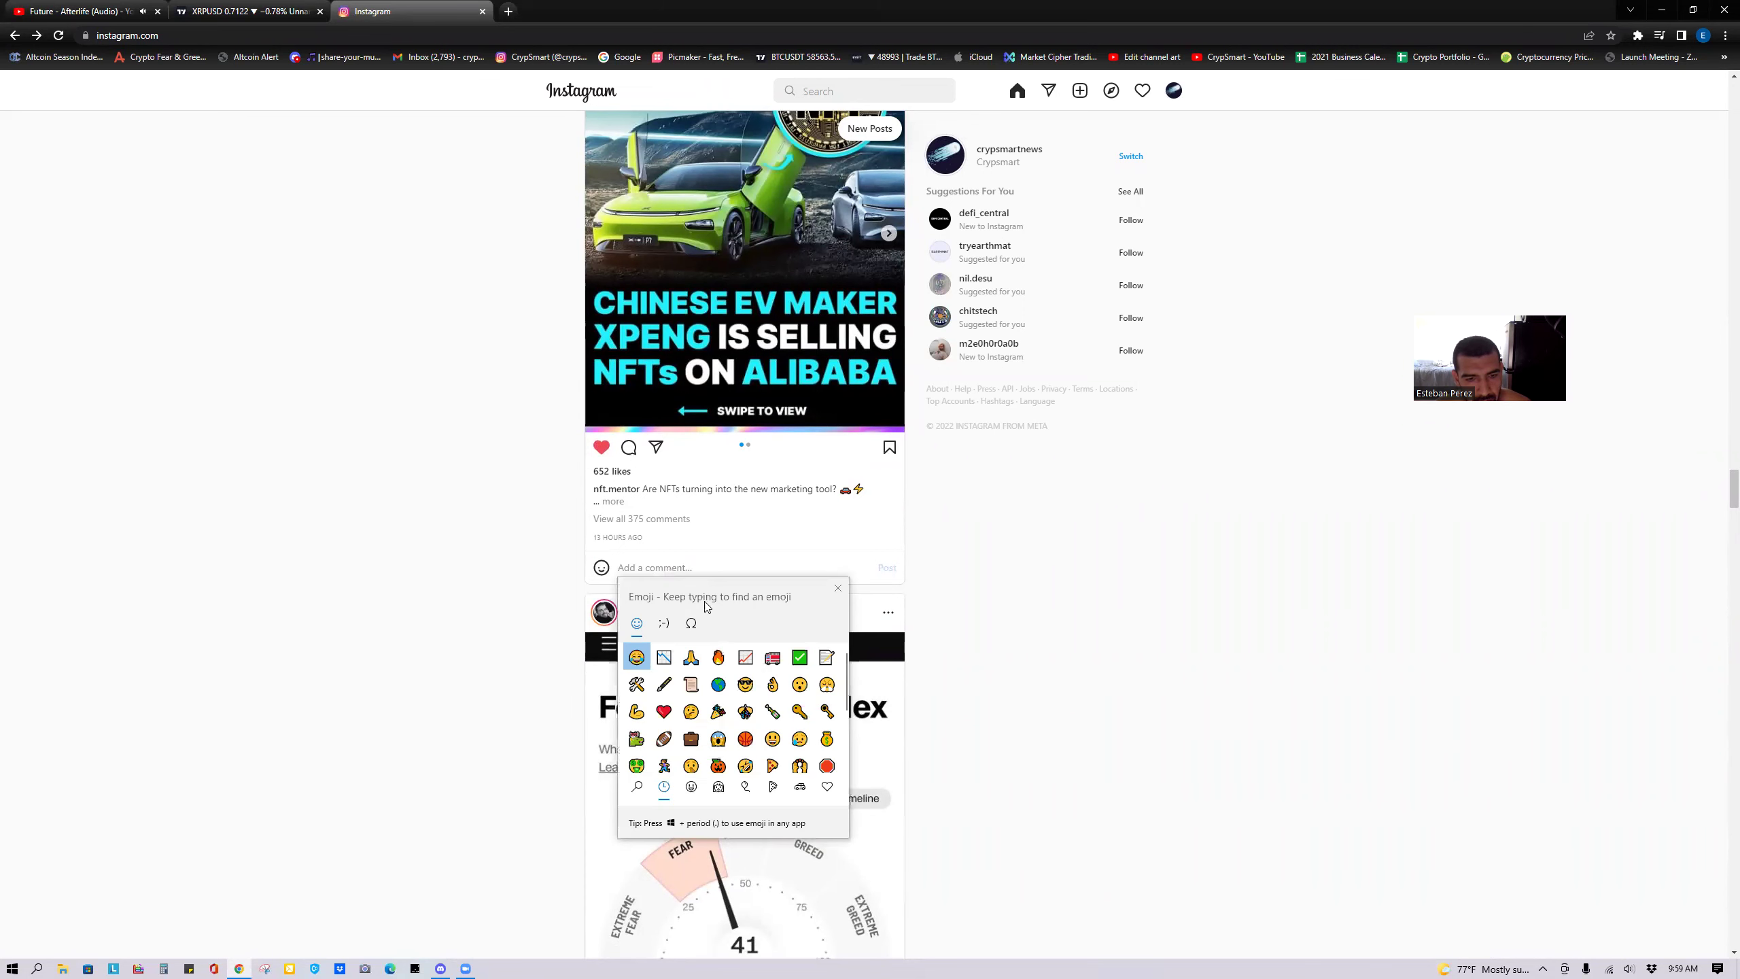
{"action": "left_click", "coordinate": [691, 656]}
{"action": "double_click", "coordinate": [718, 656]}
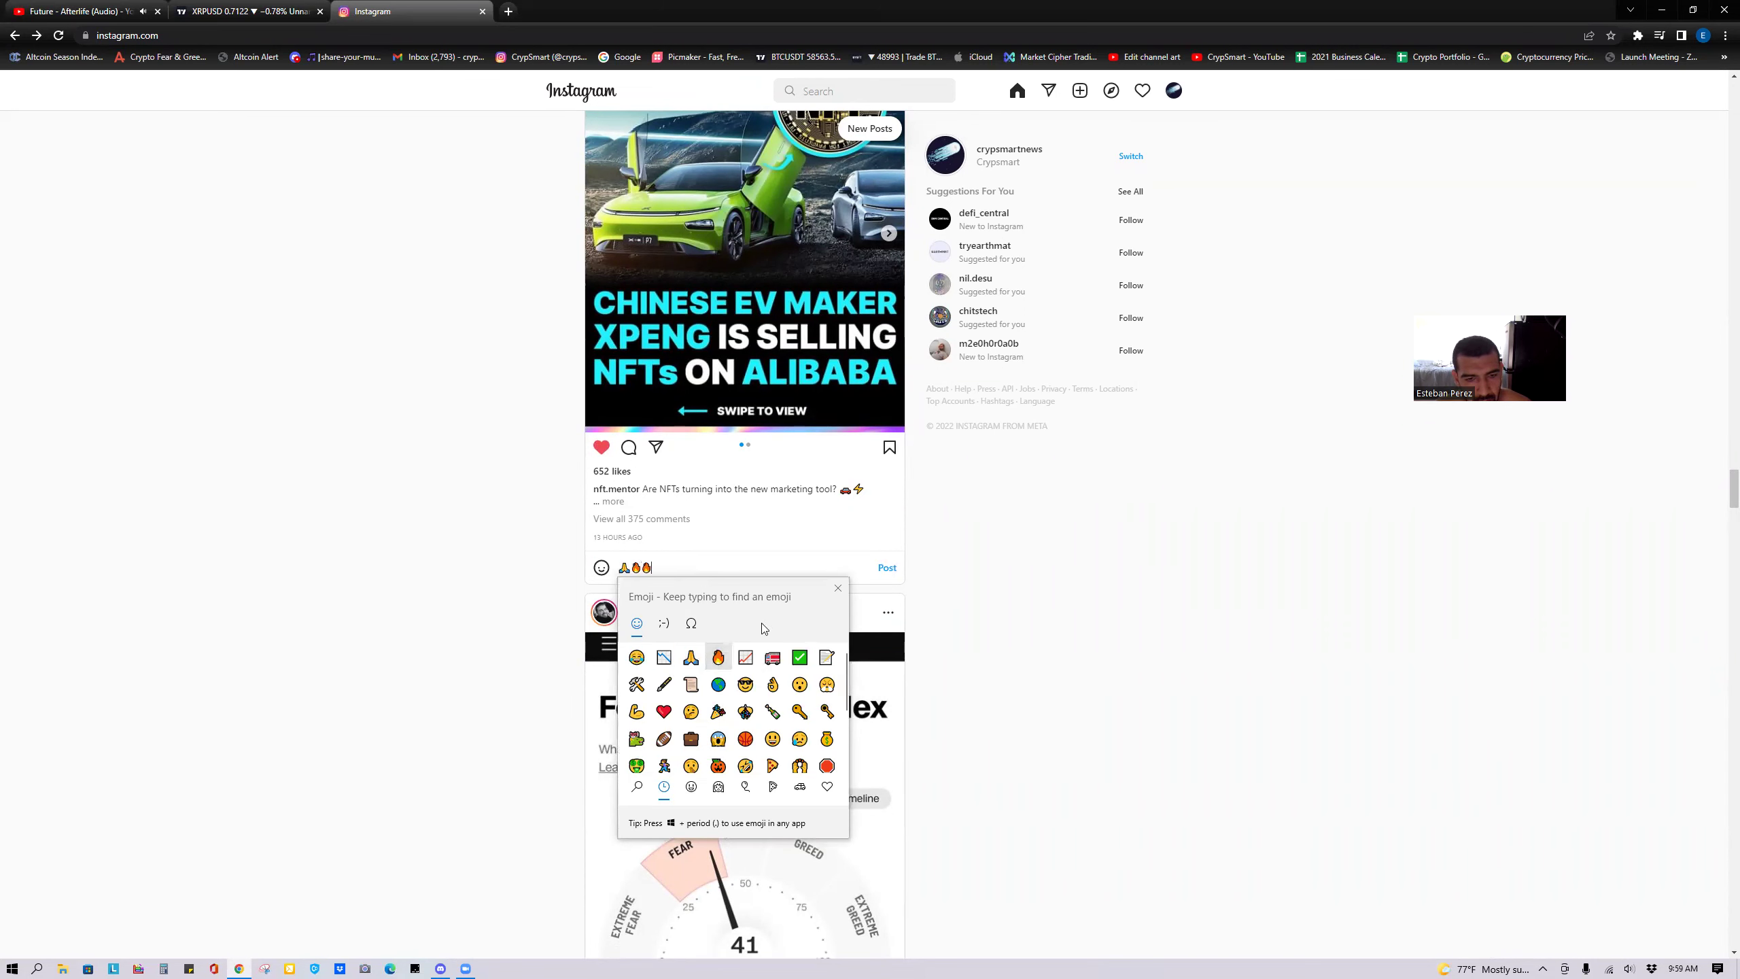
{"action": "left_click", "coordinate": [884, 570]}
{"action": "scroll", "coordinate": [759, 626], "scroll_direction": "down", "scroll_amount": 3}
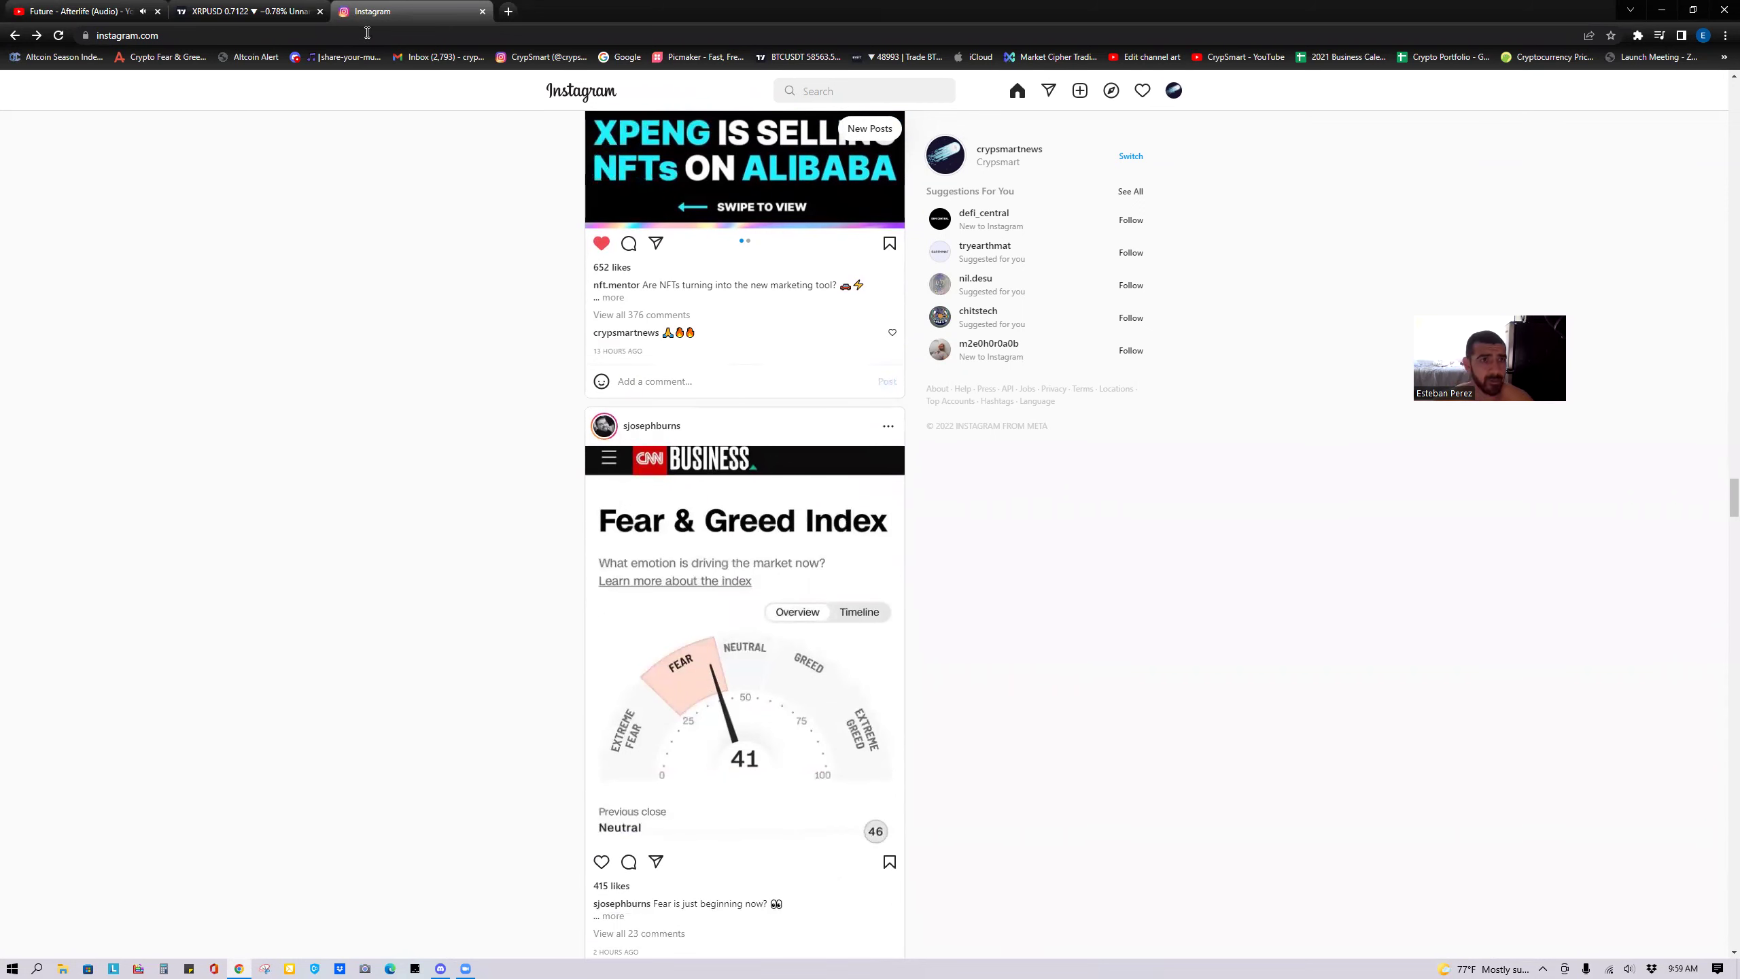
Load the Crypto Fear & Greed Index page in a new tab with Discord placed beside it.
{"action": "left_click", "coordinate": [507, 11]}
{"action": "left_click", "coordinate": [163, 59]}
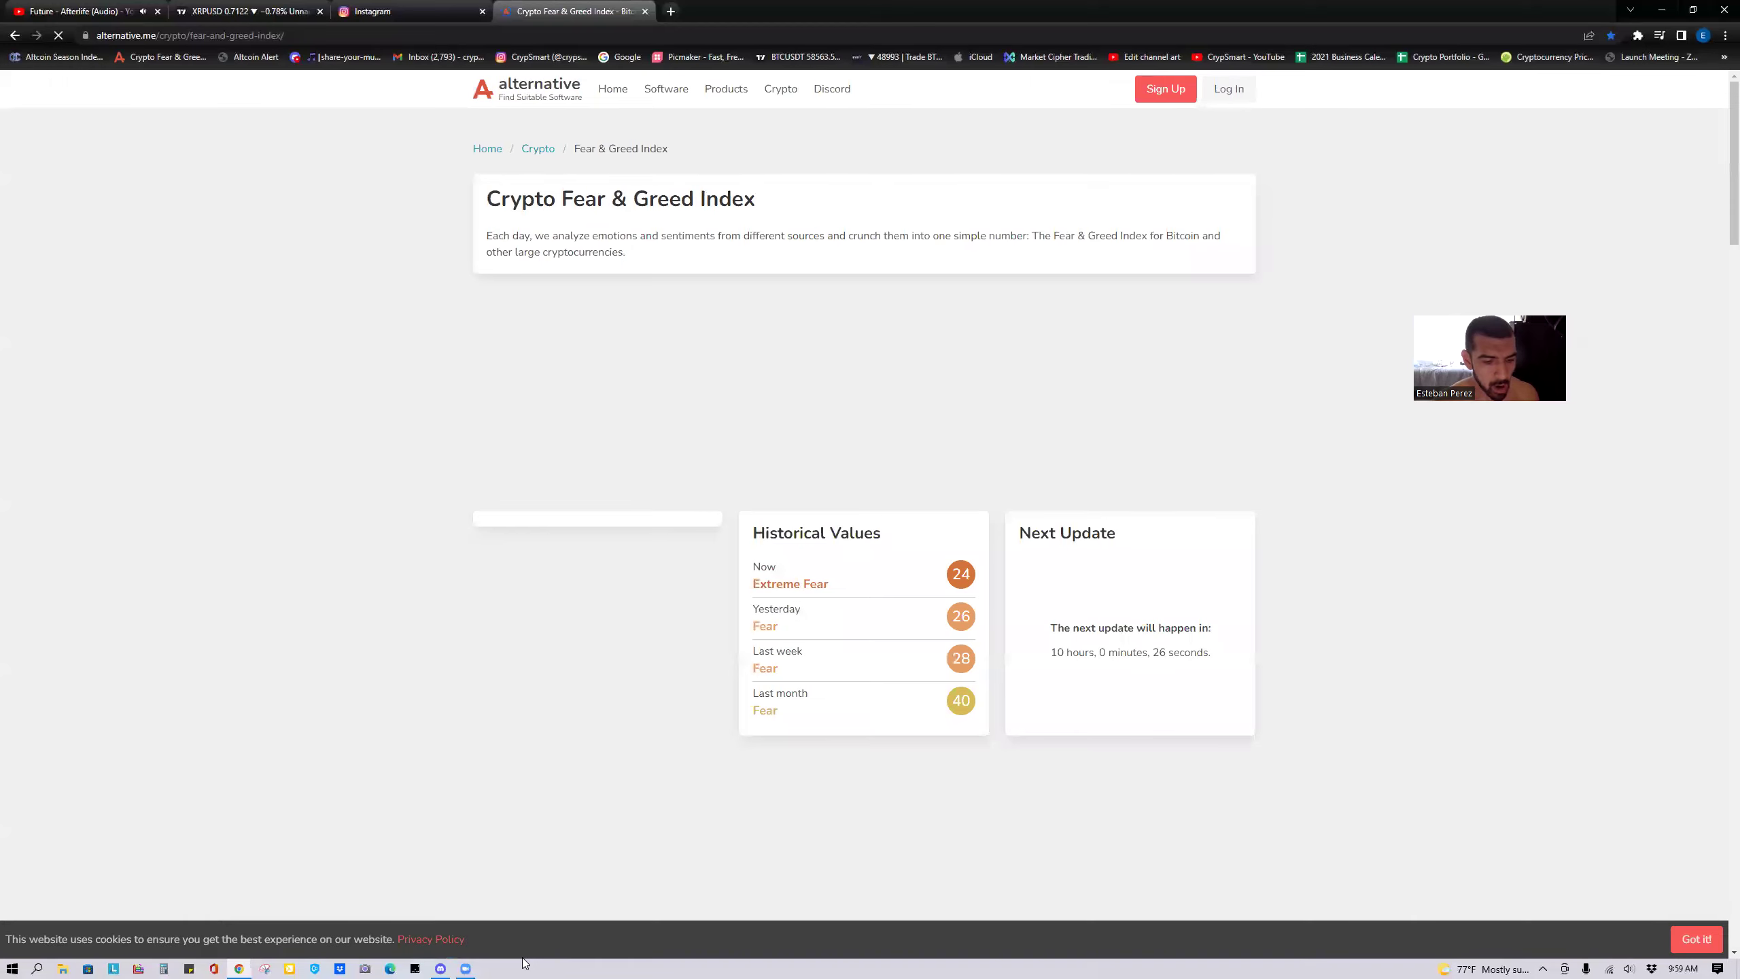
{"action": "left_click", "coordinate": [441, 968]}
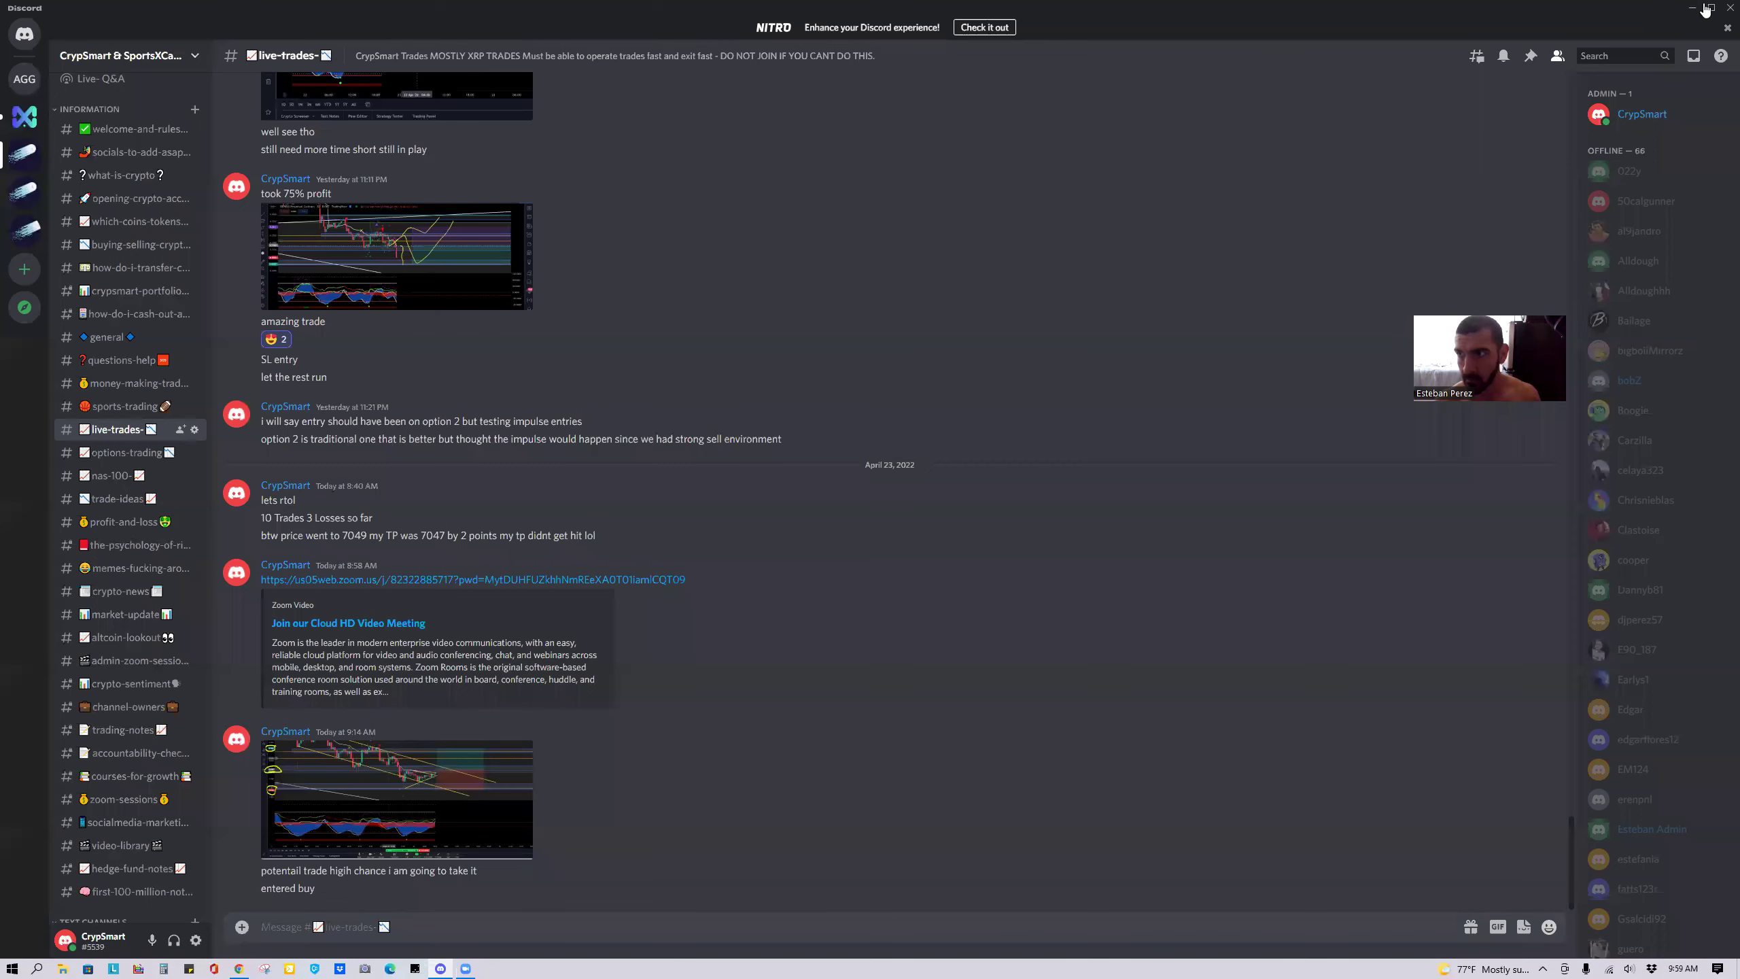
{"action": "key", "text": "super+Down"}
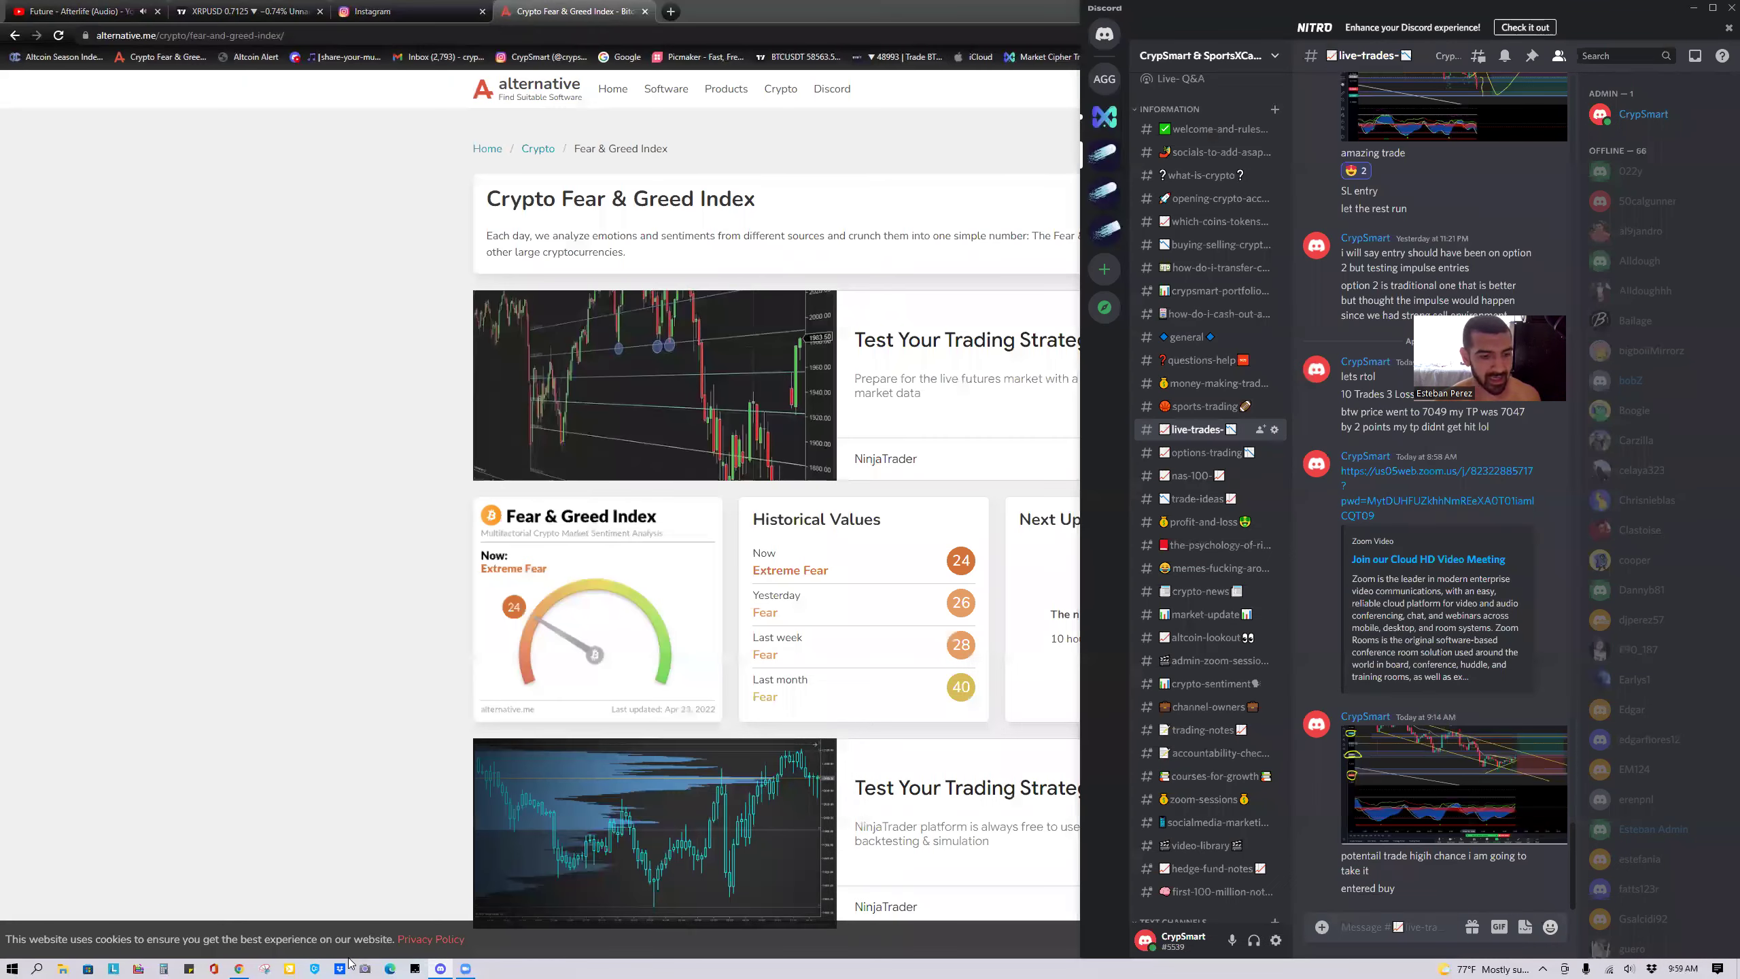
Post a snip of the 24 Extreme Fear gauge and its historical values in #market-update.
{"action": "left_click", "coordinate": [264, 969]}
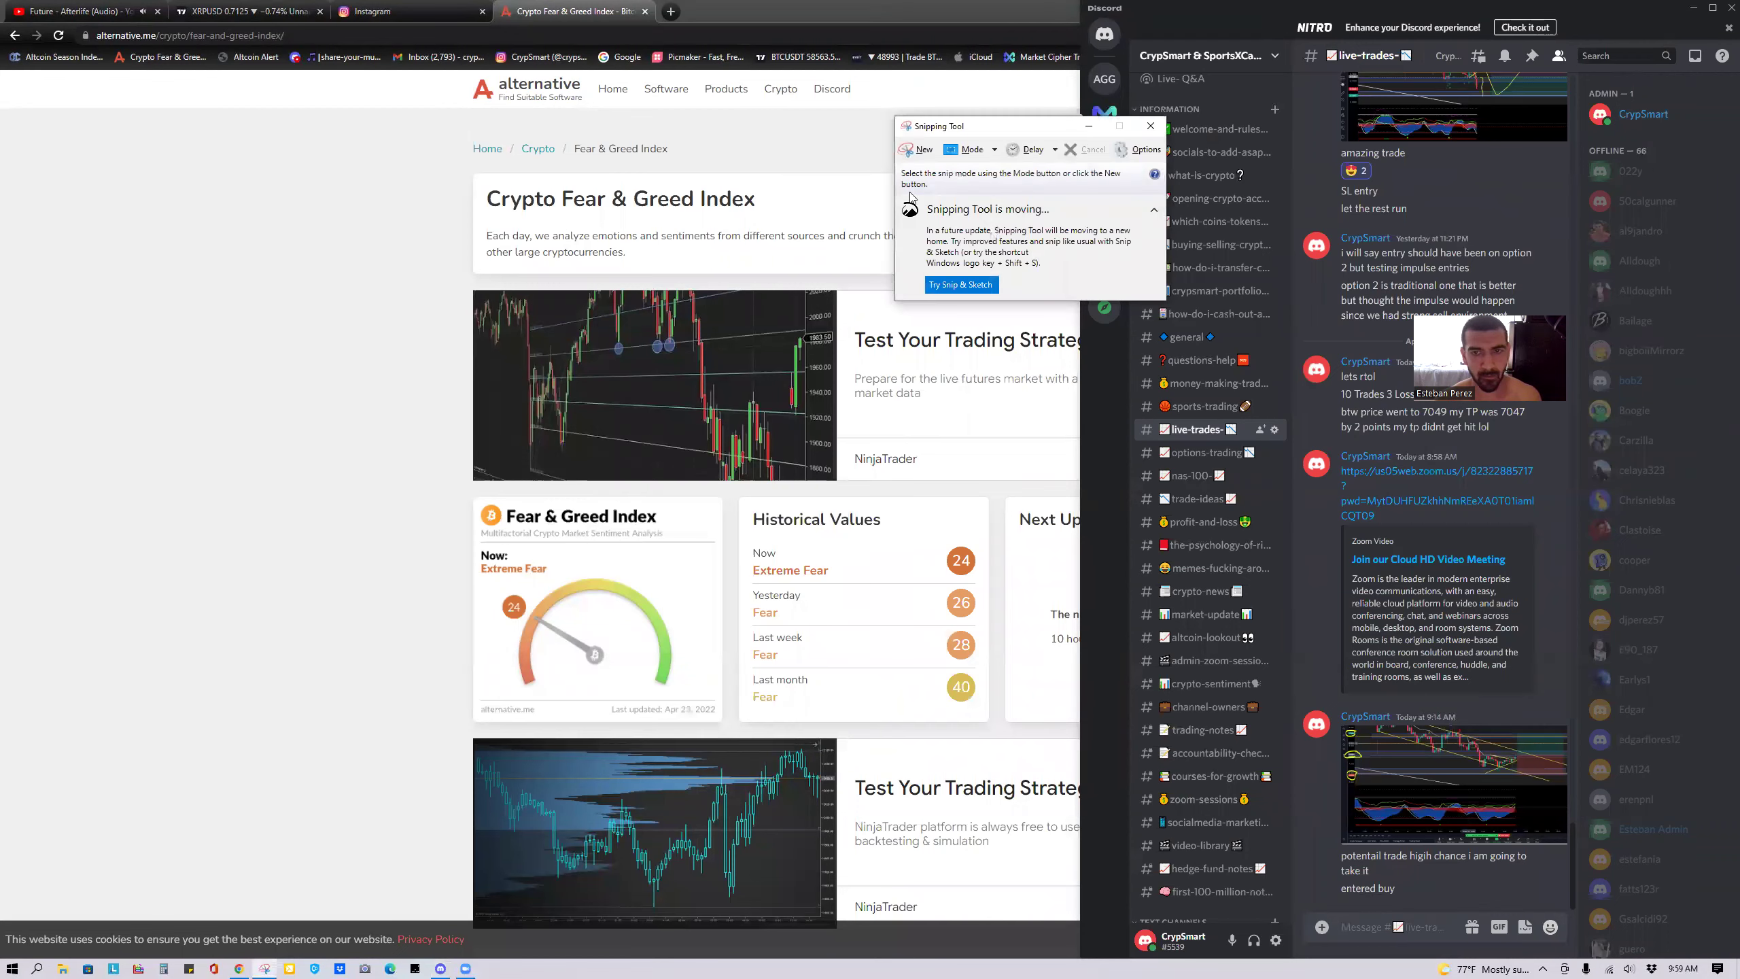
{"action": "left_click", "coordinate": [918, 151]}
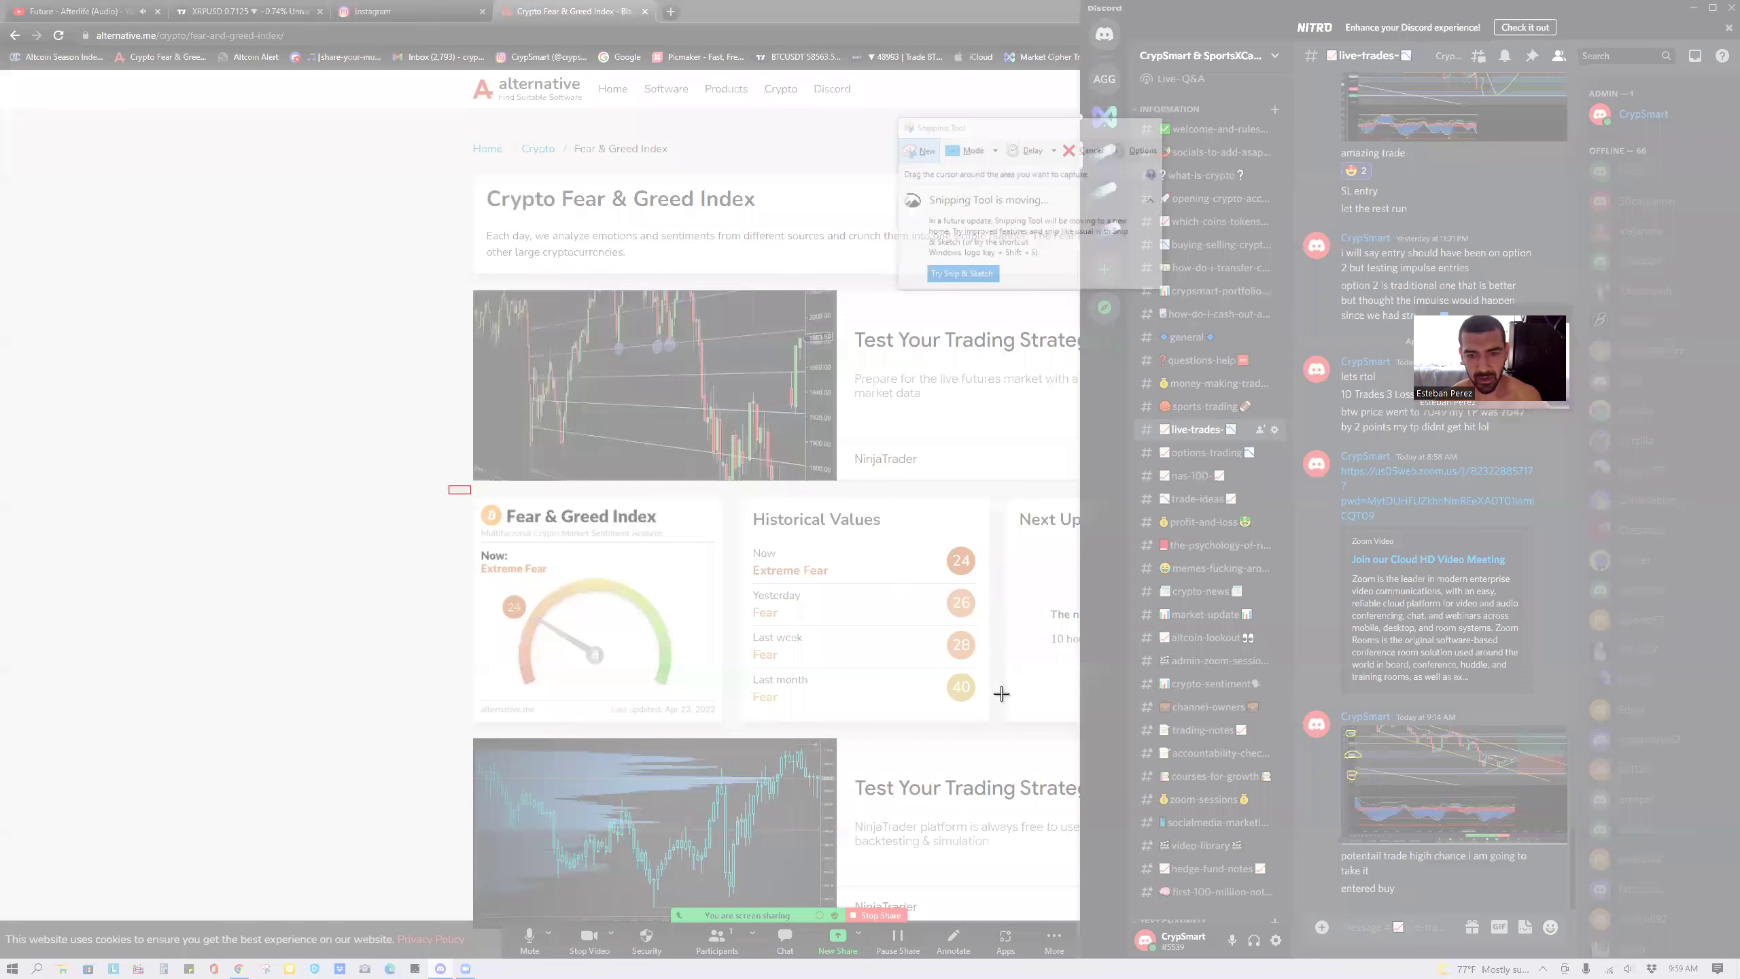
{"action": "left_click_drag", "start_coordinate": [997, 715], "coordinate": [1003, 725]}
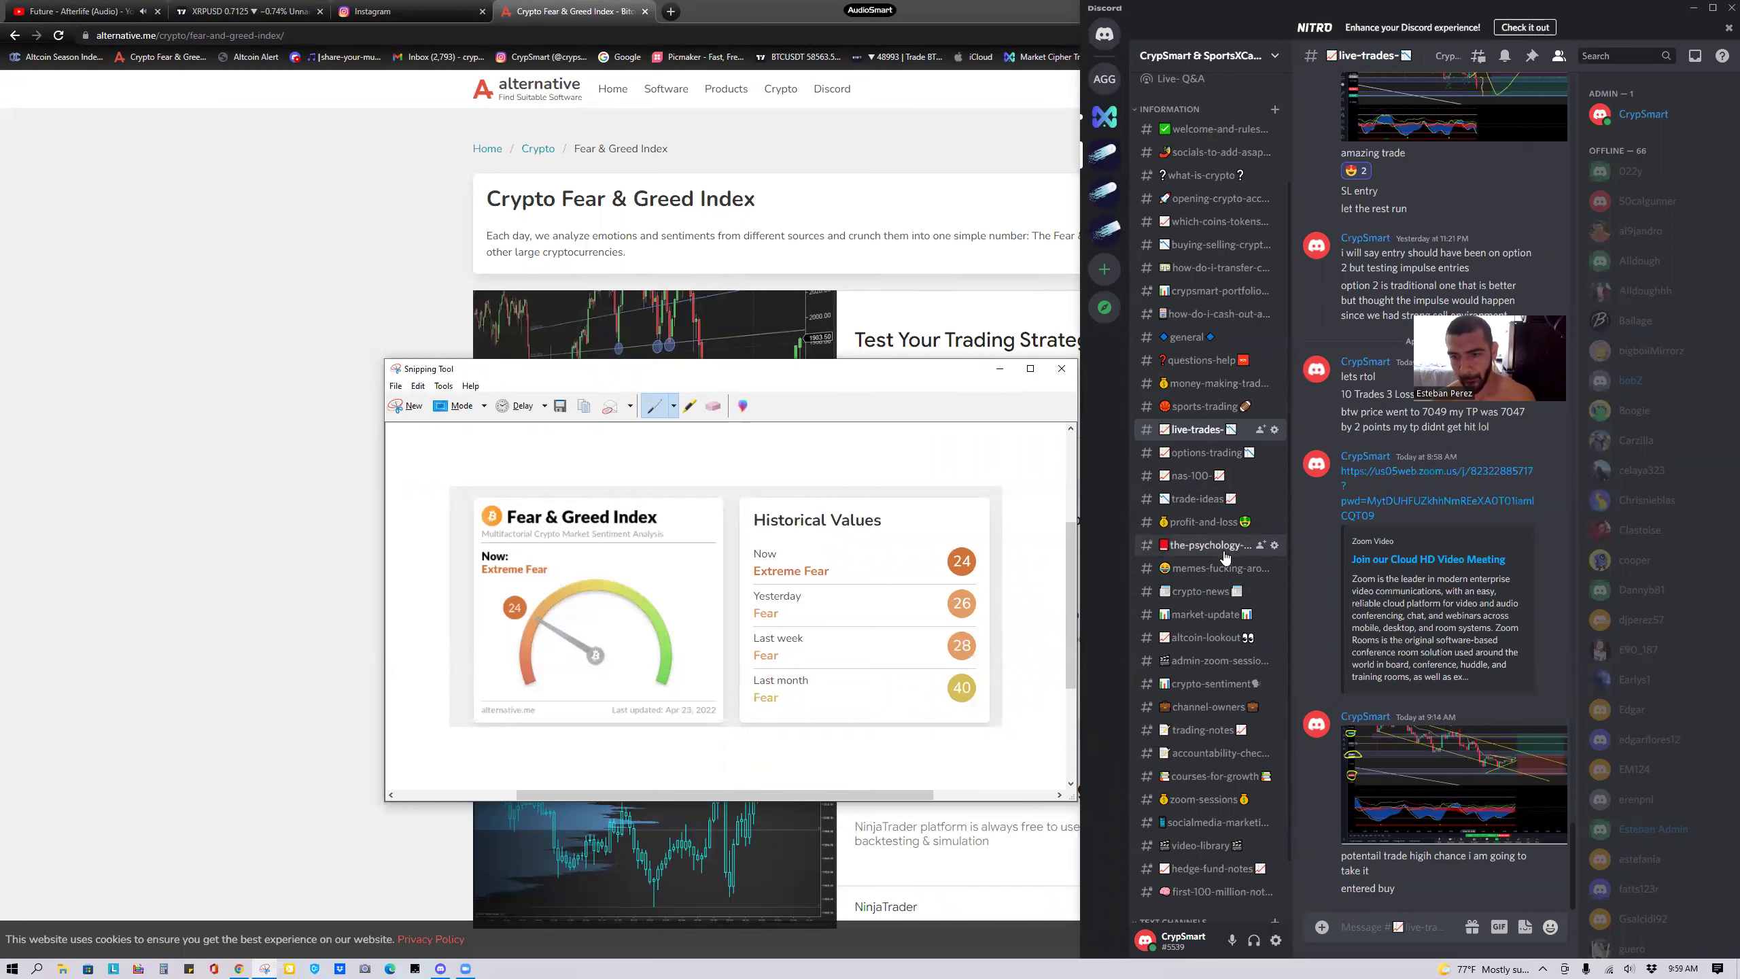
{"action": "left_click", "coordinate": [1231, 616]}
{"action": "key", "text": "ctrl+v"}
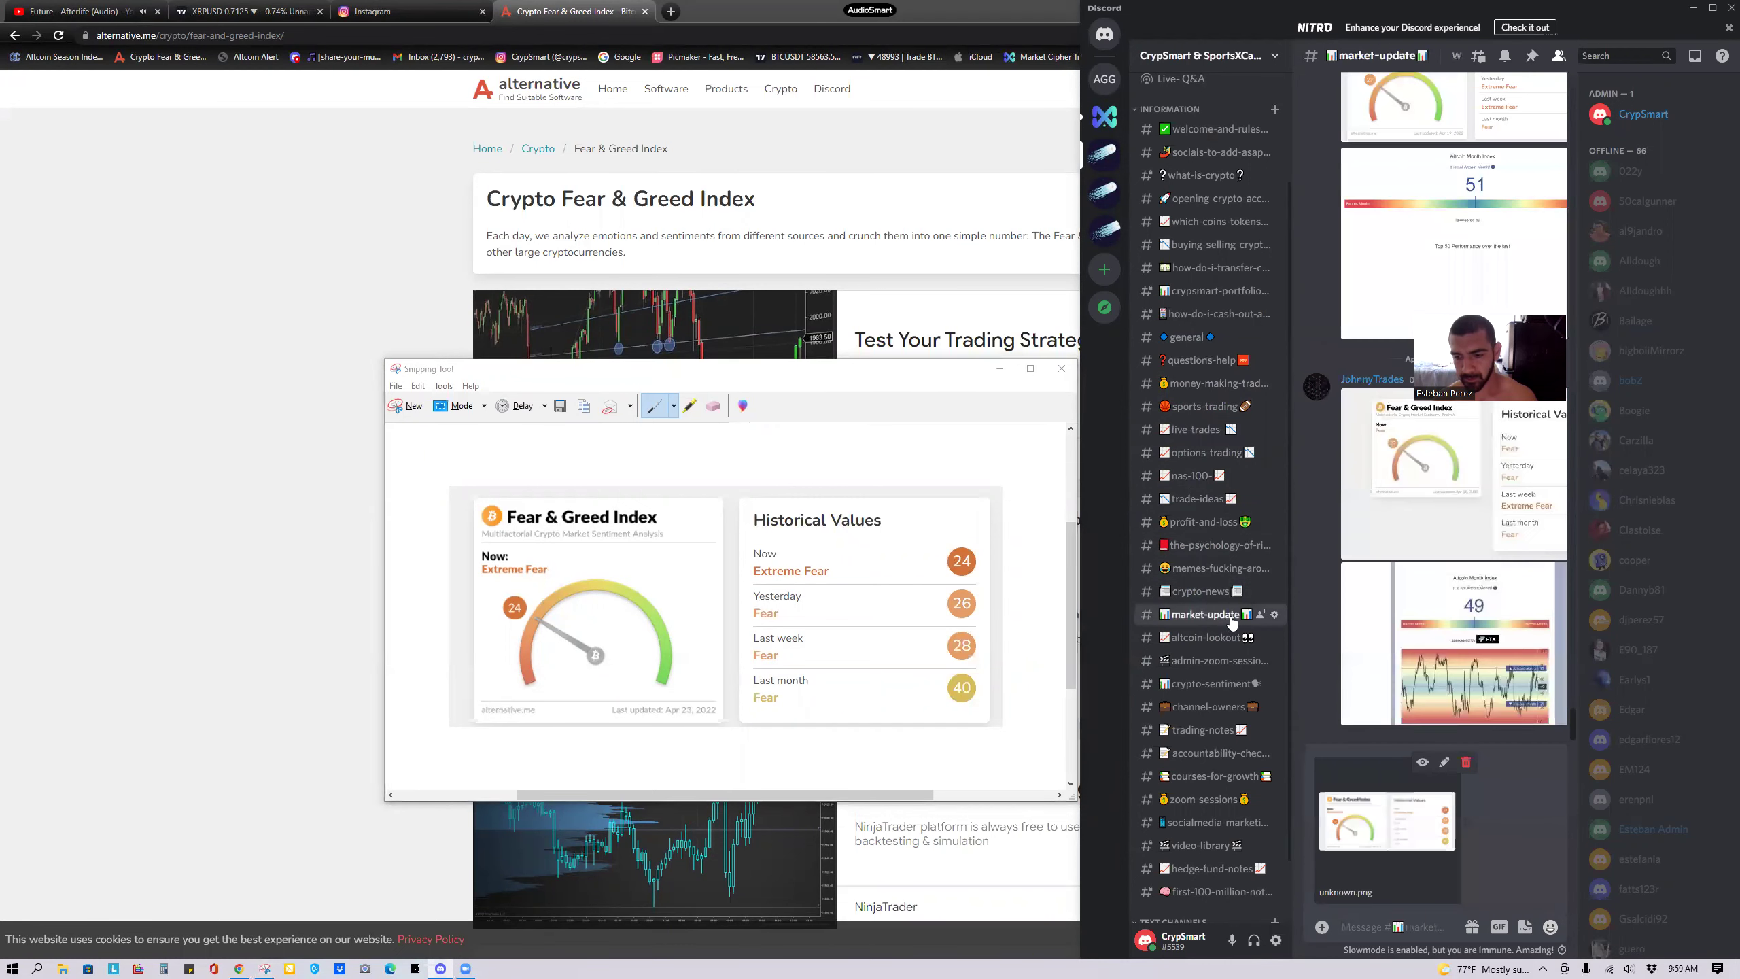
{"action": "key", "text": "Return"}
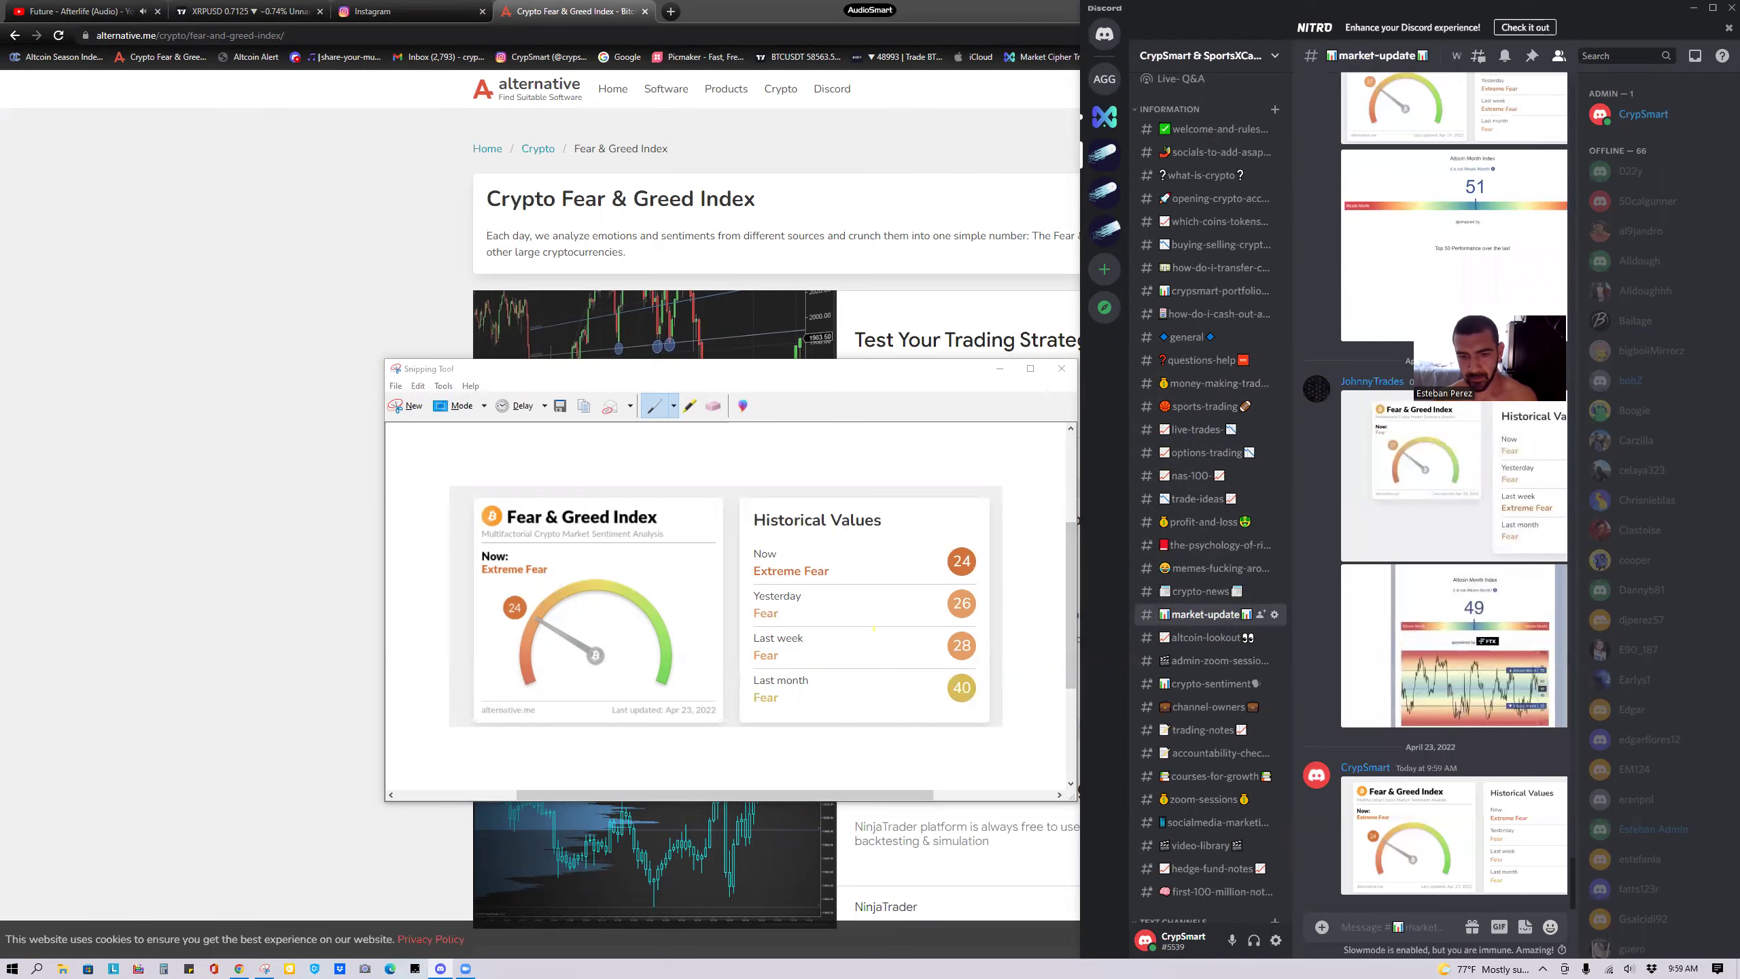
{"action": "left_click", "coordinate": [252, 397]}
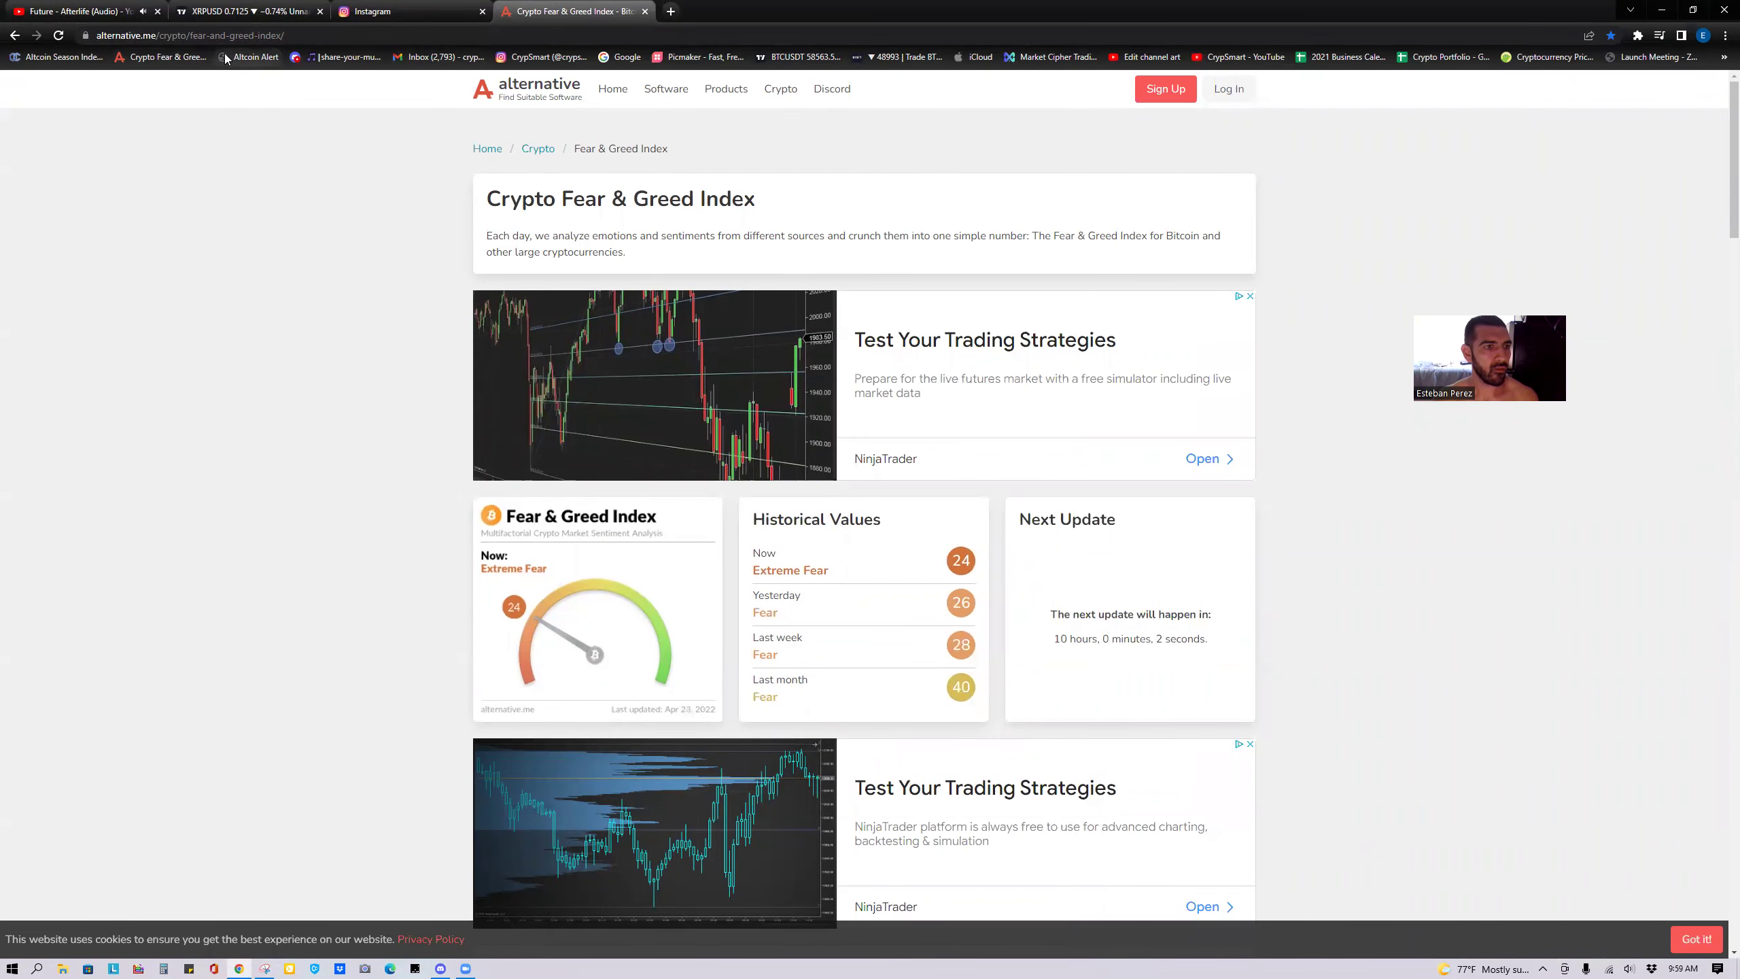
{"action": "left_click", "coordinate": [60, 58]}
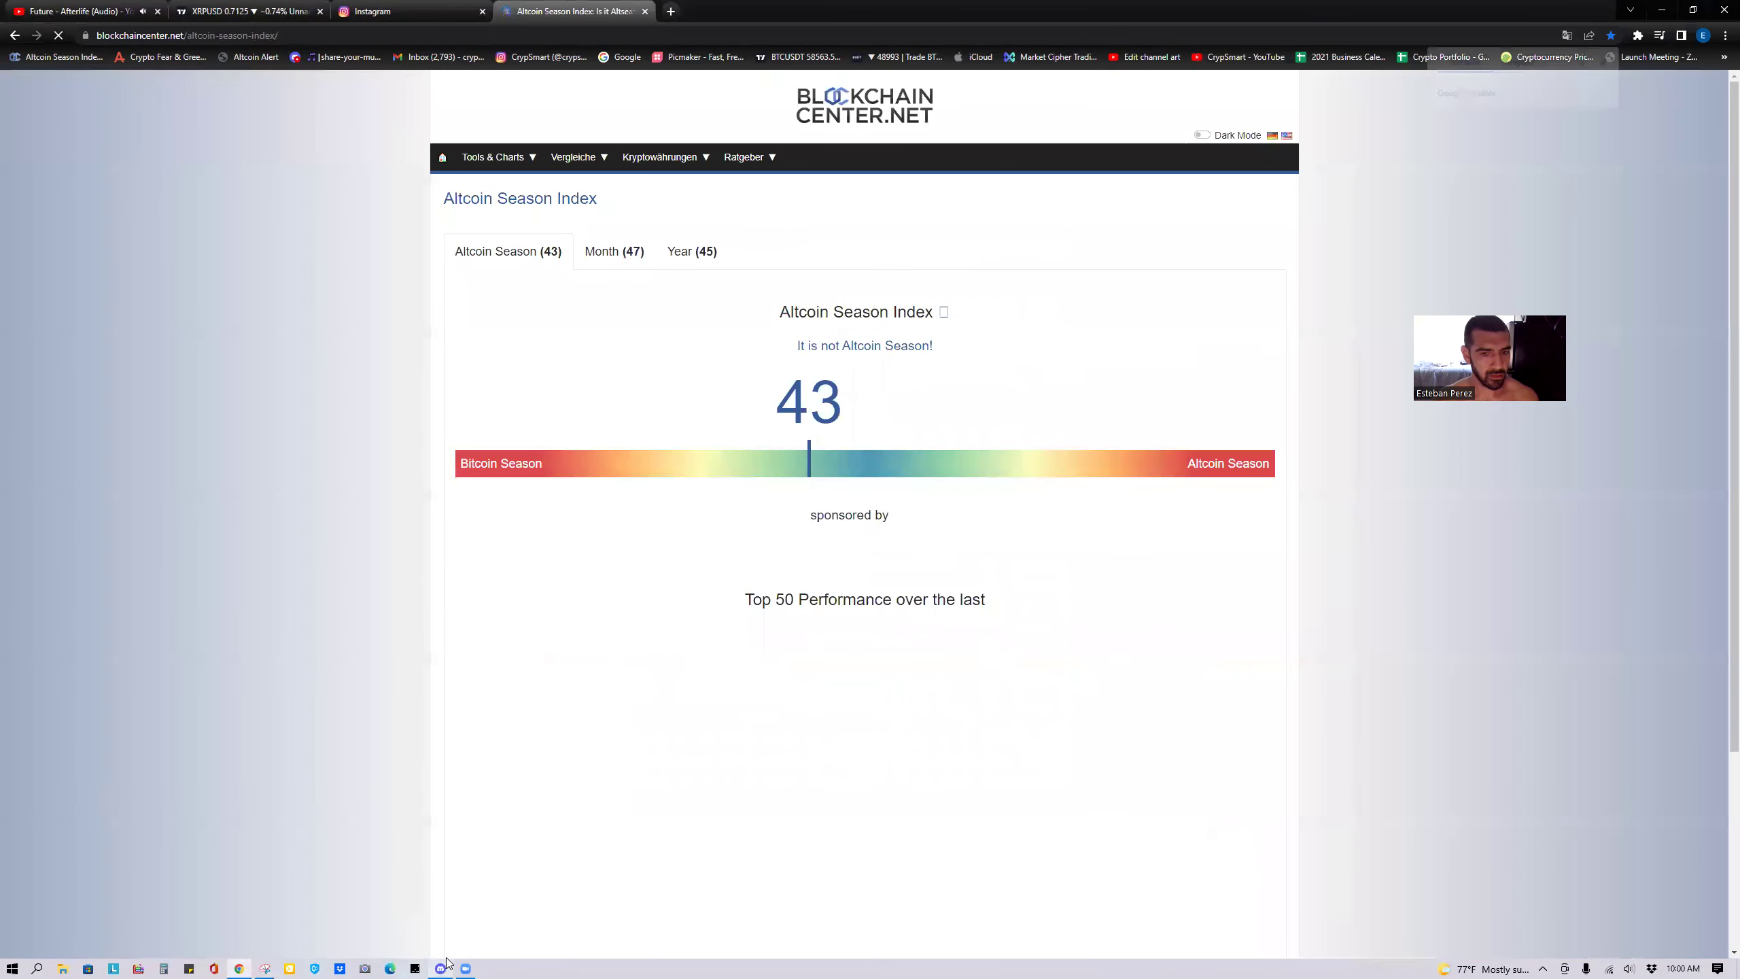
Snip the Altcoin Season Index reading 43 with its chart and paste it into Discord #market-update.
{"action": "left_click", "coordinate": [441, 969]}
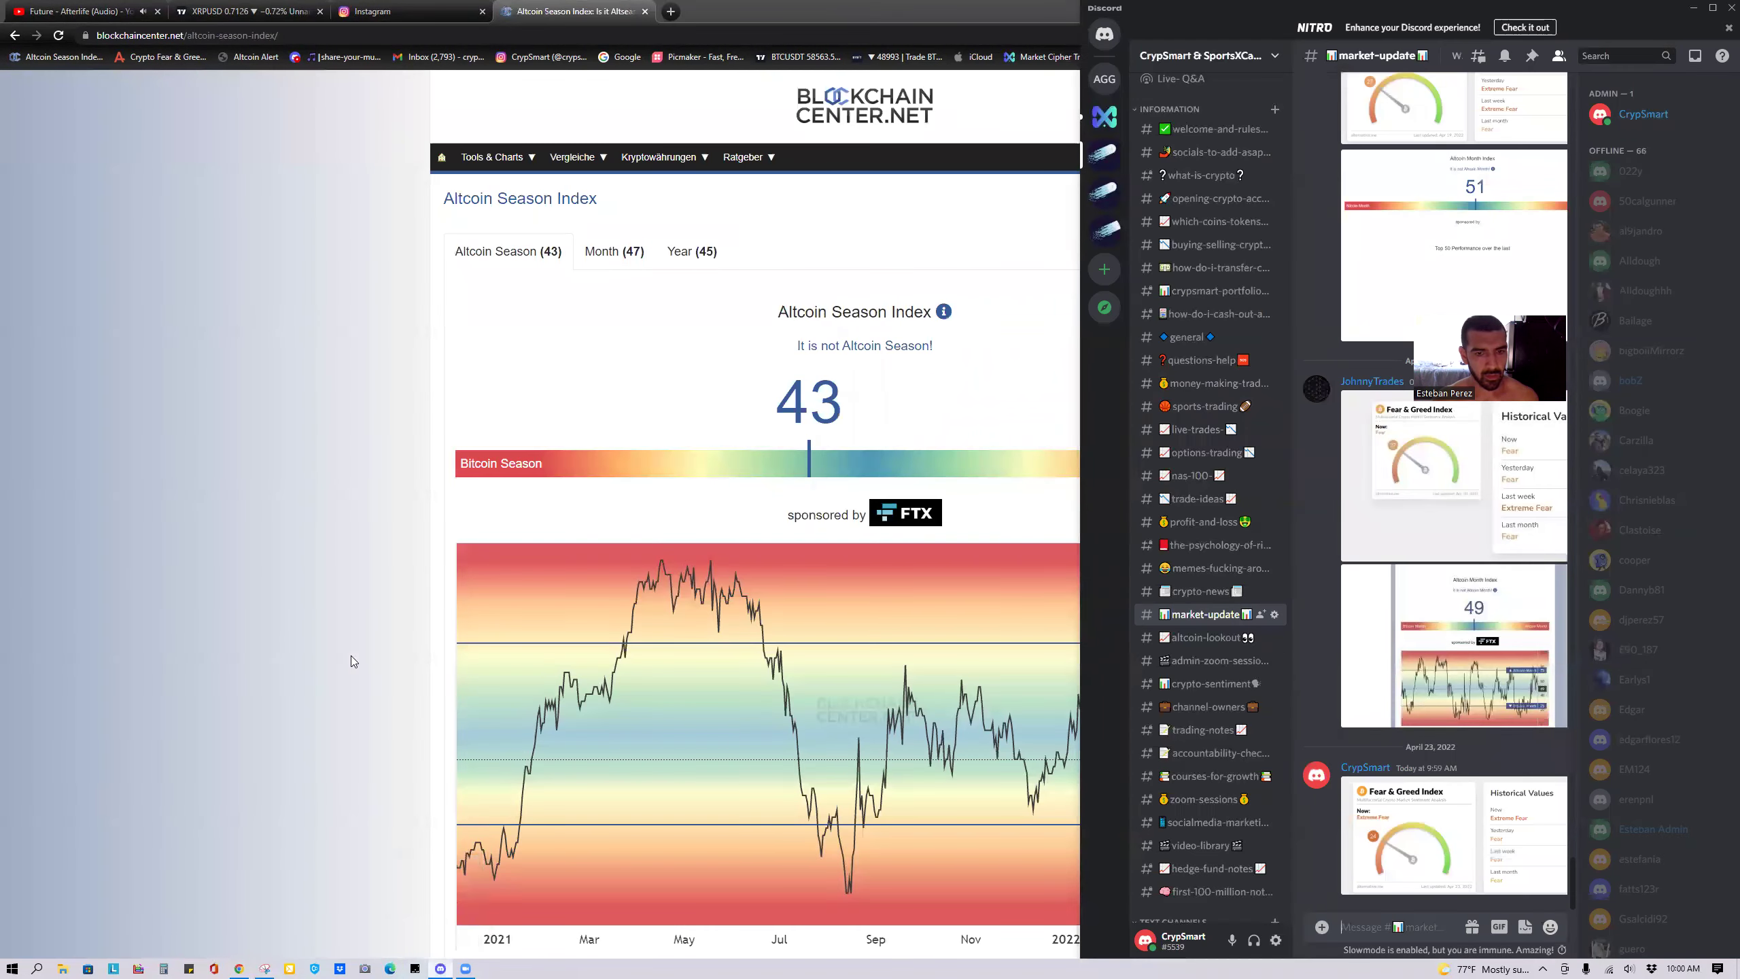
{"action": "left_click", "coordinate": [351, 655]}
{"action": "scroll", "coordinate": [350, 656], "scroll_direction": "down", "scroll_amount": 2}
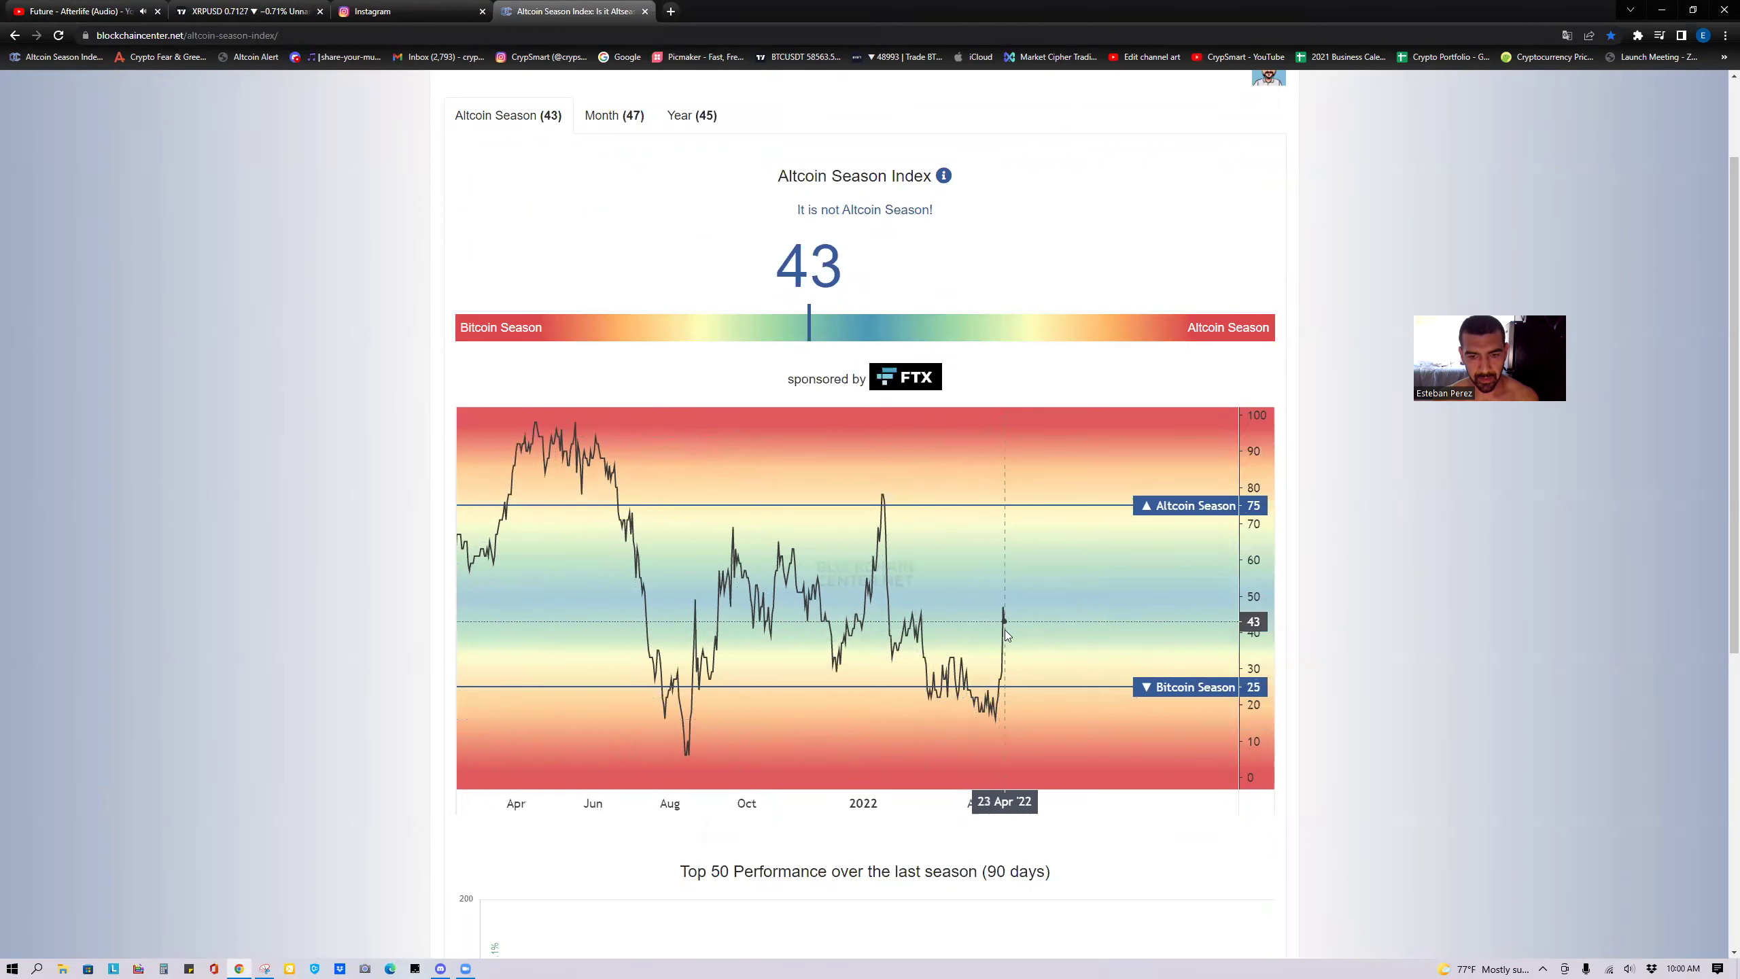
{"action": "left_click", "coordinate": [265, 968]}
{"action": "left_click", "coordinate": [420, 101]}
{"action": "left_click_drag", "start_coordinate": [430, 85], "coordinate": [1359, 853]}
{"action": "right_click", "coordinate": [1041, 771]}
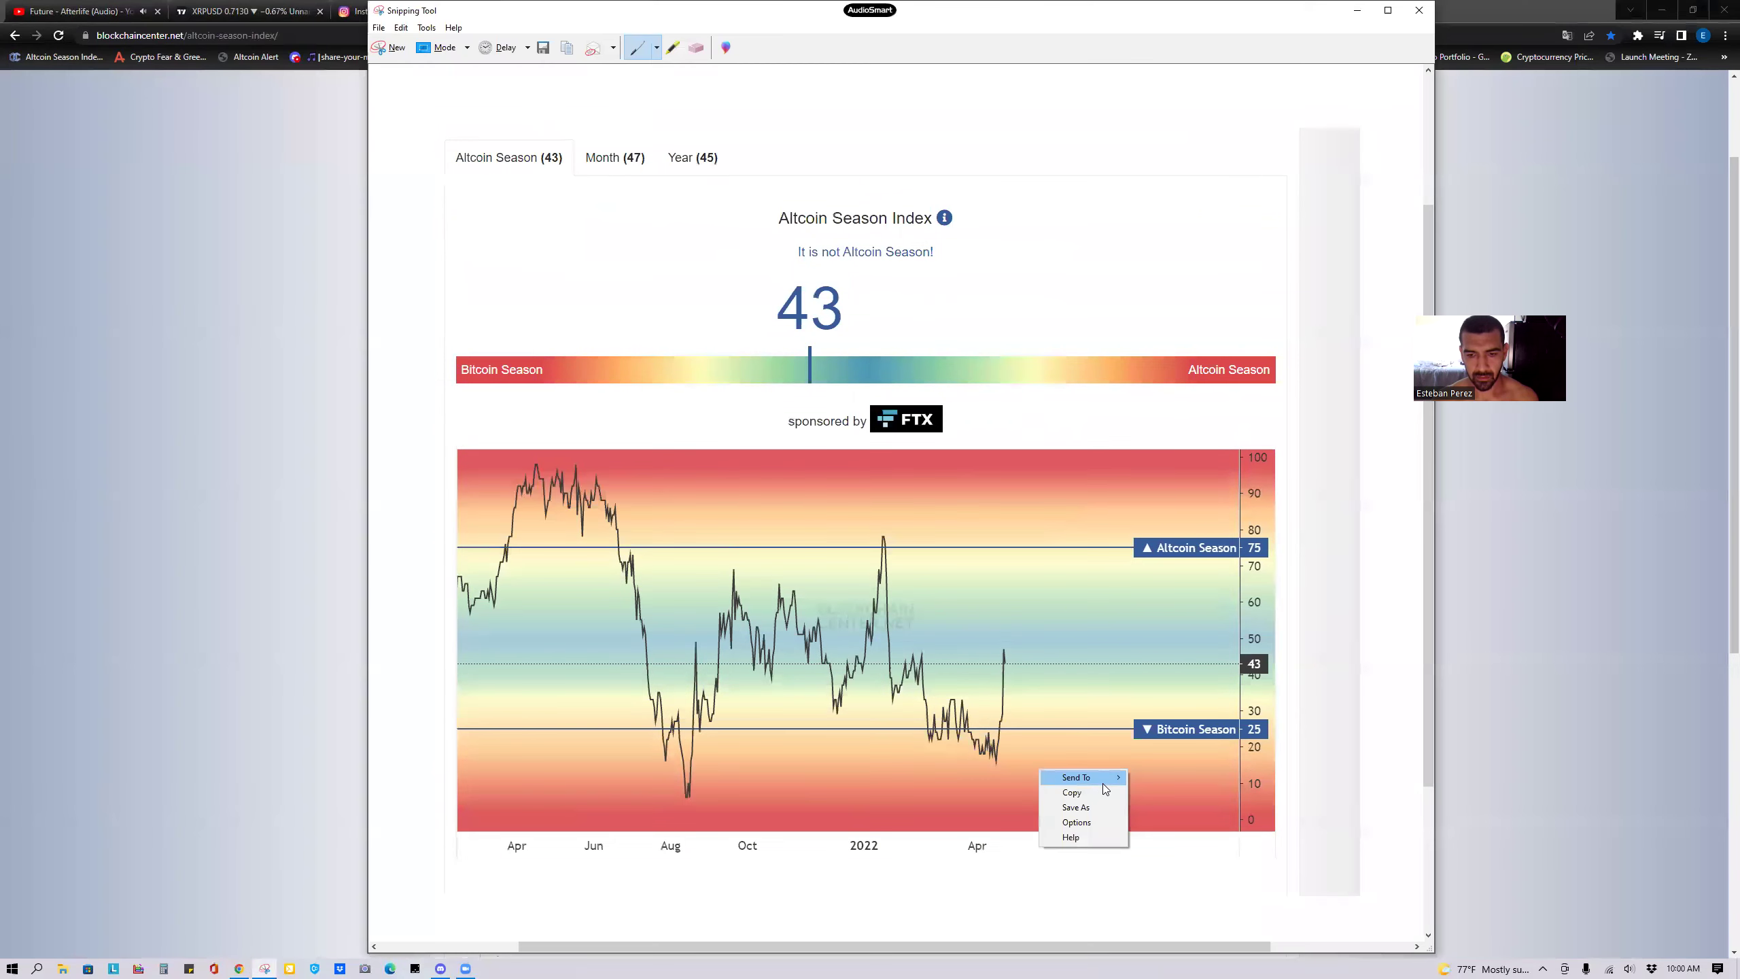
{"action": "left_click", "coordinate": [1070, 792]}
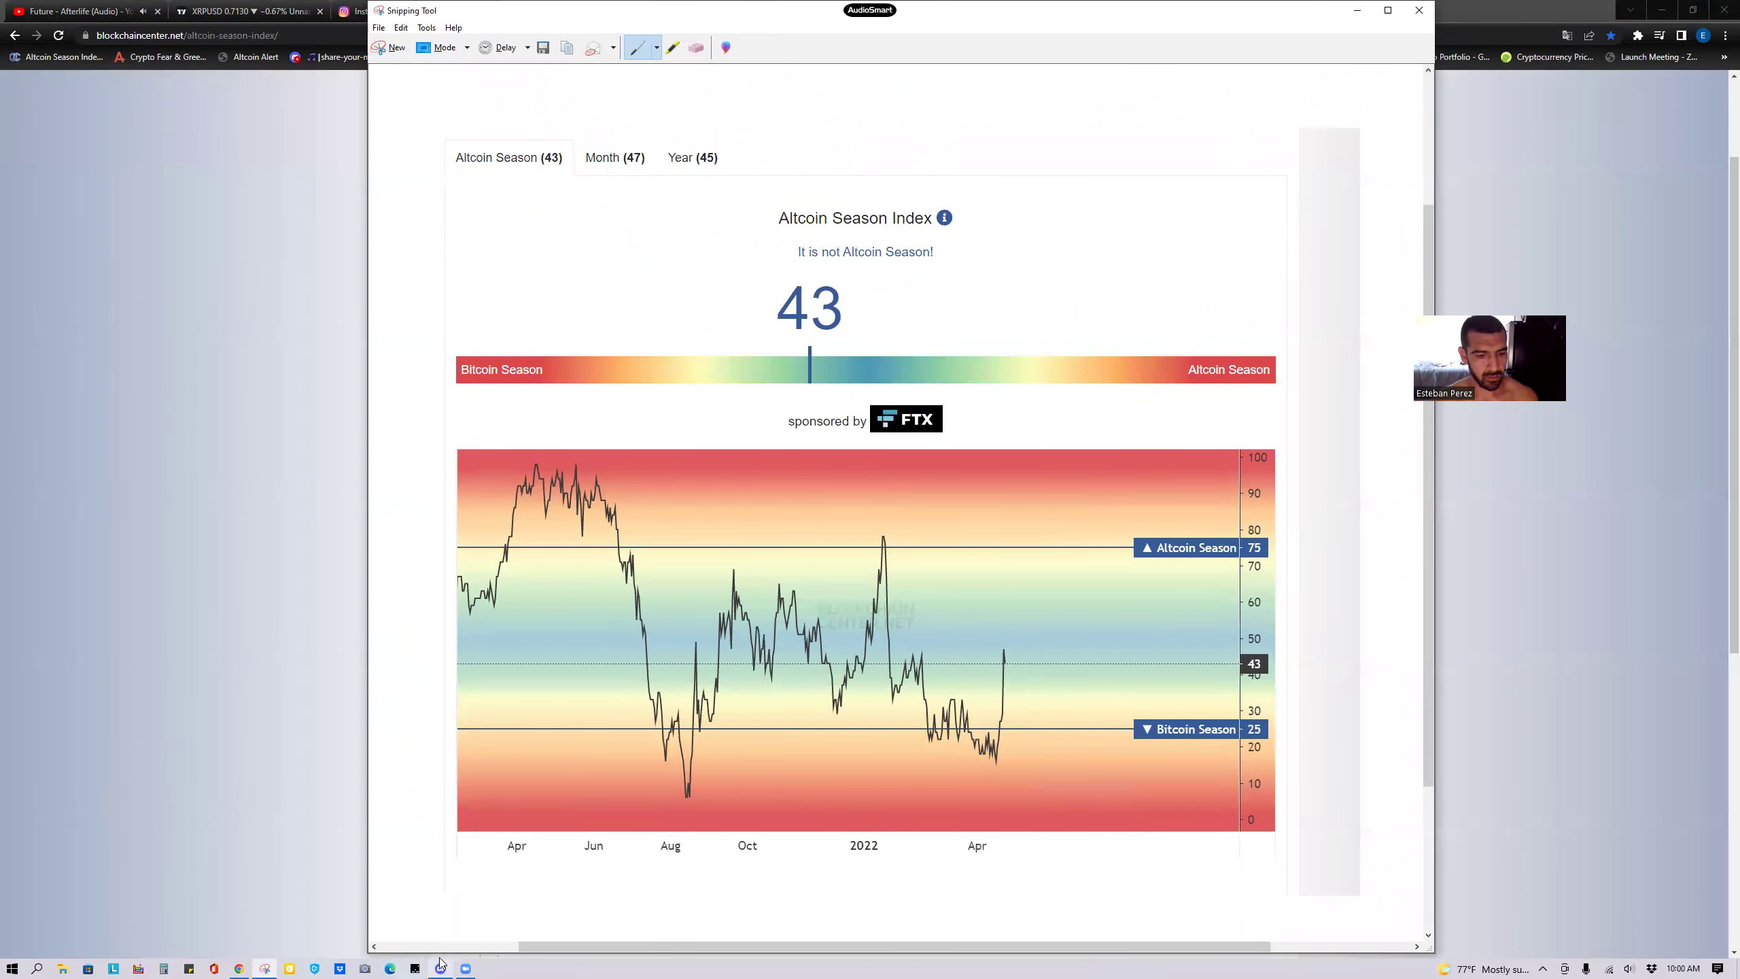
{"action": "left_click", "coordinate": [440, 968]}
{"action": "key", "text": "ctrl+v"}
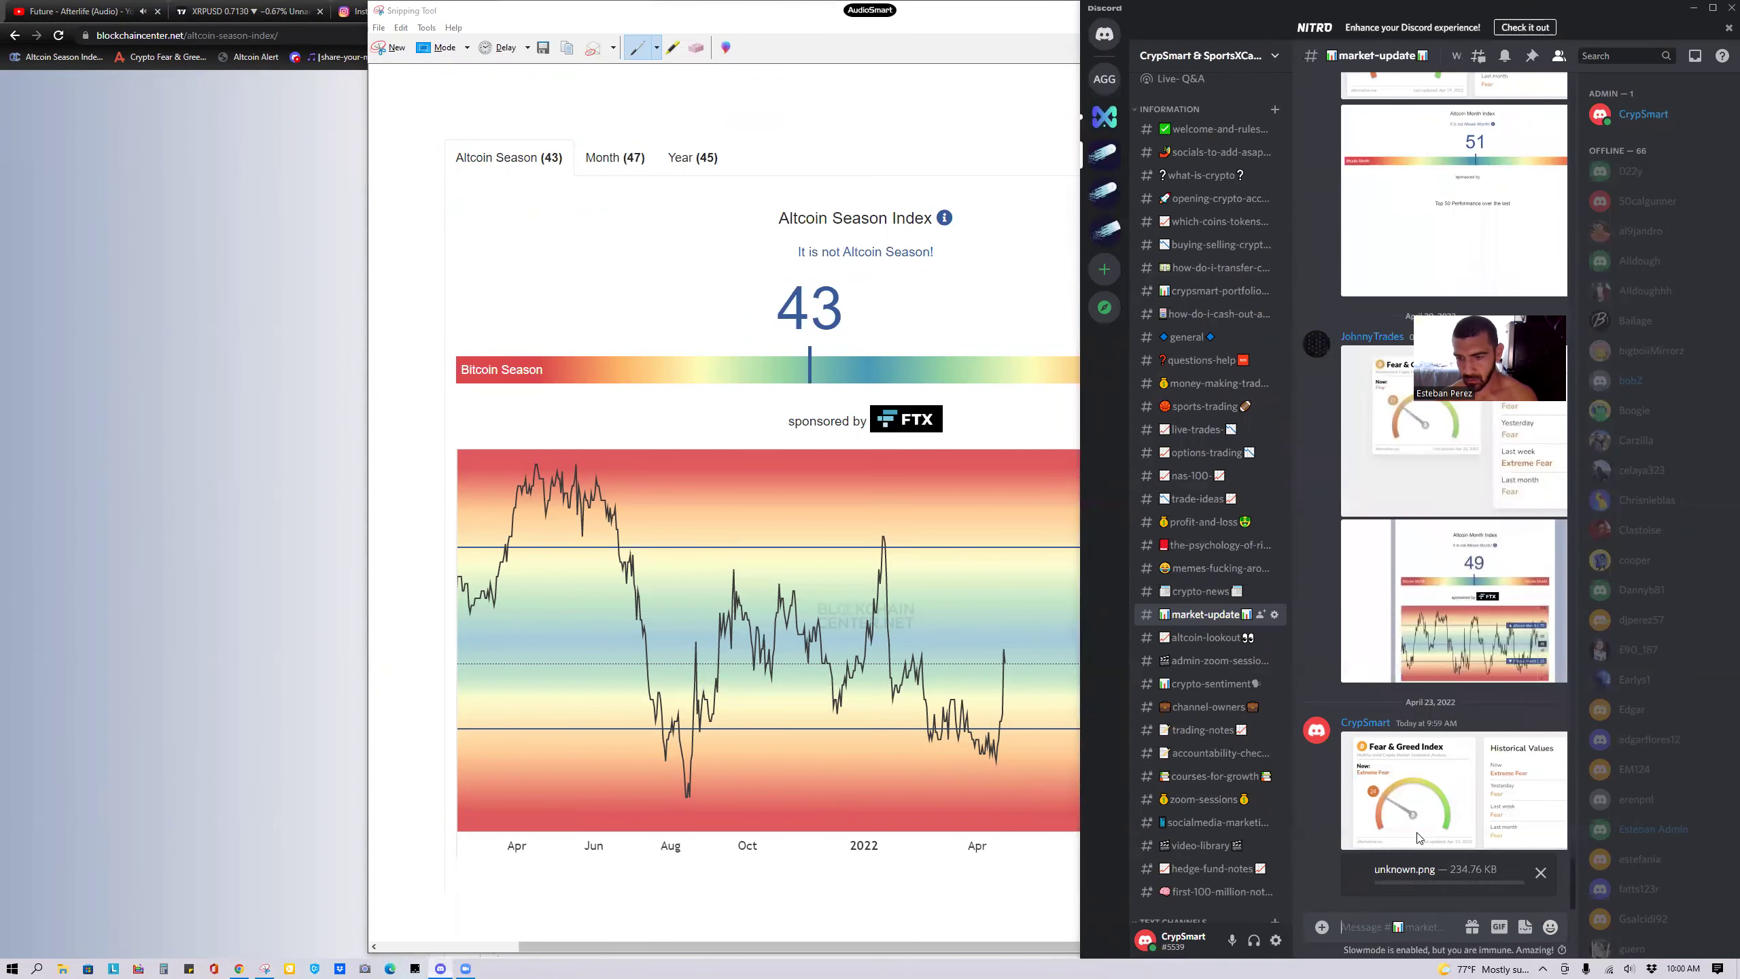
{"action": "left_click", "coordinate": [229, 478]}
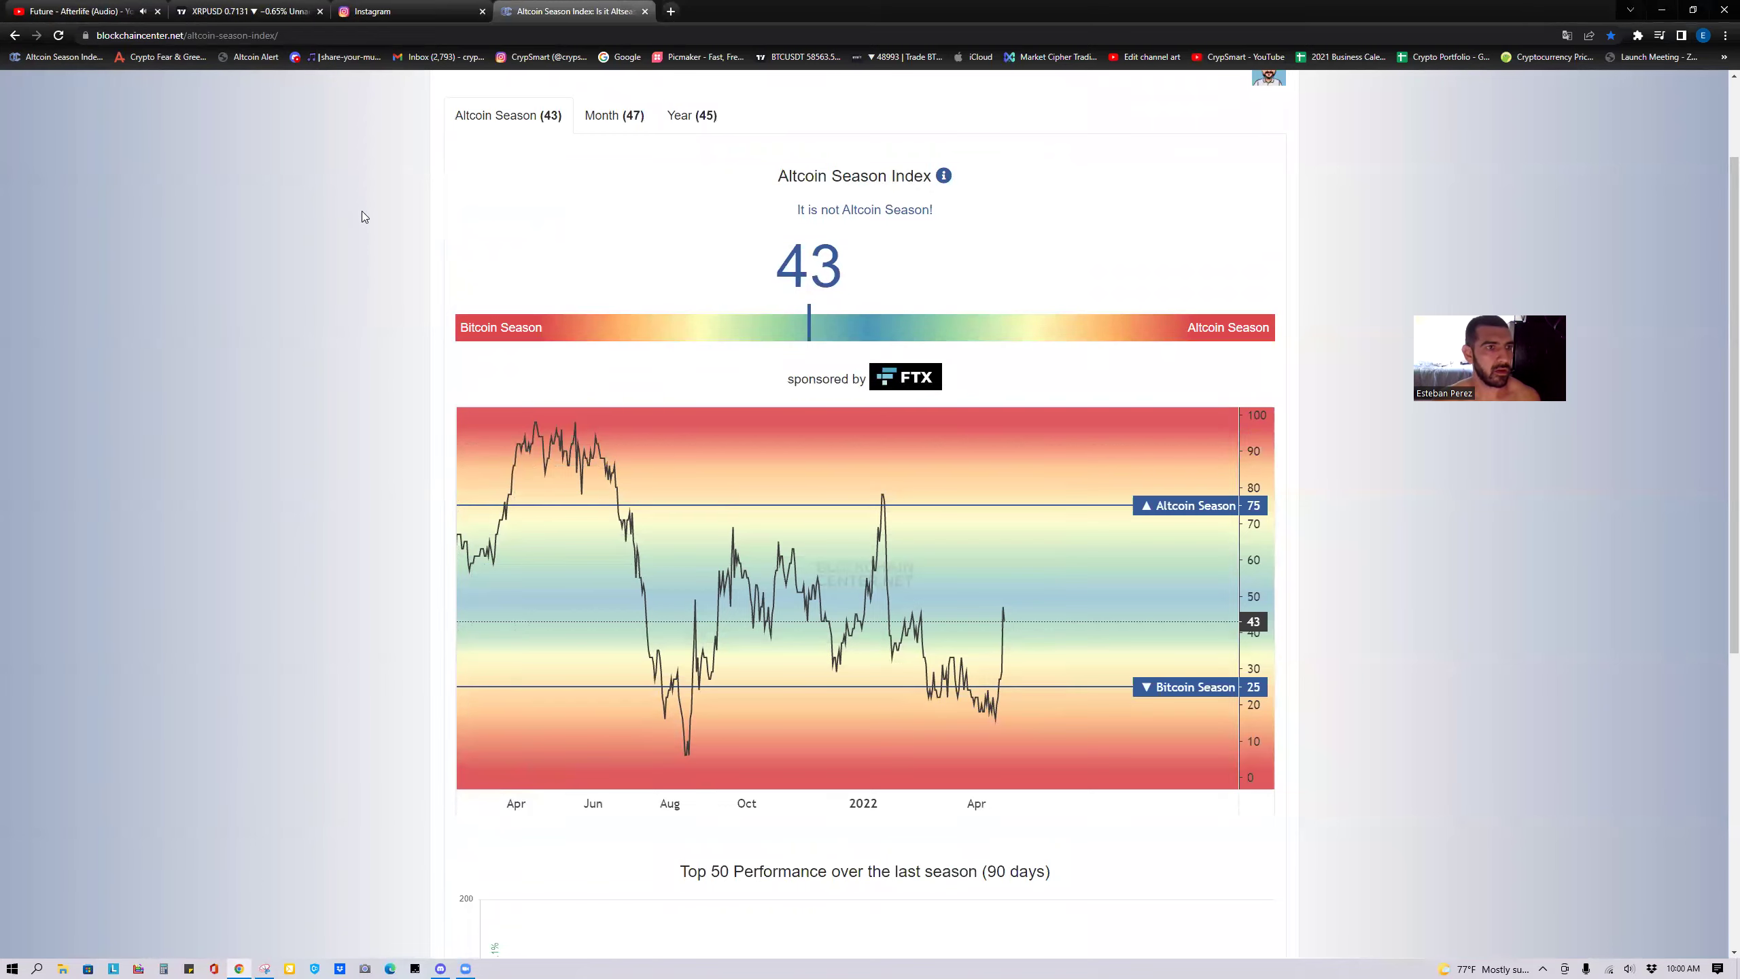
Put XRPUSD on 30-minute candles, stretch the price scale and pan to the latest candles.
{"action": "left_click", "coordinate": [262, 12]}
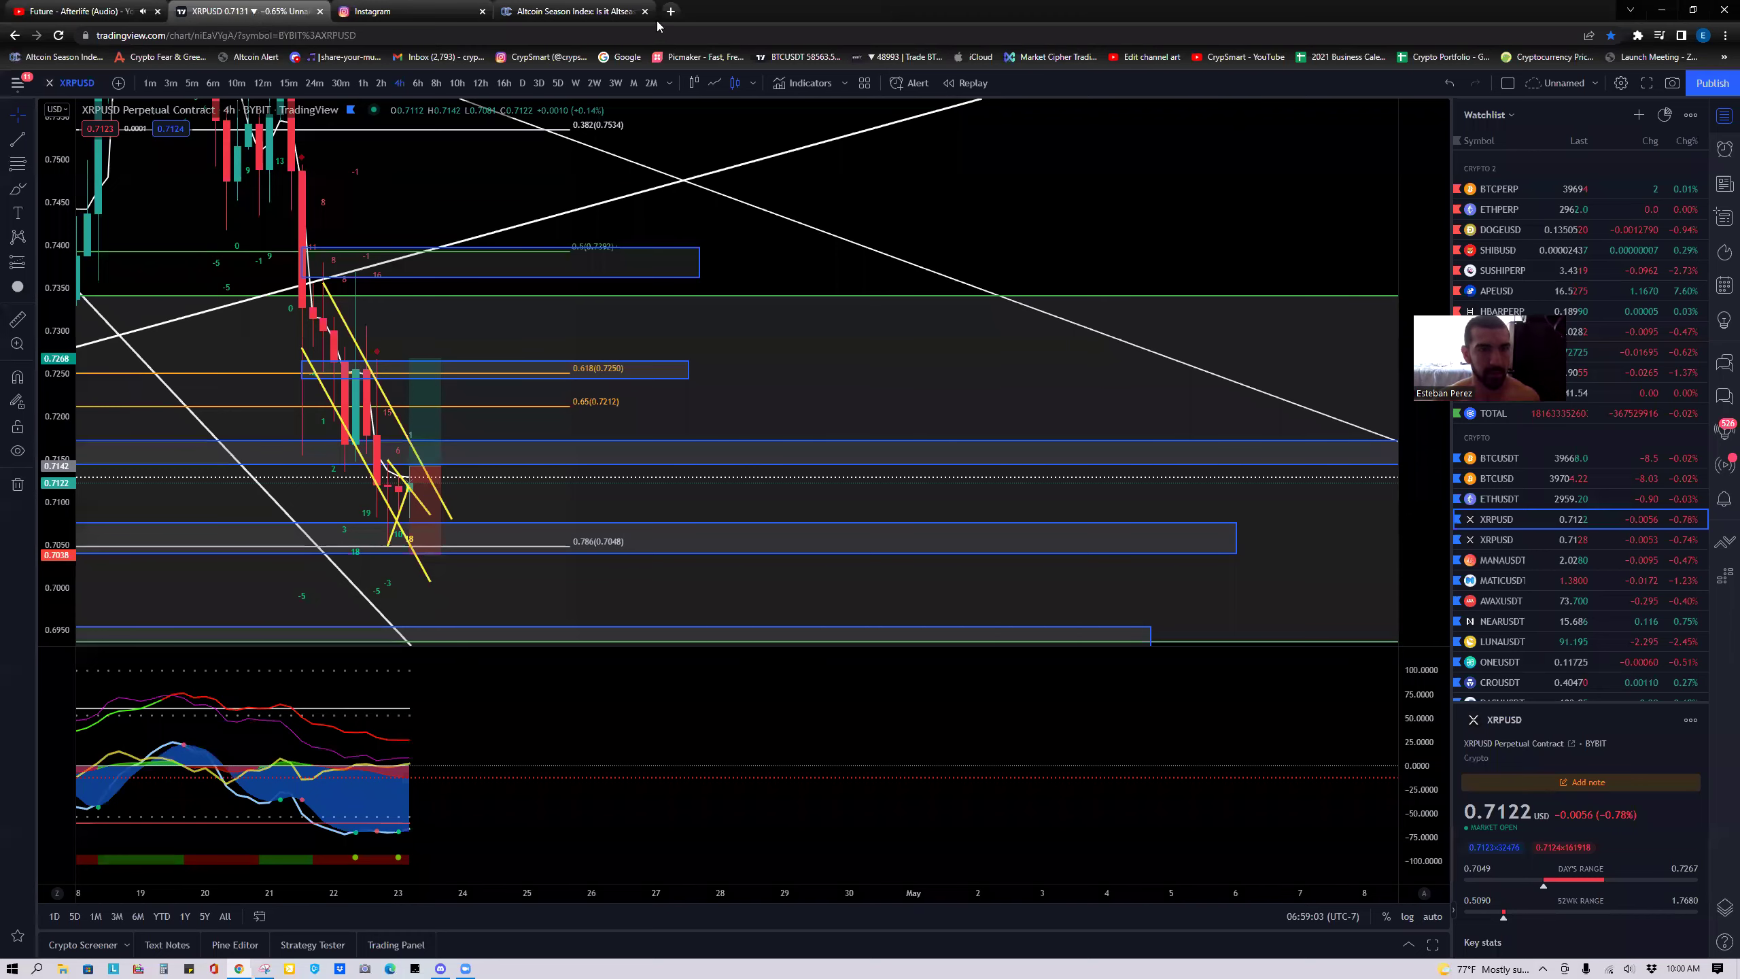
{"action": "left_click", "coordinate": [579, 11]}
{"action": "left_click", "coordinate": [246, 10]}
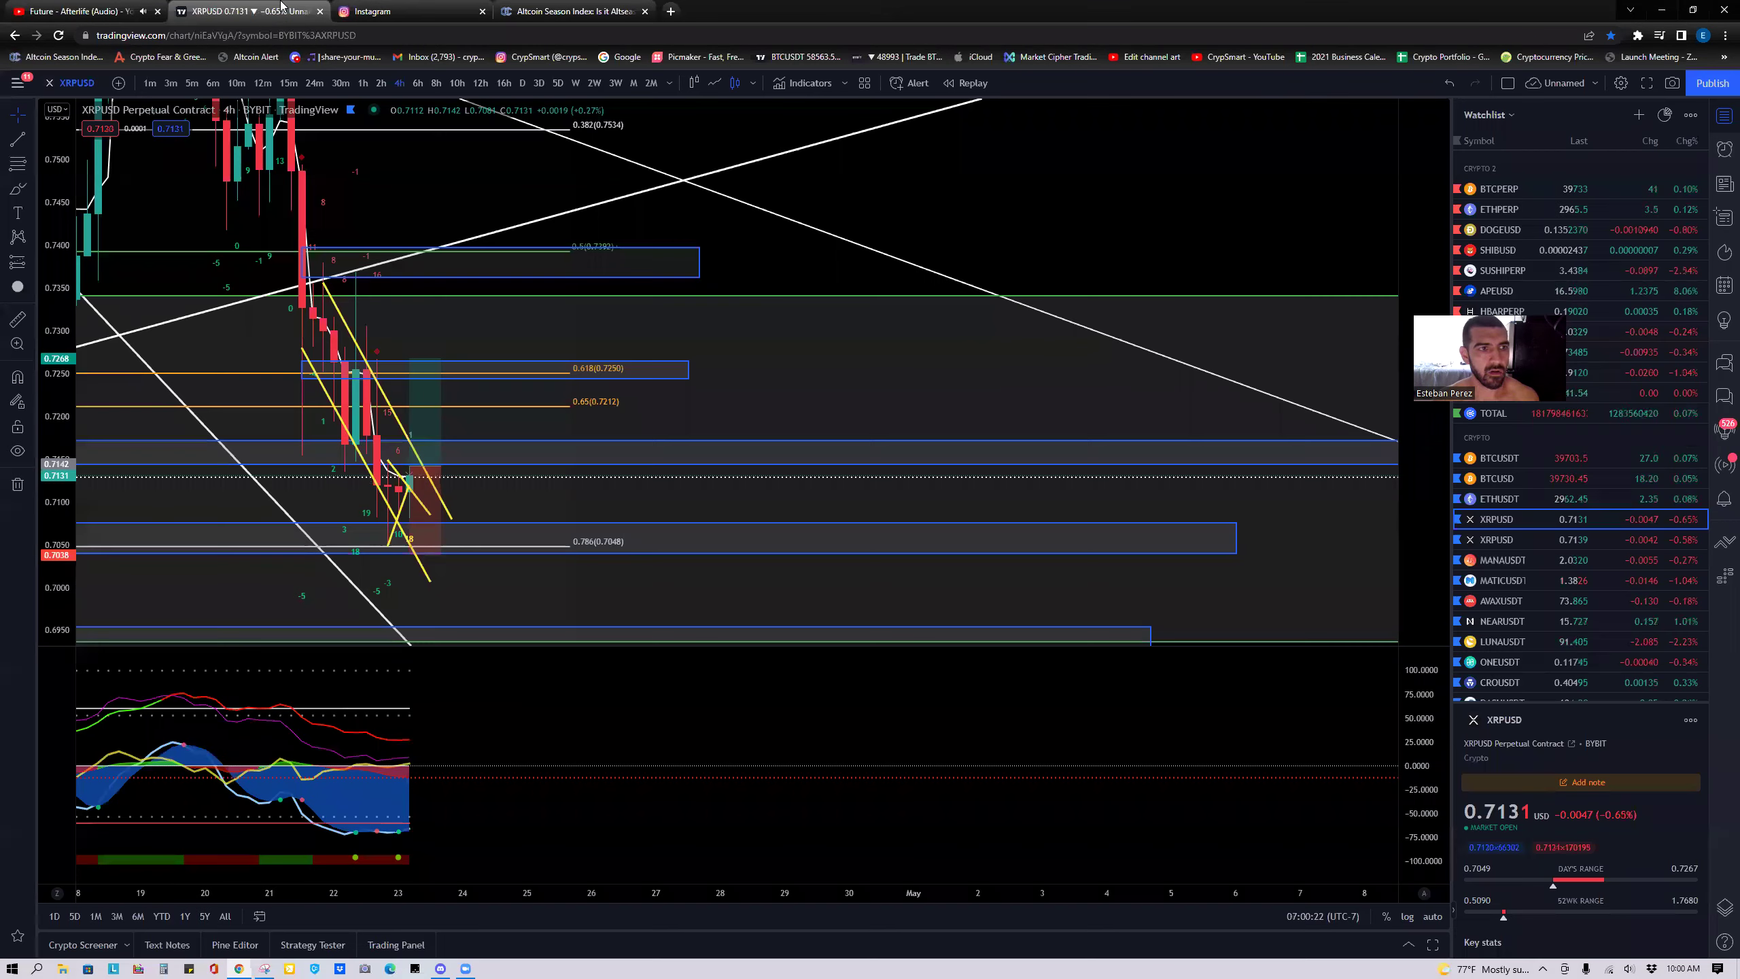
{"action": "left_click", "coordinate": [341, 83]}
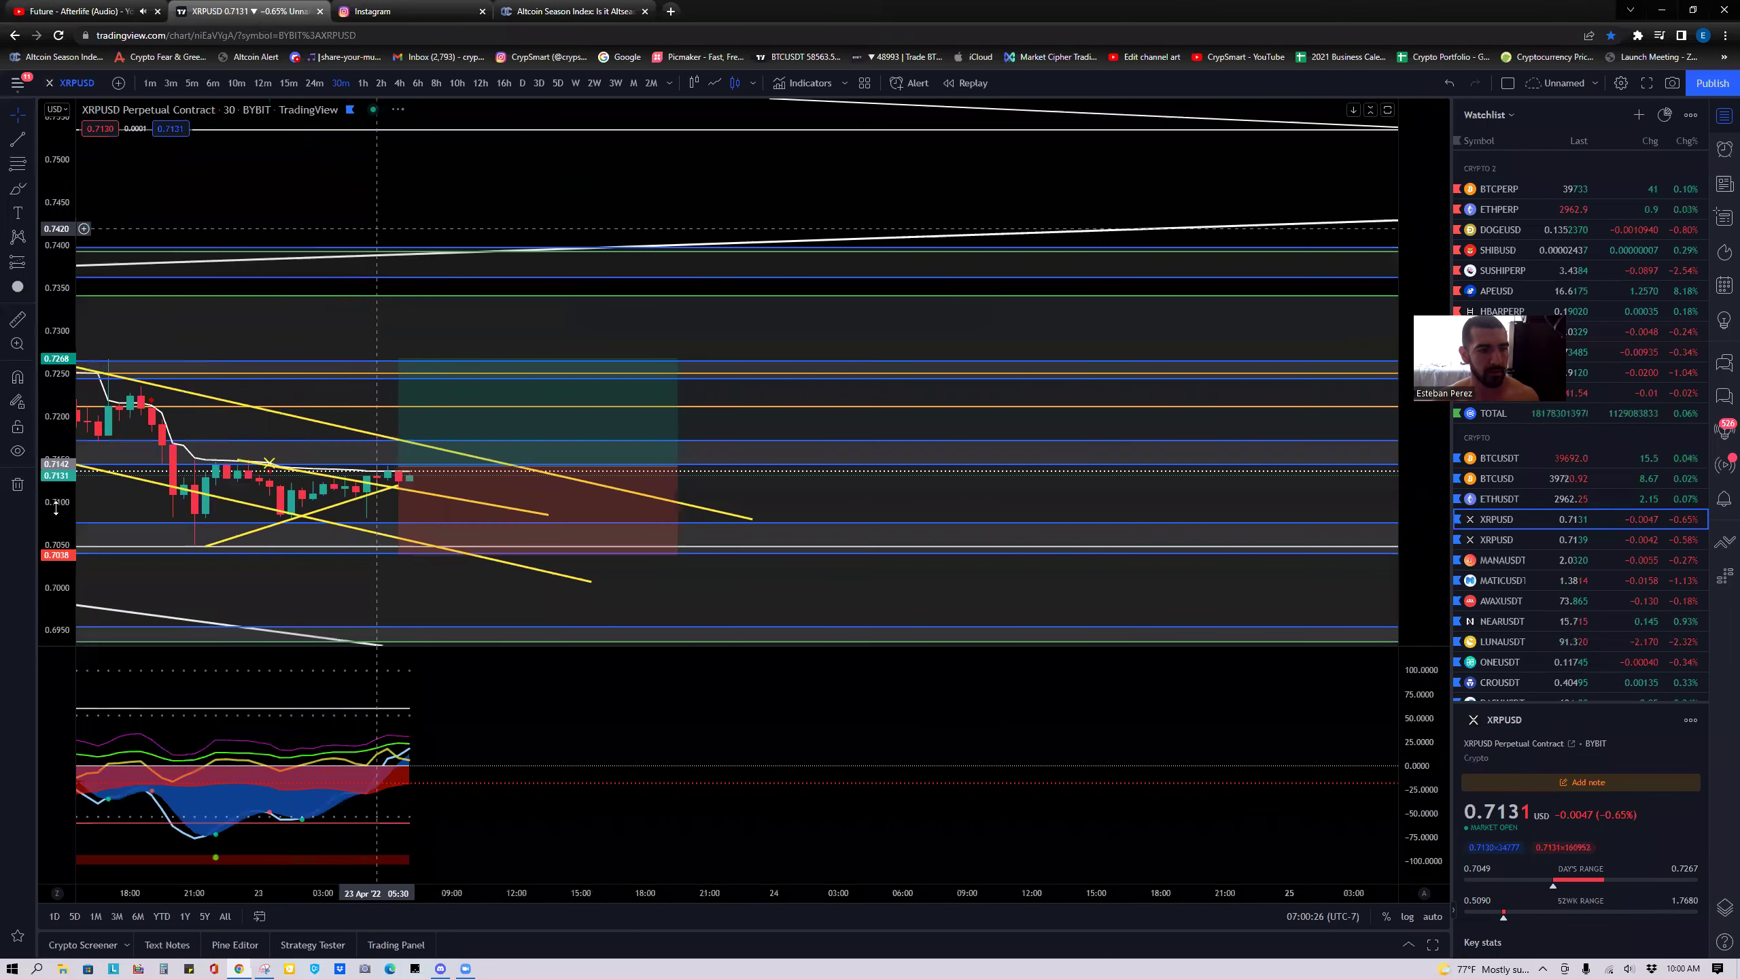
{"action": "left_click_drag", "start_coordinate": [56, 507], "coordinate": [249, 327]}
{"action": "mouse_move", "coordinate": [429, 295]}
{"action": "left_mouse_down"}
{"action": "mouse_move", "coordinate": [505, 272]}
{"action": "mouse_move", "coordinate": [724, 432]}
{"action": "mouse_move", "coordinate": [710, 460]}
{"action": "mouse_move", "coordinate": [836, 281]}
{"action": "mouse_move", "coordinate": [955, 339]}
{"action": "mouse_move", "coordinate": [897, 325]}
{"action": "mouse_move", "coordinate": [917, 320]}
{"action": "left_mouse_up"}
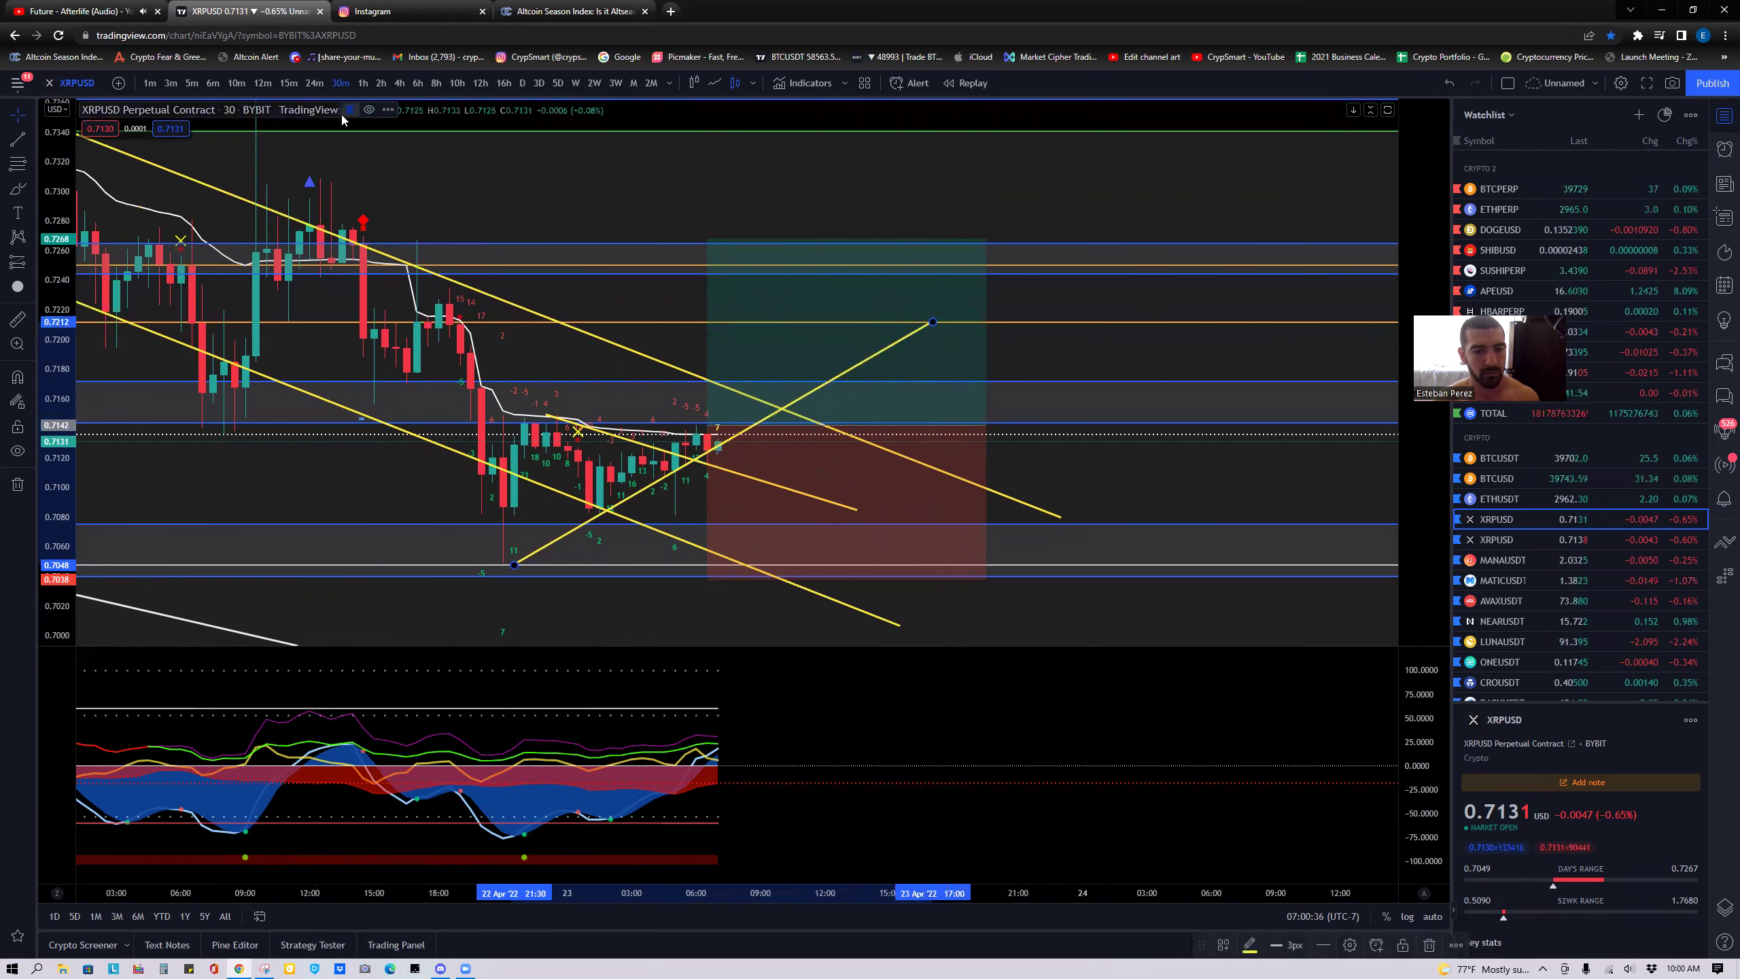
{"action": "left_click", "coordinate": [548, 11]}
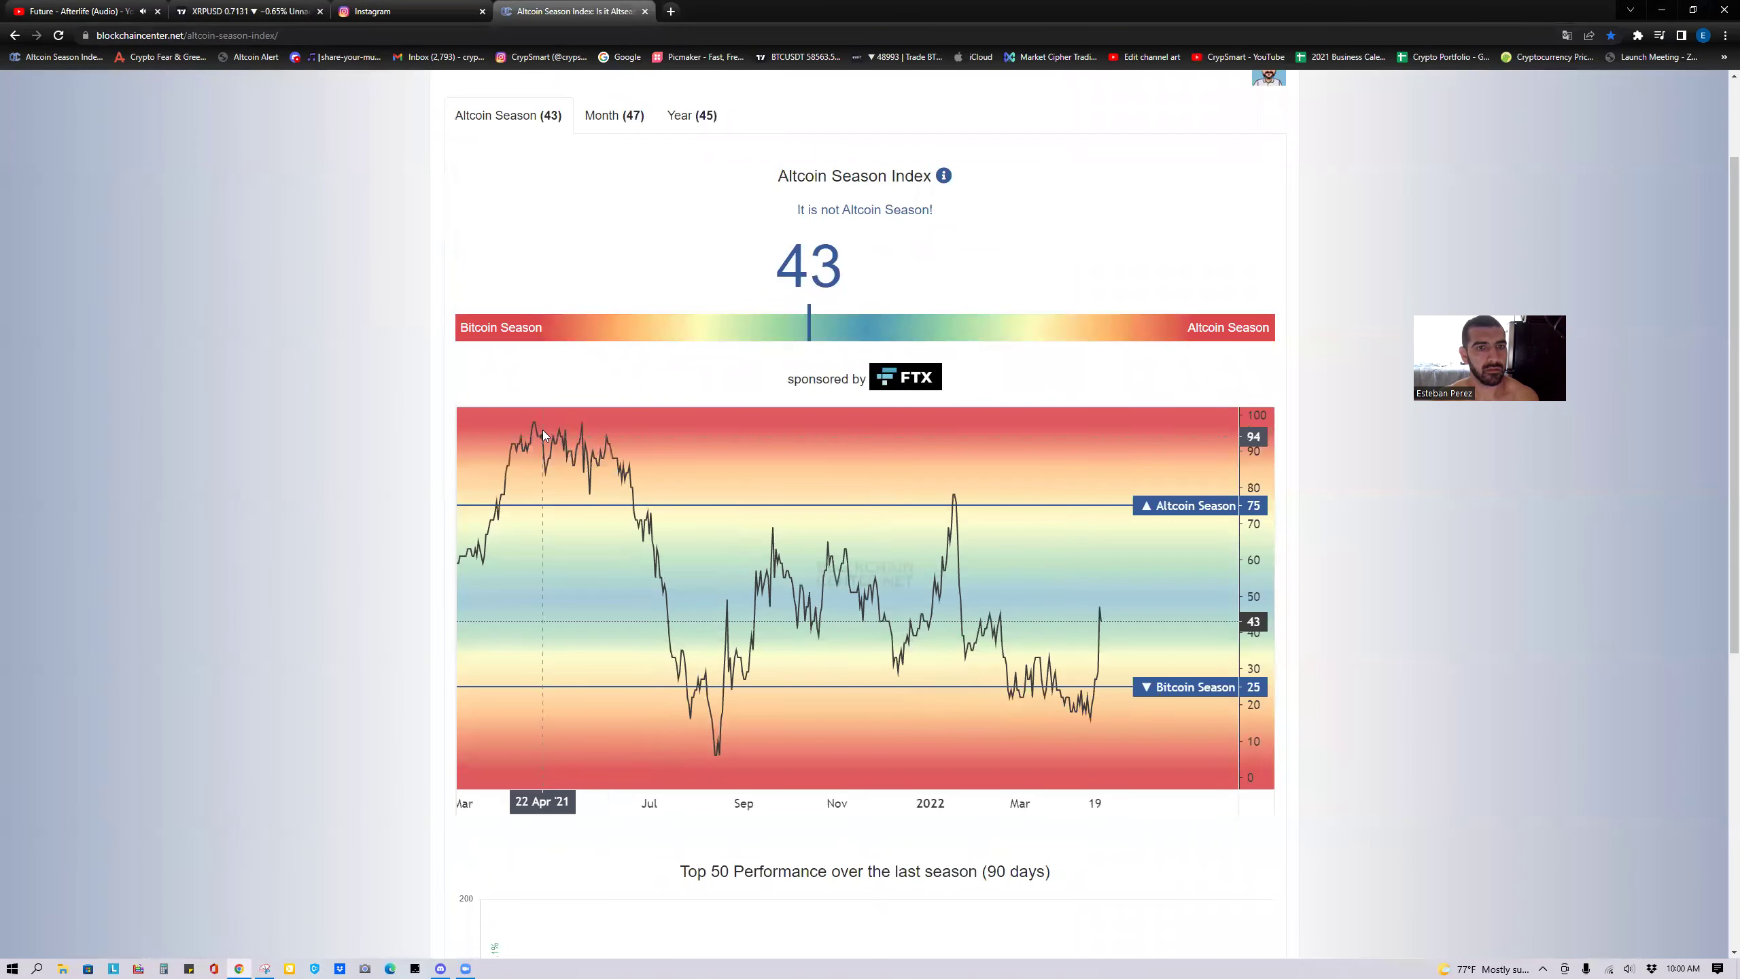
{"action": "scroll", "coordinate": [355, 404], "scroll_direction": "down", "scroll_amount": 2}
{"action": "scroll", "coordinate": [357, 408], "scroll_direction": "up", "scroll_amount": 5}
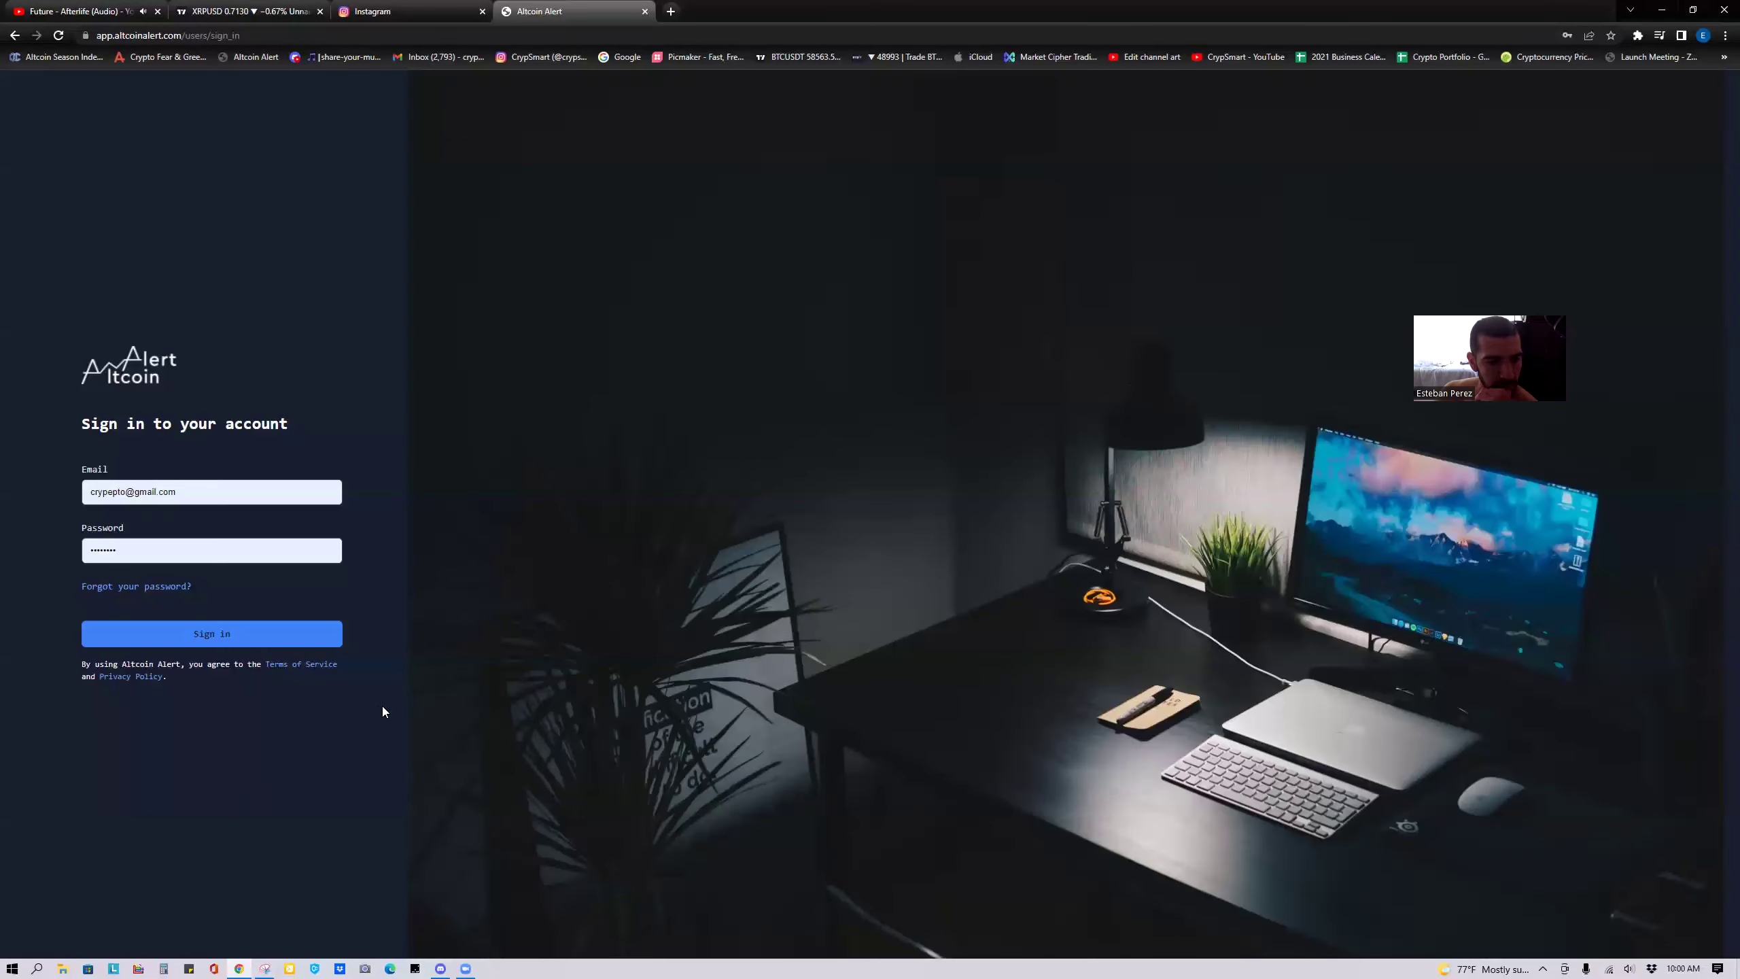
Sign in to Altcoin Alert and copy a snip of the dashboard's four Top 5 panels.
{"action": "key", "text": "Return"}
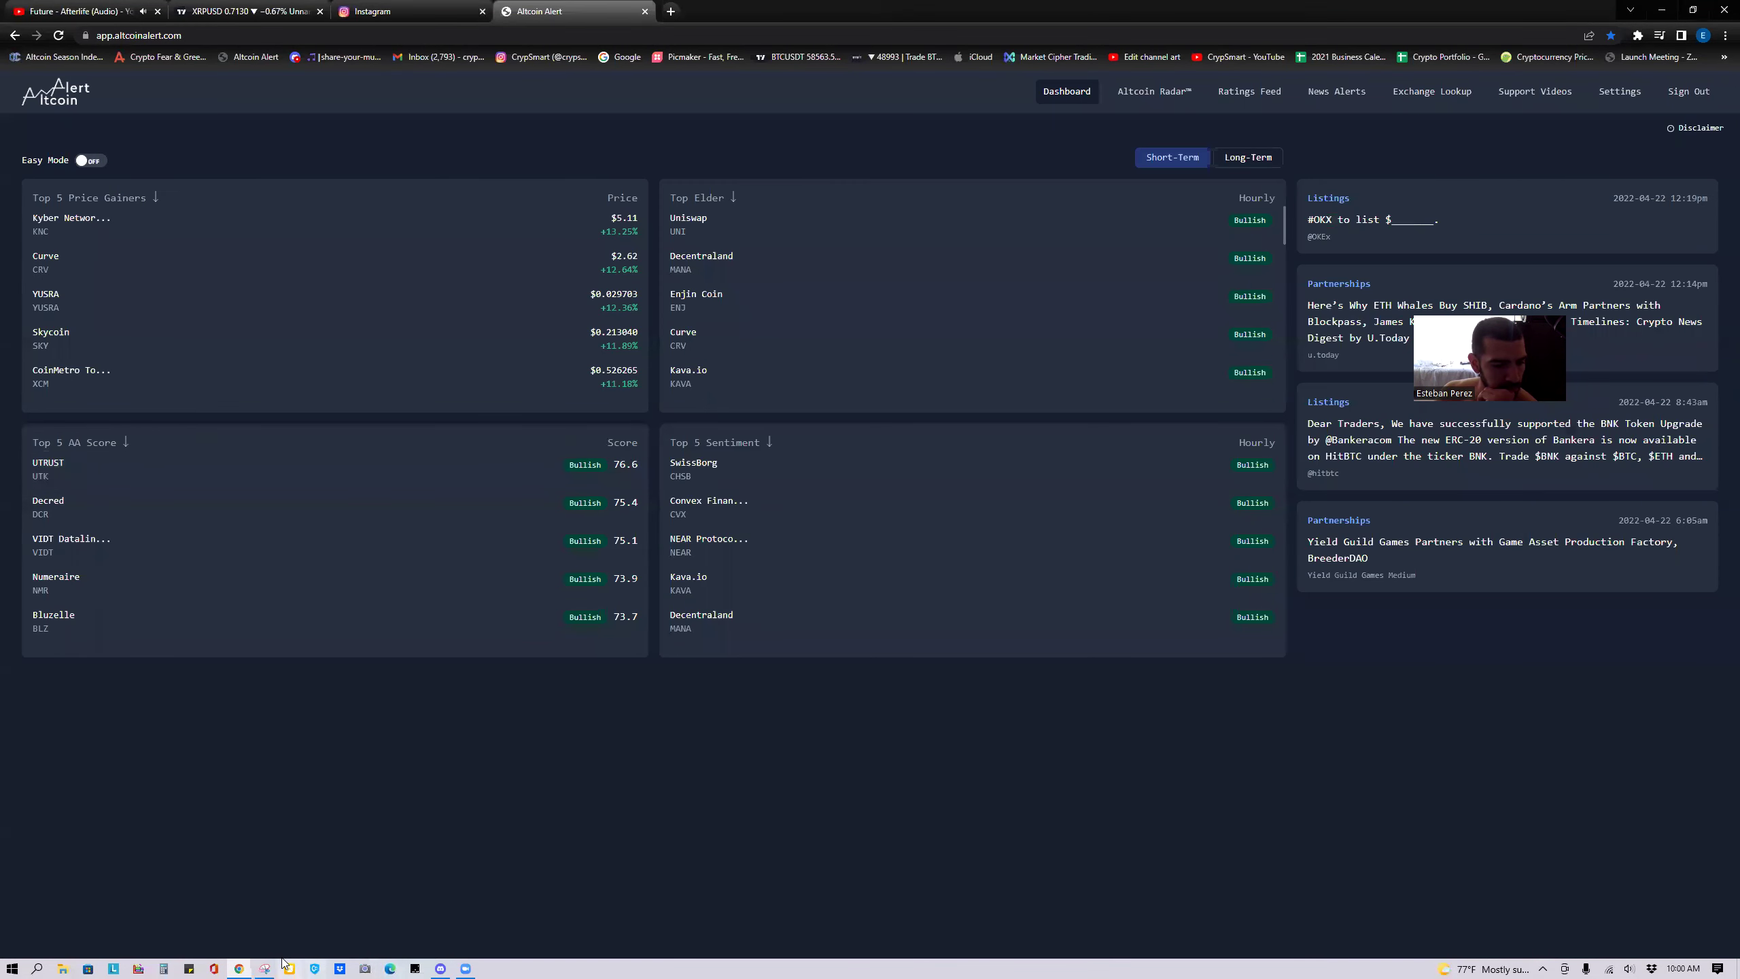
{"action": "left_click", "coordinate": [264, 969]}
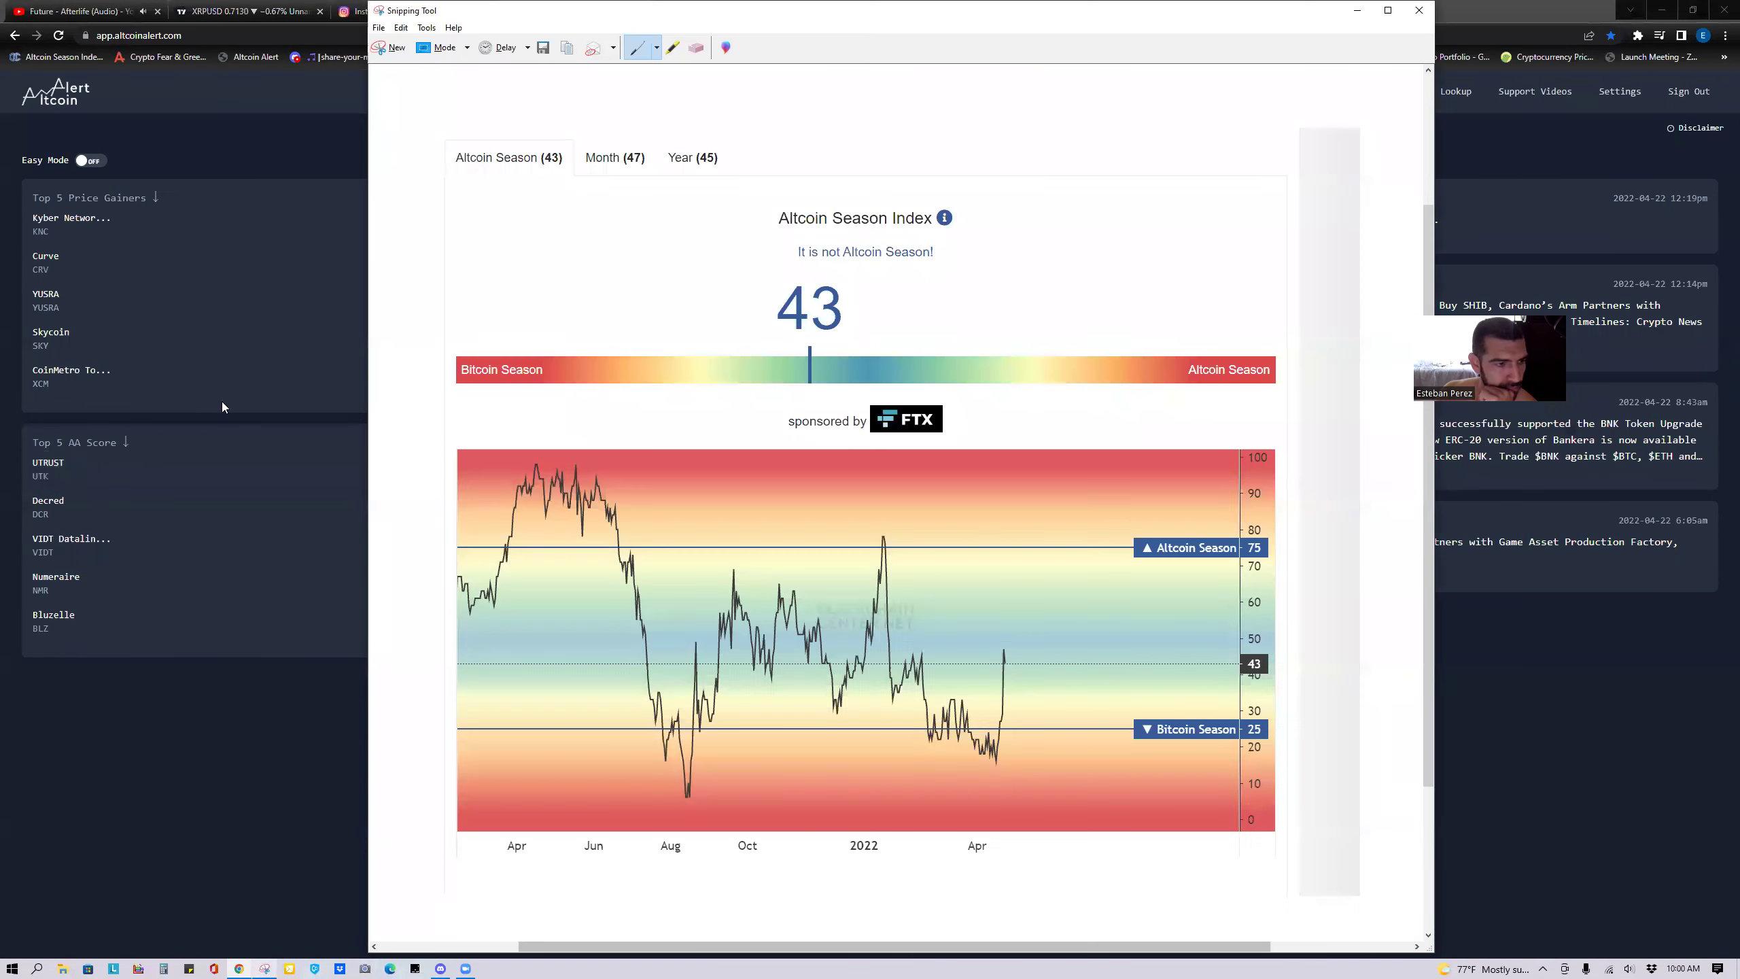
{"action": "left_click", "coordinate": [389, 47]}
{"action": "left_click_drag", "start_coordinate": [12, 181], "coordinate": [1304, 653]}
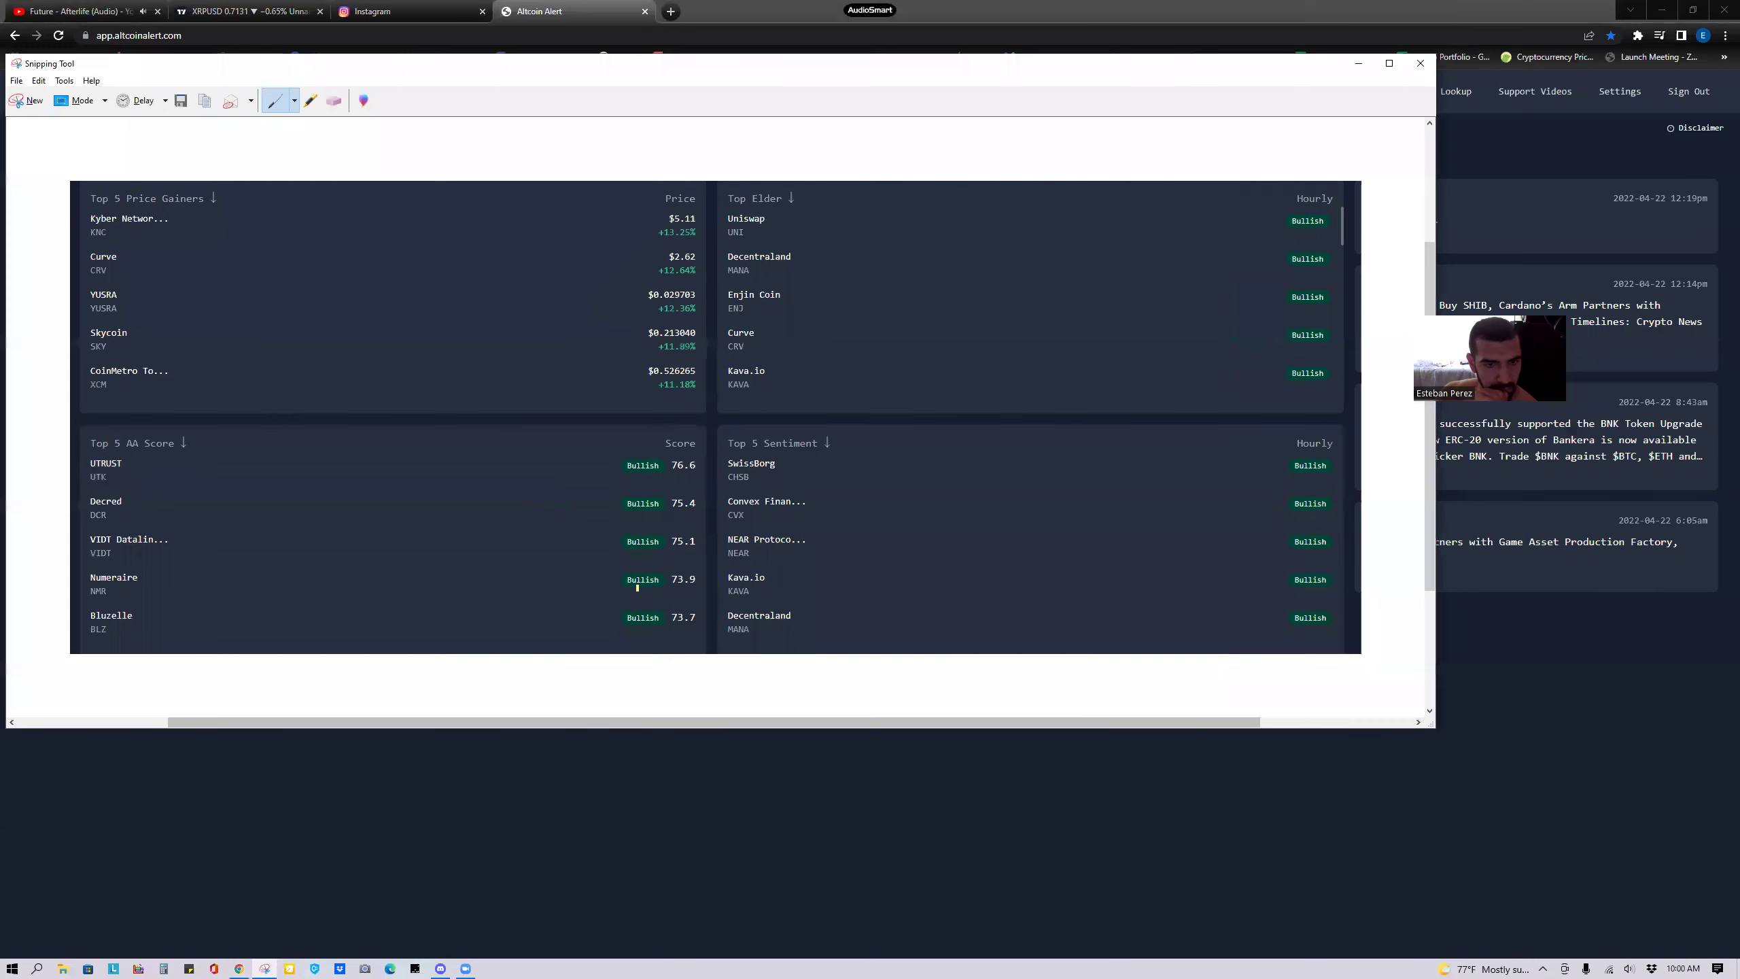
{"action": "right_click", "coordinate": [692, 549]}
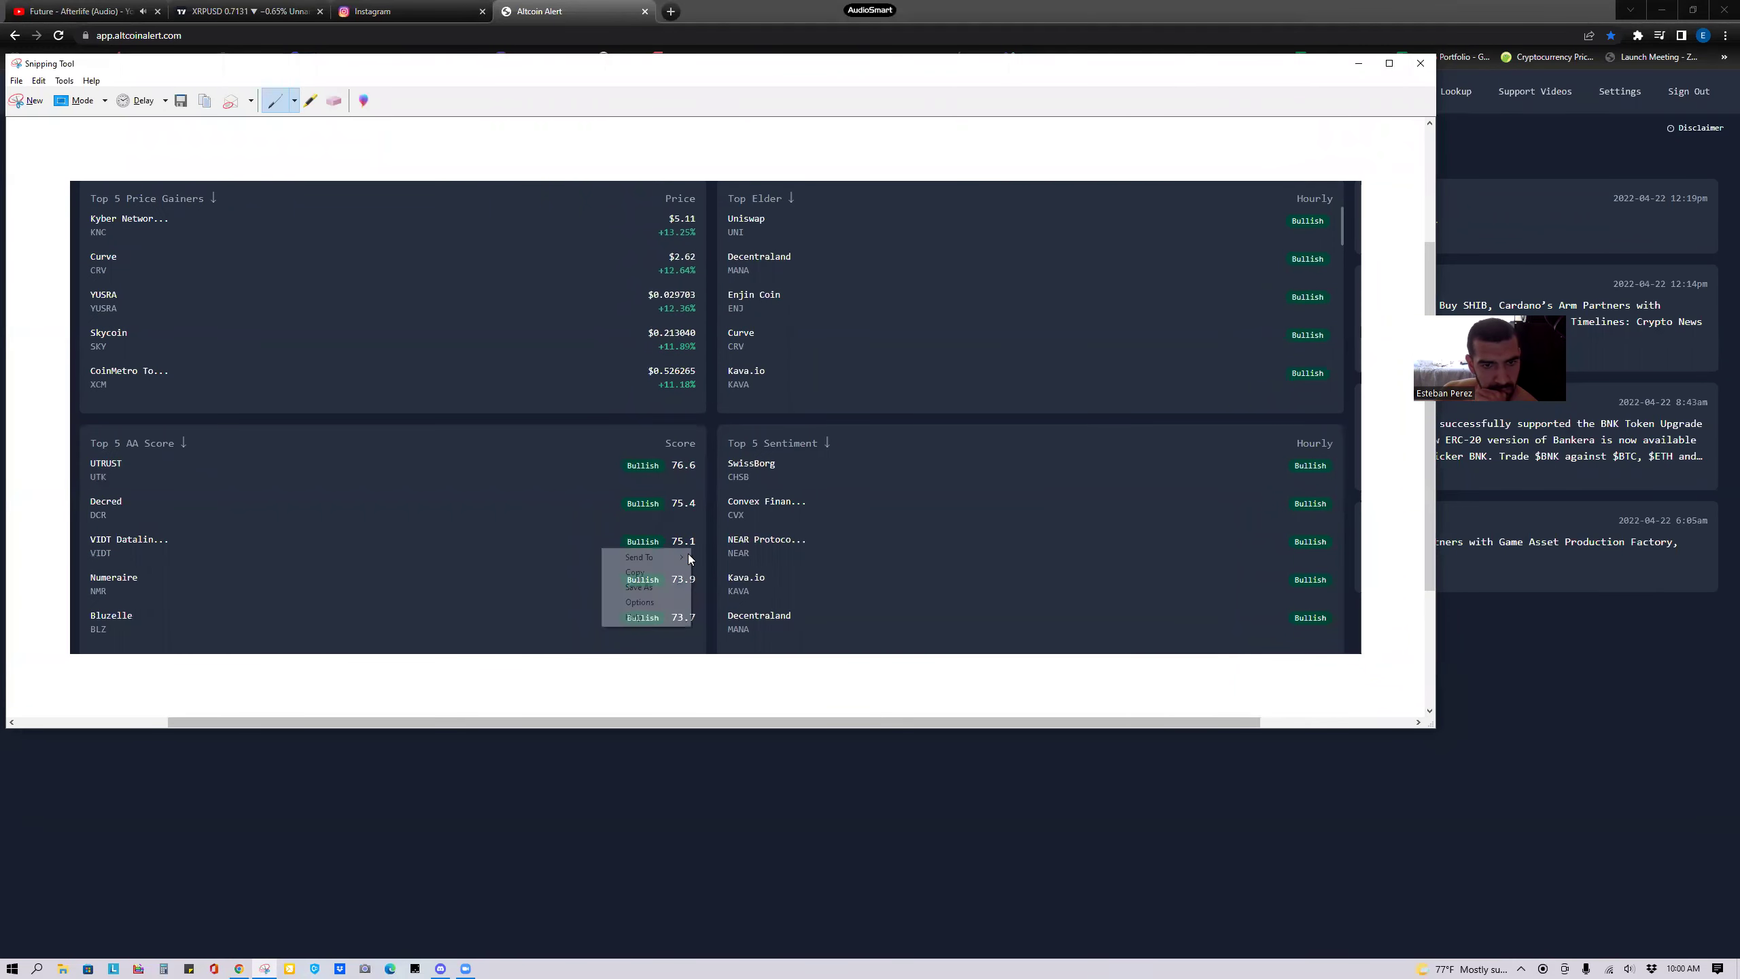
{"action": "left_click", "coordinate": [650, 570]}
{"action": "left_click", "coordinate": [936, 735]}
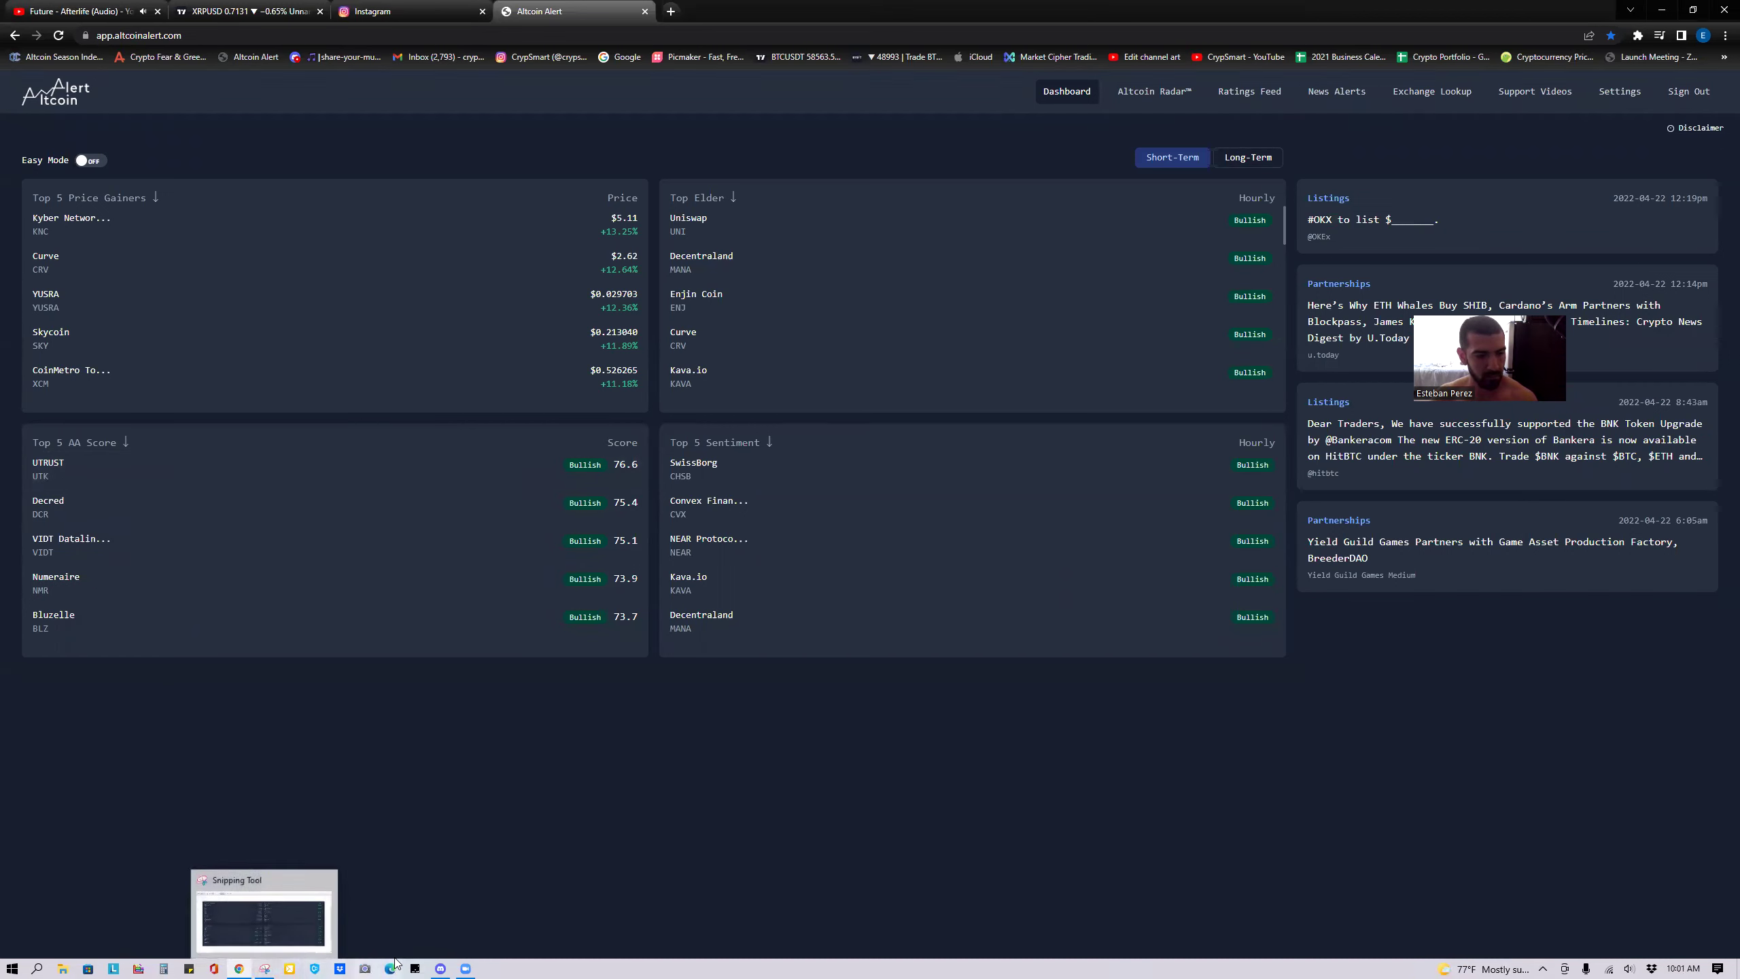
Check the altcoin-lookout channel in Discord, then open Altcoin Alert's Altcoin Radar table.
{"action": "left_click", "coordinate": [437, 966]}
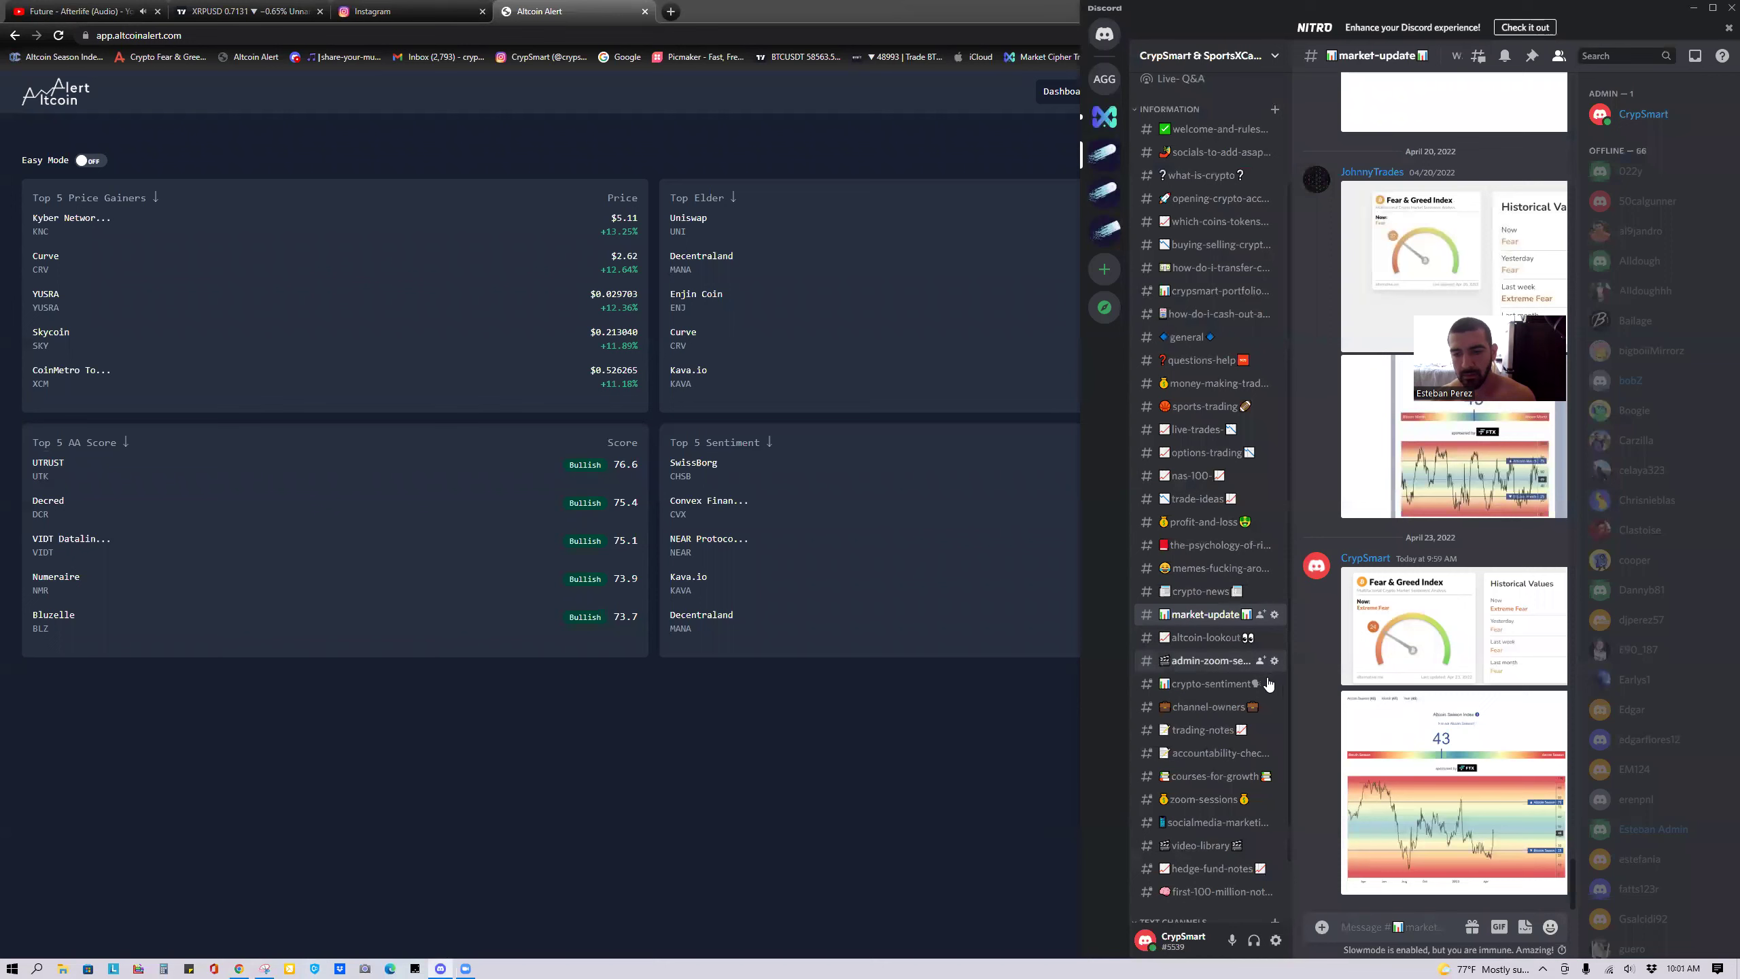
{"action": "left_click", "coordinate": [1210, 635]}
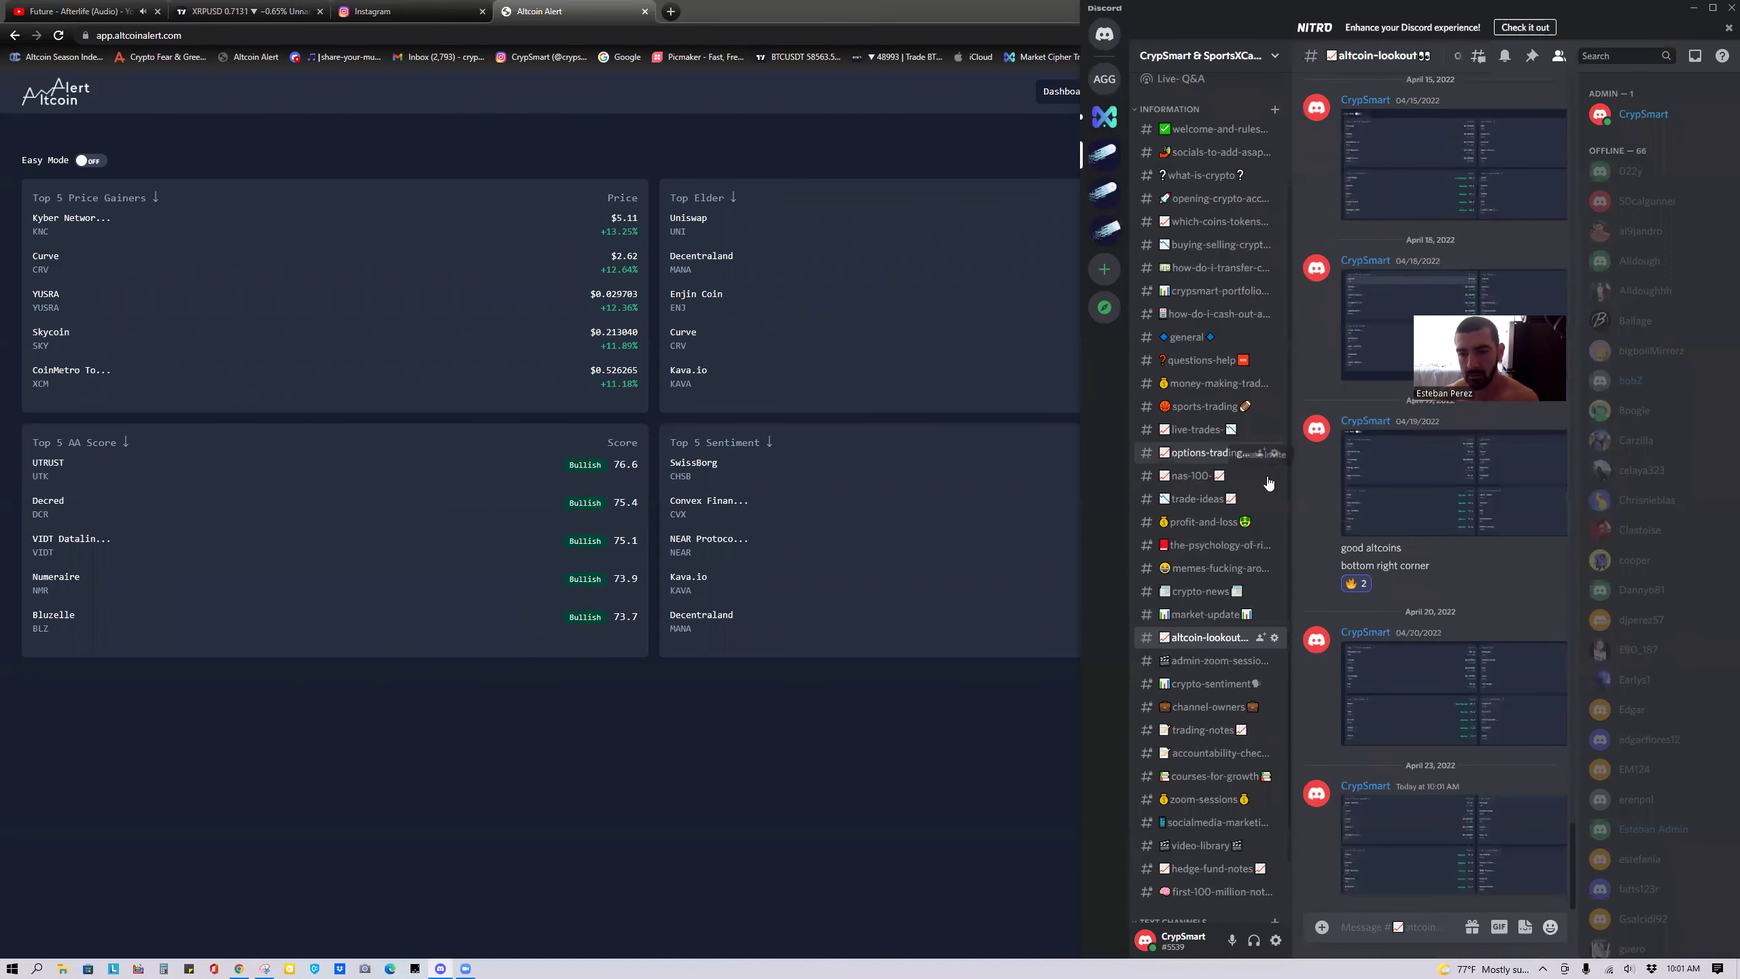
{"action": "left_click", "coordinate": [381, 675]}
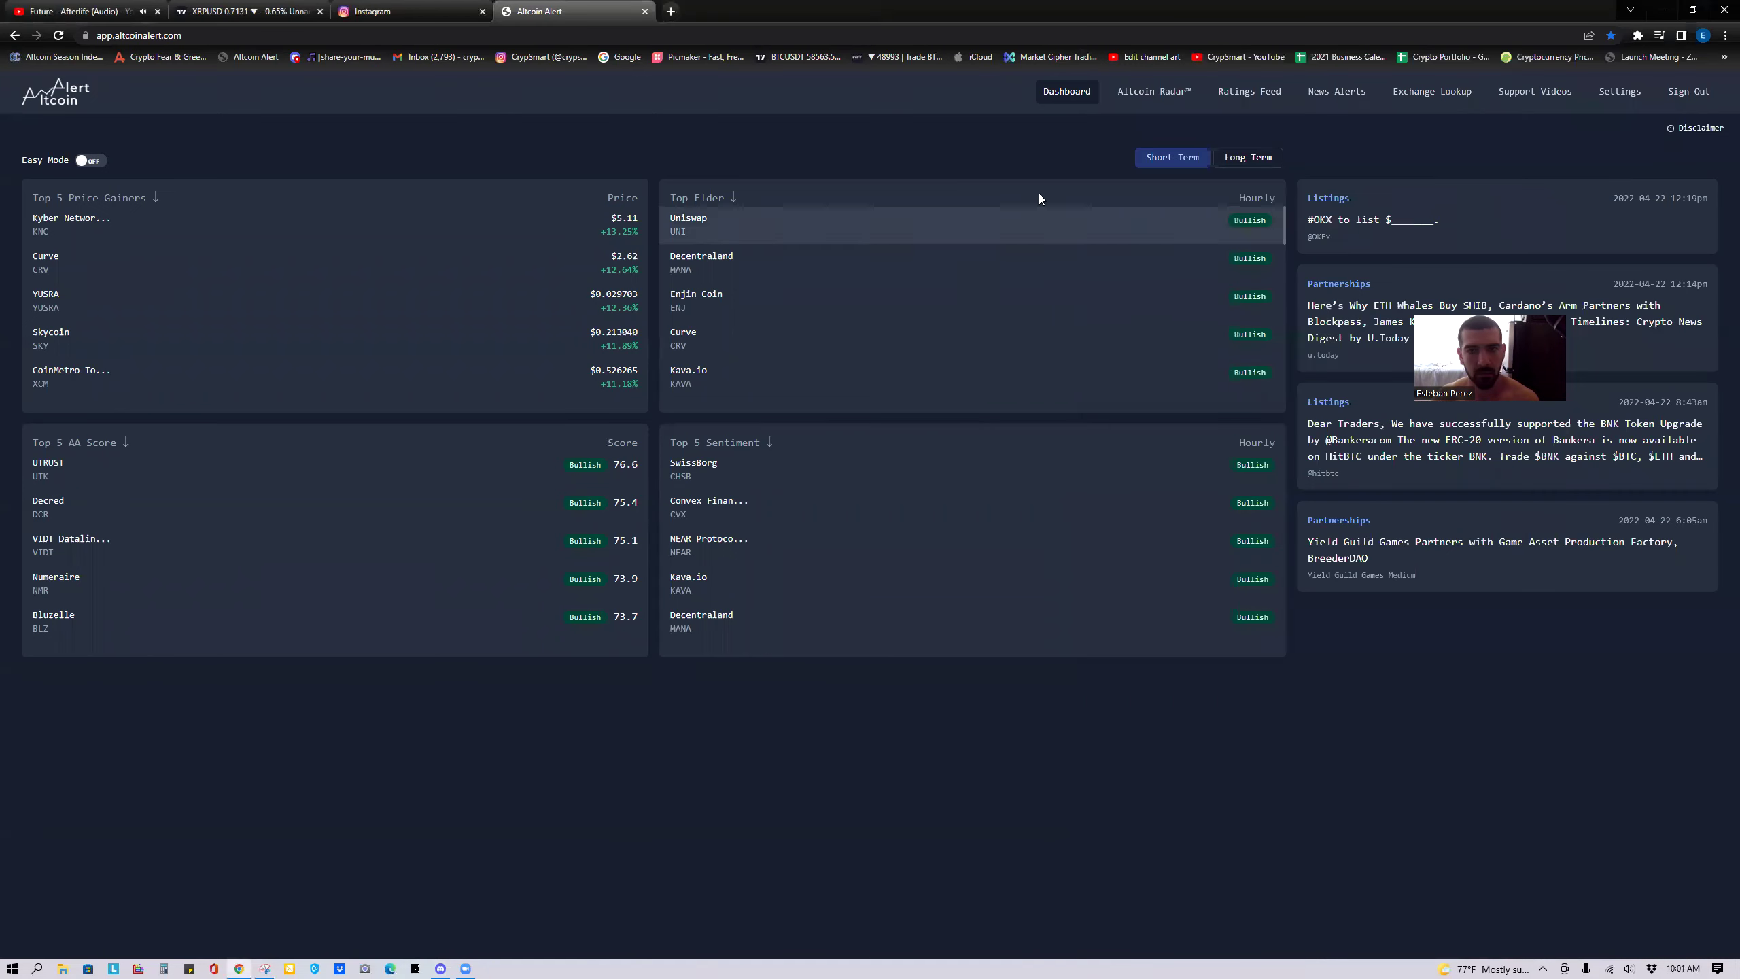
{"action": "left_click", "coordinate": [1140, 103]}
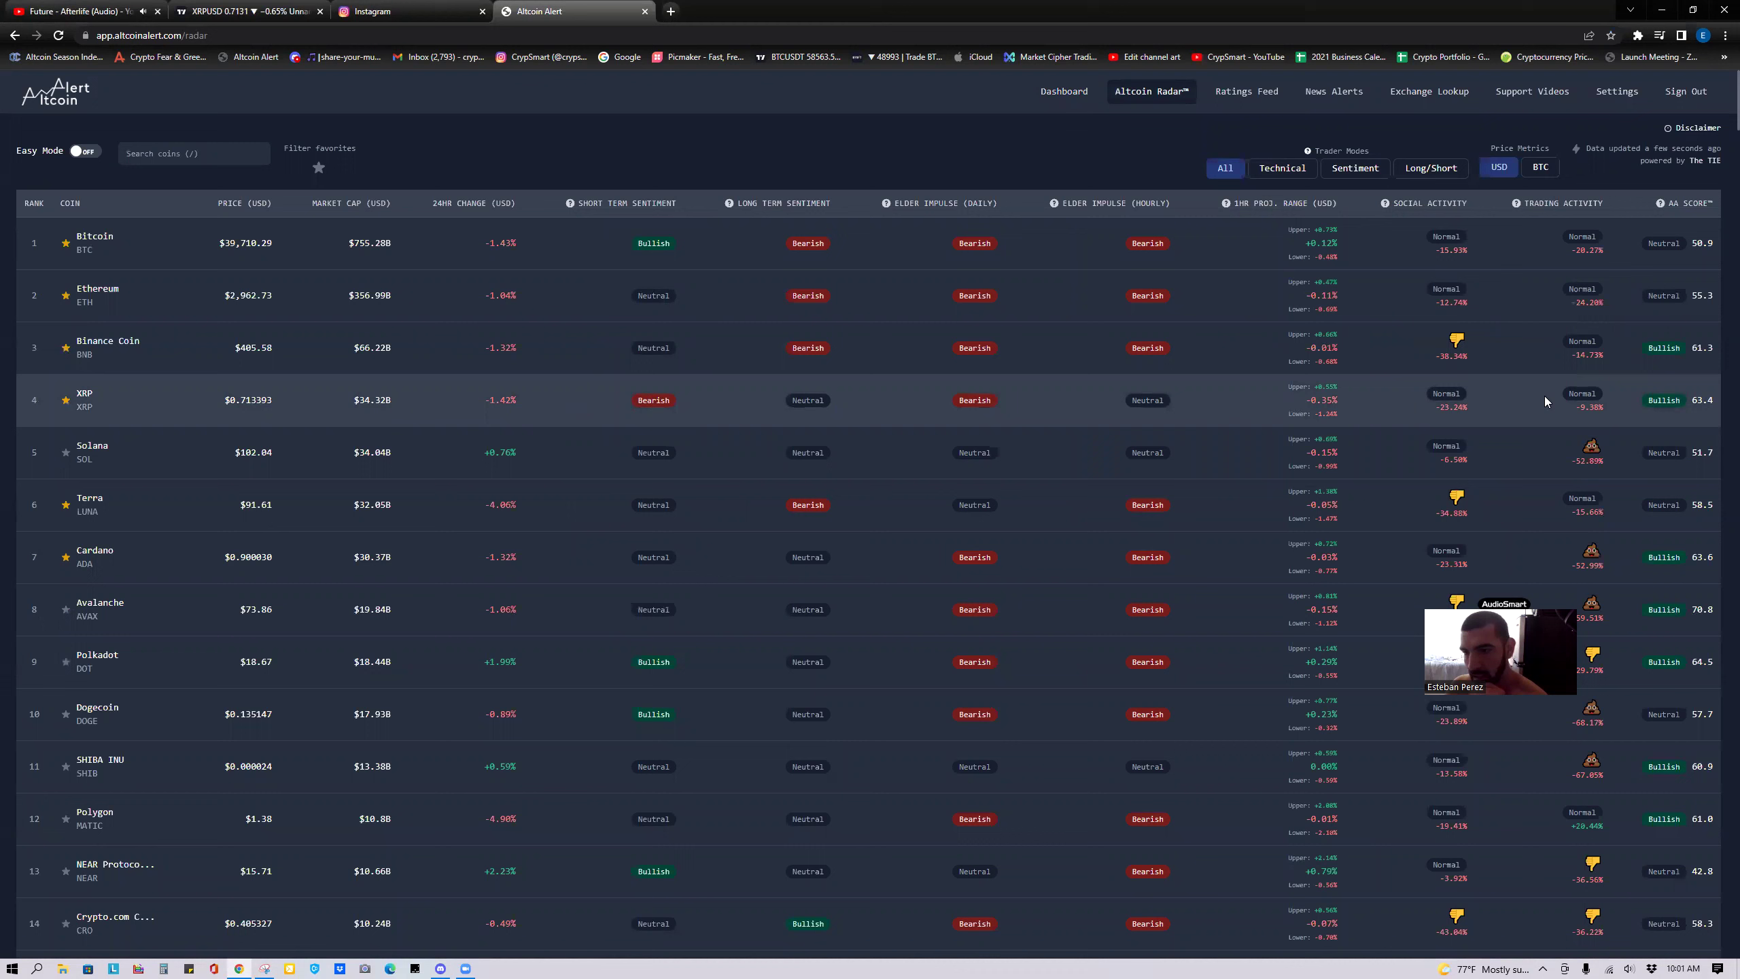
Highlight XRP's 63.4 AA Score, compare with the XRPUSD chart, and open XRP's coin page.
{"action": "left_click_drag", "start_coordinate": [1715, 402], "coordinate": [1681, 416]}
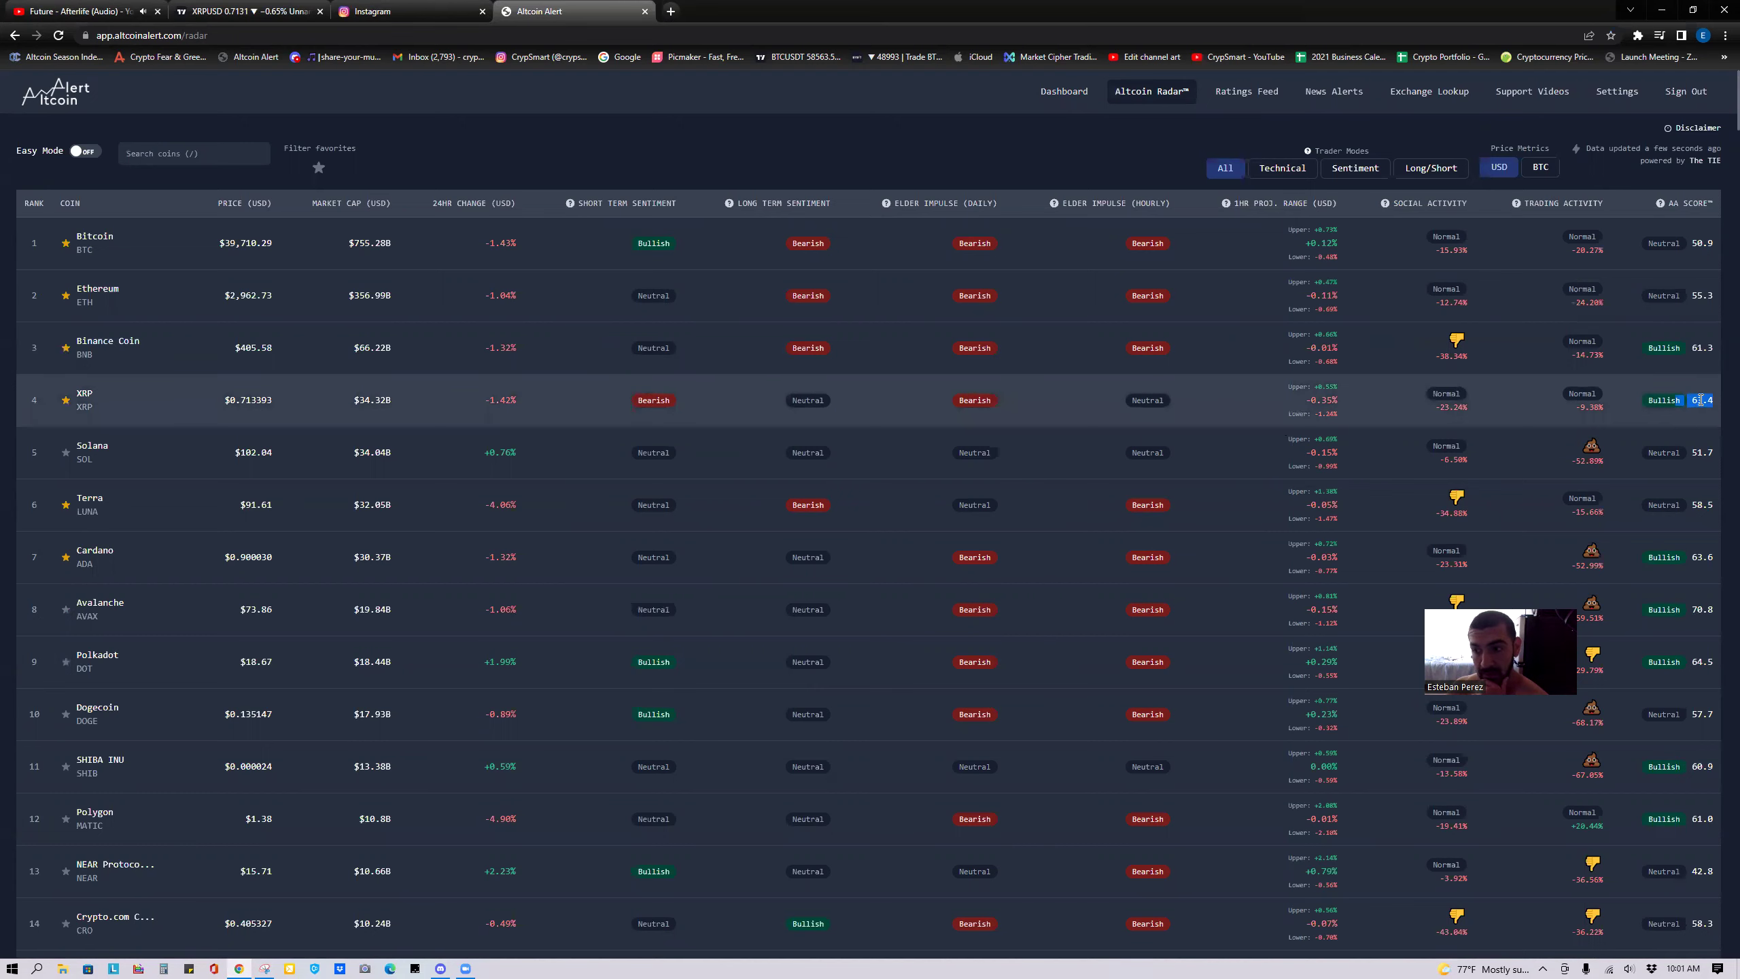
{"action": "left_click", "coordinate": [233, 15]}
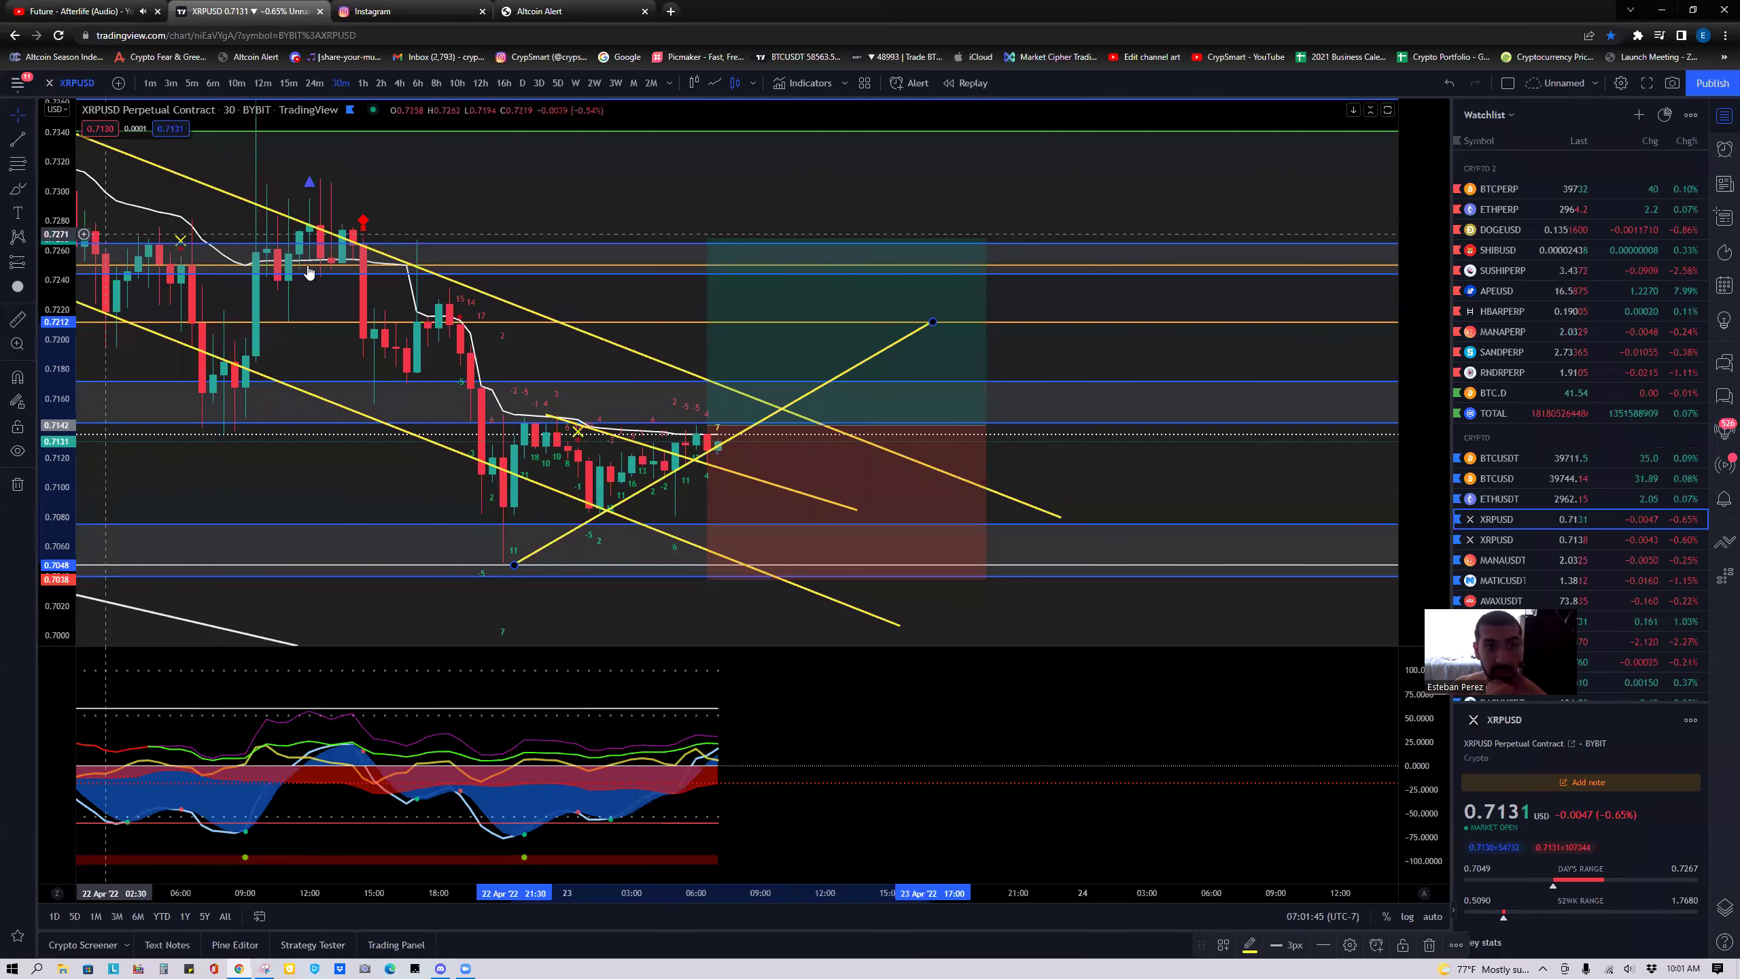
{"action": "left_click", "coordinate": [563, 9]}
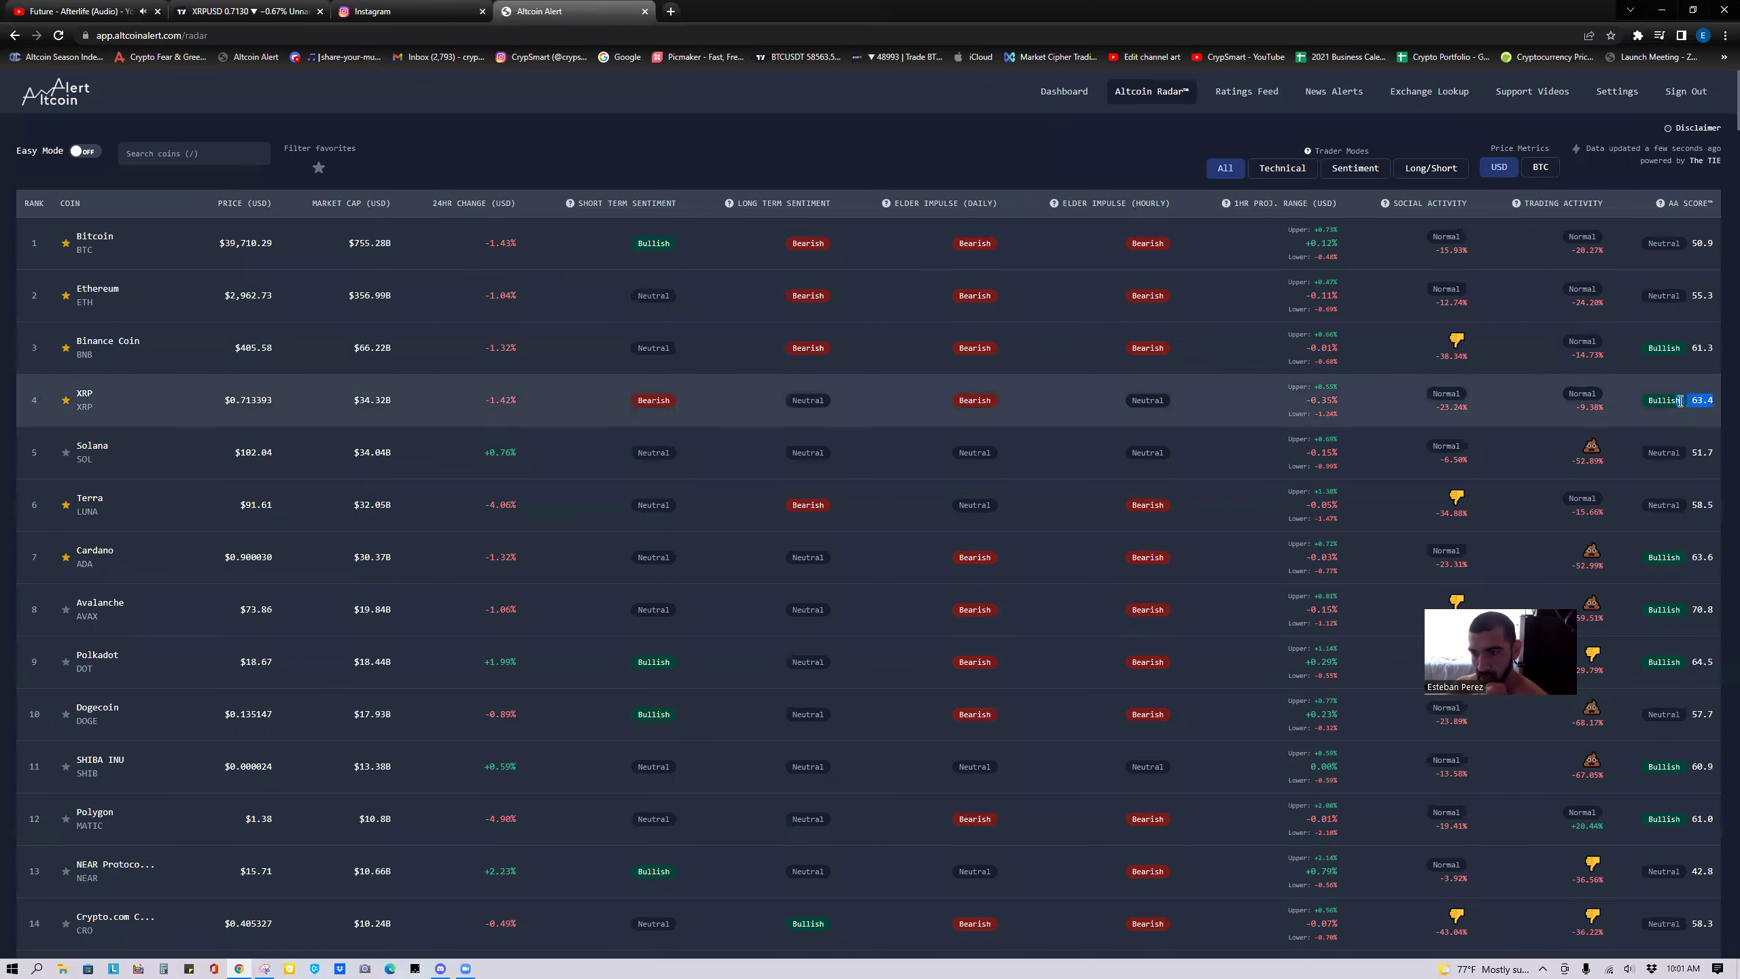
{"action": "left_click", "coordinate": [84, 396]}
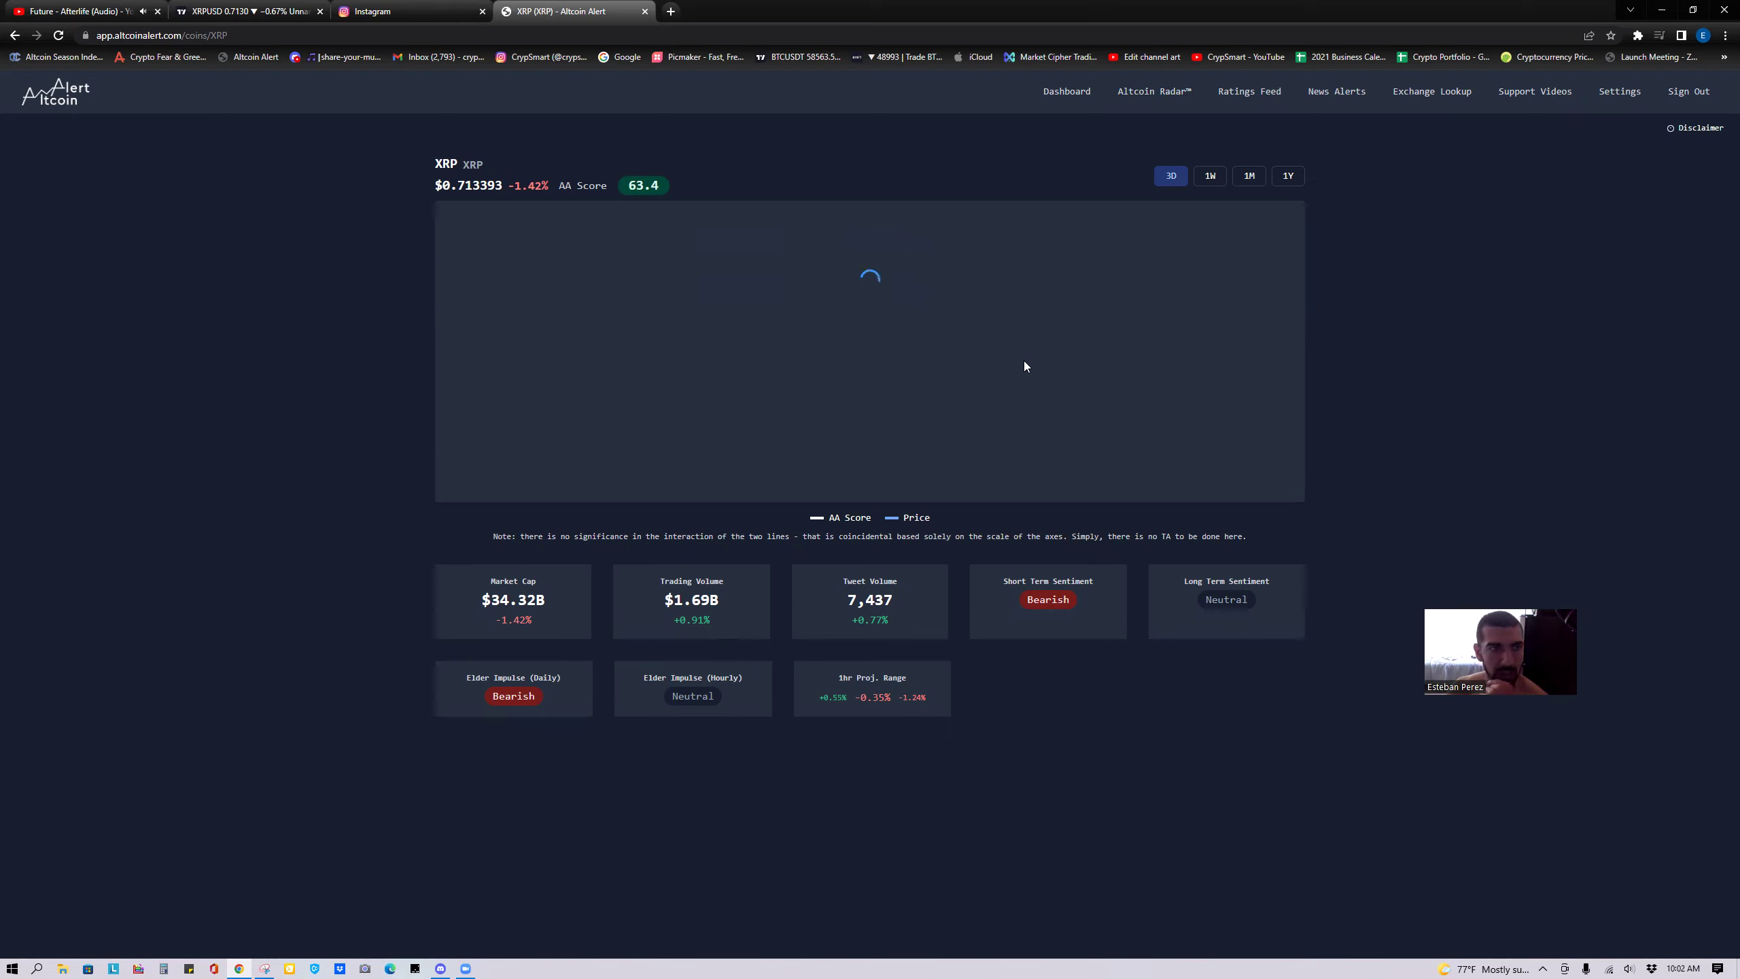
Close the Instagram tab and the accidentally opened Optimize Drives window.
{"action": "left_click", "coordinate": [481, 11]}
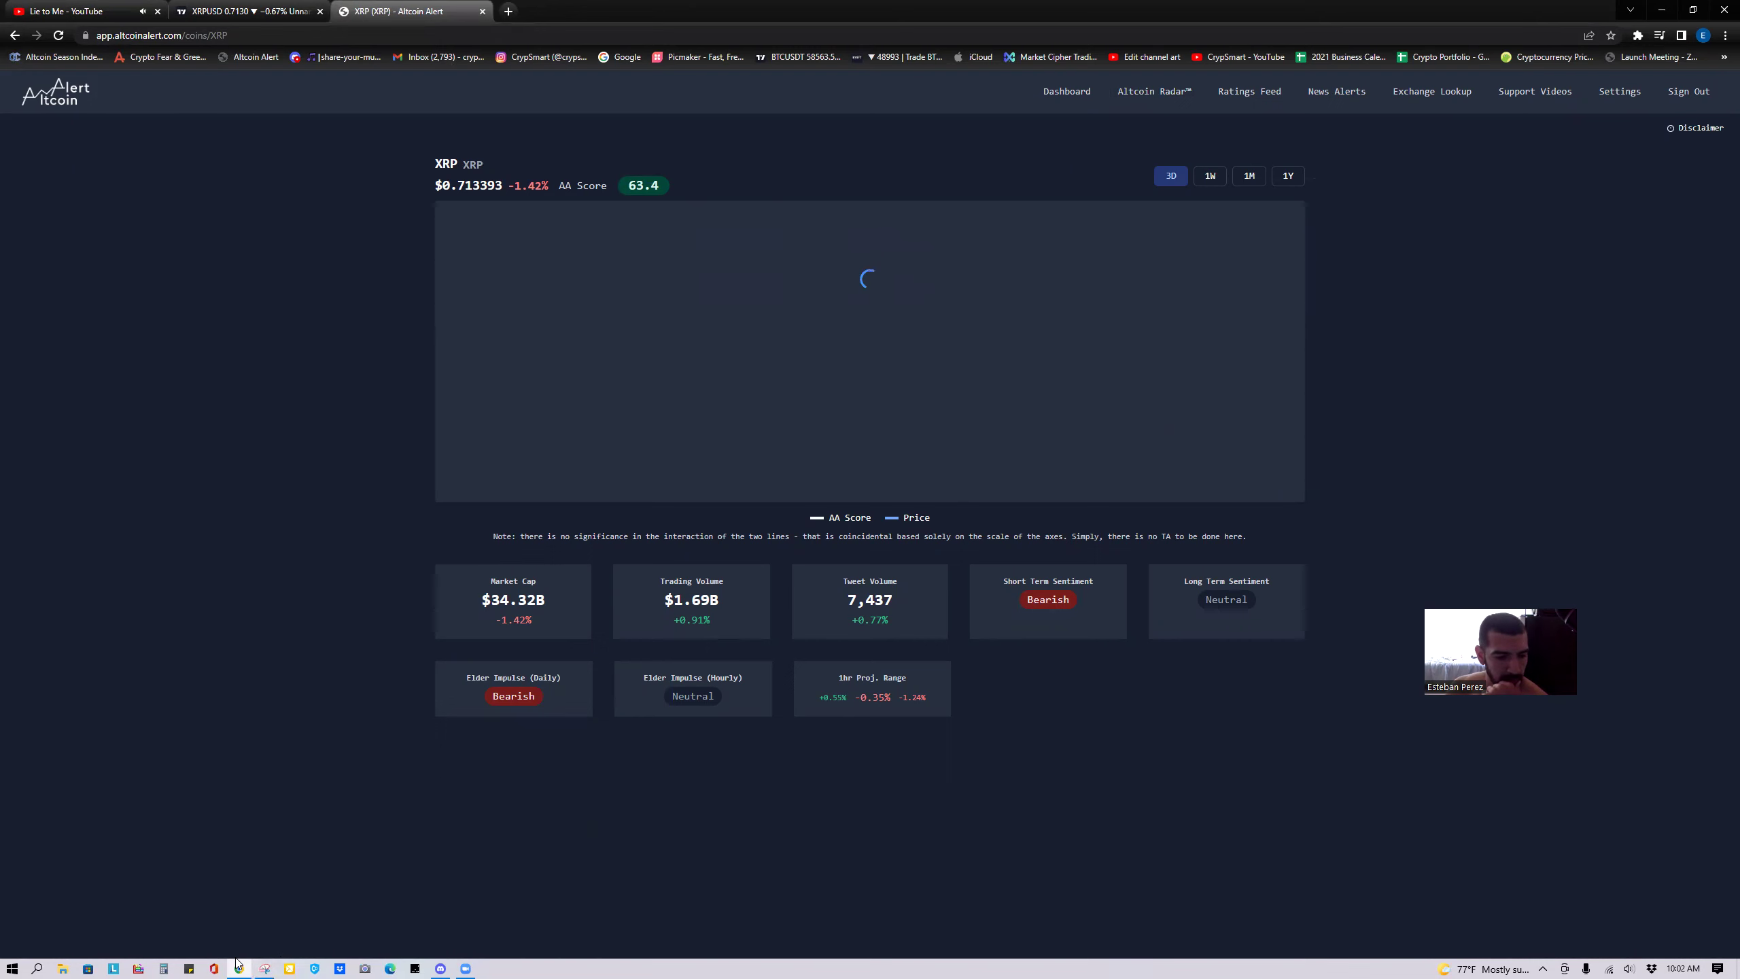
{"action": "left_click", "coordinate": [138, 969]}
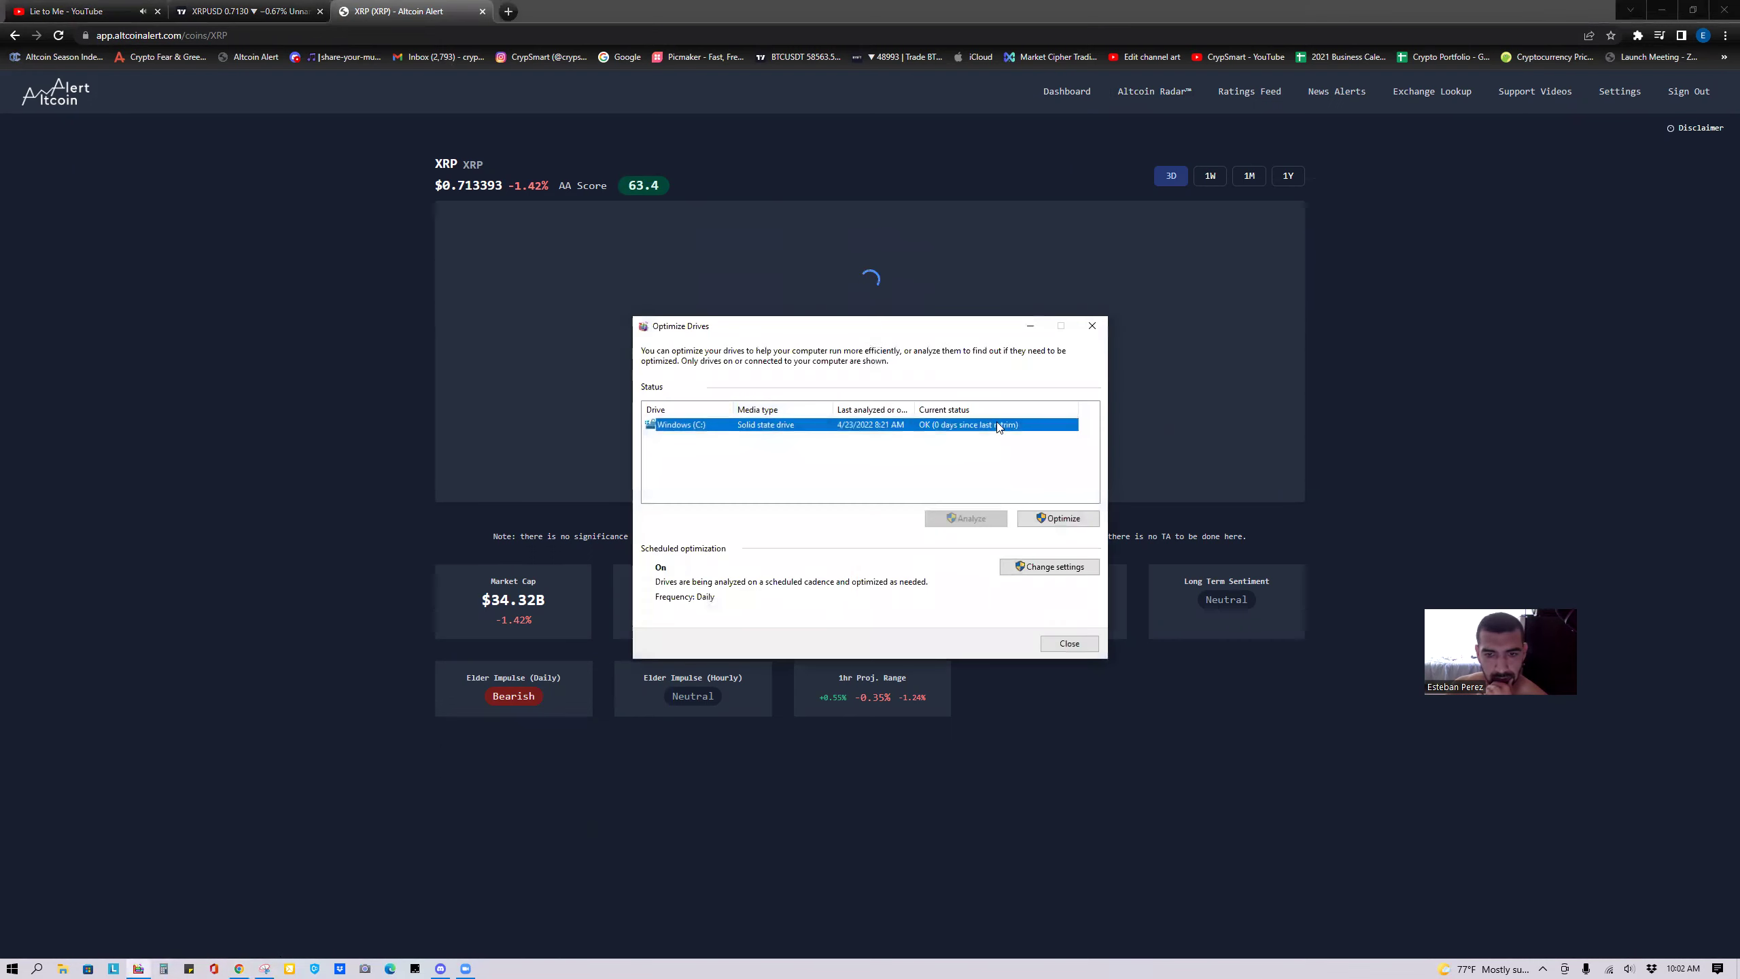
{"action": "left_click", "coordinate": [1089, 331]}
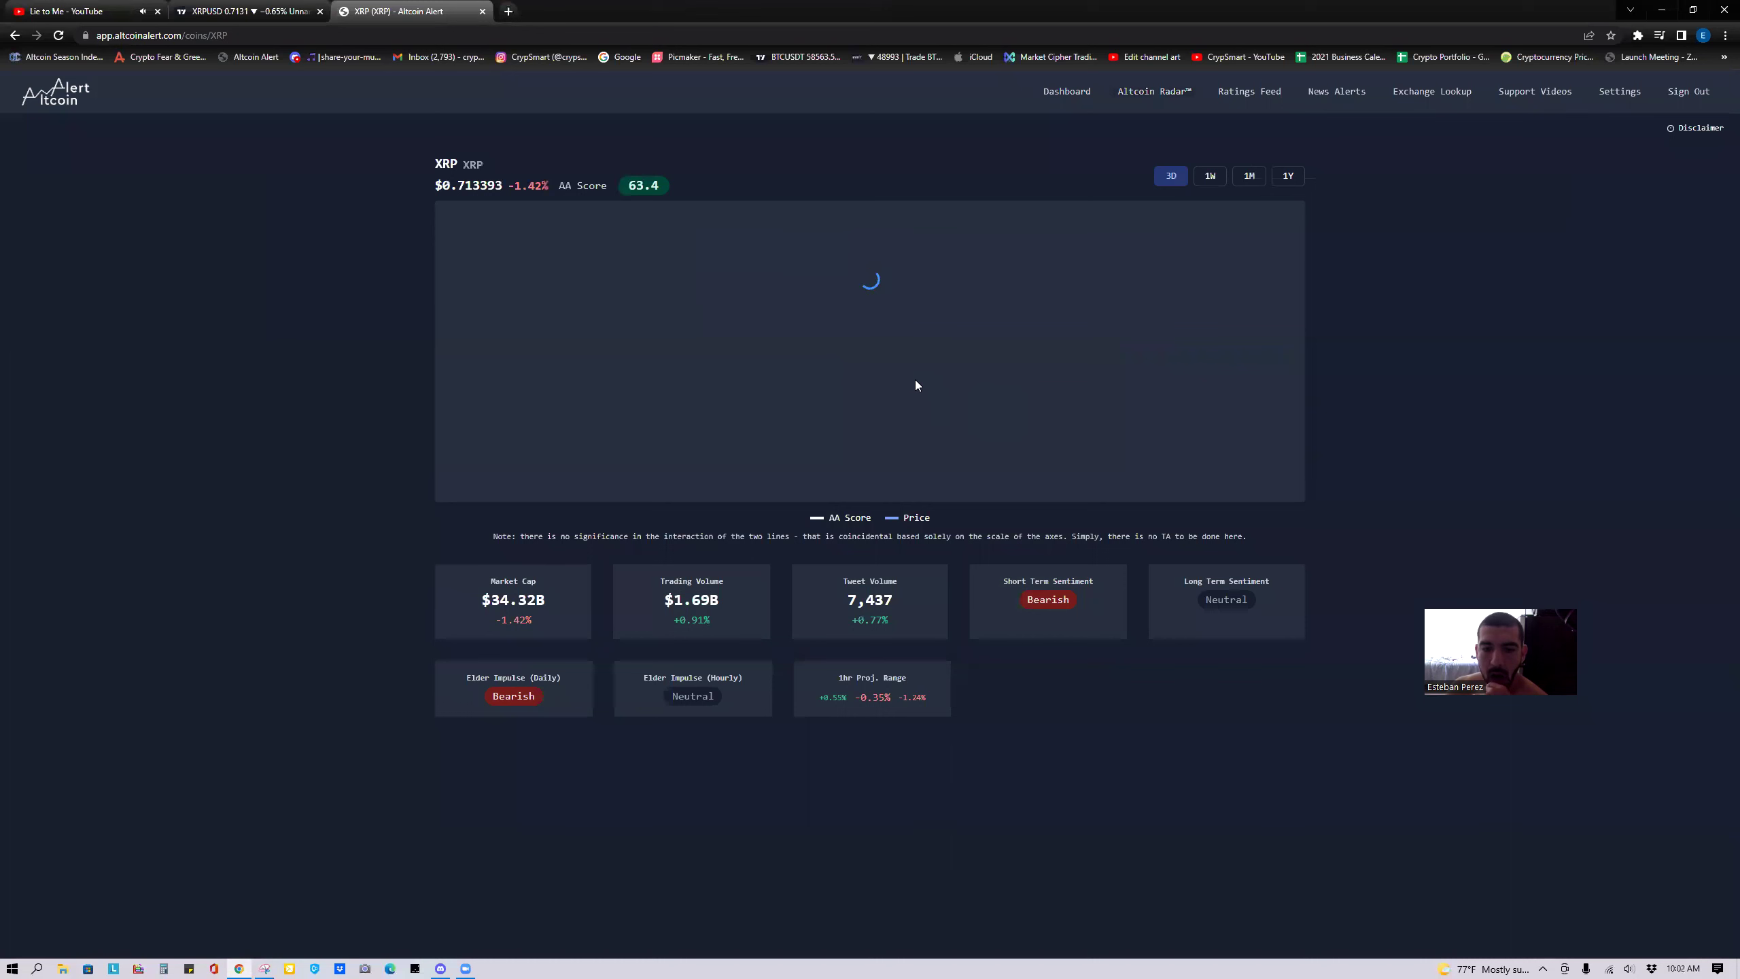